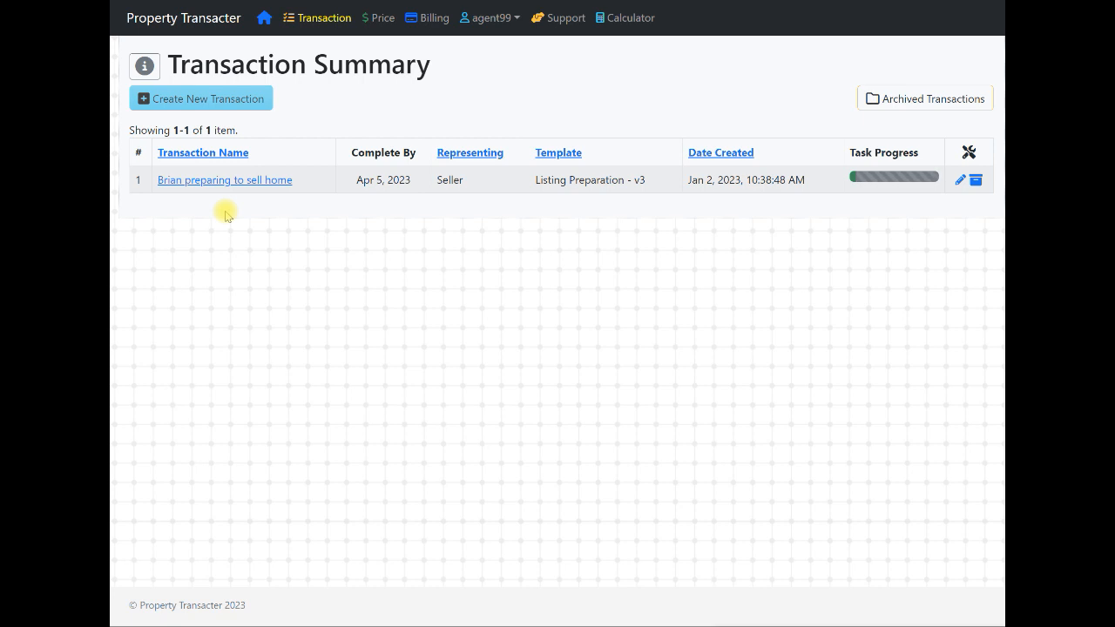
Step: Open the listed seller transaction, view its blank contact creation form and cancel the new contact
click(219, 180)
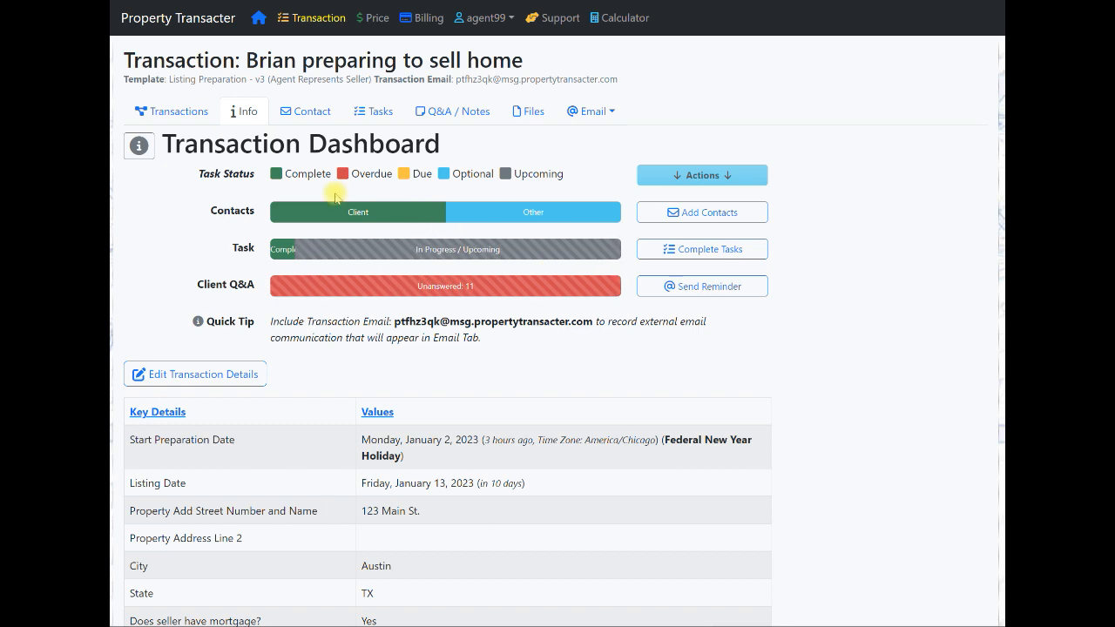
click(684, 217)
scroll(354, 349, down, 1)
click(355, 346)
scroll(356, 345, up, 1)
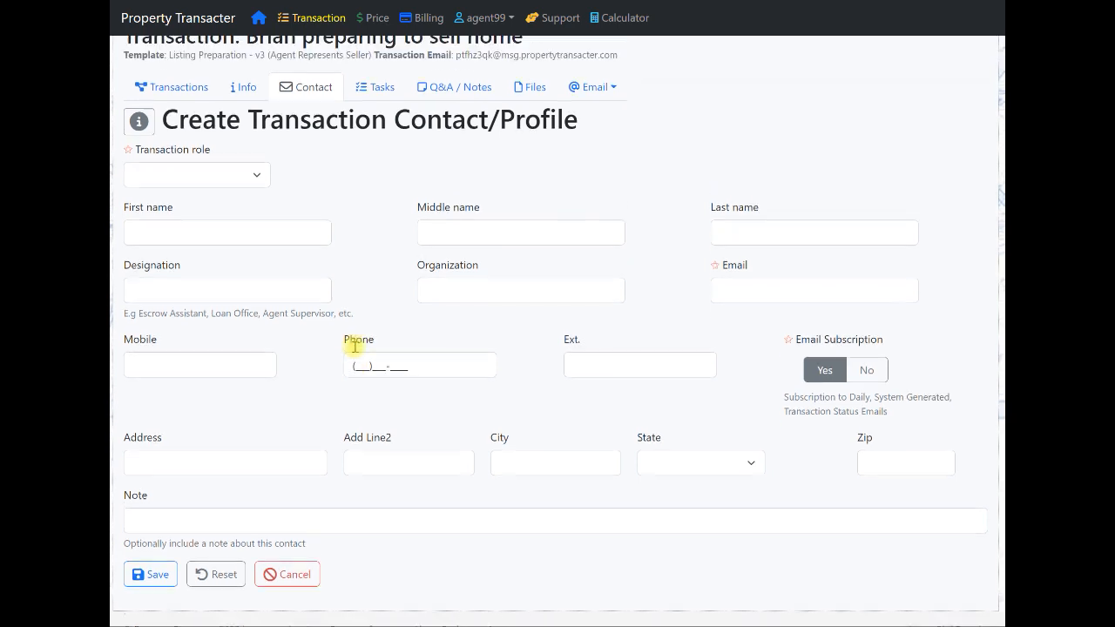
click(290, 599)
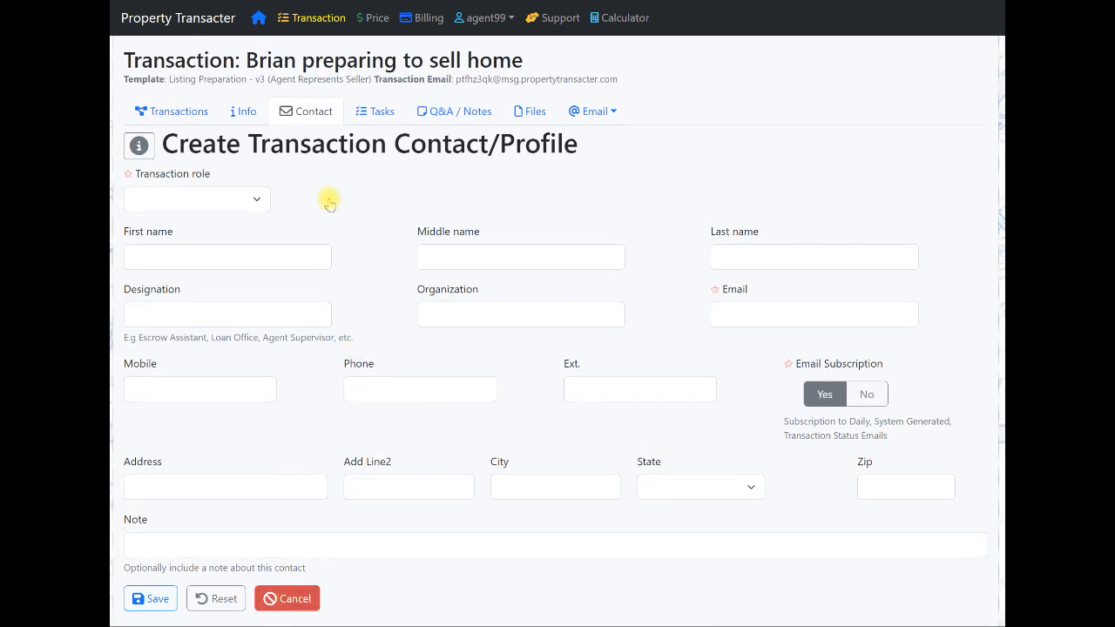
Step: Open the transaction's tasks and look through the current task list
click(388, 111)
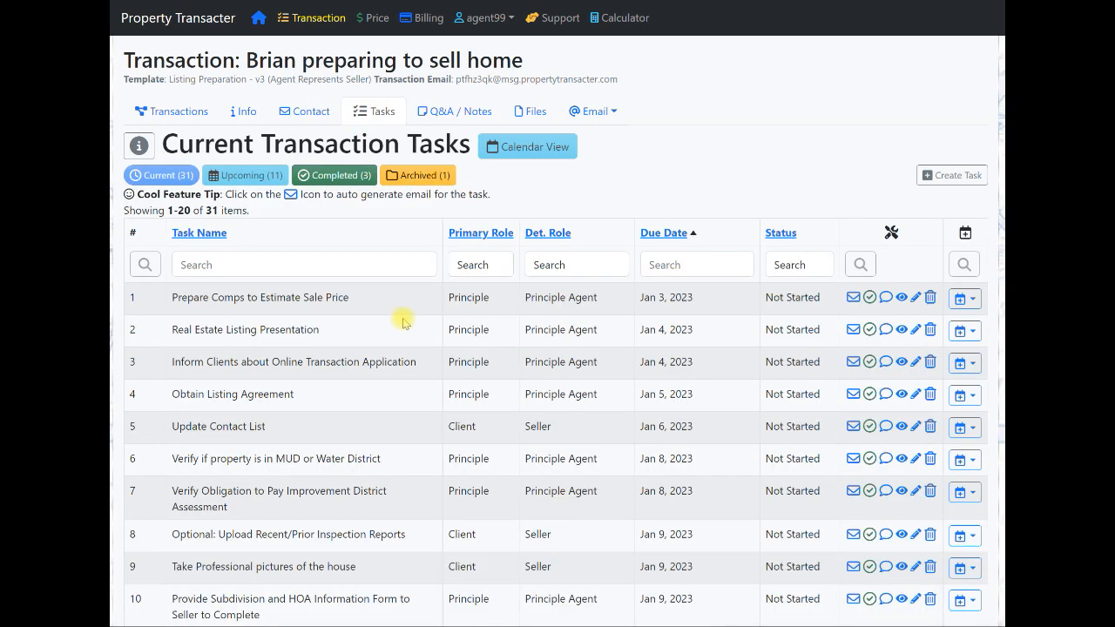
mouse_move(403, 321)
scroll(349, 418, down, 6)
scroll(348, 418, up, 5)
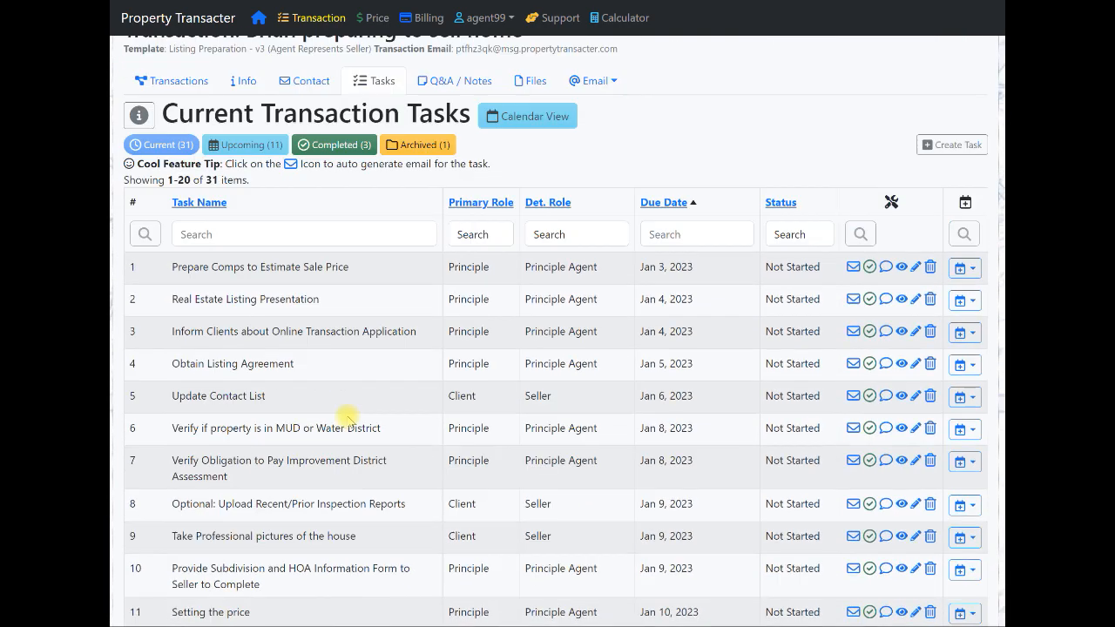
Step: Filter the current tasks by the primary role Client and review the matching tasks
scroll(347, 418, up, 1)
click(472, 263)
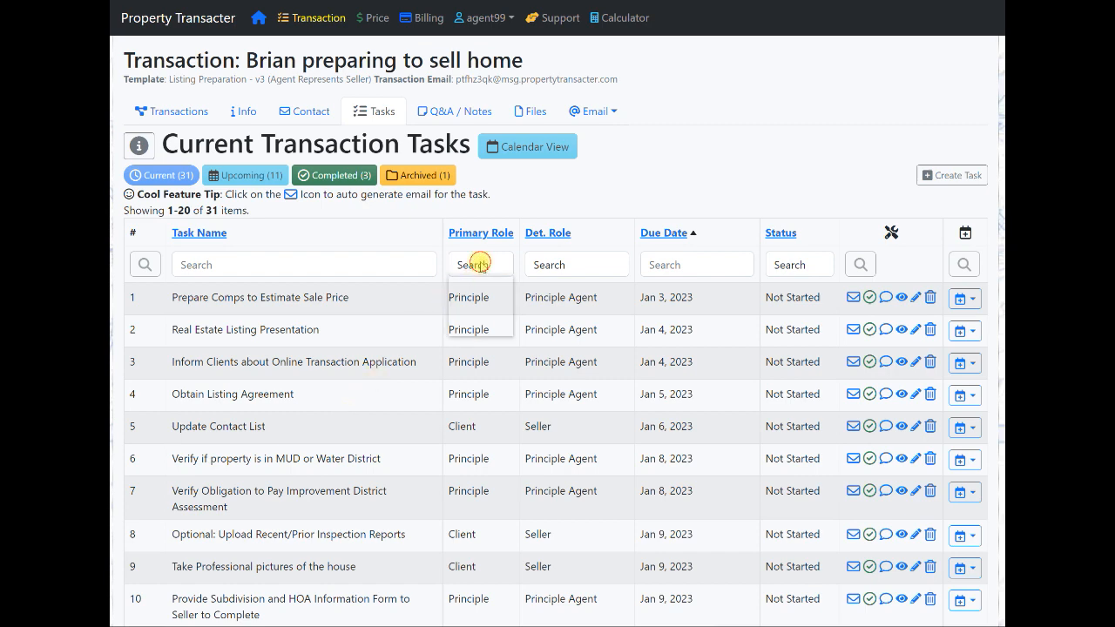
click(477, 315)
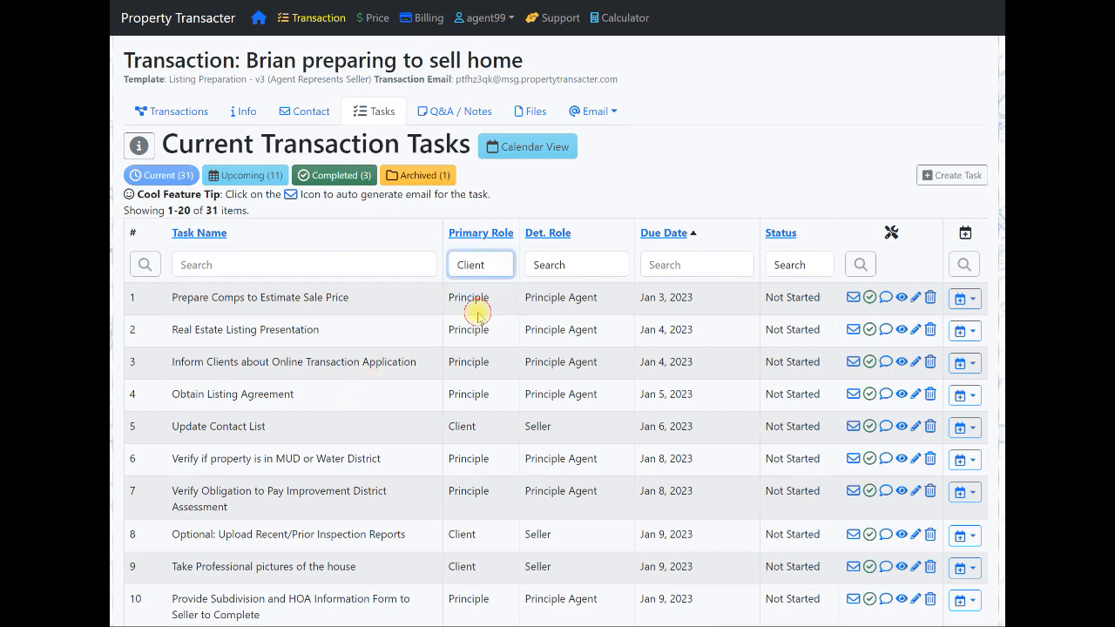
scroll(464, 452, down, 3)
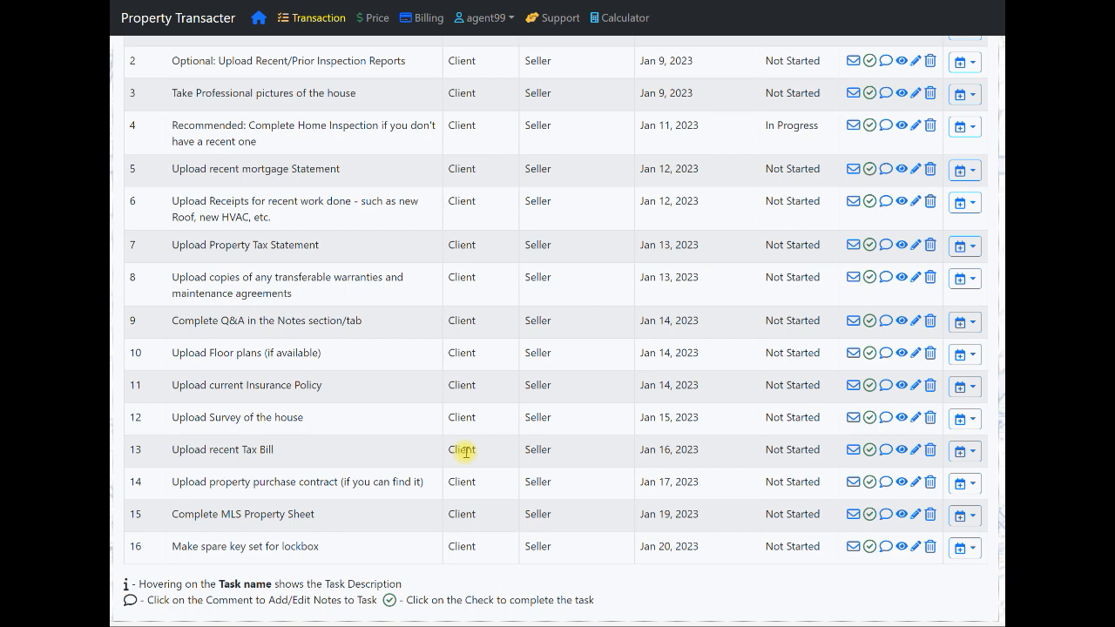
scroll(464, 451, up, 3)
Step: Filter the current tasks by the primary role Principle and clear the filter again
click(483, 263)
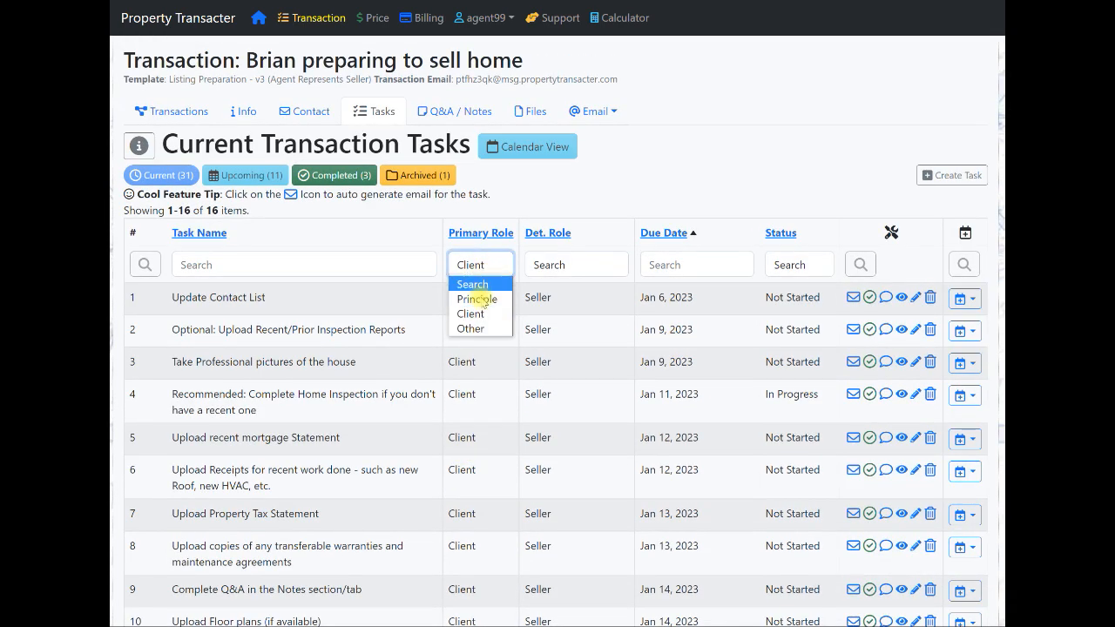
click(483, 300)
click(477, 264)
click(473, 284)
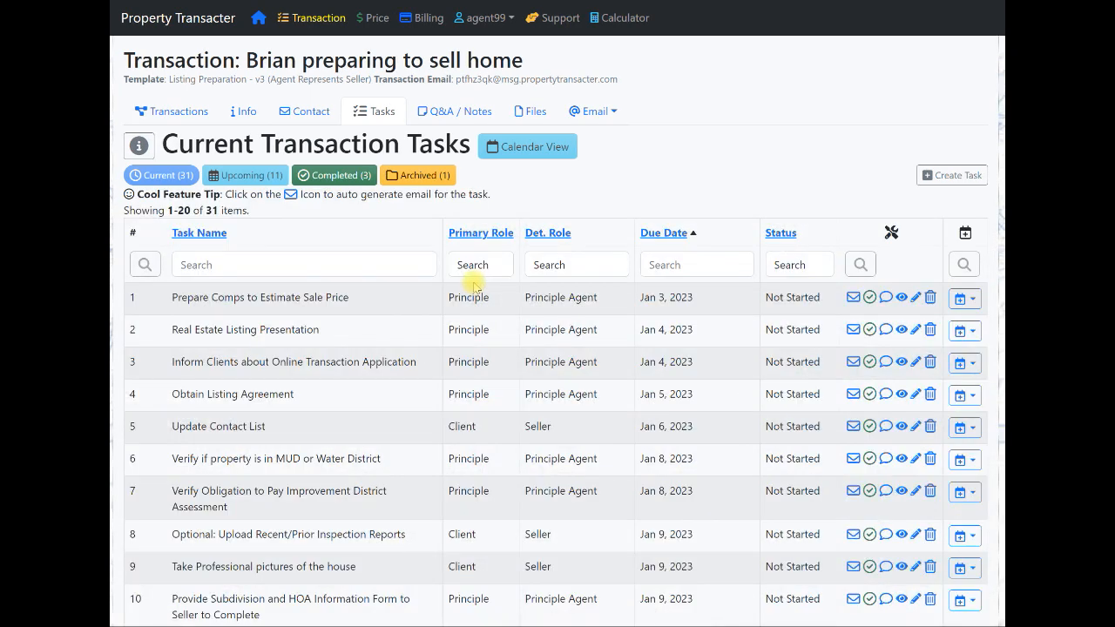
Step: Filter the tasks by the primary role Other, view the detailed role options and clear the primary role filter
click(477, 264)
click(464, 327)
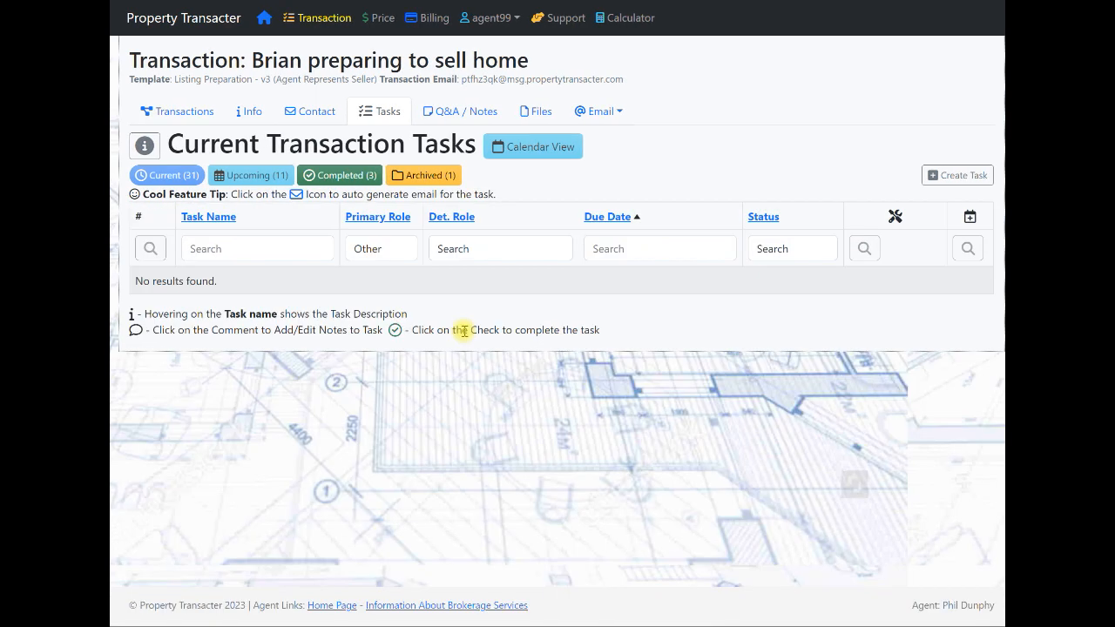
click(458, 249)
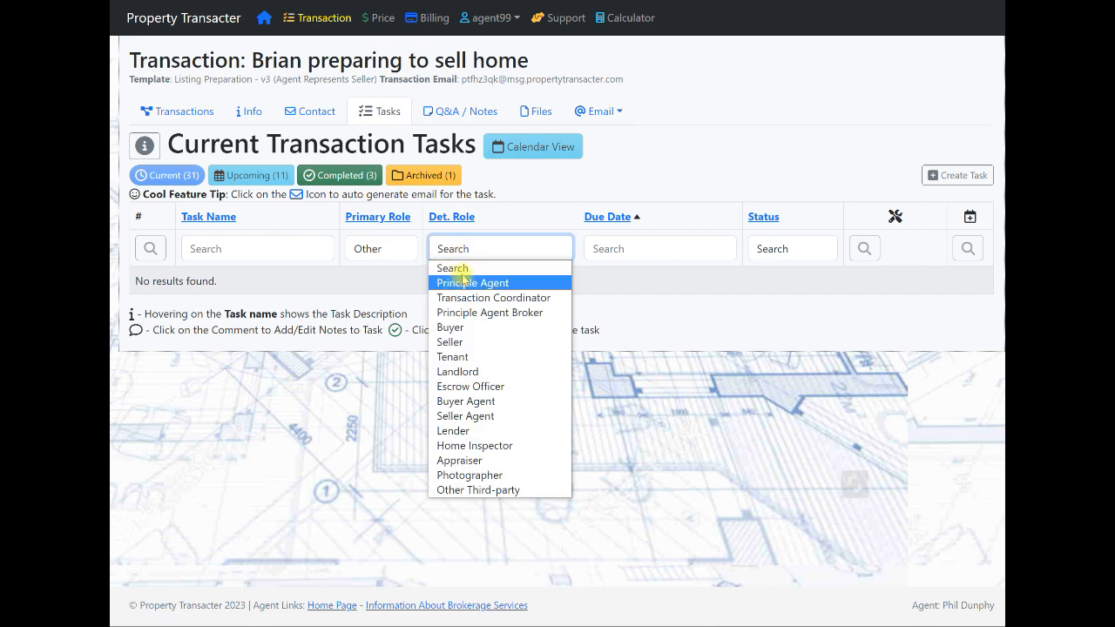
click(462, 273)
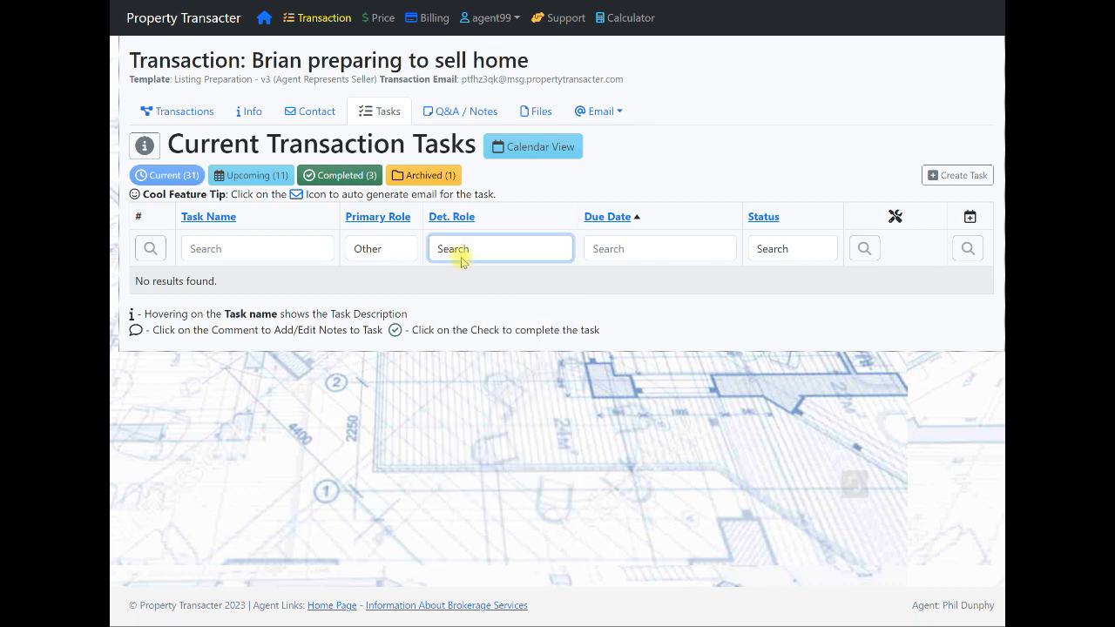
click(385, 249)
click(383, 265)
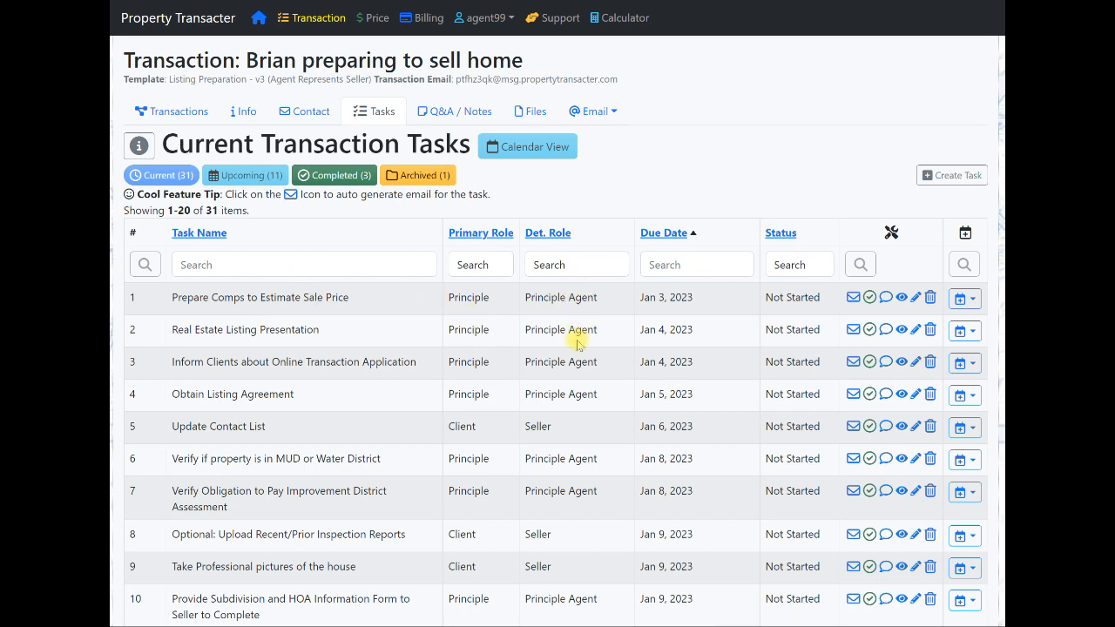
Step: Search the task names for "inspection" and clear the search to restore the full list
click(262, 261)
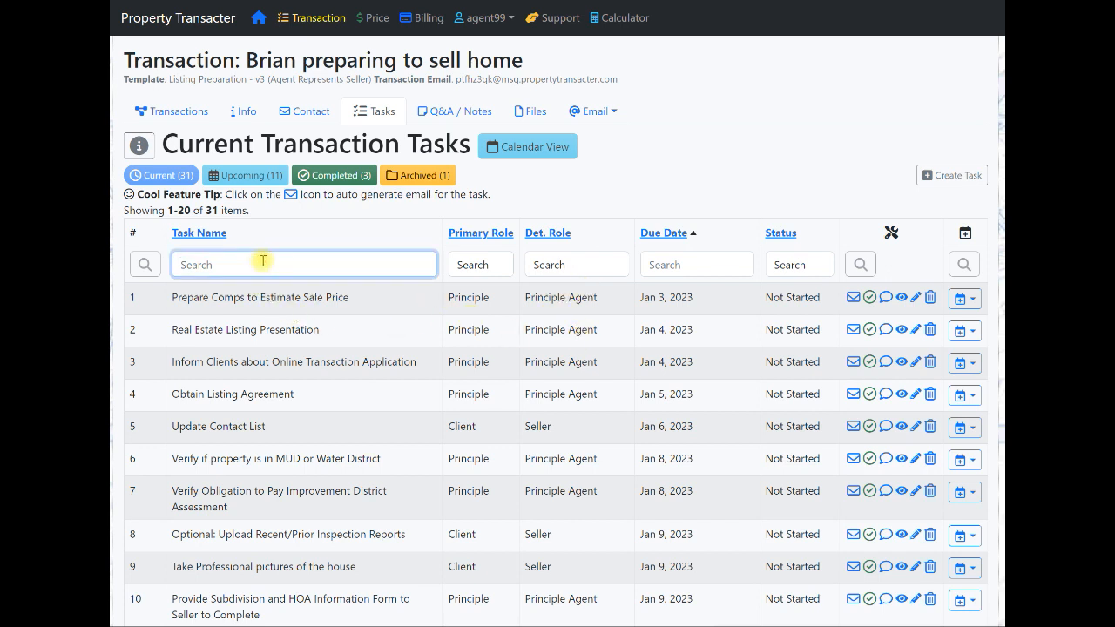
text(inspection)
key(Return)
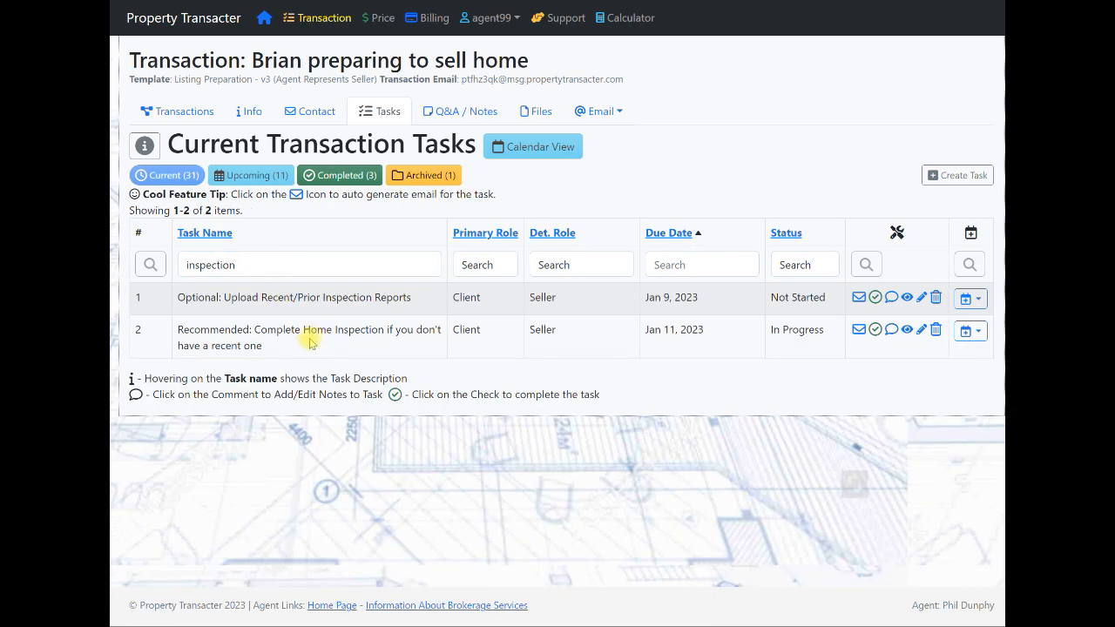
double_click(244, 264)
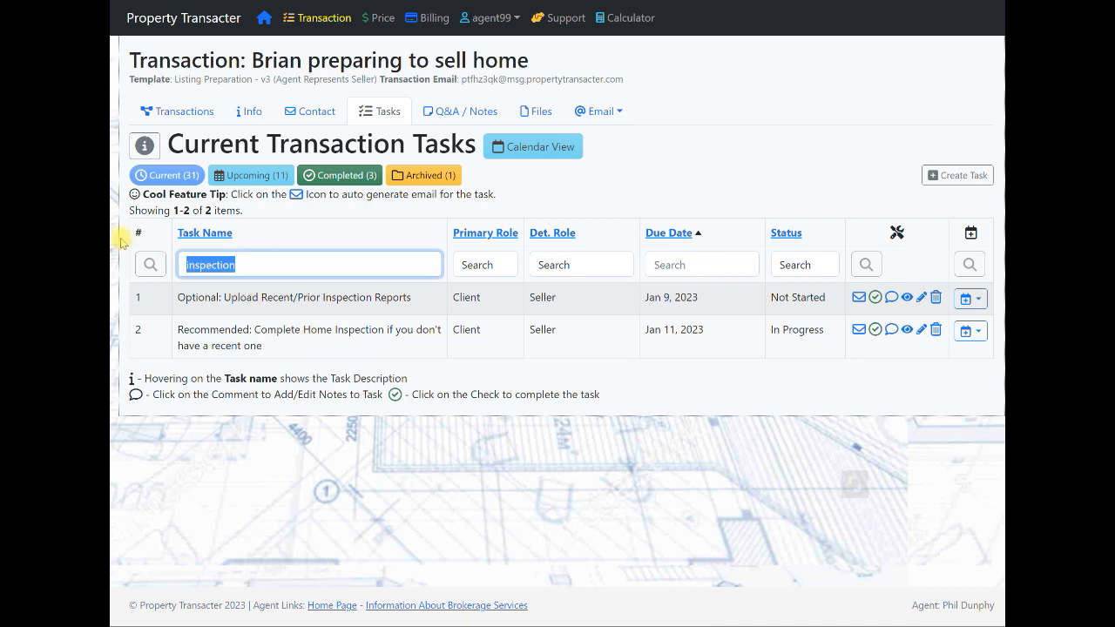
key(BackSpace)
key(Return)
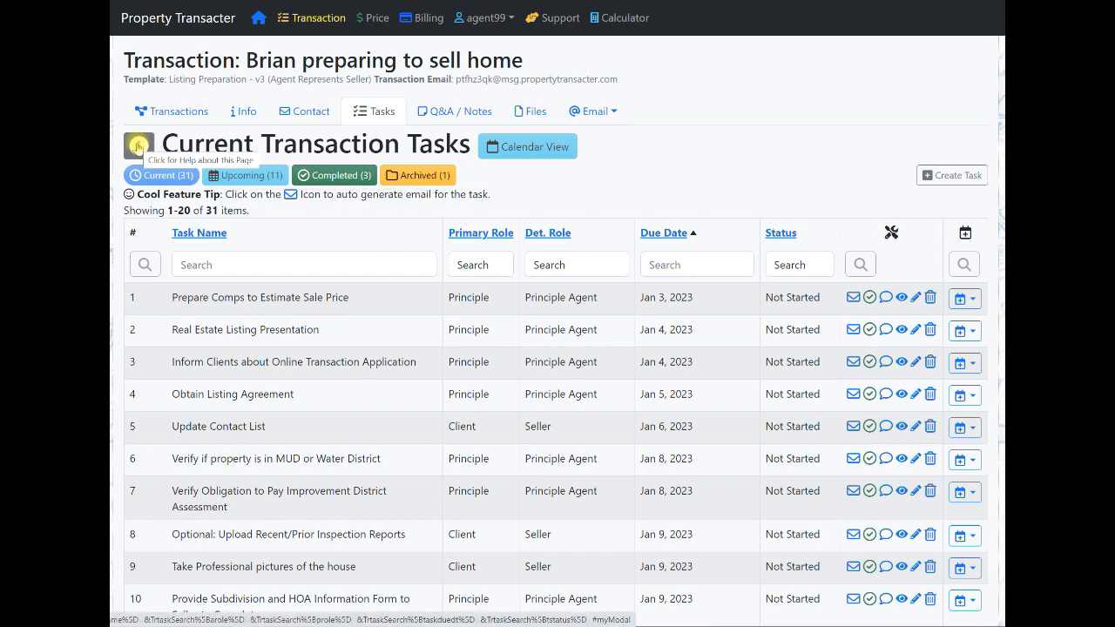
Step: Read the Transaction Tasks help on task buttons, progress bar, filter boxes and list of actions, and close it
click(138, 145)
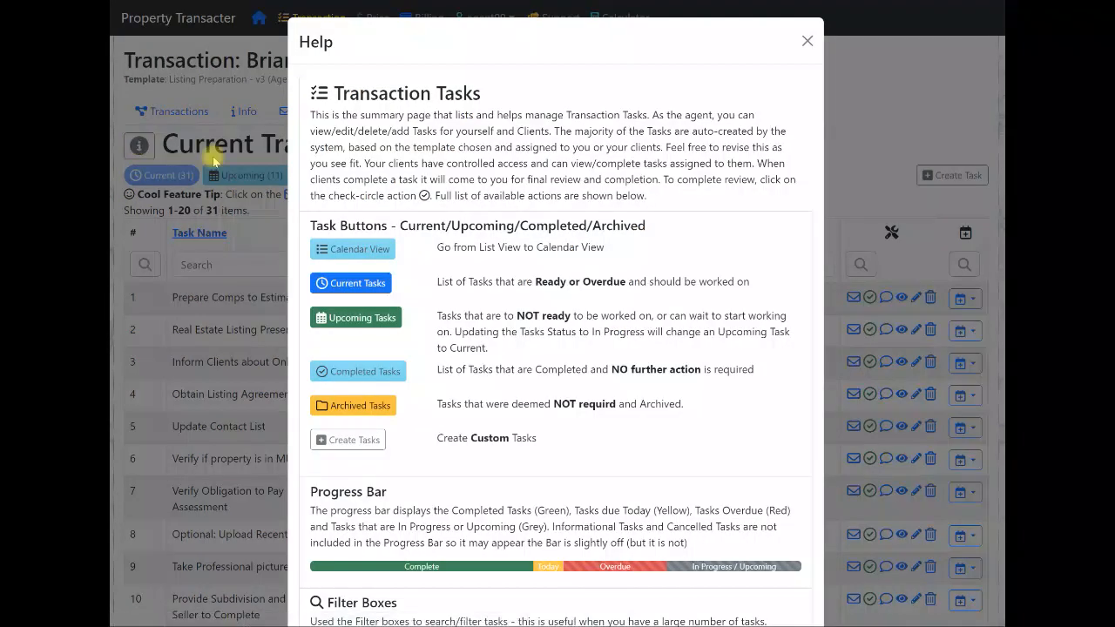
scroll(622, 319, down, 2)
scroll(624, 319, down, 3)
scroll(624, 318, up, 5)
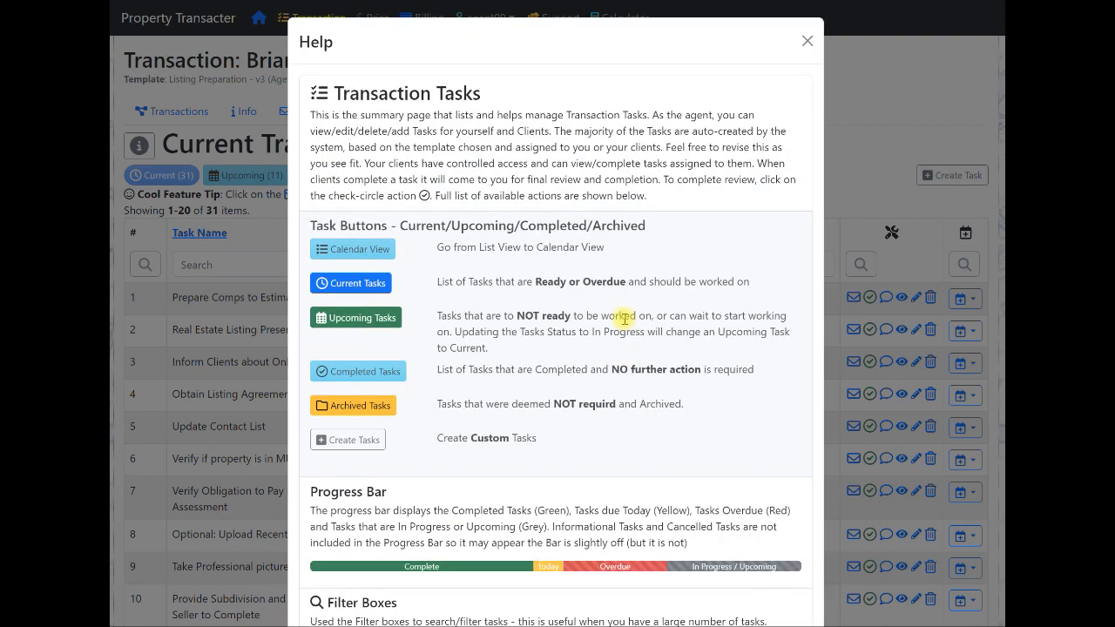
scroll(624, 318, down, 5)
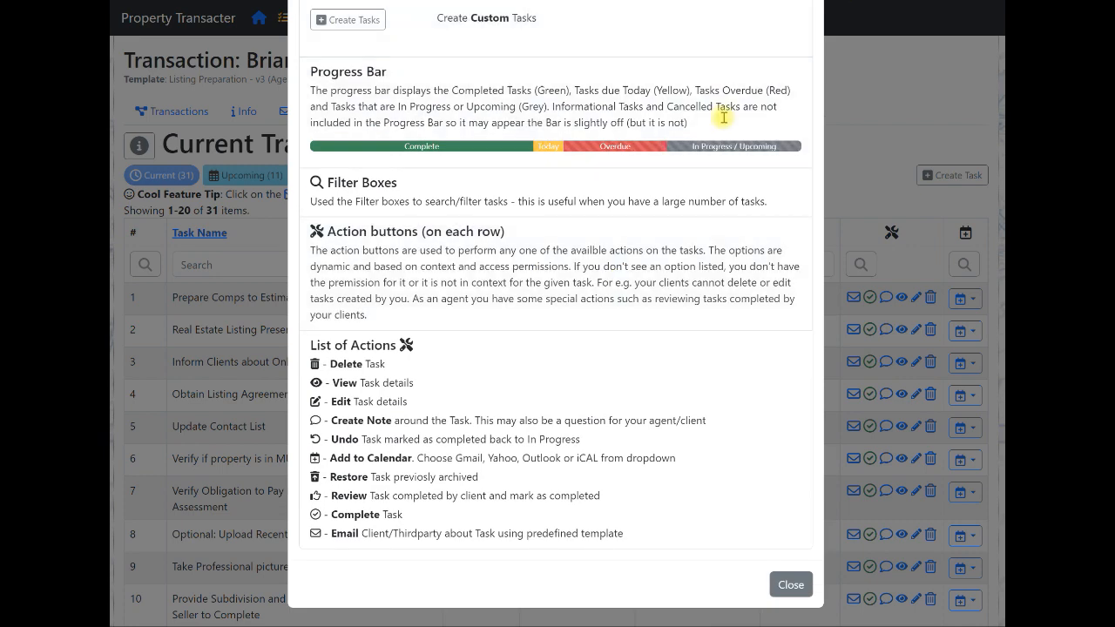
scroll(706, 169, up, 2)
scroll(709, 185, down, 1)
scroll(708, 185, down, 1)
click(786, 582)
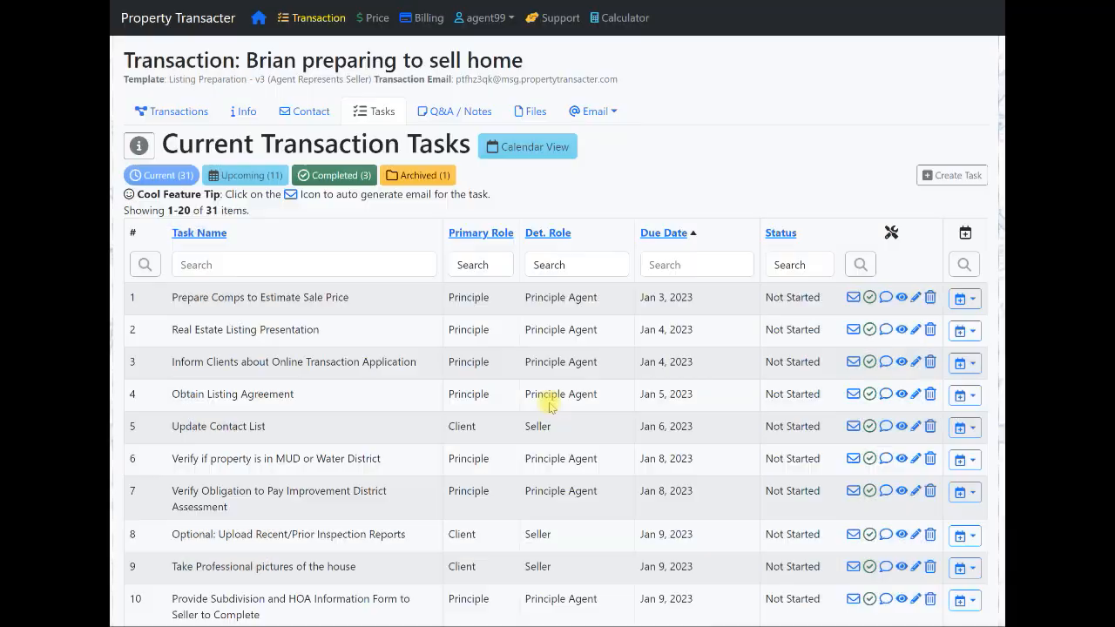
Step: Examine the rest of the task list and the icon legend beneath it
scroll(512, 337, down, 4)
scroll(512, 338, down, 2)
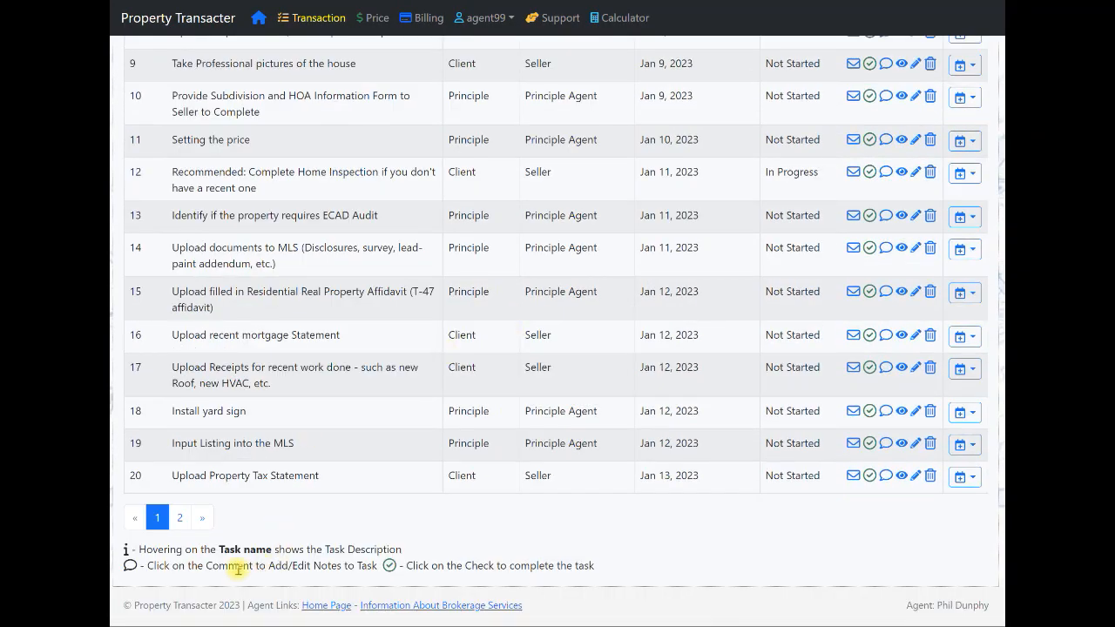
drag(129, 549, 610, 566)
click(541, 546)
scroll(474, 473, up, 5)
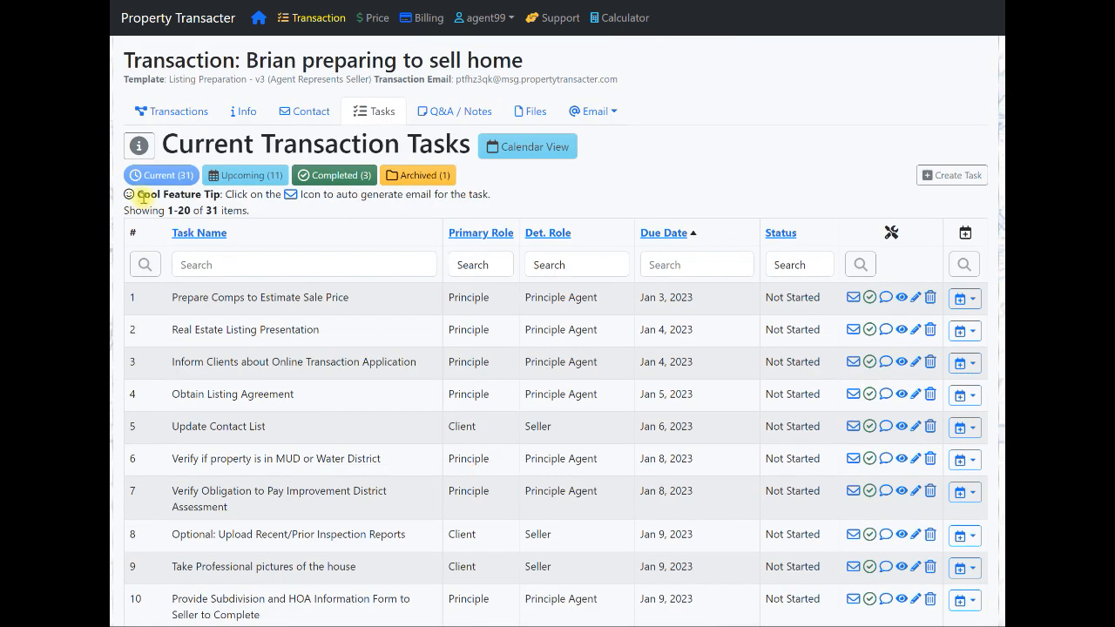
Step: Open the transaction's contacts, view the help for that page and close it
click(315, 105)
click(145, 144)
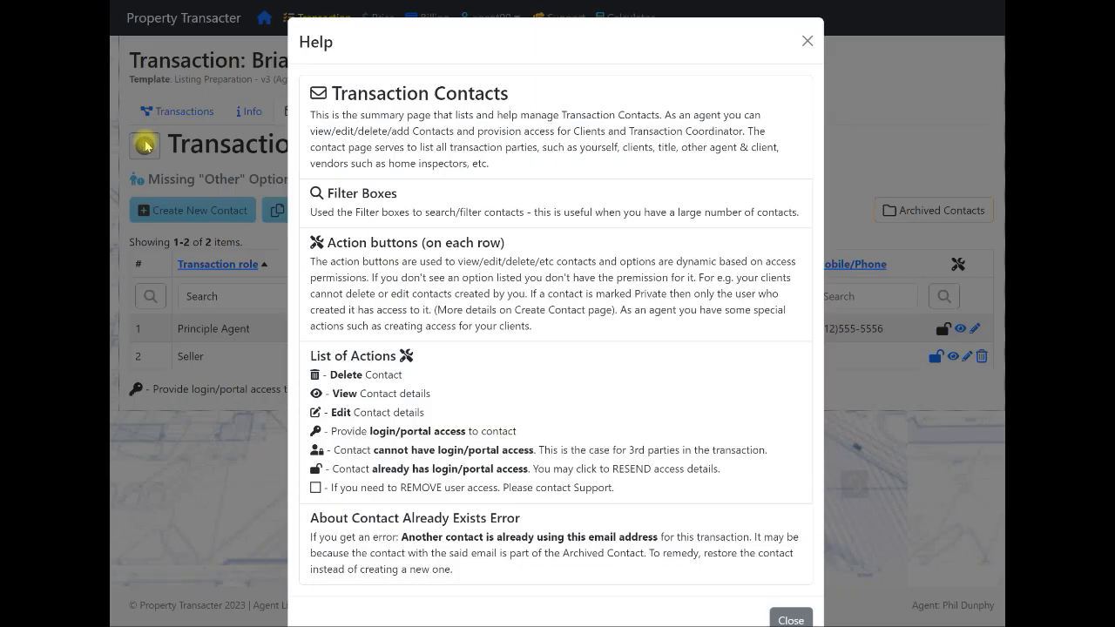
click(808, 41)
Step: Return to the transaction dashboard, view its help and close it
click(252, 110)
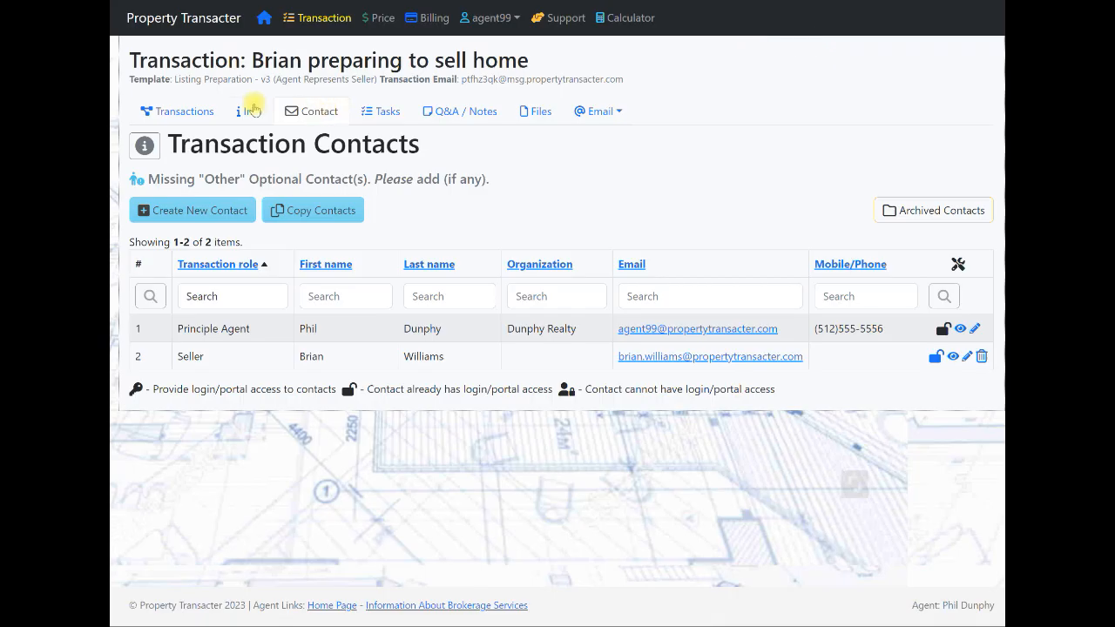
click(139, 144)
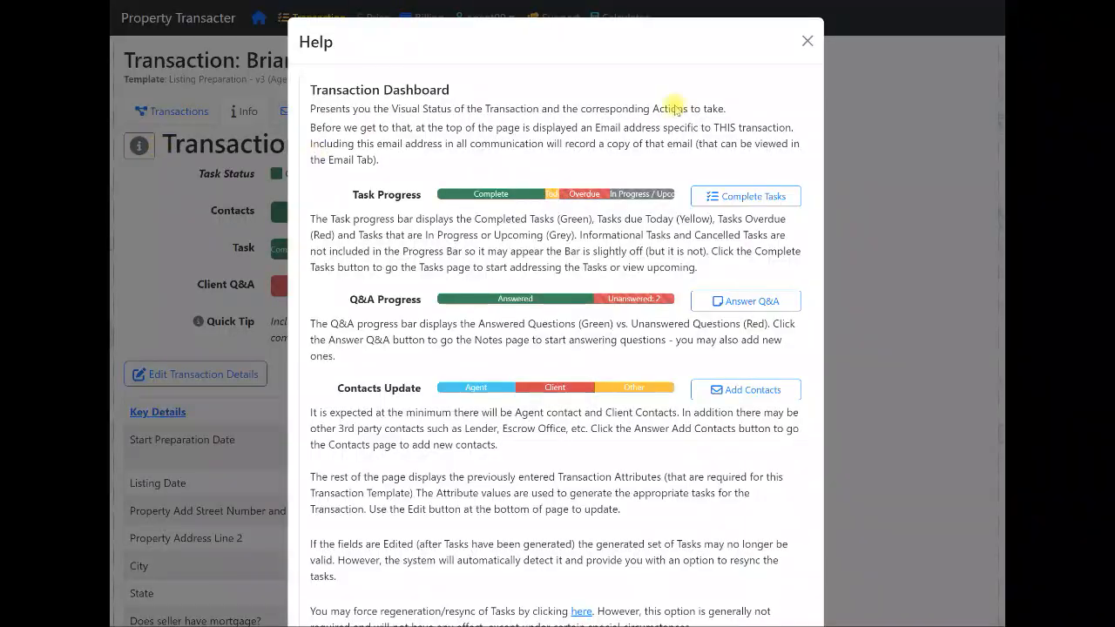
click(807, 41)
Step: Open the transaction's Q&A and notes, look through the Transaction Notes help and close it
click(444, 116)
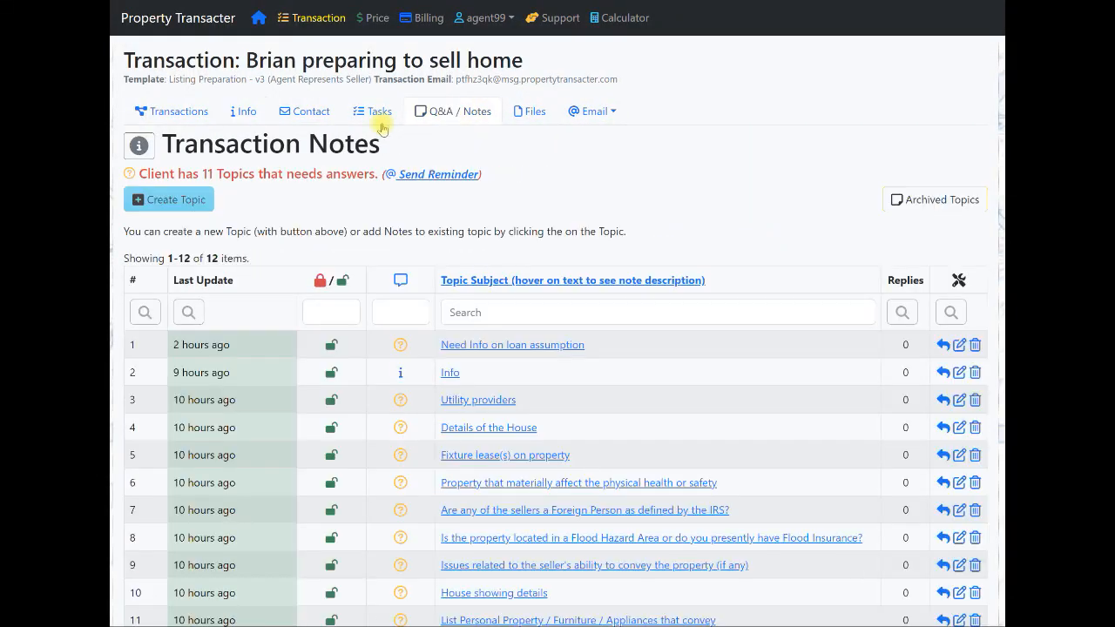
click(139, 145)
scroll(624, 209, down, 4)
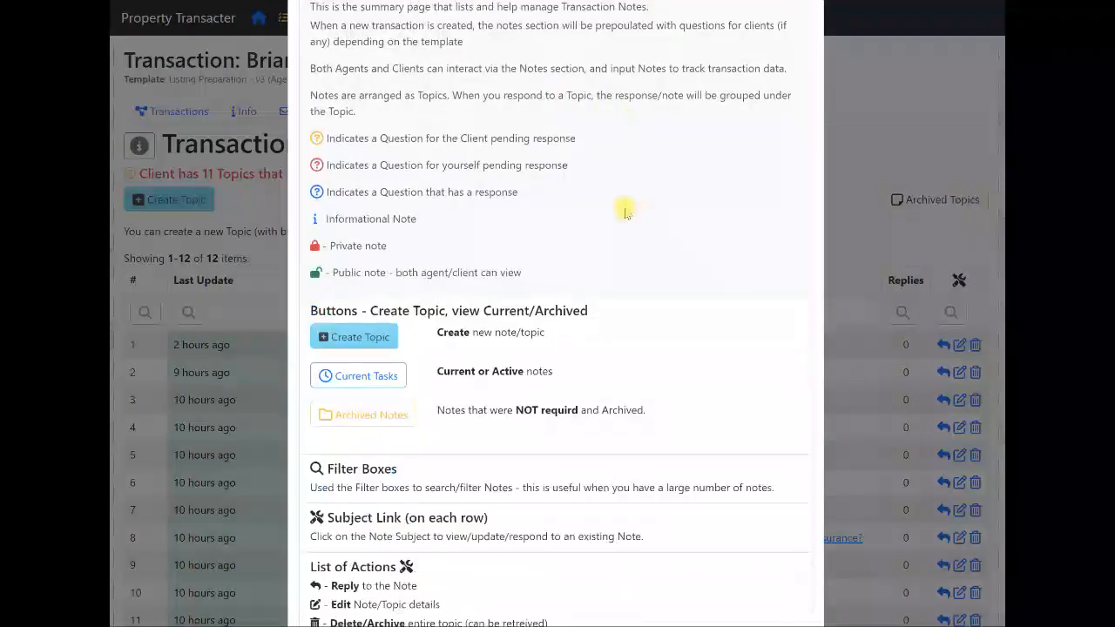
scroll(625, 208, up, 3)
scroll(625, 208, up, 1)
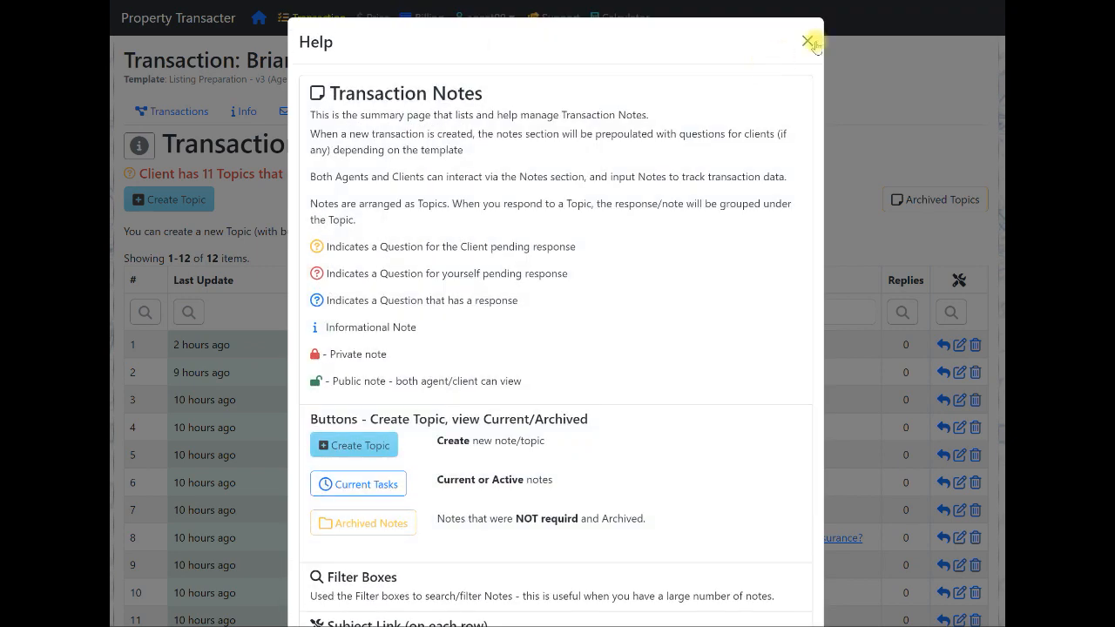
click(805, 40)
Step: From the tasks, start a non-private Informational topic for "Prepare Comps to Estimate Sale Price" and cancel it without entering text
click(371, 111)
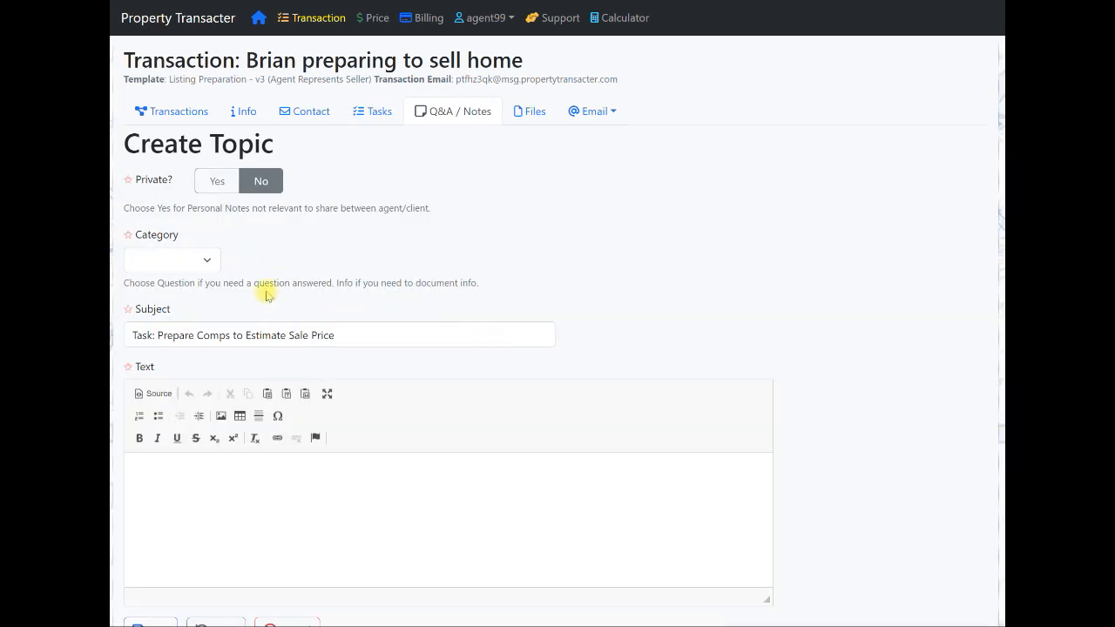
click(209, 258)
click(177, 308)
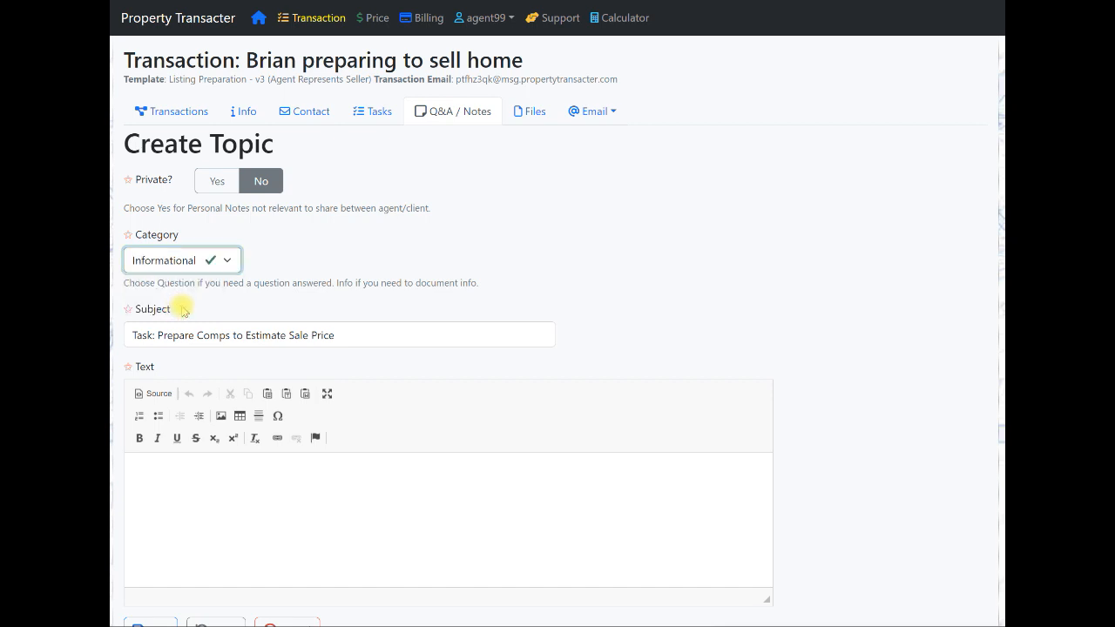
click(220, 502)
scroll(370, 468, down, 2)
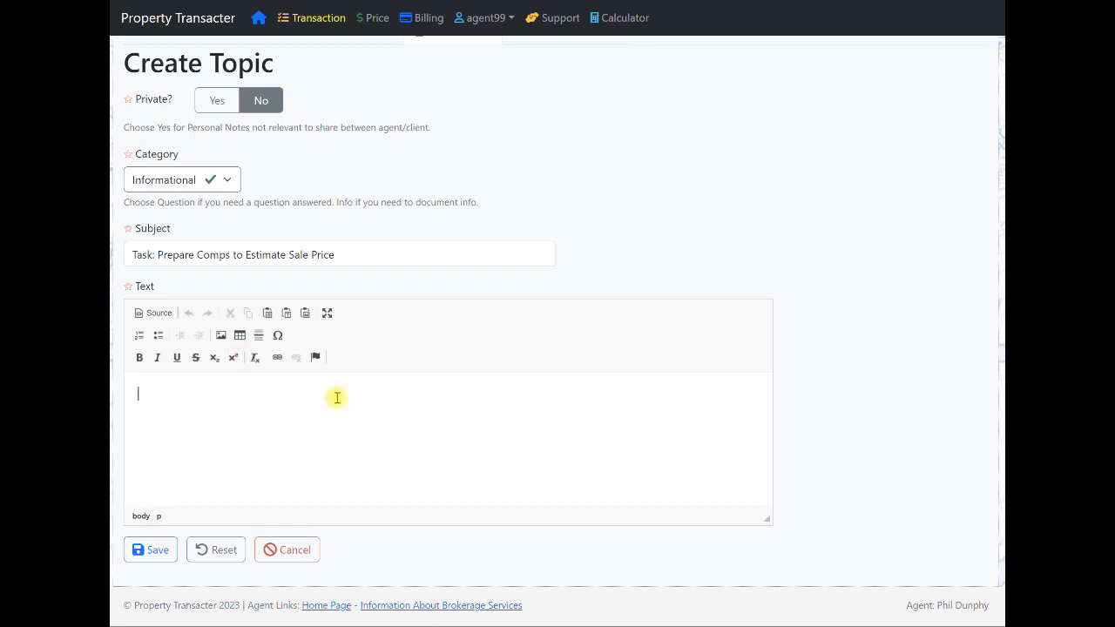
scroll(371, 362, up, 1)
scroll(371, 363, down, 1)
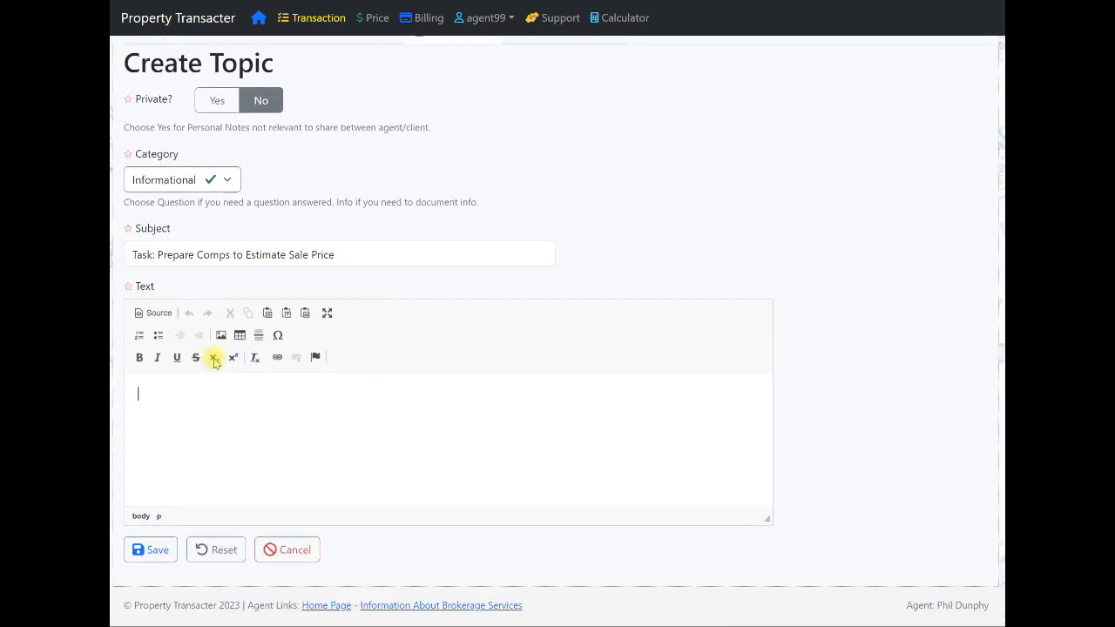
click(290, 549)
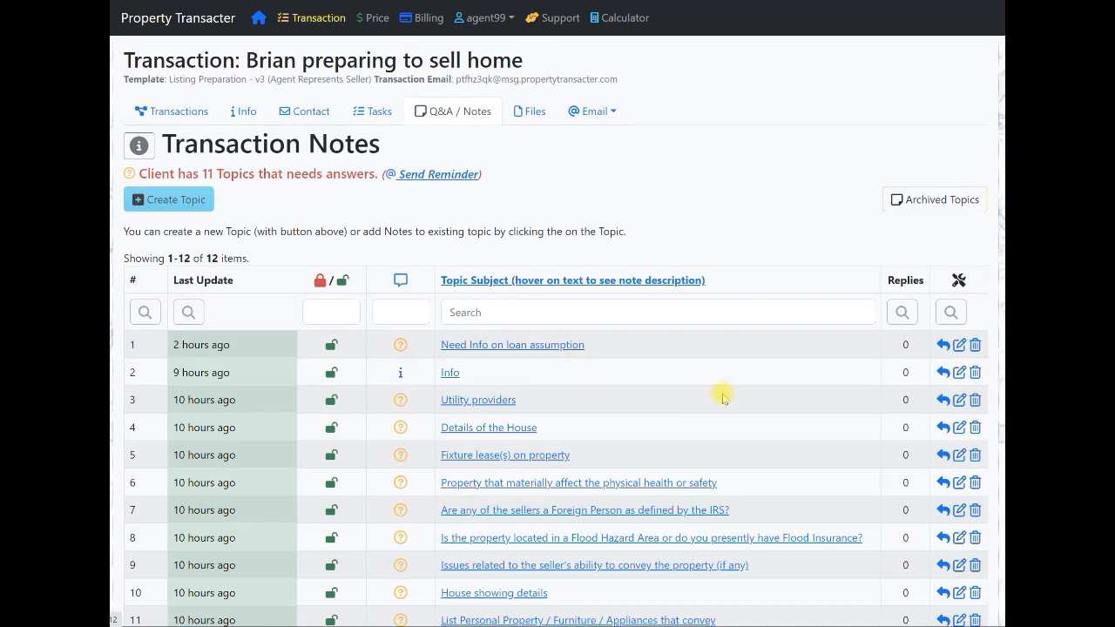
Step: Return to the transaction's current tasks and read the descriptions of "Prepare Comps to Estimate Sale Price" and "Real Estate Listing Presentation"
click(371, 113)
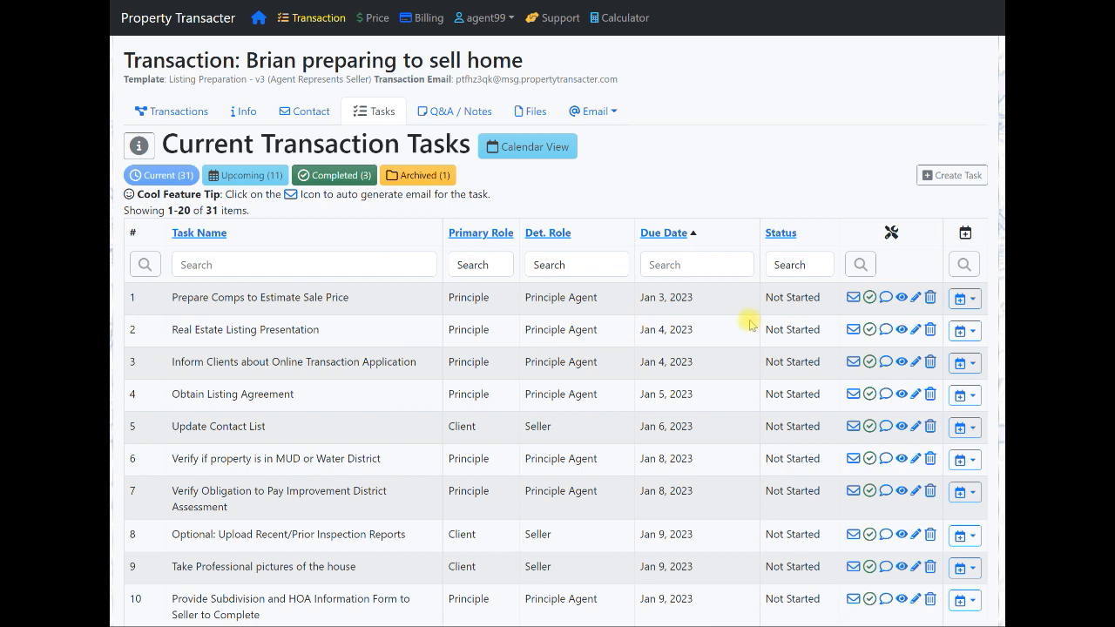
mouse_move(344, 303)
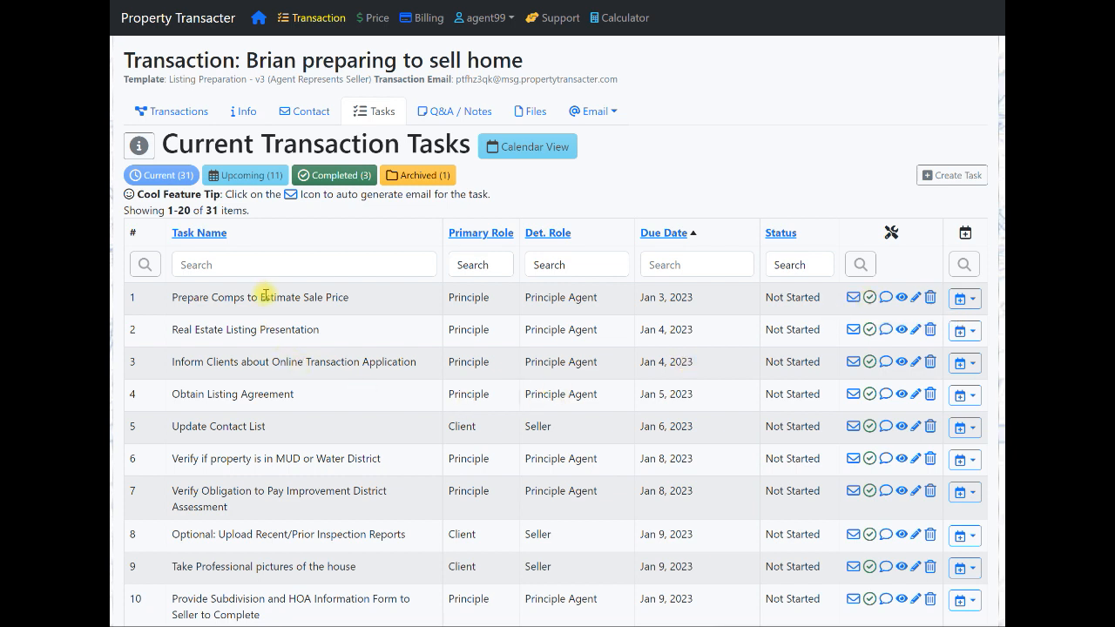
mouse_move(265, 296)
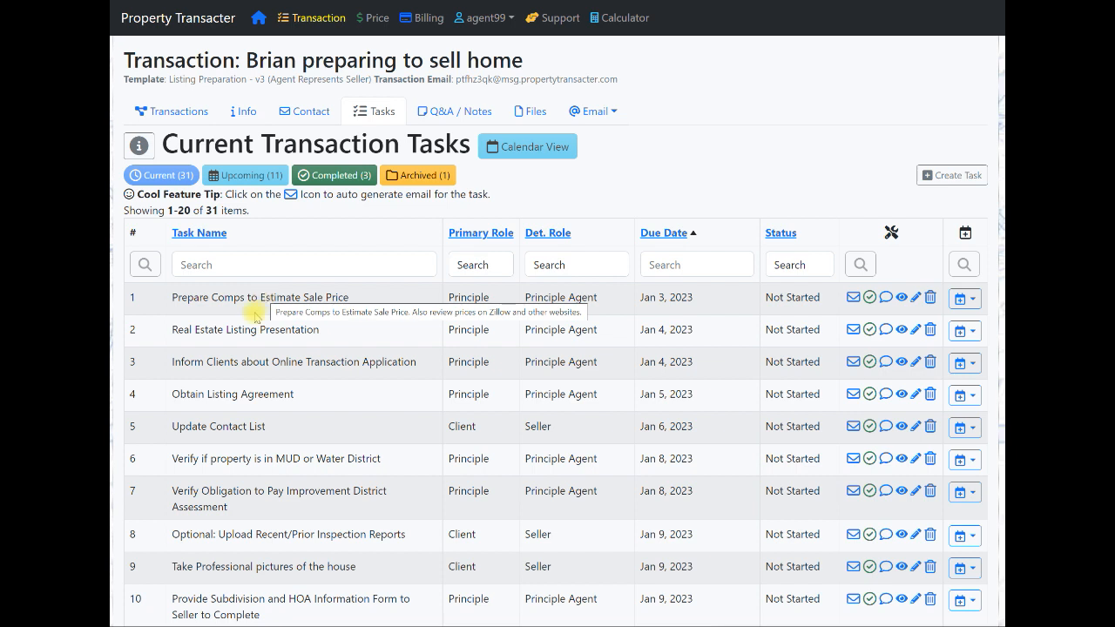
mouse_move(251, 328)
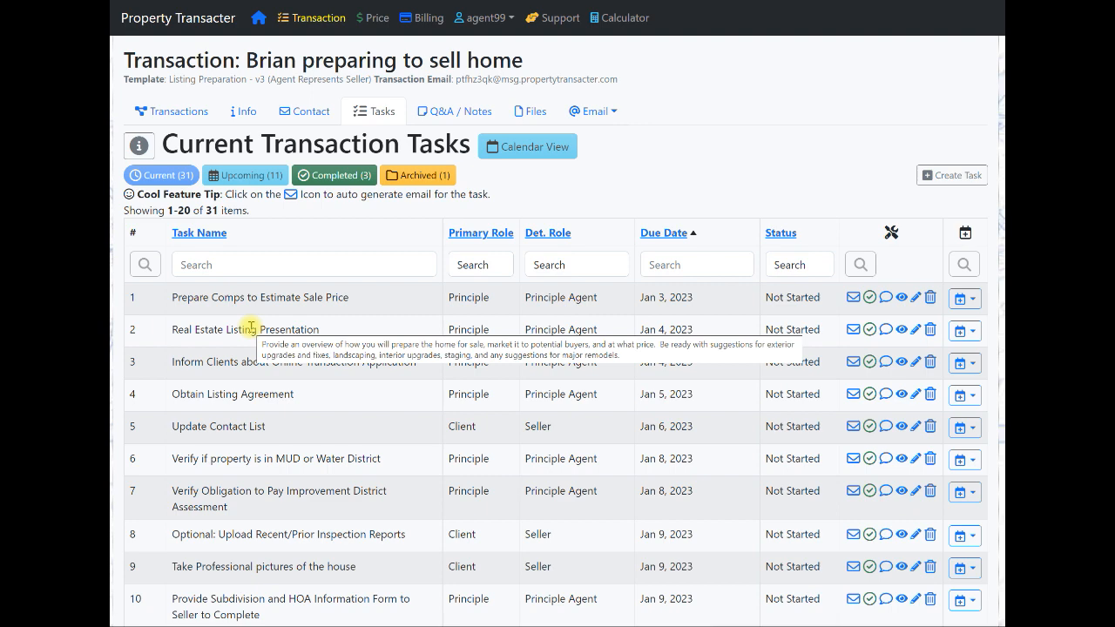
Step: Open the details of the "Real Estate Listing Presentation" task and review its name and full description
click(902, 330)
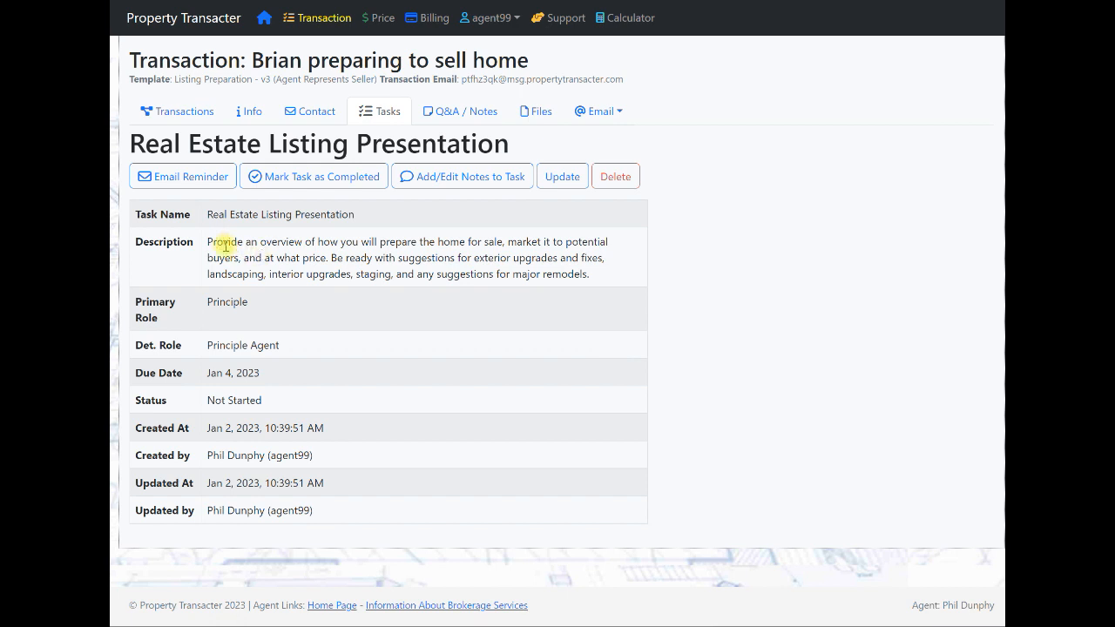
drag(207, 242, 595, 275)
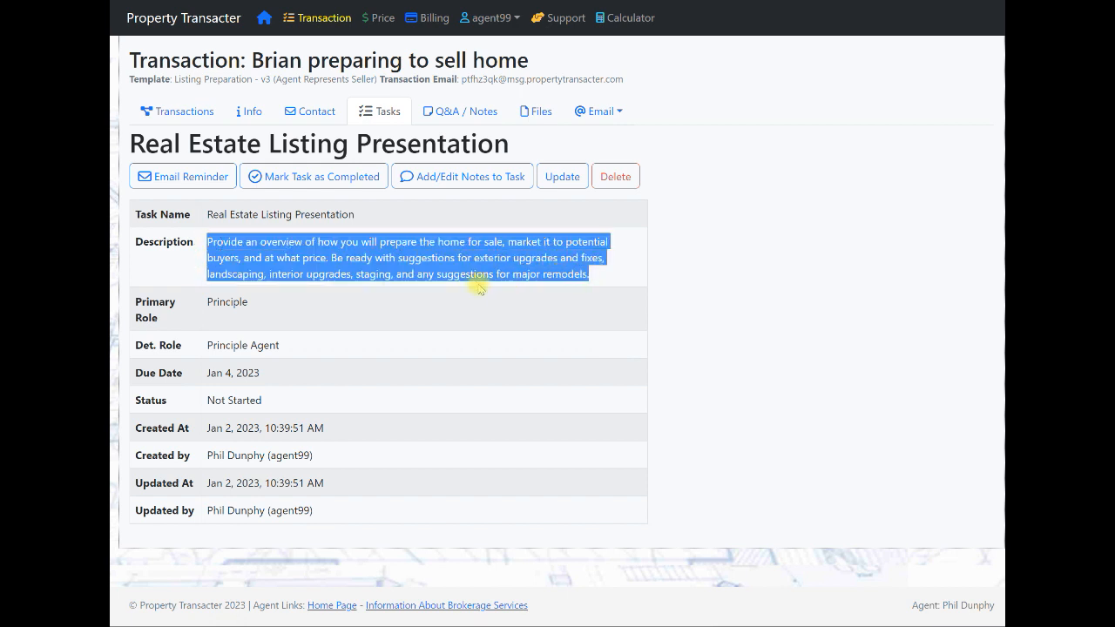
click(455, 260)
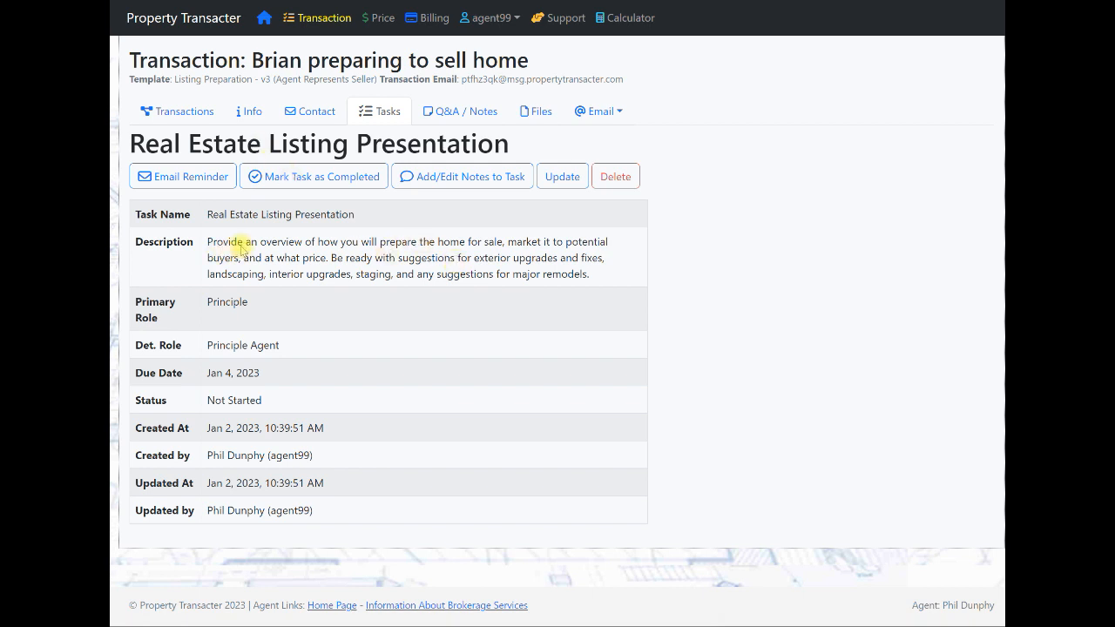
double_click(211, 214)
click(336, 257)
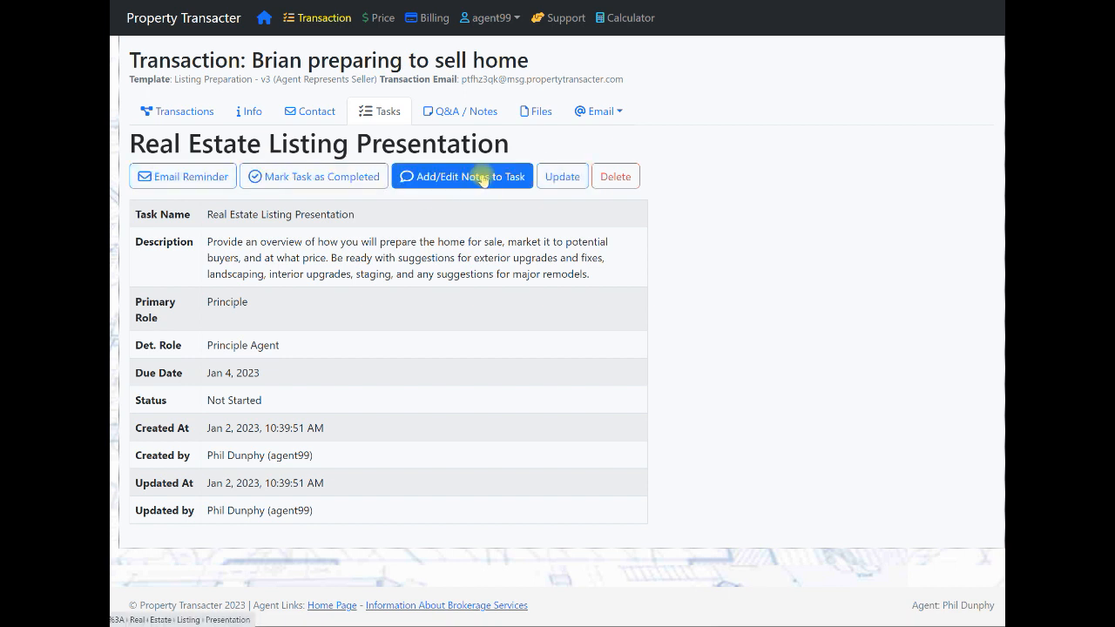
Step: Mark the "Real Estate Listing Presentation" task as completed, check the completed tasks and return to the current ones
click(312, 177)
click(342, 176)
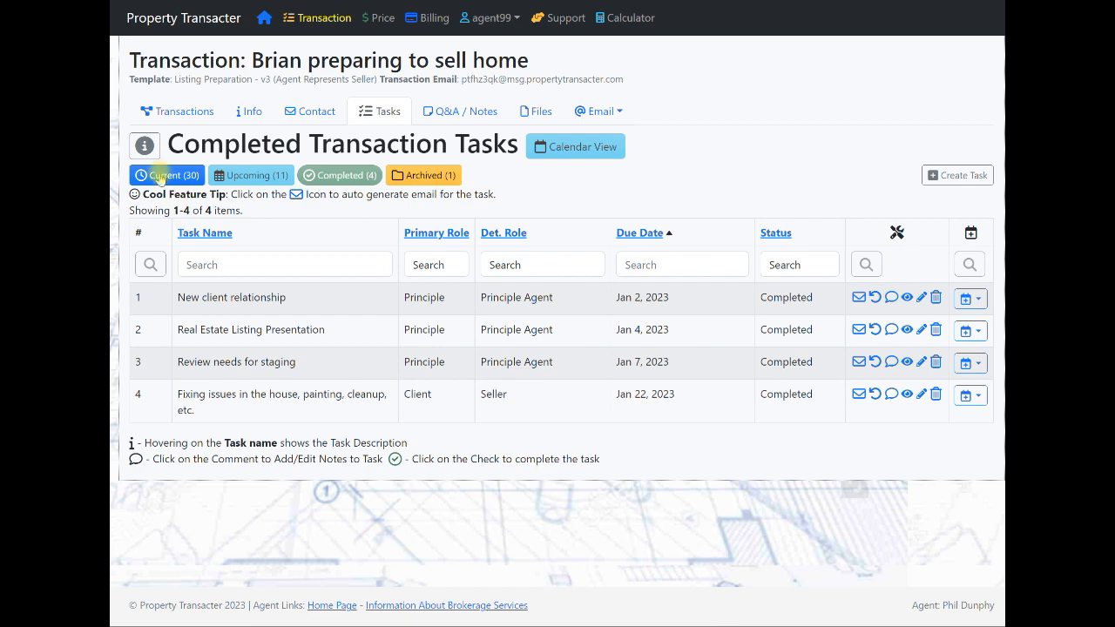
click(161, 177)
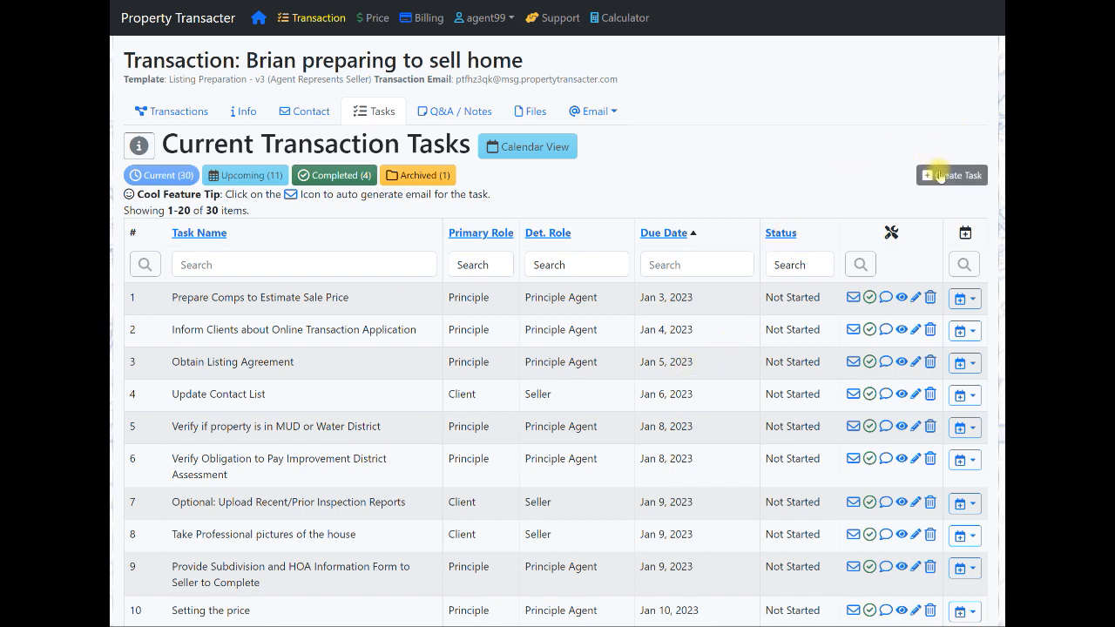
Step: Open the form for creating a task, look through its role, due date and status choices, and cancel it without saving
scroll(235, 417, down, 6)
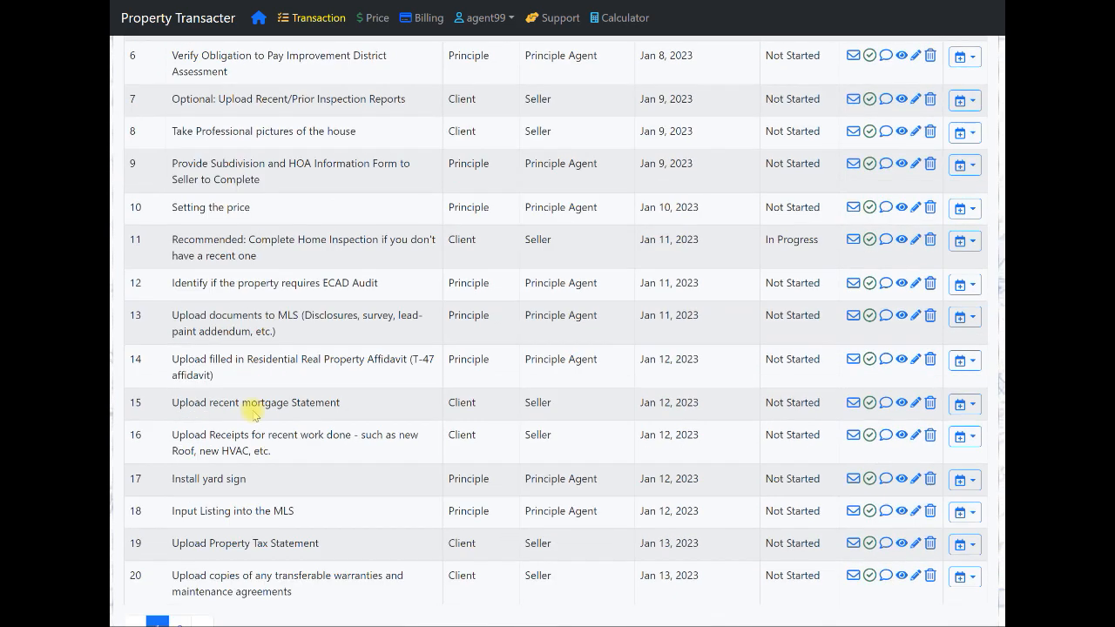
scroll(249, 406, up, 6)
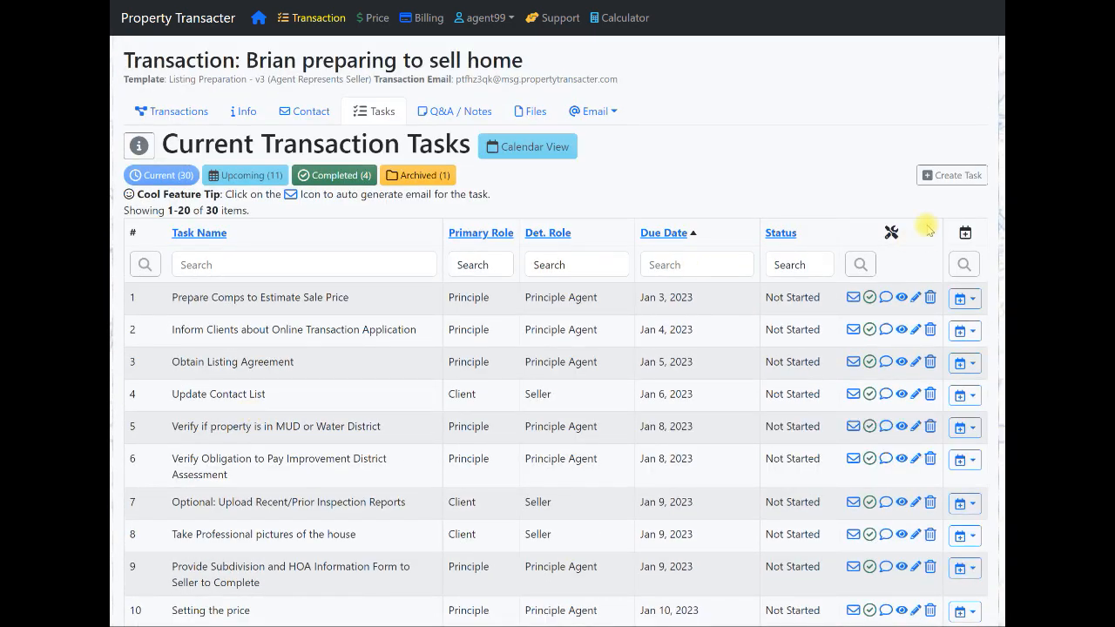
click(947, 175)
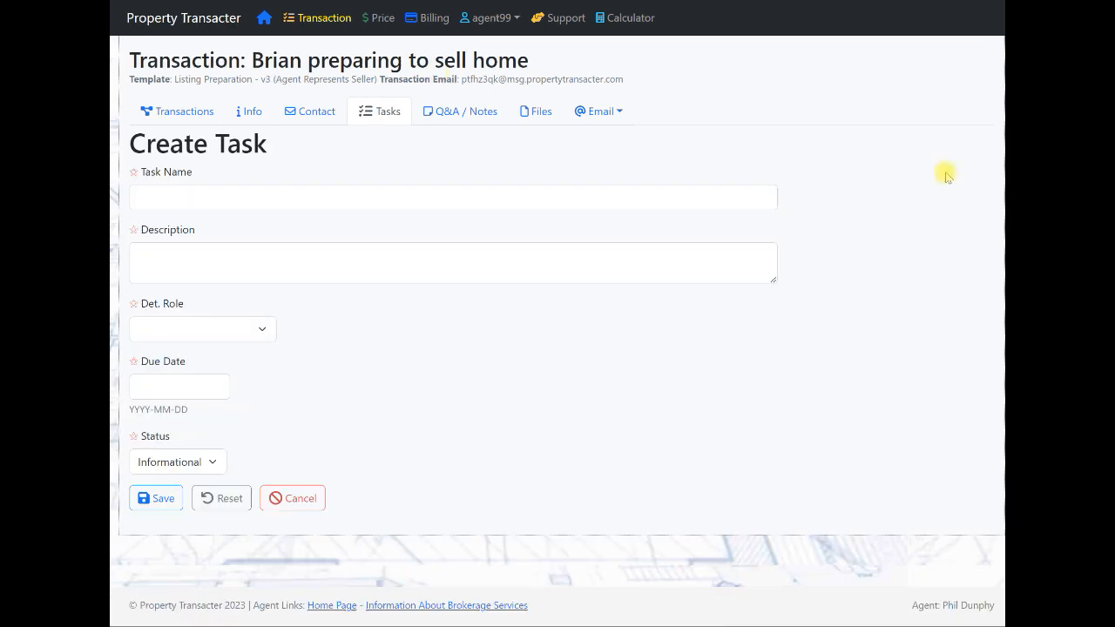
click(179, 195)
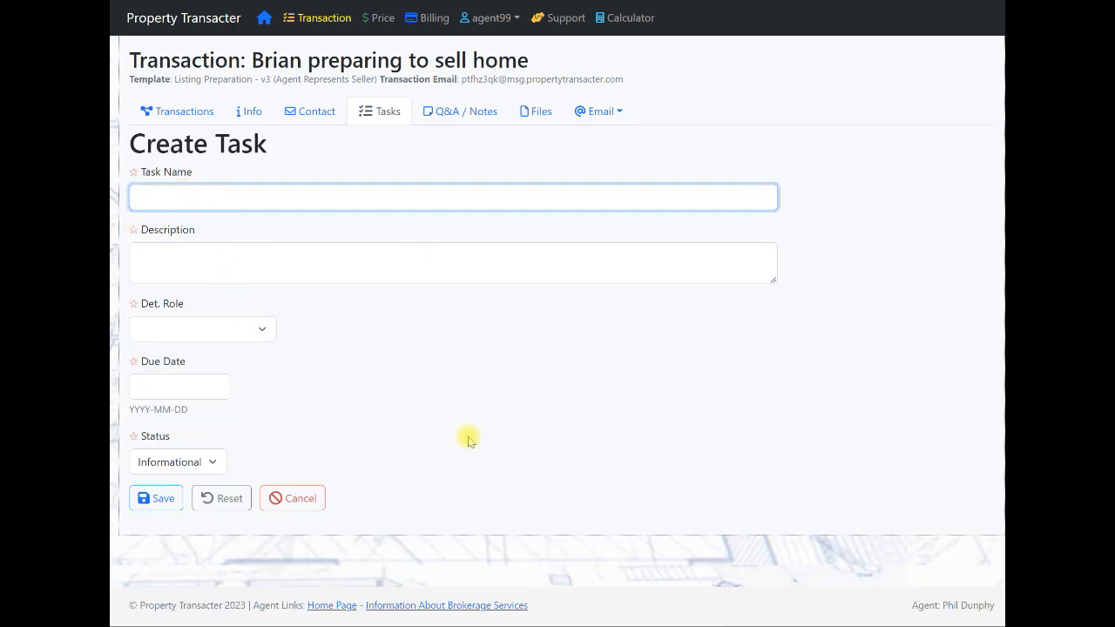
click(252, 326)
click(397, 370)
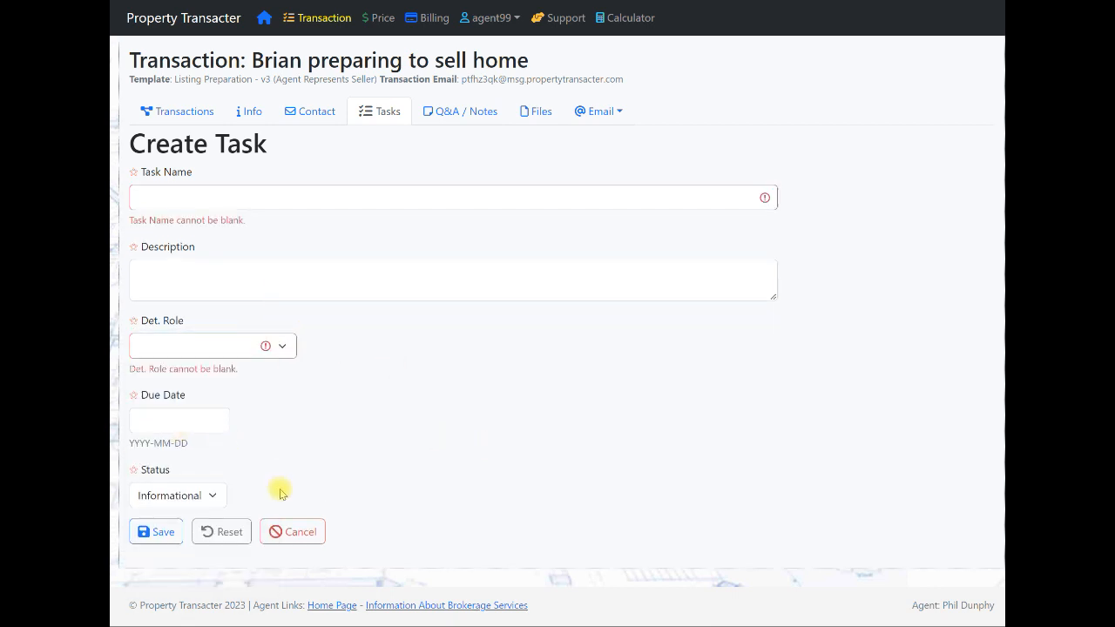
click(212, 425)
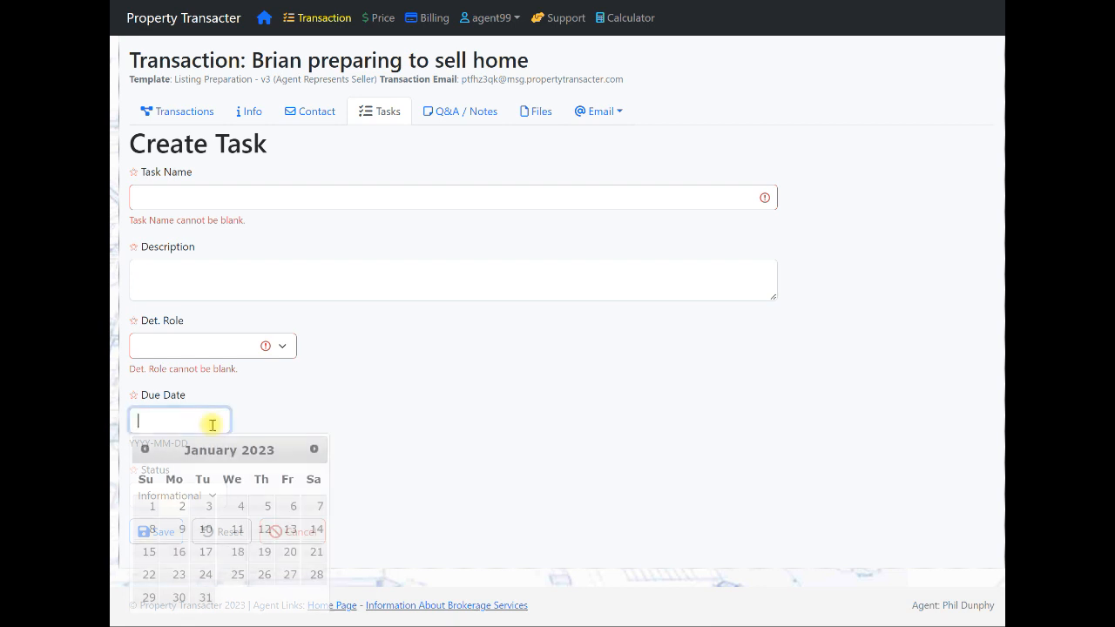
click(511, 401)
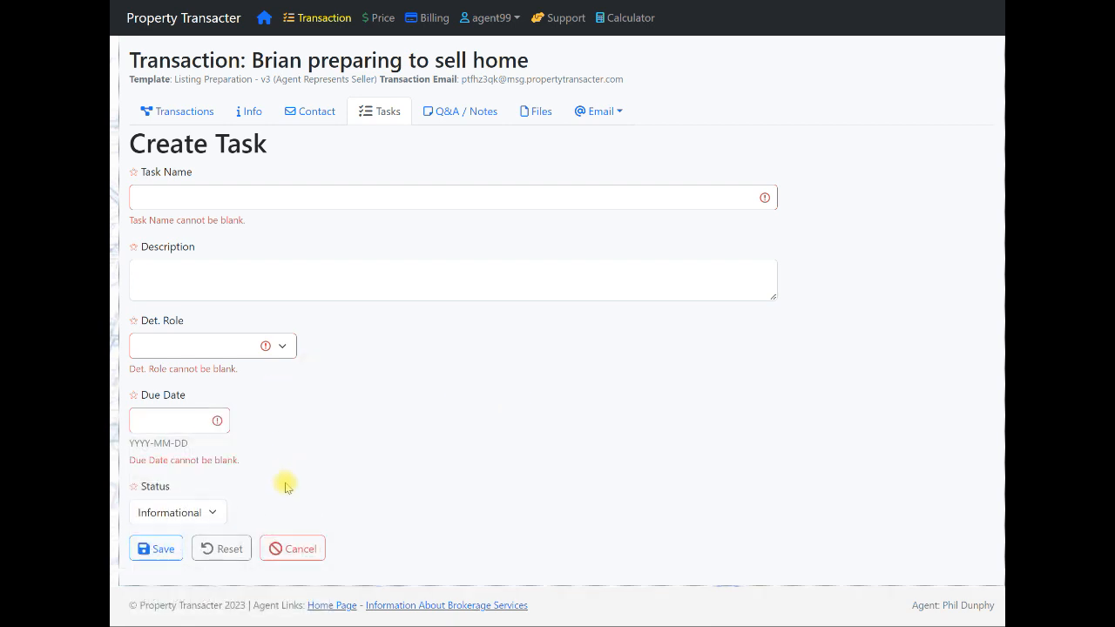
click(211, 512)
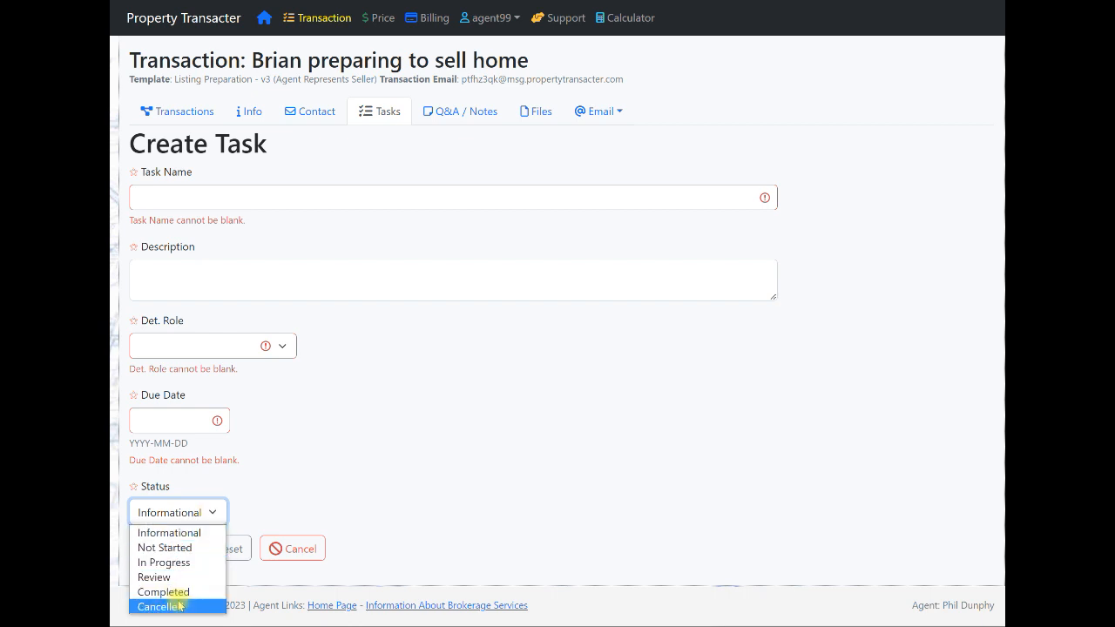
click(186, 548)
click(294, 550)
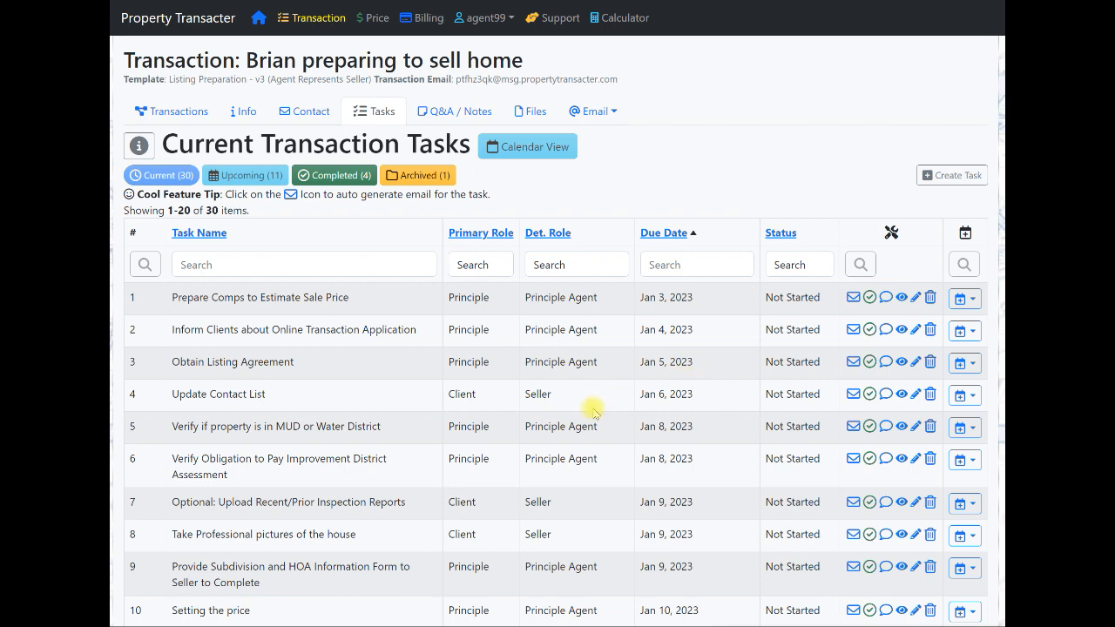
Step: Look through the current tasks and continue to the second page of the list
scroll(592, 409, down, 3)
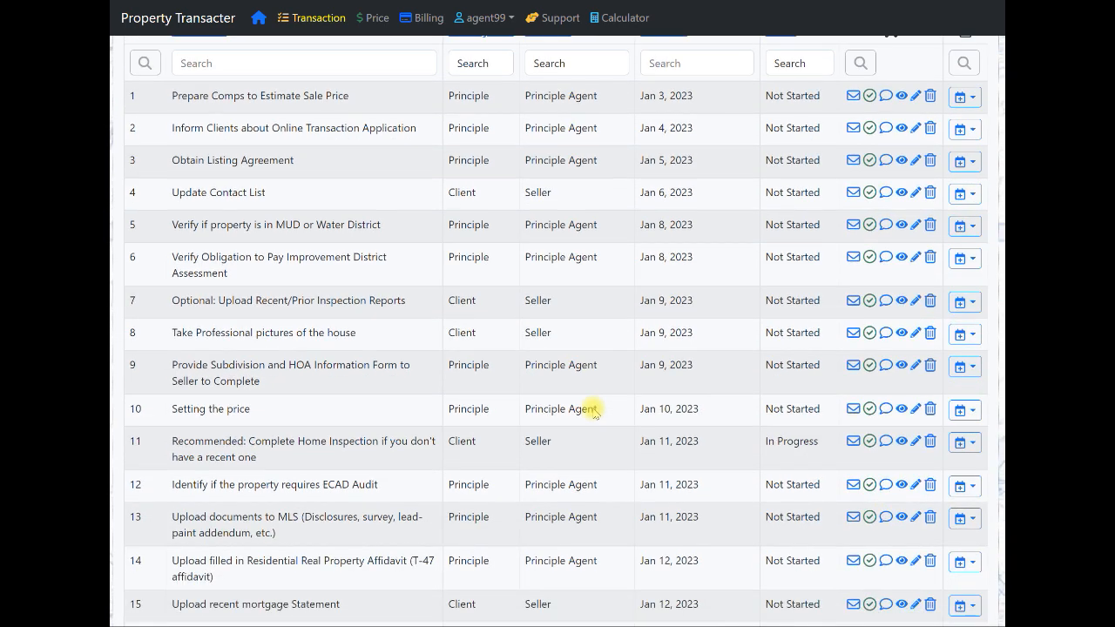
scroll(593, 409, down, 4)
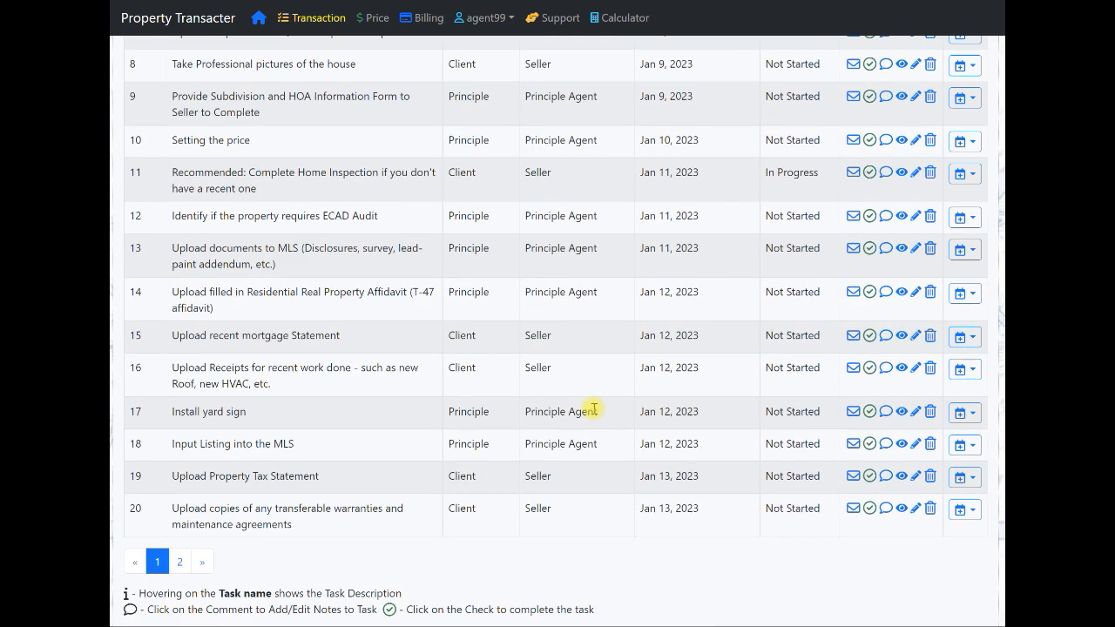
click(179, 564)
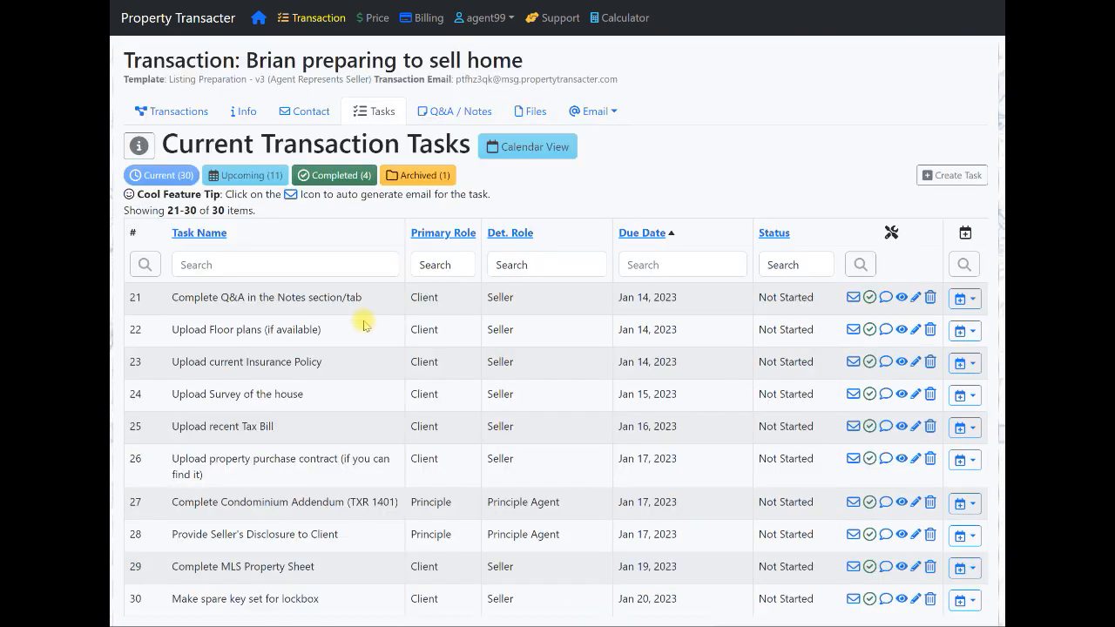
Step: Show the upcoming tasks and view the calendar export options for "Install Lockbox at home" without choosing one
click(253, 177)
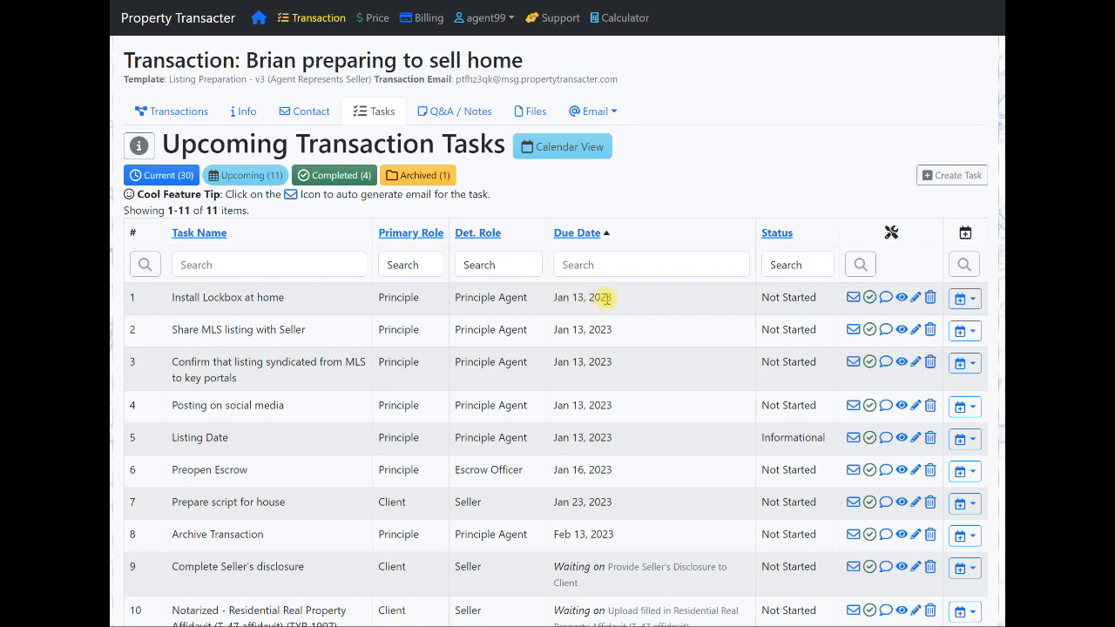
click(974, 300)
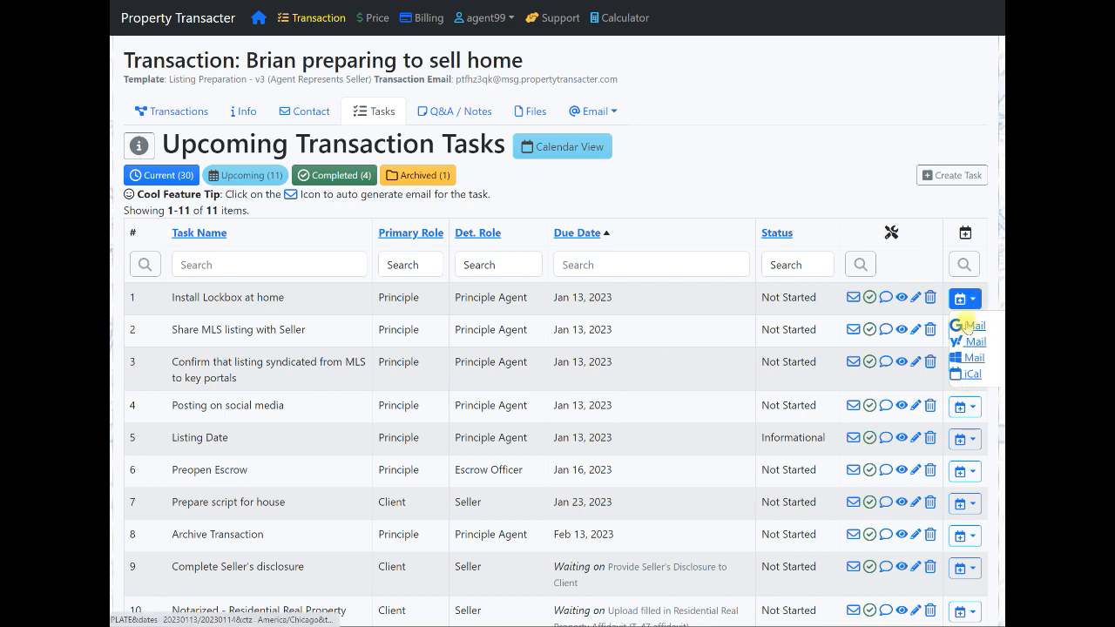
mouse_move(649, 329)
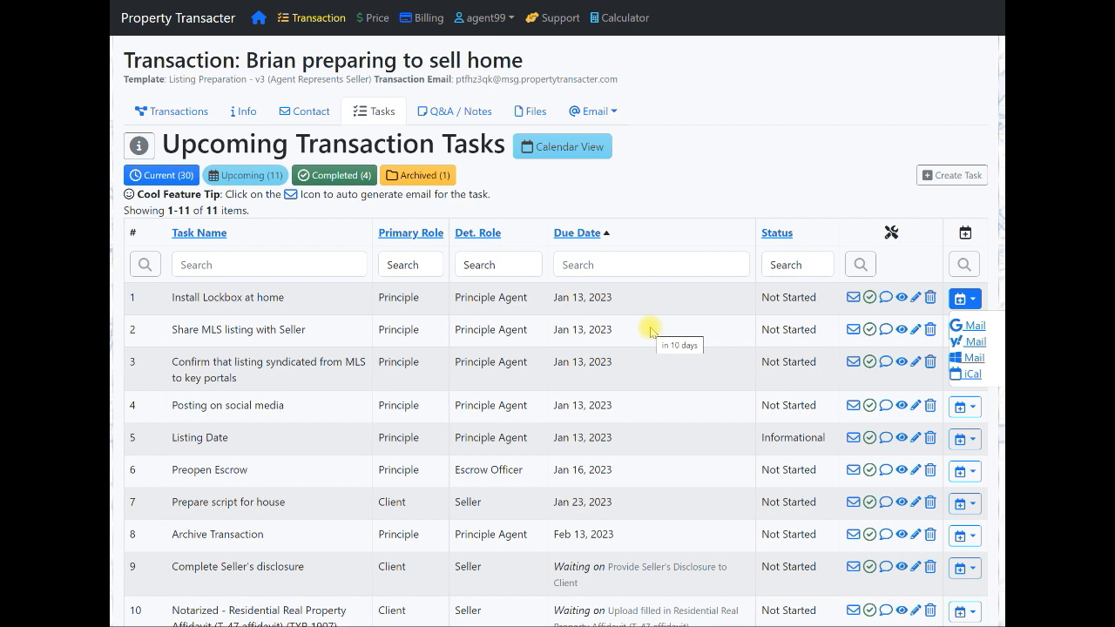
click(659, 324)
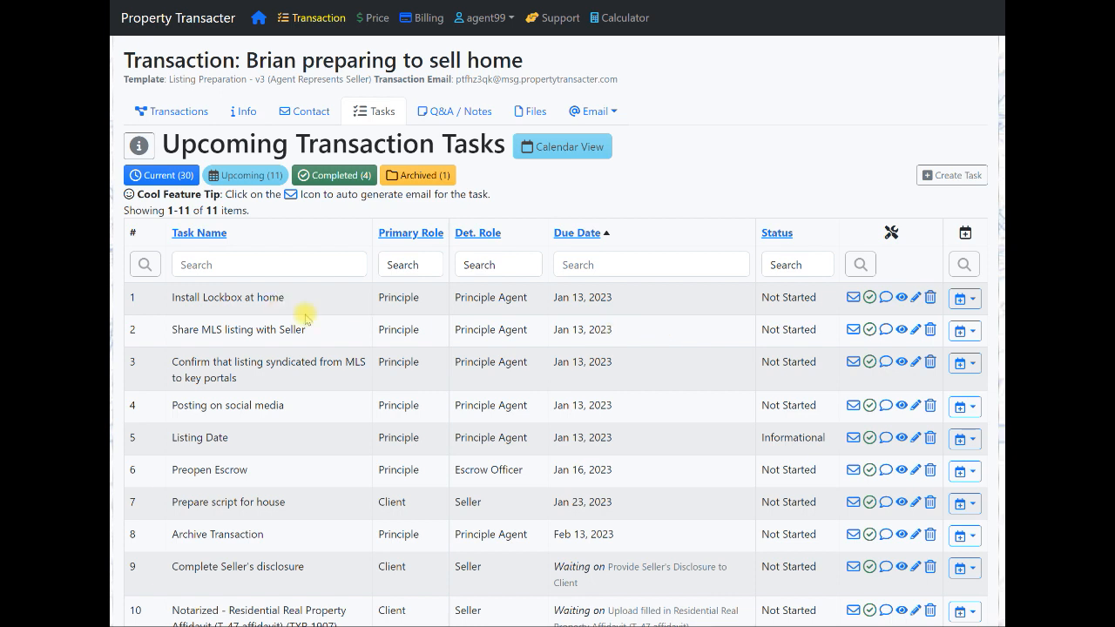
Step: Return to the current tasks, look through the list and read the description of the "Update Contact List" task
click(165, 177)
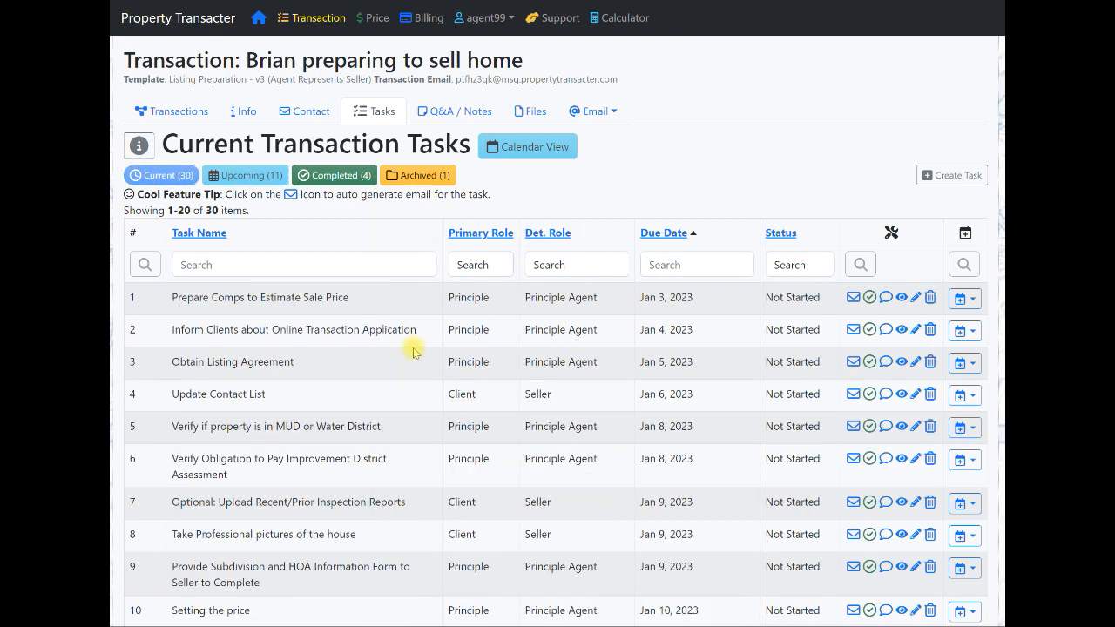
scroll(416, 346, down, 5)
scroll(416, 345, down, 1)
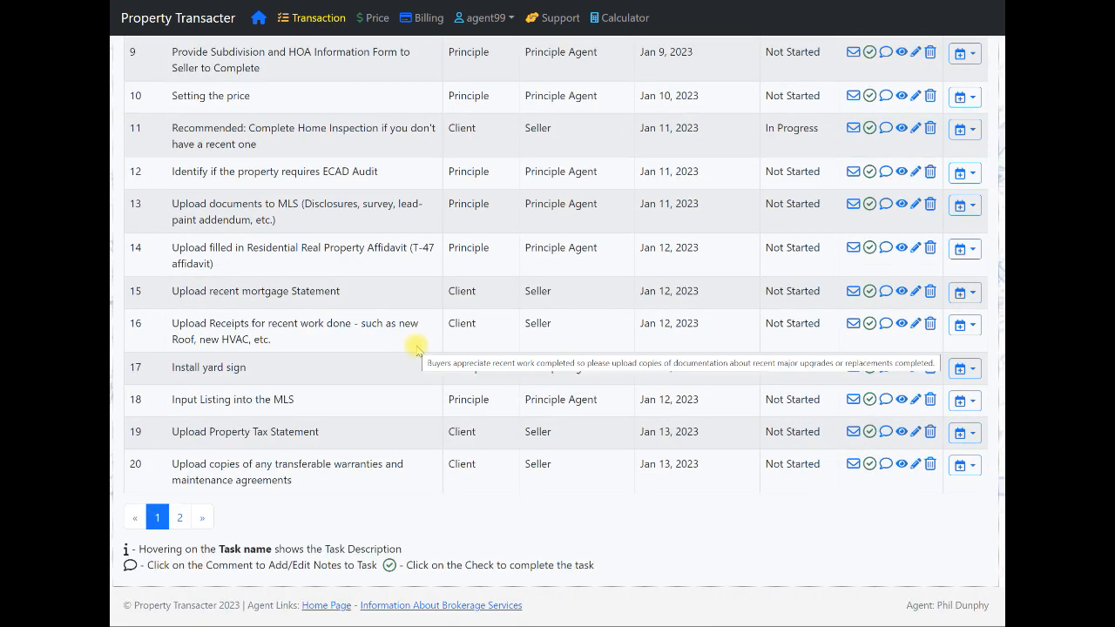
scroll(416, 346, up, 6)
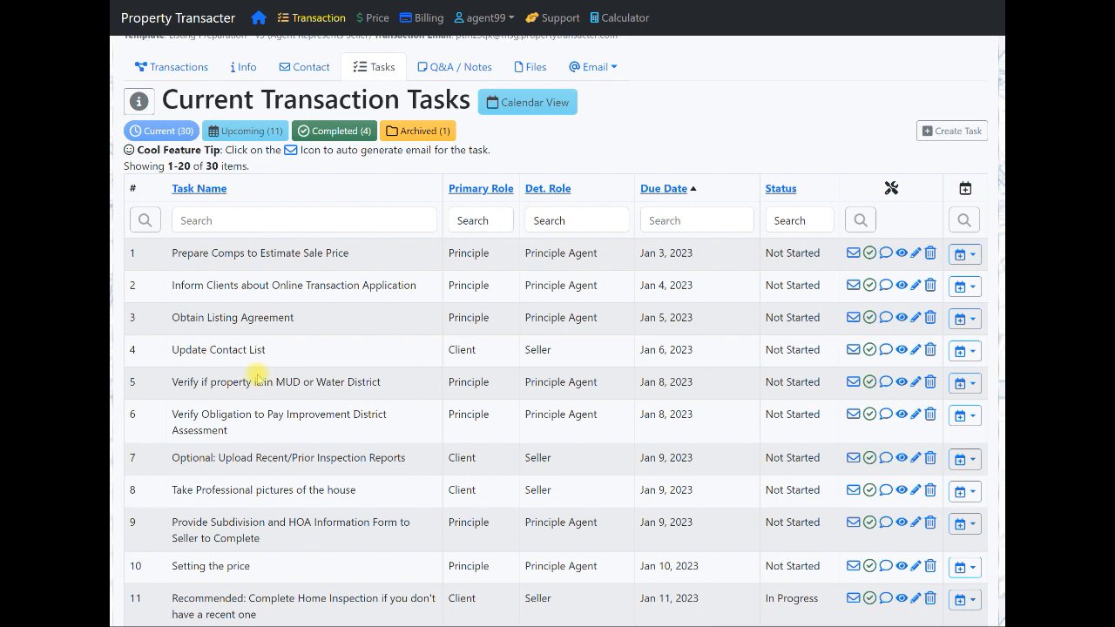
drag(179, 349, 316, 351)
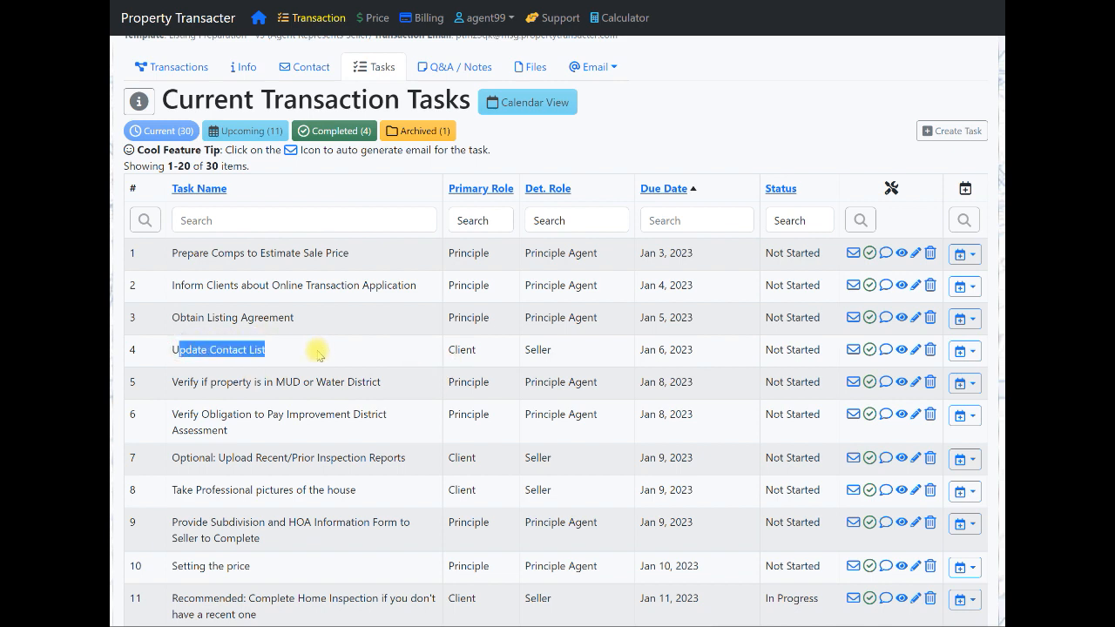
click(252, 350)
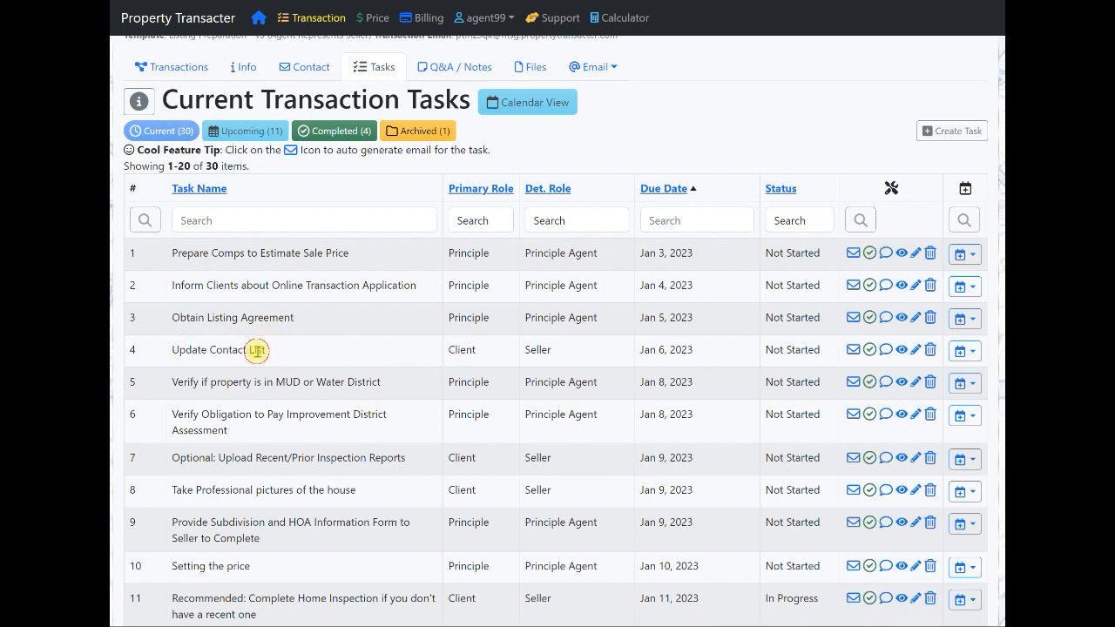
mouse_move(295, 357)
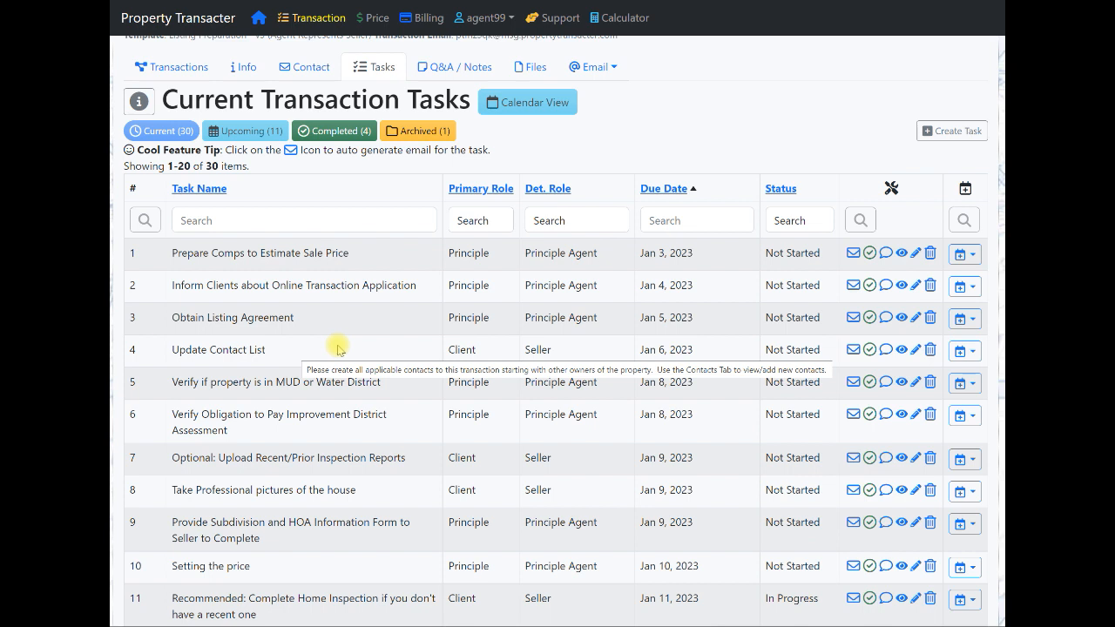
Step: Look further through the current tasks and read the description of "Take Professional pictures of the house"
scroll(338, 348, up, 1)
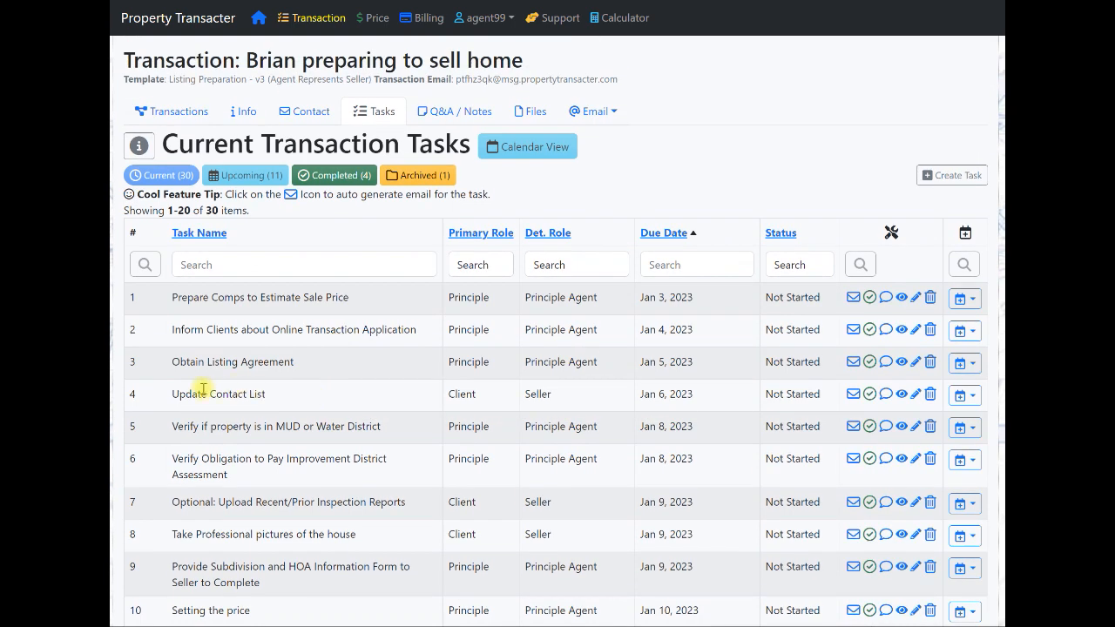
mouse_move(225, 394)
scroll(332, 410, down, 3)
mouse_move(336, 414)
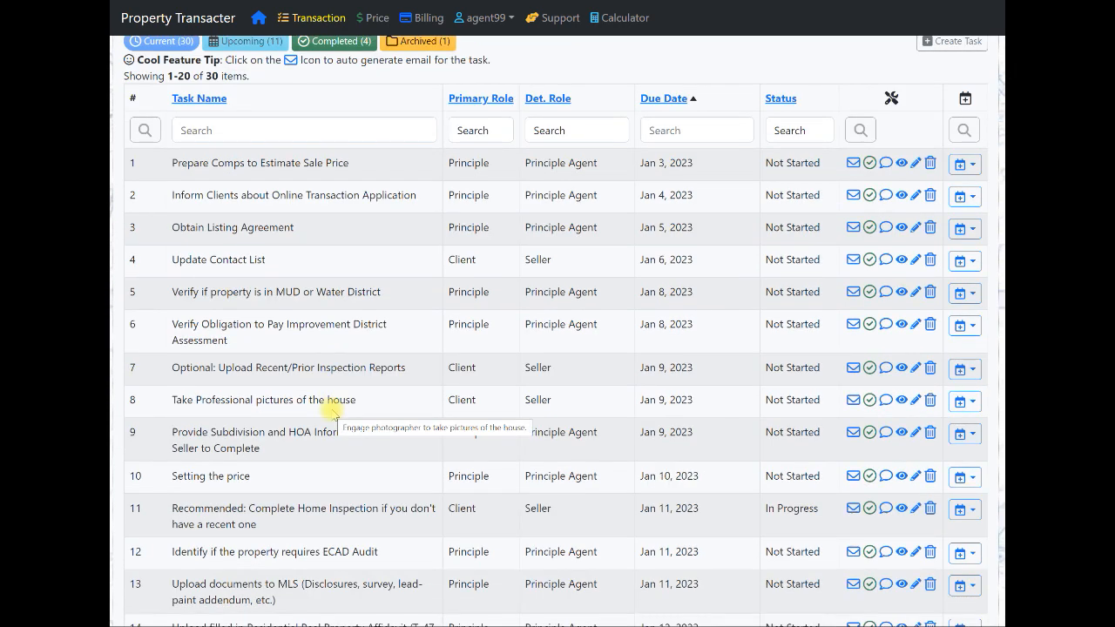
scroll(334, 409, down, 2)
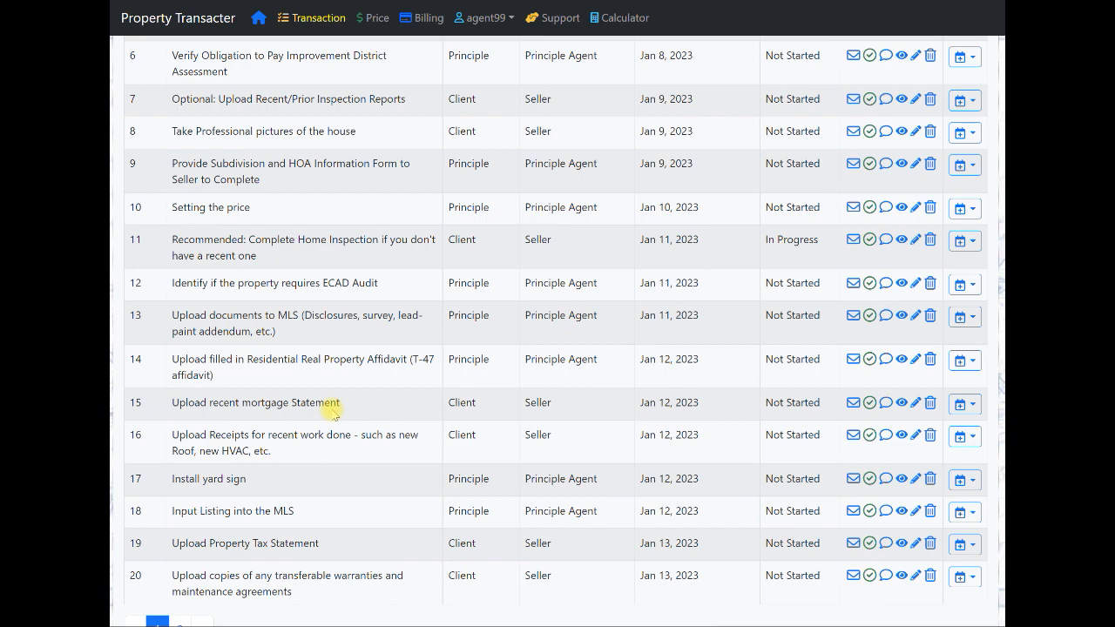
Step: Show the upcoming tasks, look through the list and read the description of "Complete Seller's disclosure"
scroll(334, 409, up, 3)
scroll(334, 410, up, 5)
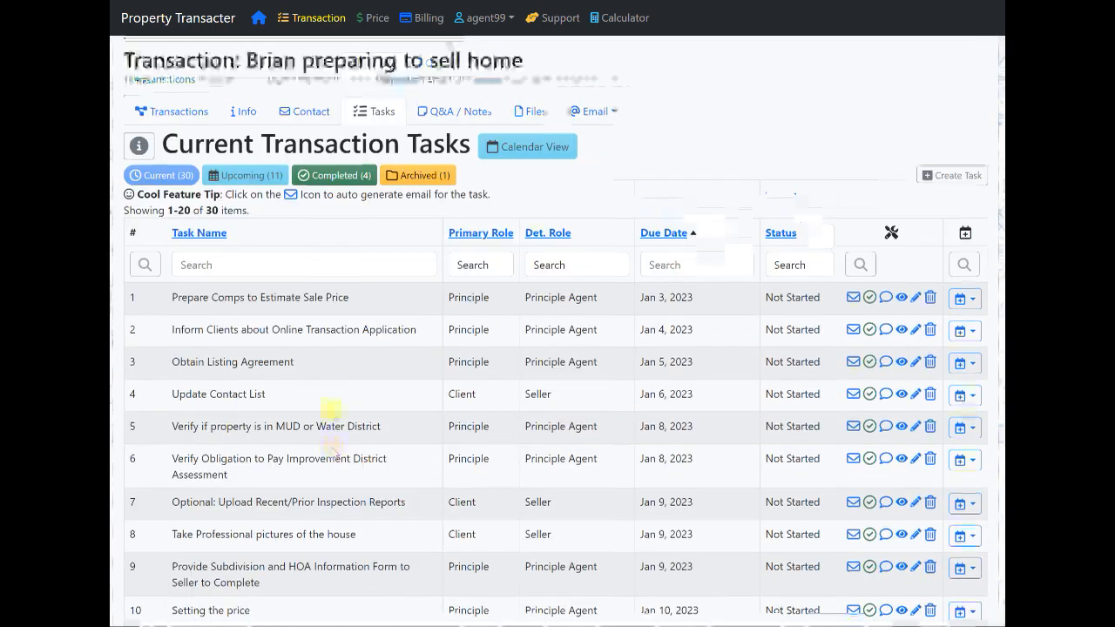
click(253, 175)
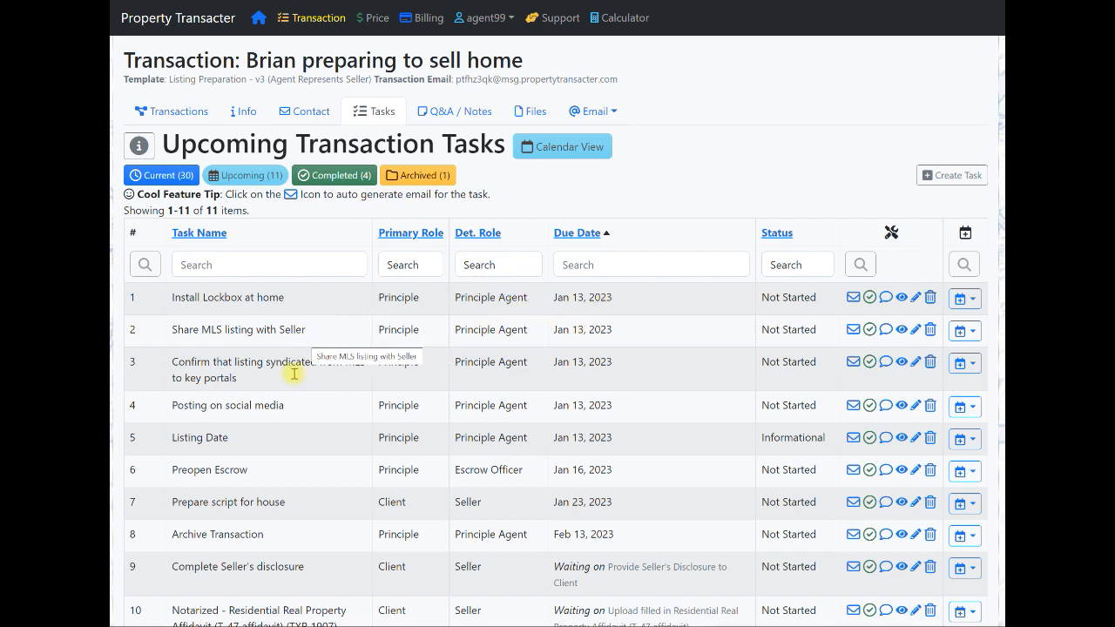
scroll(312, 405, down, 1)
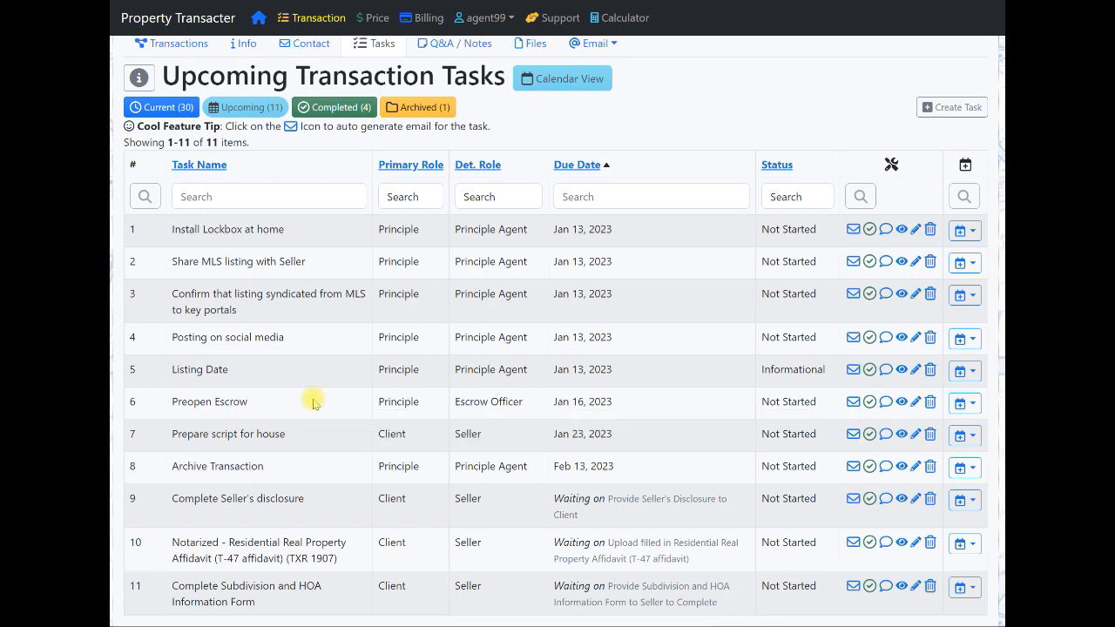
scroll(313, 401, down, 1)
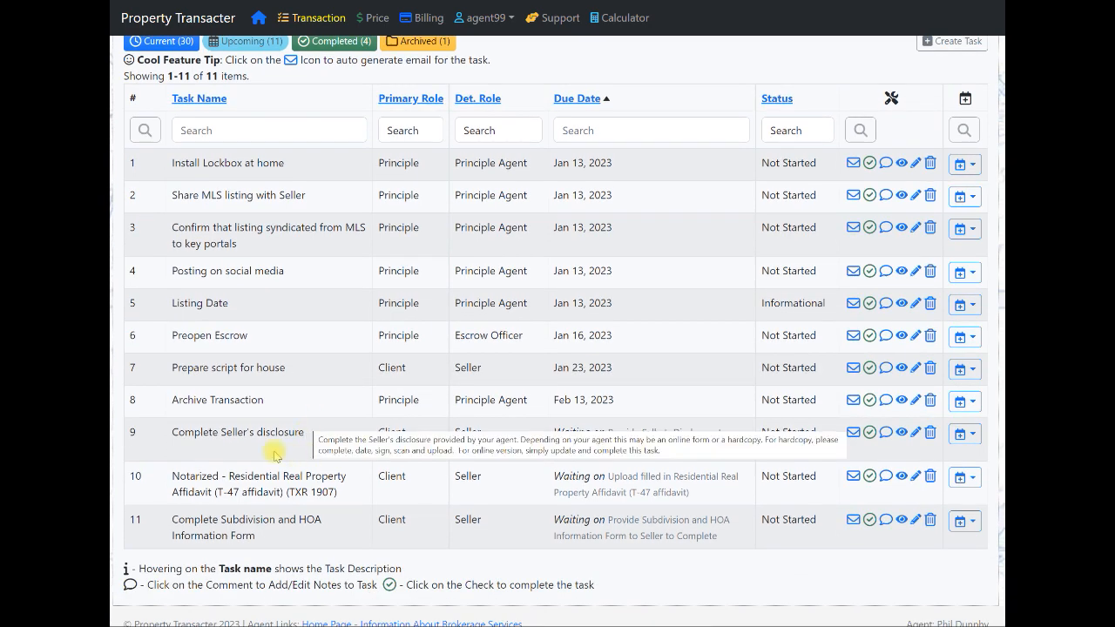
mouse_move(324, 300)
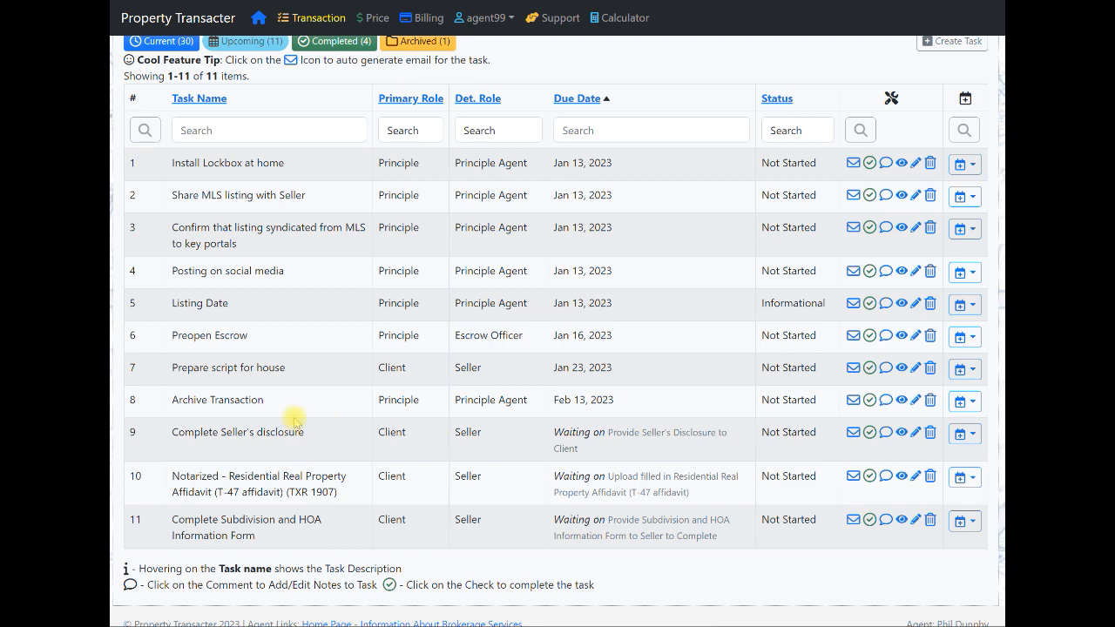
mouse_move(299, 397)
Step: Delete the upcoming task "Posting on social media" and show the archived tasks
scroll(299, 398, up, 3)
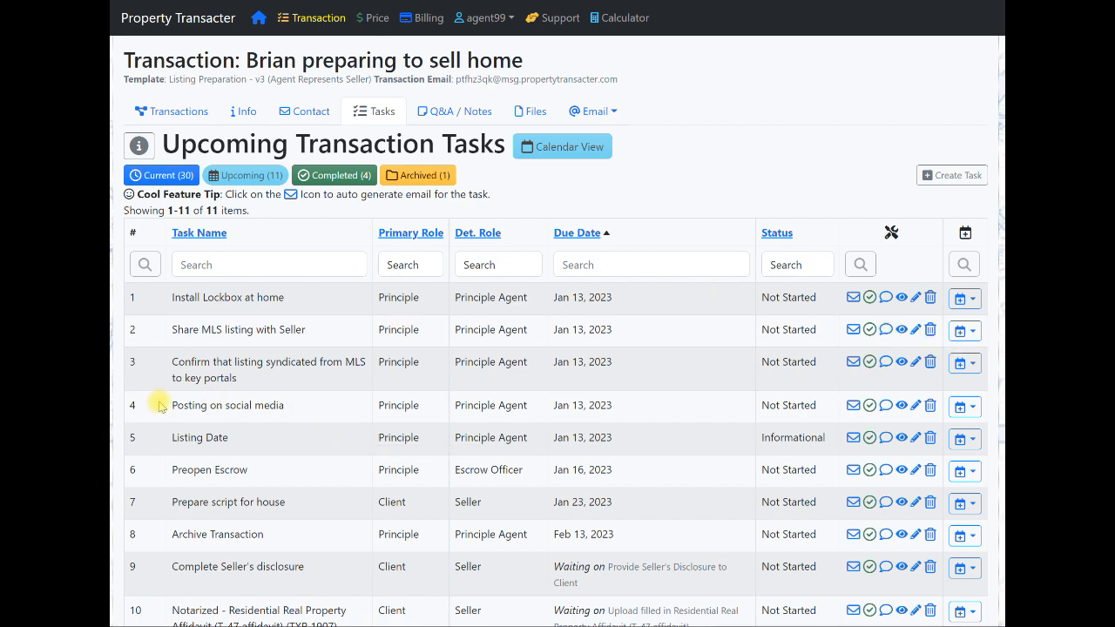
drag(166, 405, 306, 405)
click(253, 411)
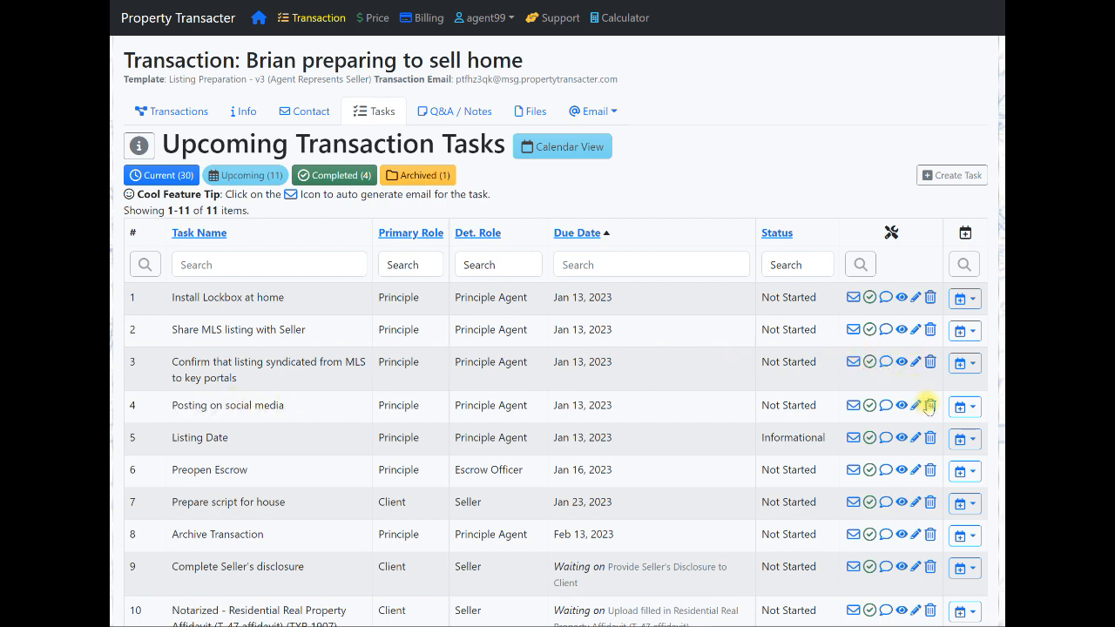
mouse_move(591, 428)
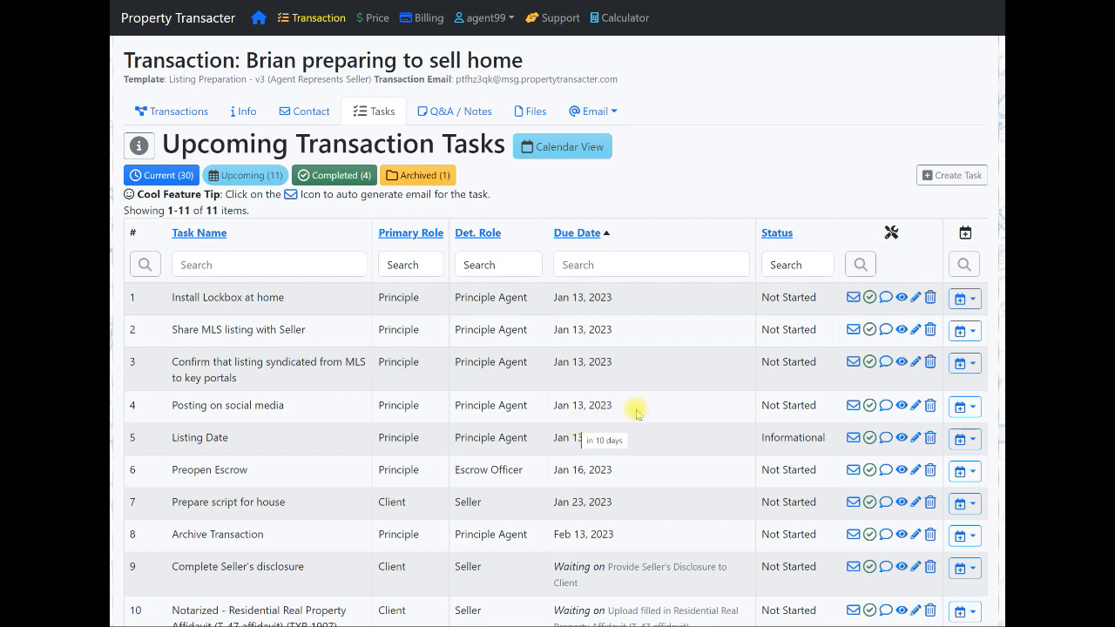
mouse_move(688, 402)
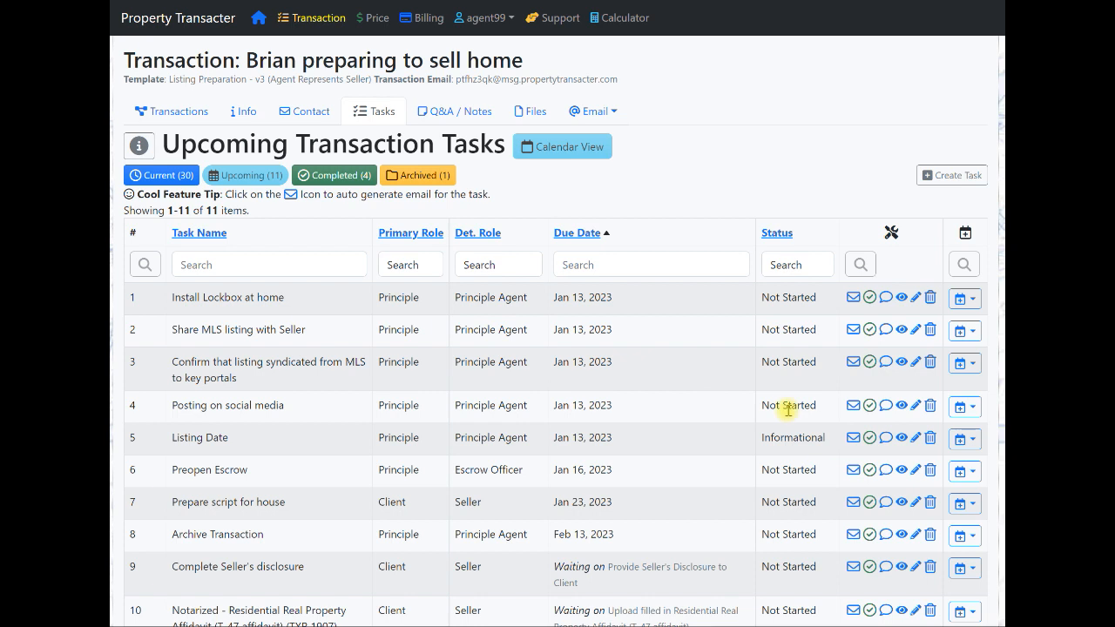
click(931, 404)
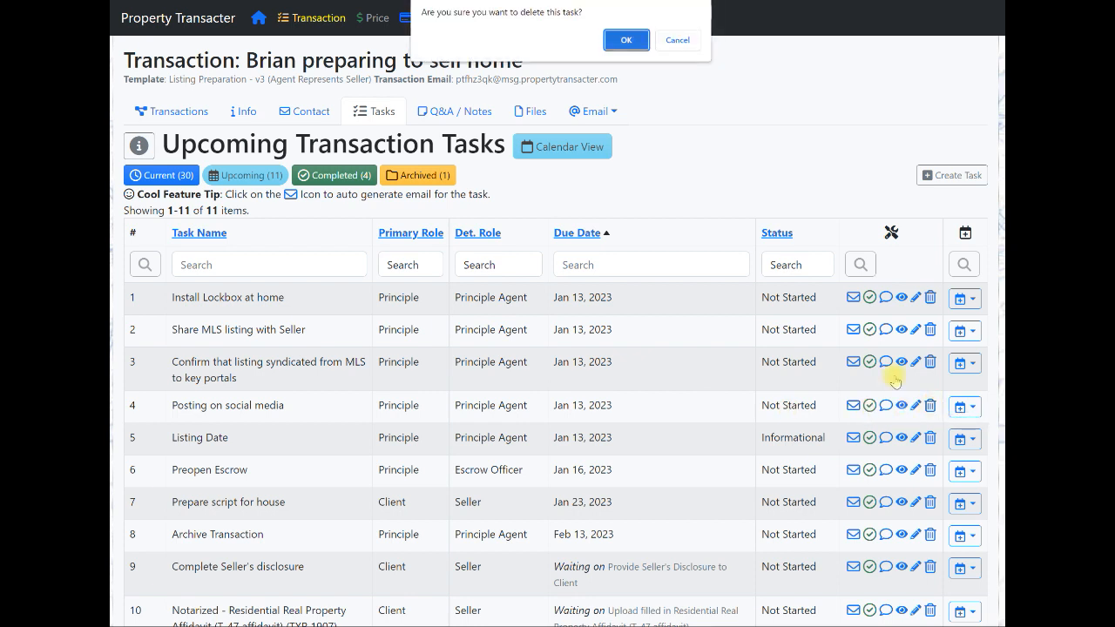
click(624, 34)
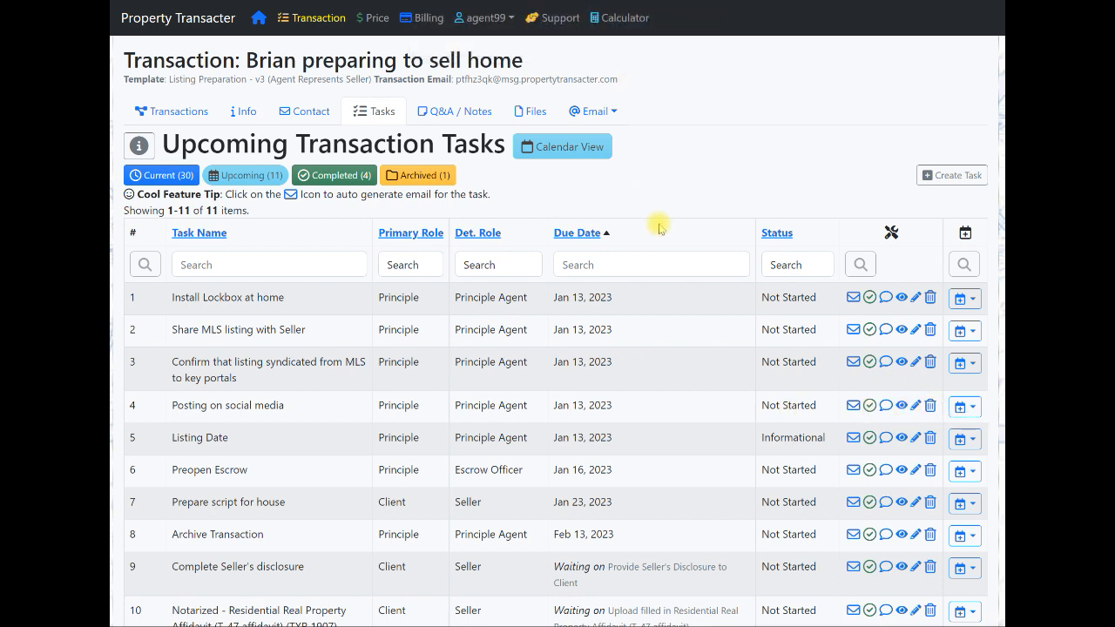
click(405, 178)
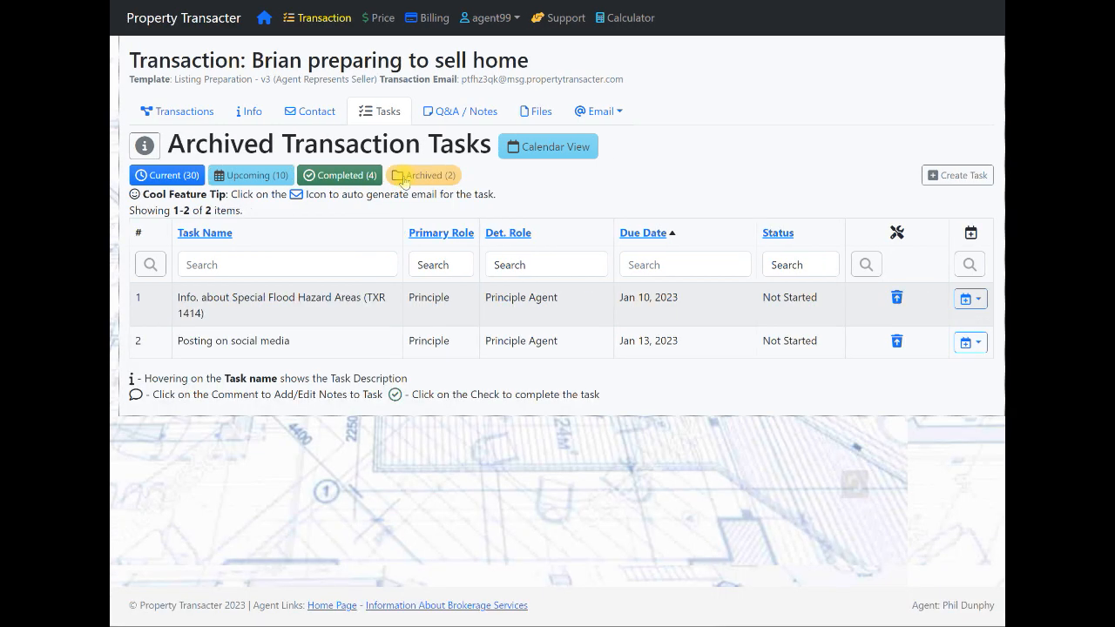
Step: Return to the current tasks, look through the list and read the description of "Inform Clients about Online Transaction Application"
click(175, 177)
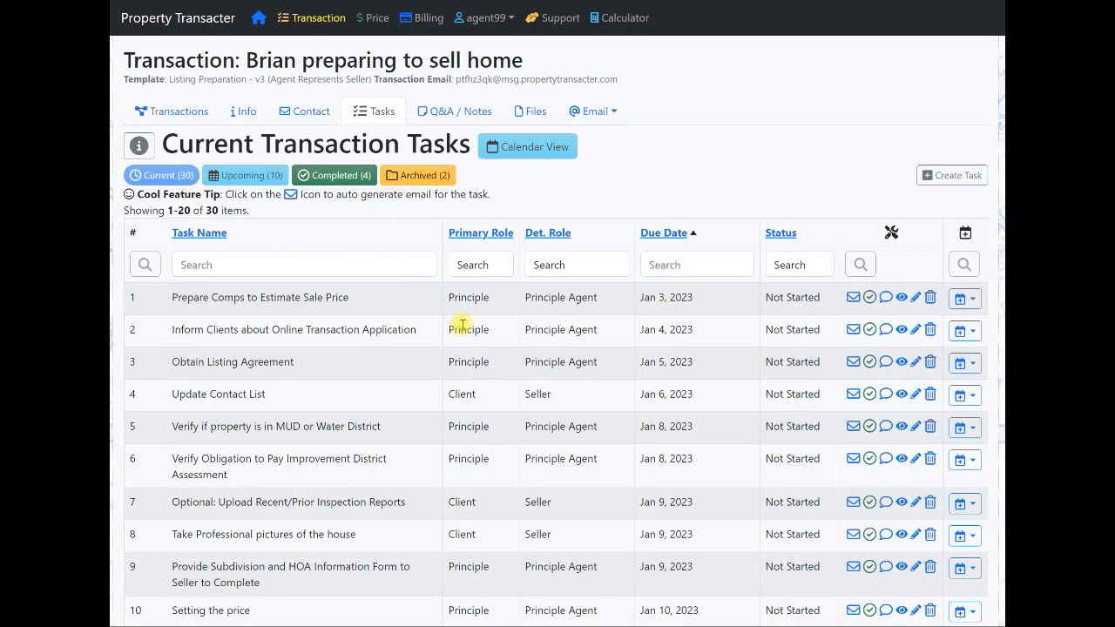
scroll(463, 327, down, 6)
scroll(463, 327, up, 7)
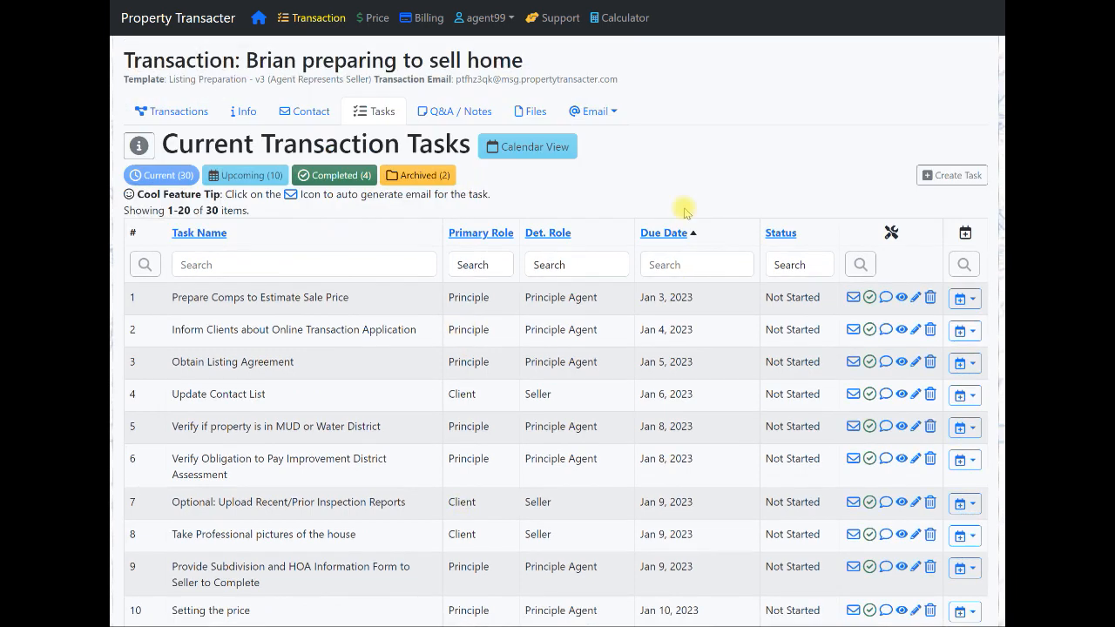
mouse_move(671, 298)
mouse_move(303, 334)
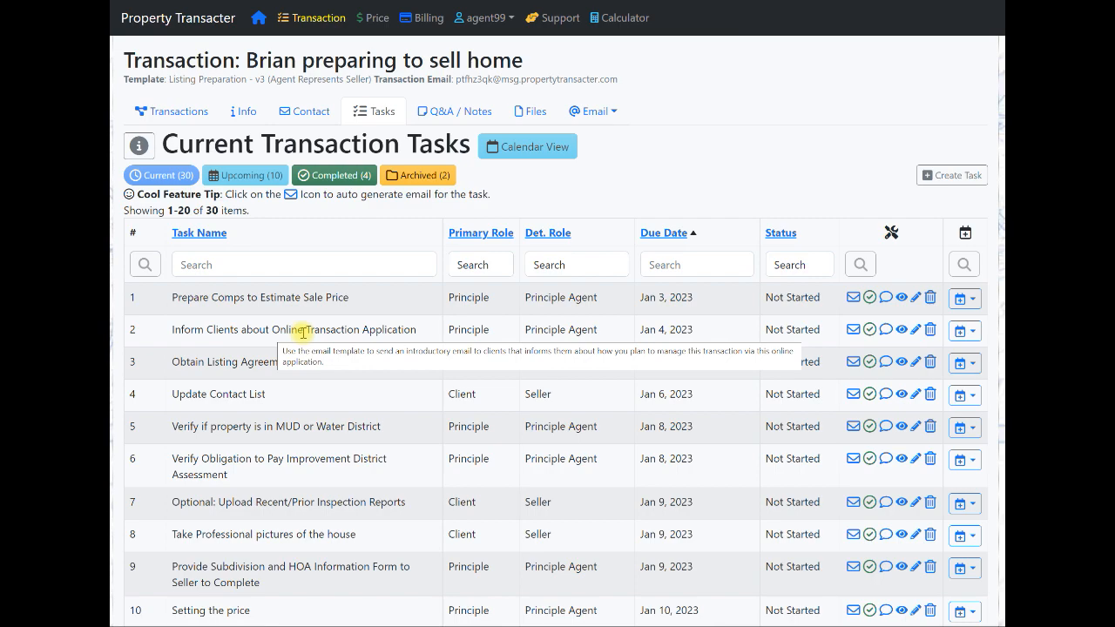
scroll(410, 361, down, 5)
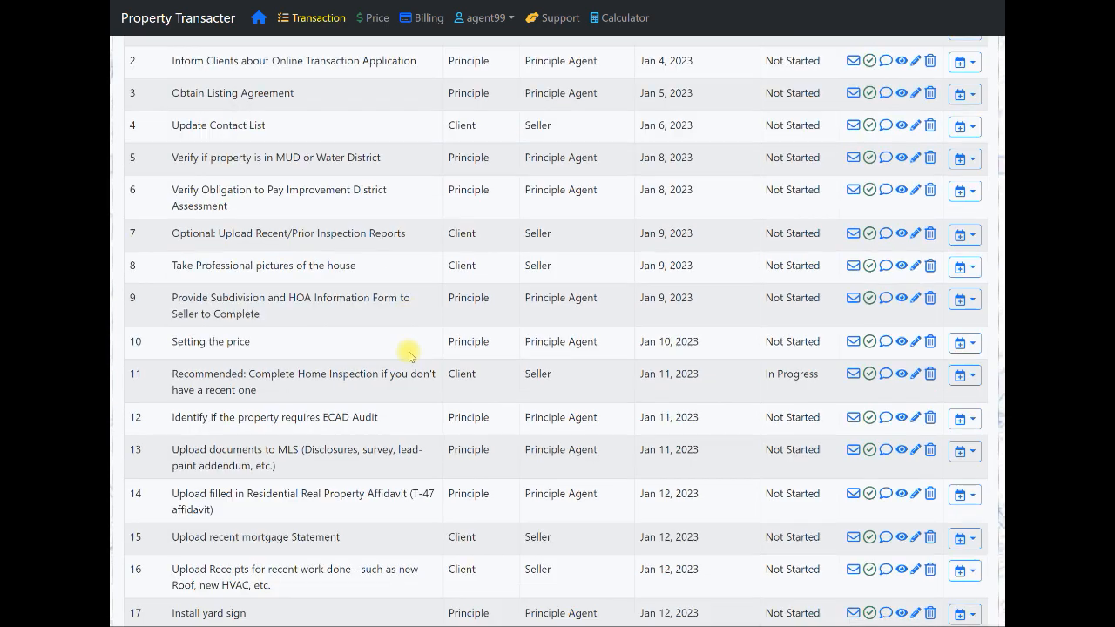
scroll(409, 354, up, 5)
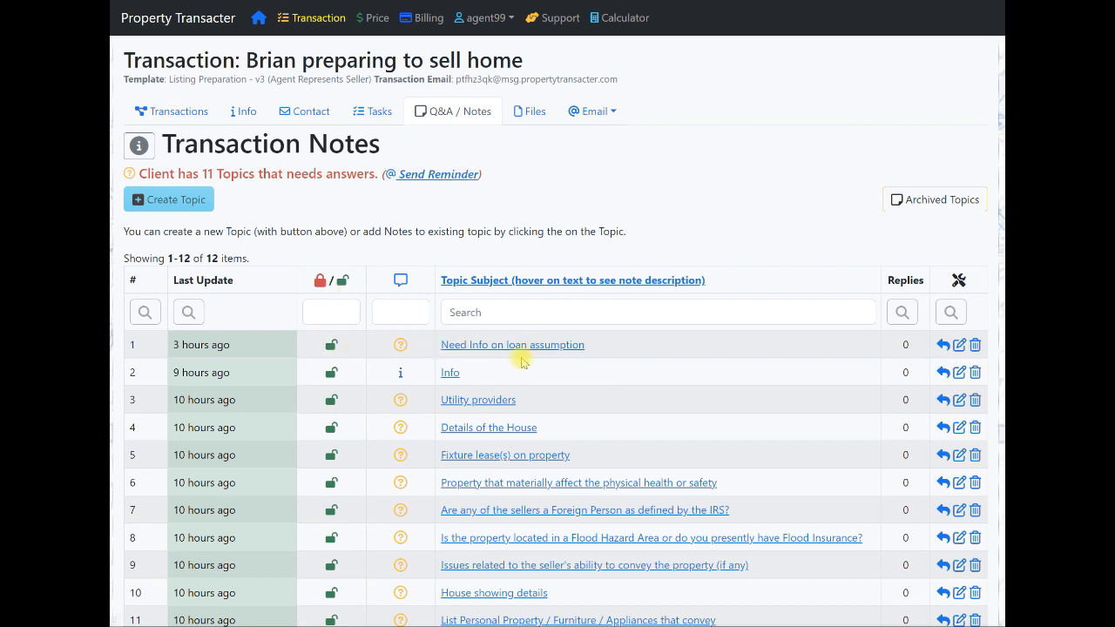
Step: Look through the transaction's Q&A topics, reading the "Utility providers" description and opening the "House showing details" thread
scroll(512, 364, down, 2)
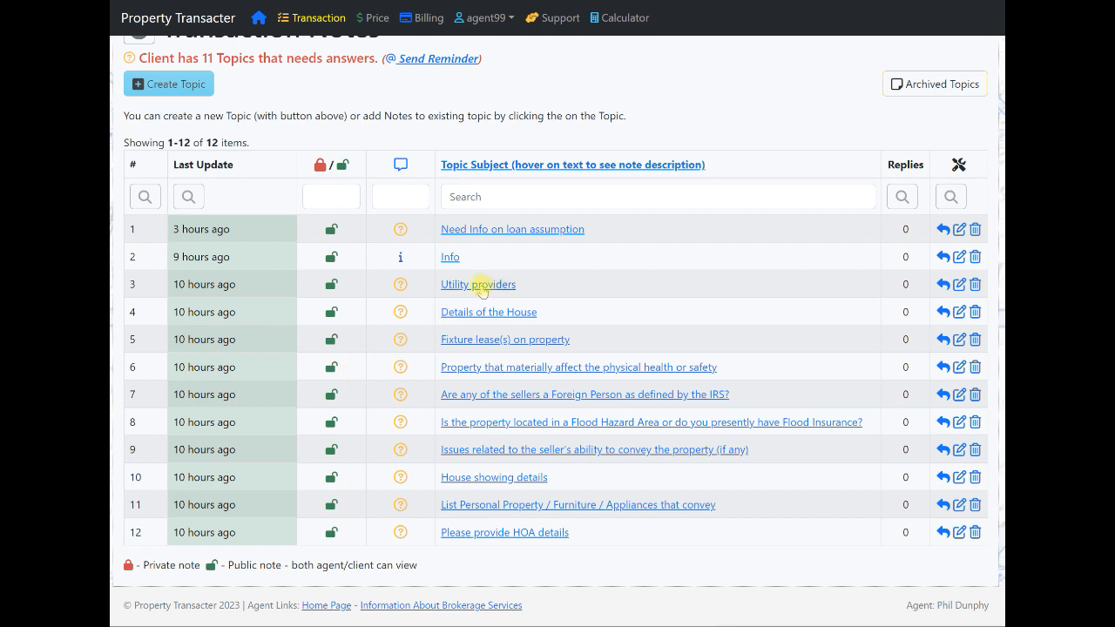
mouse_move(480, 289)
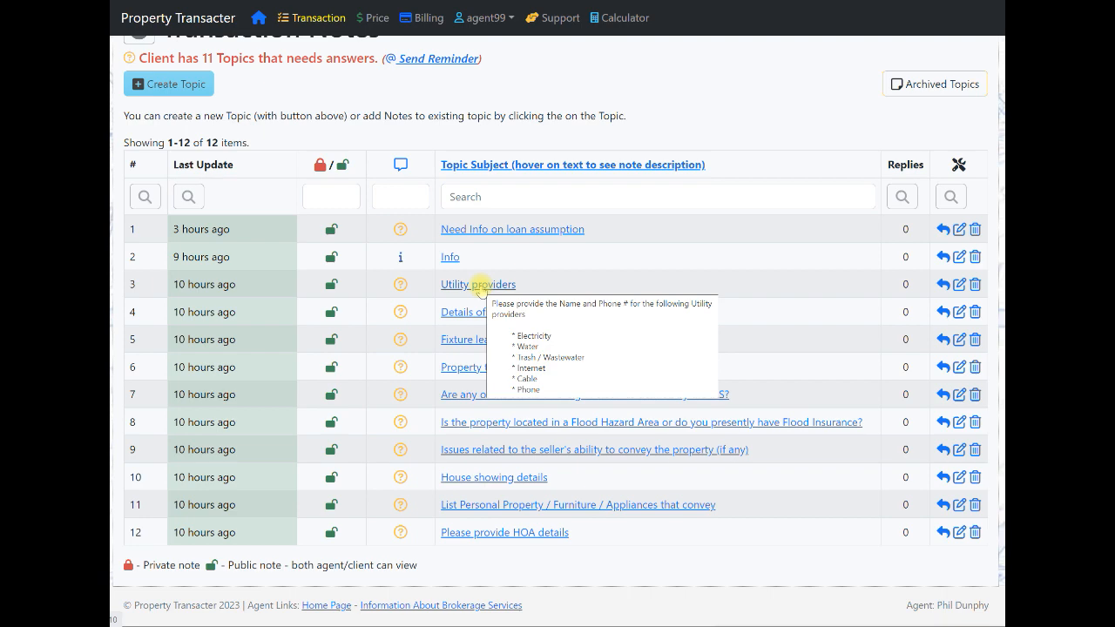
click(470, 480)
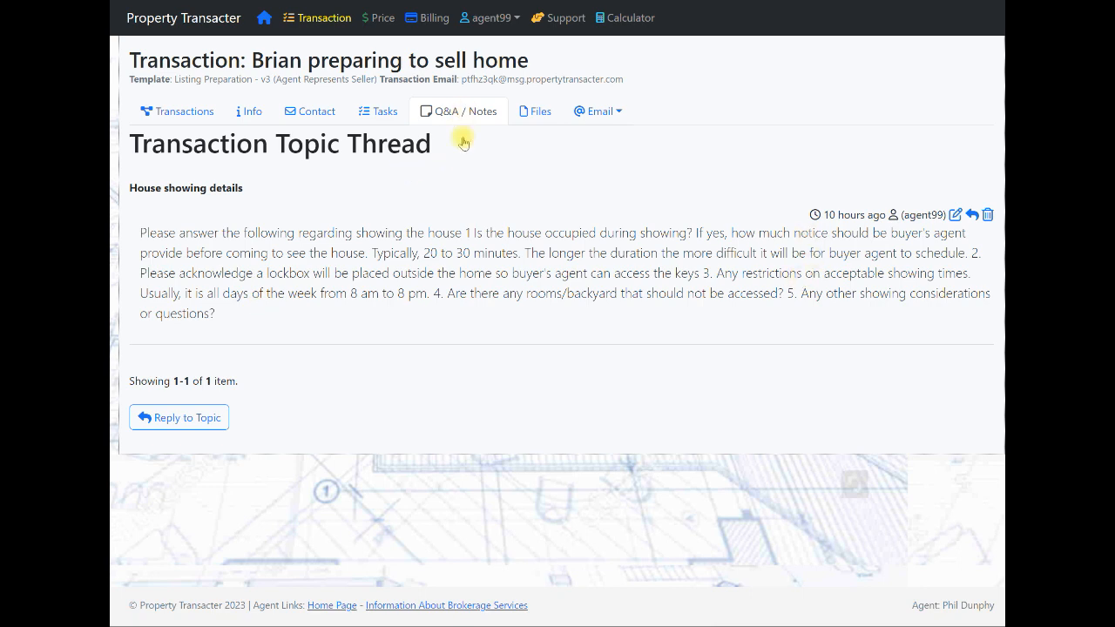
Step: Return to the transaction notes, look through the topics and read the description of the topic about sellers being a Foreign Person
click(461, 112)
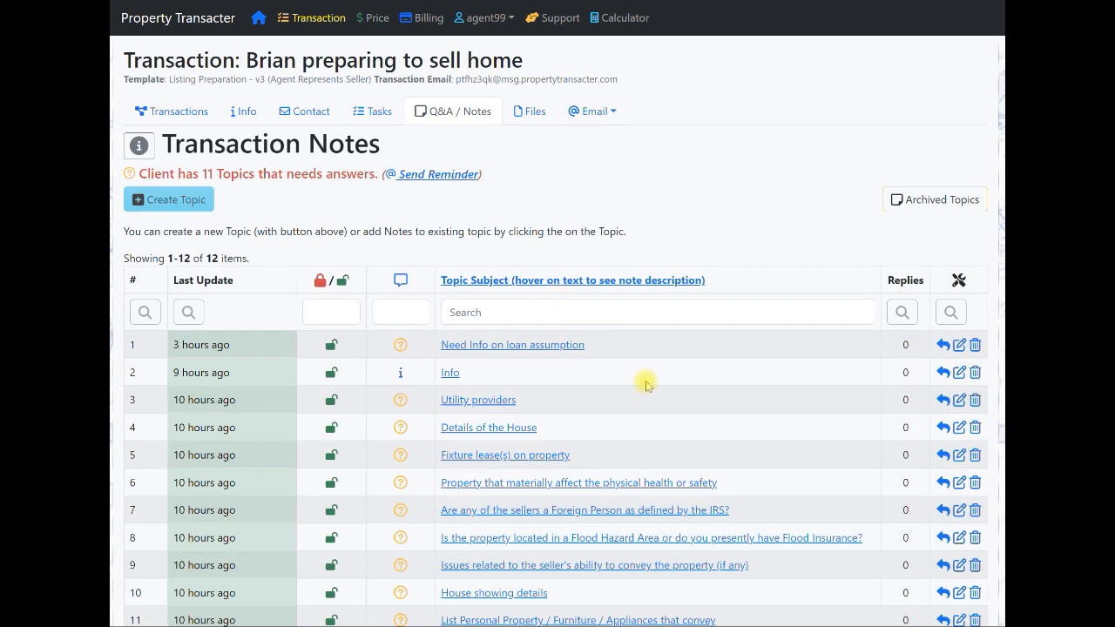
scroll(649, 385, down, 2)
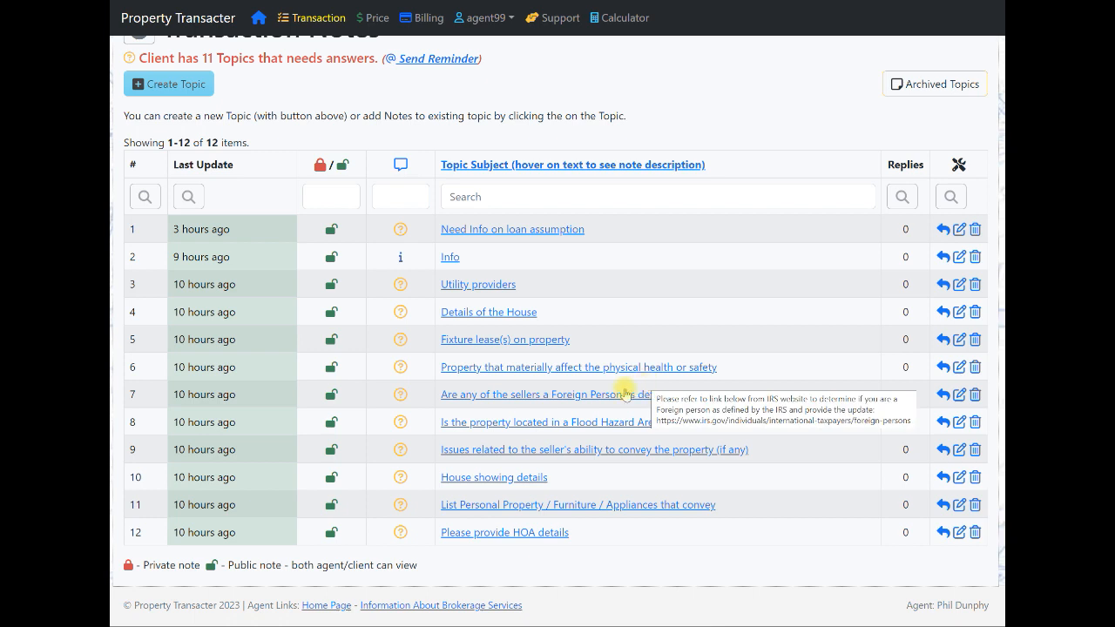
mouse_move(624, 394)
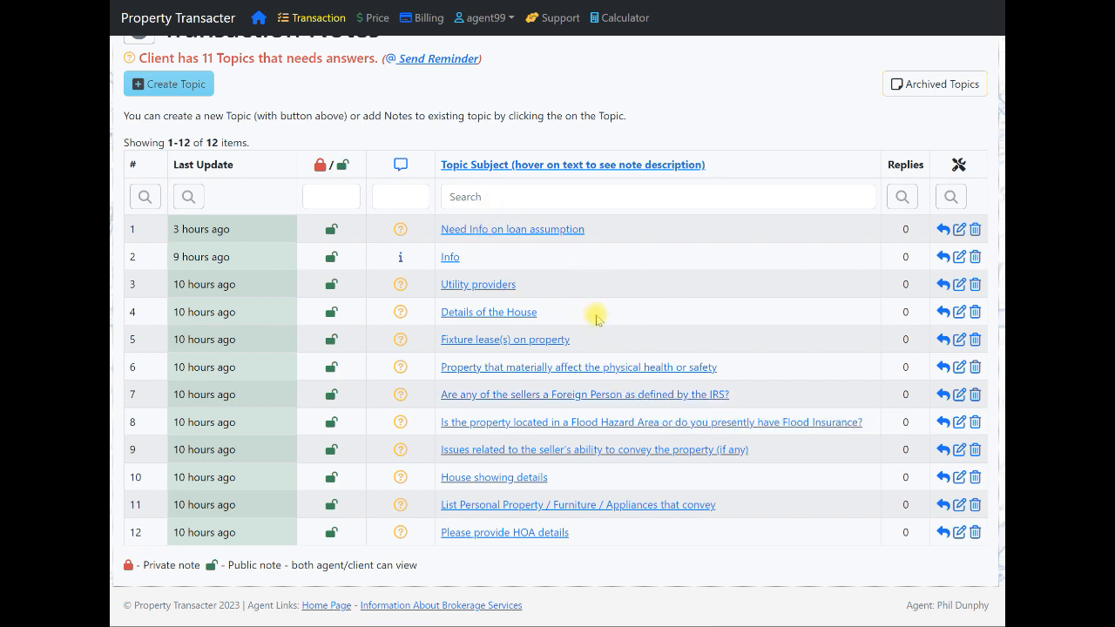
mouse_move(596, 319)
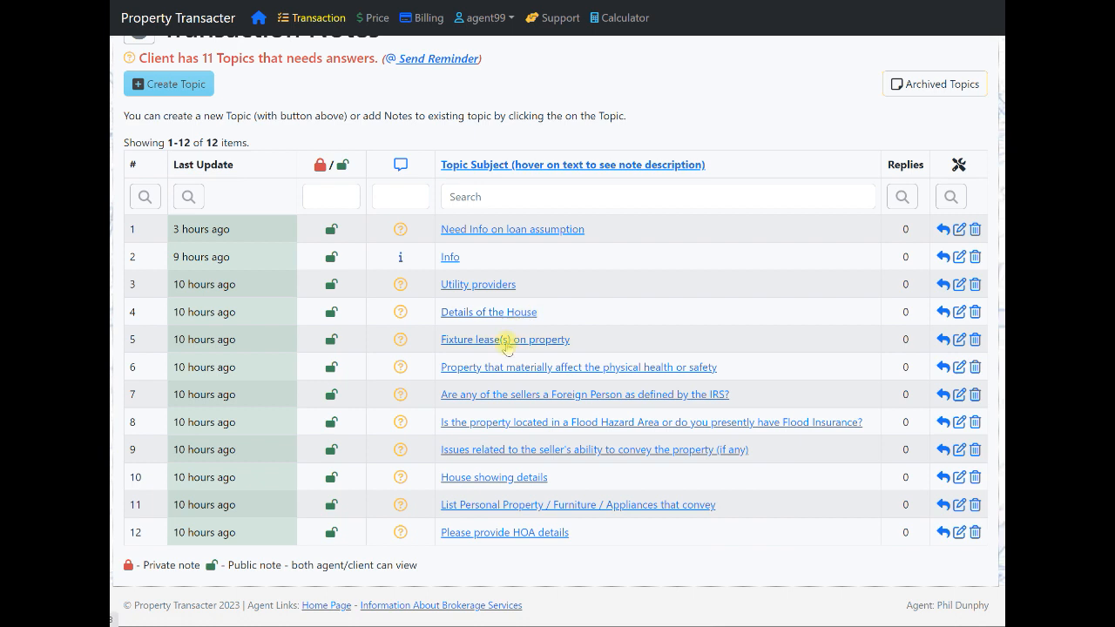
mouse_move(506, 346)
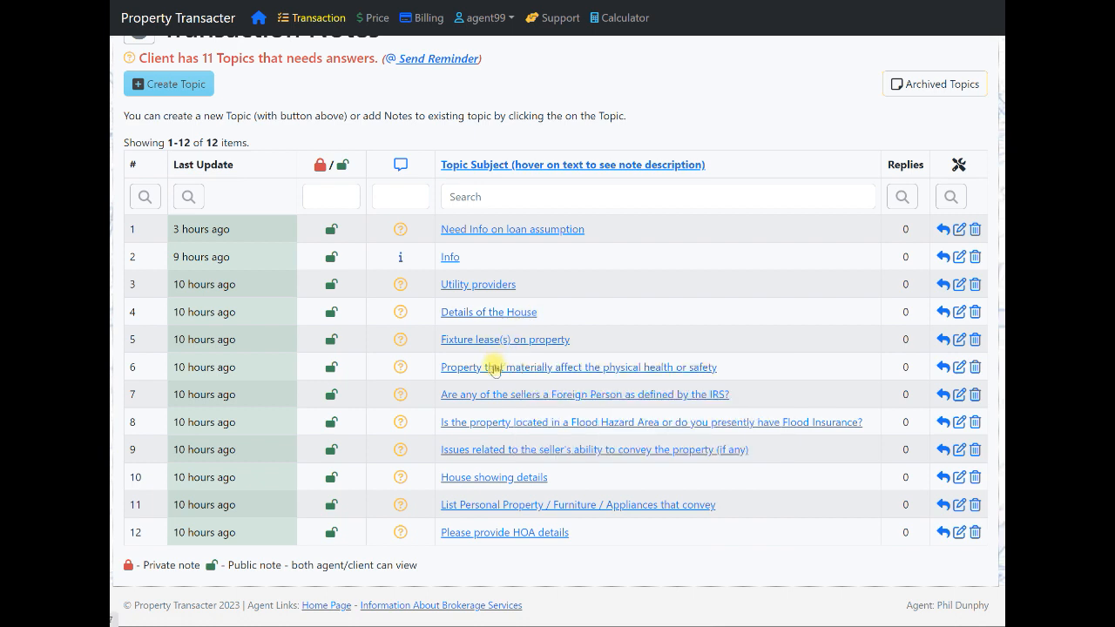
mouse_move(494, 369)
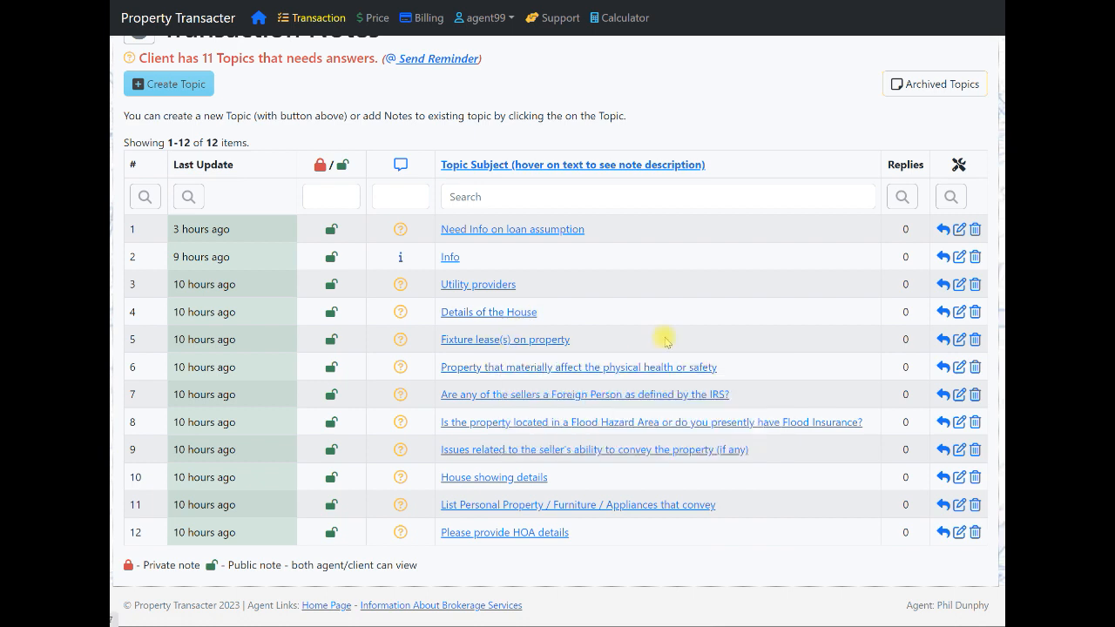
scroll(694, 314, up, 1)
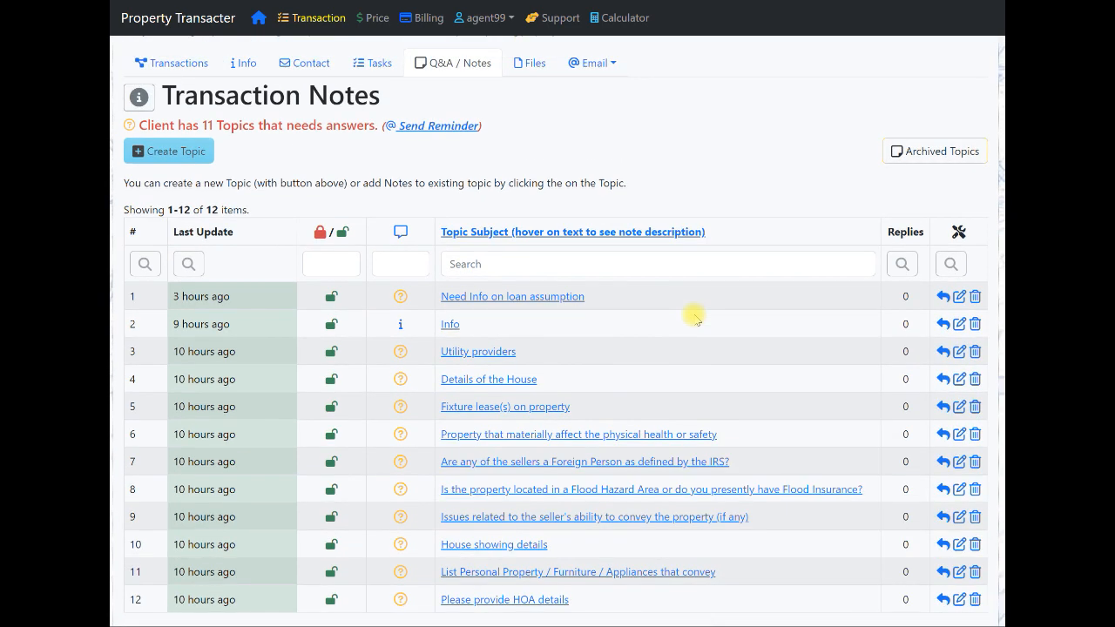
scroll(694, 316, up, 1)
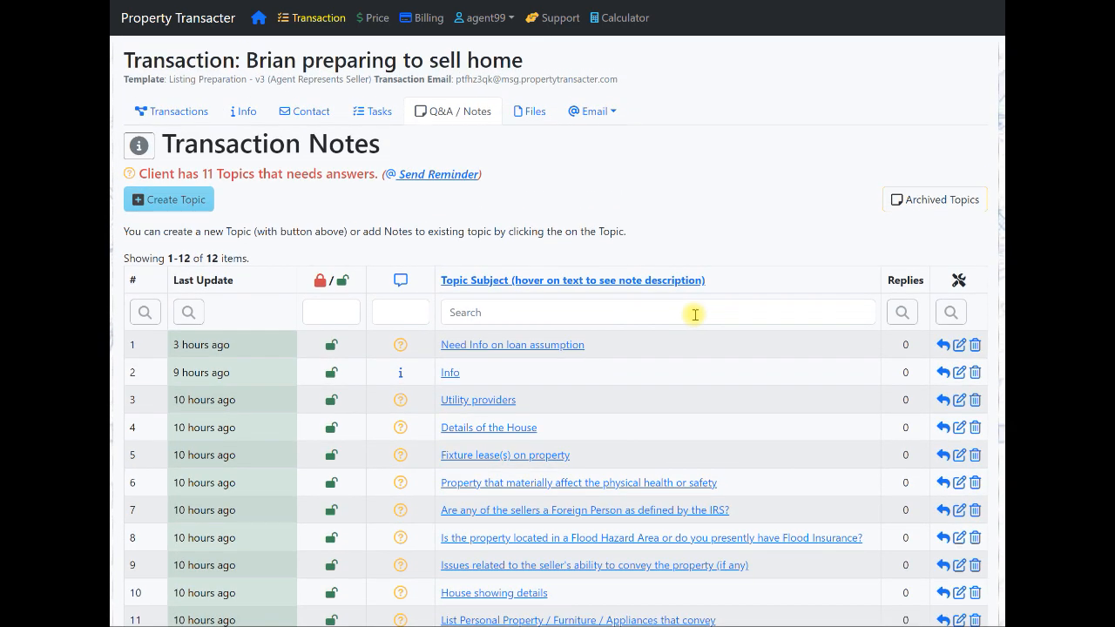
scroll(694, 315, down, 2)
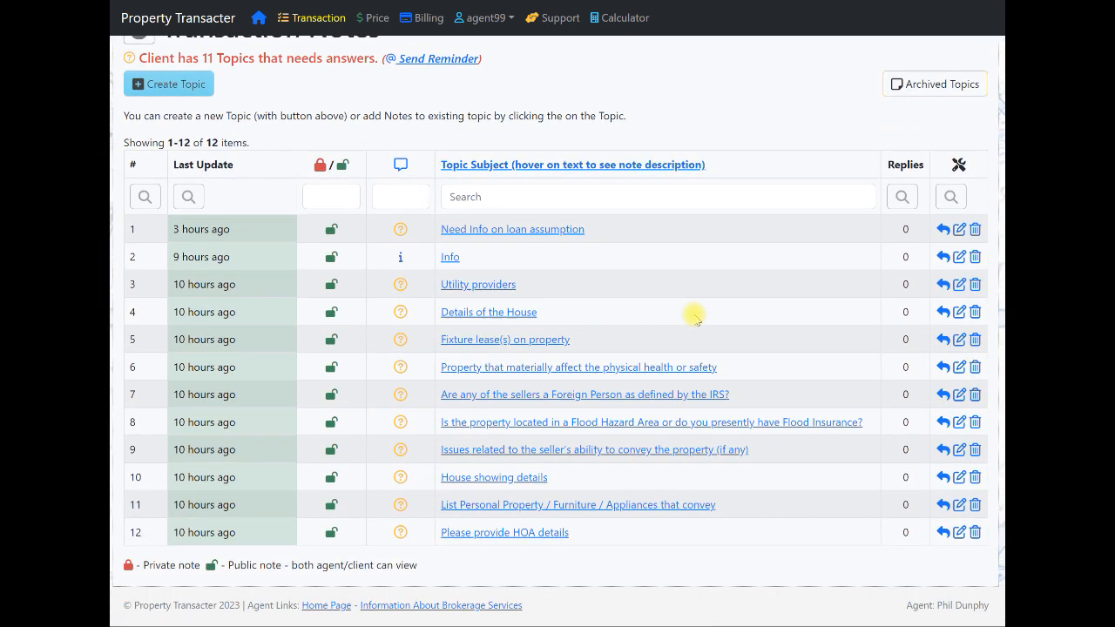
mouse_move(696, 315)
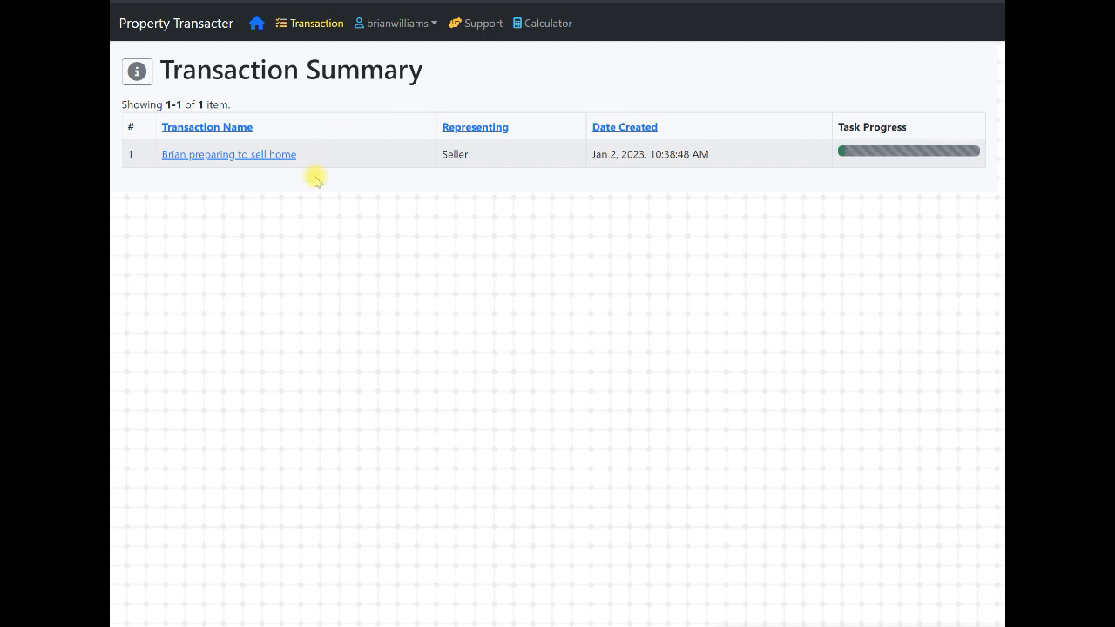
Step: Open the client's transaction from the summary and look through its dashboard and key details
click(202, 155)
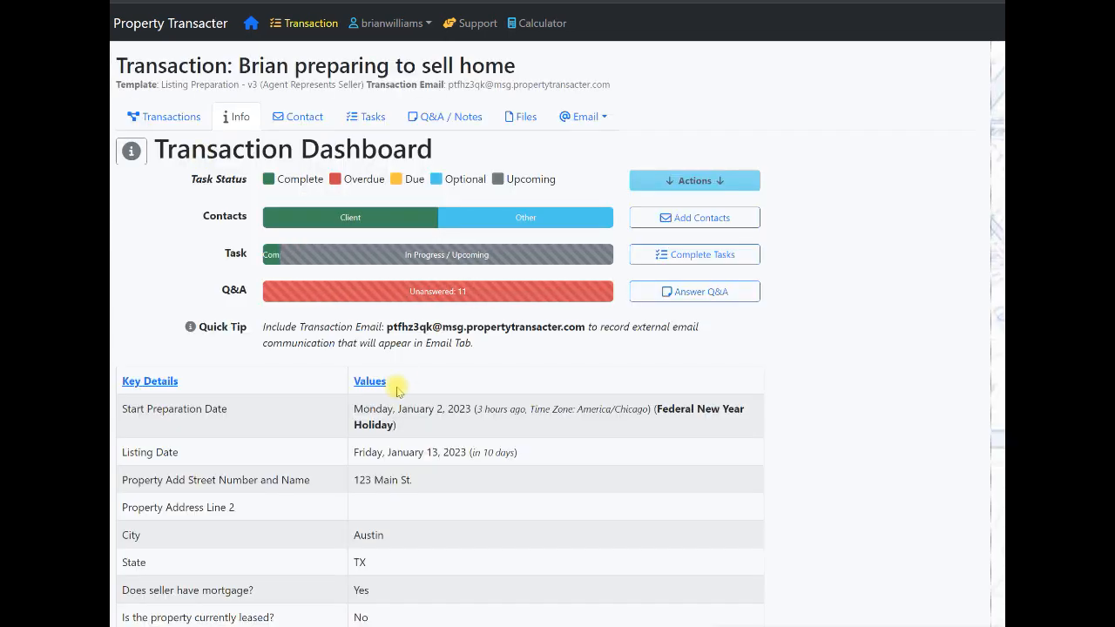
scroll(390, 389, down, 1)
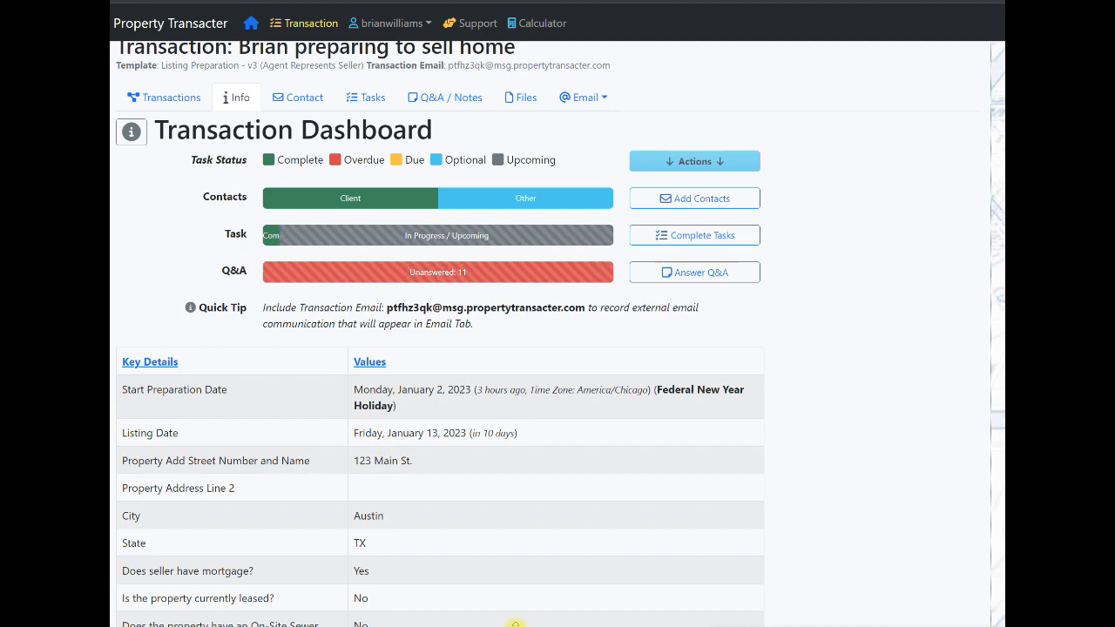
scroll(473, 497, down, 3)
scroll(471, 499, up, 1)
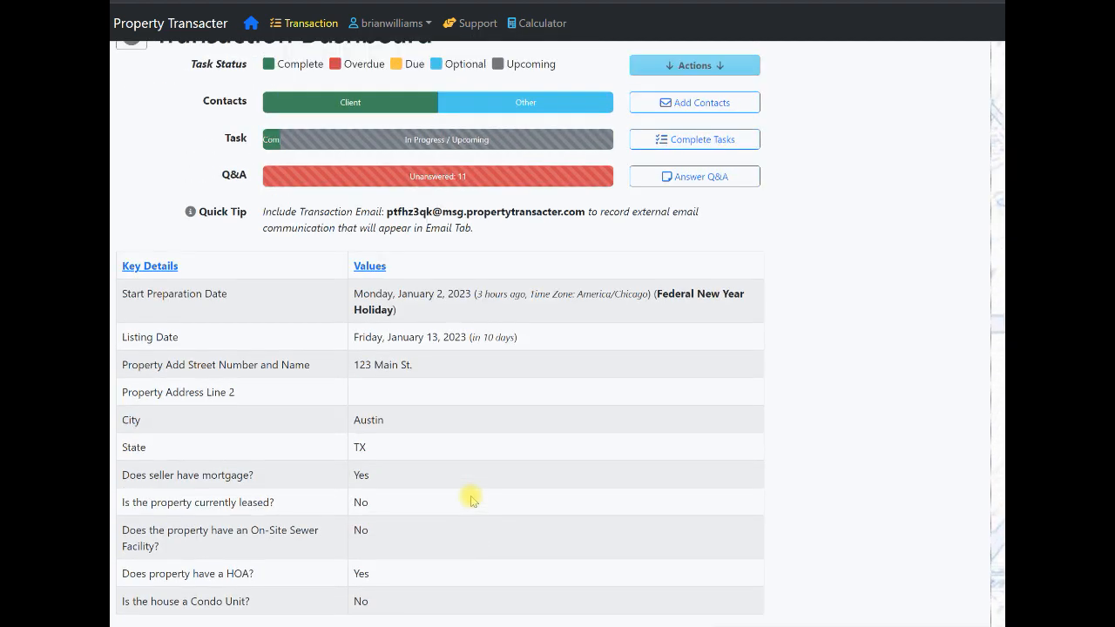
scroll(471, 499, up, 2)
scroll(471, 499, down, 3)
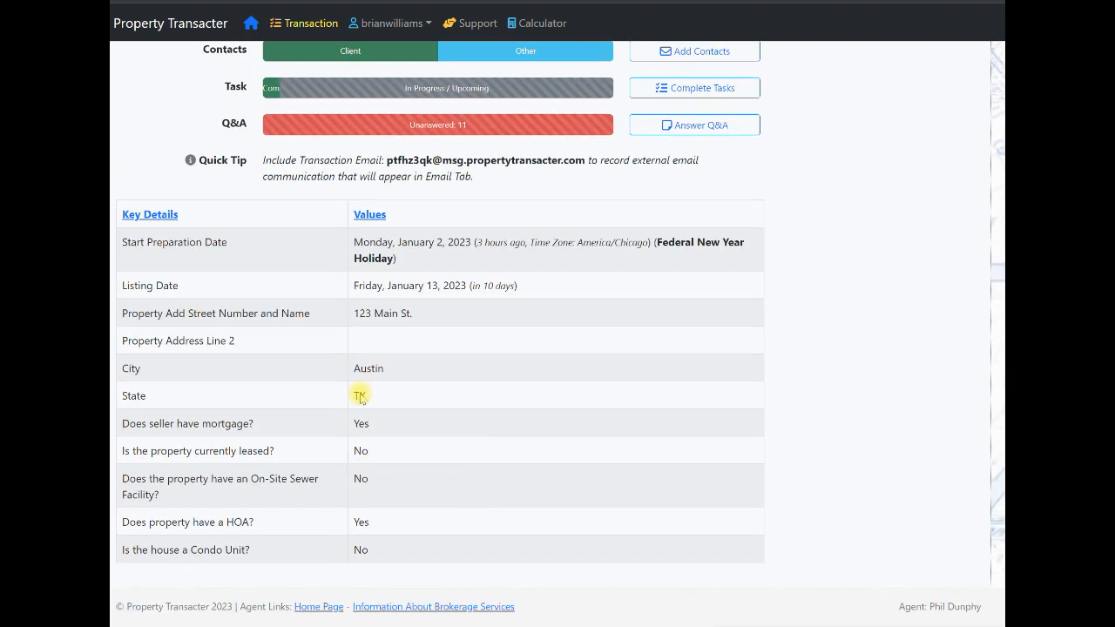
scroll(431, 397, up, 2)
scroll(431, 401, up, 1)
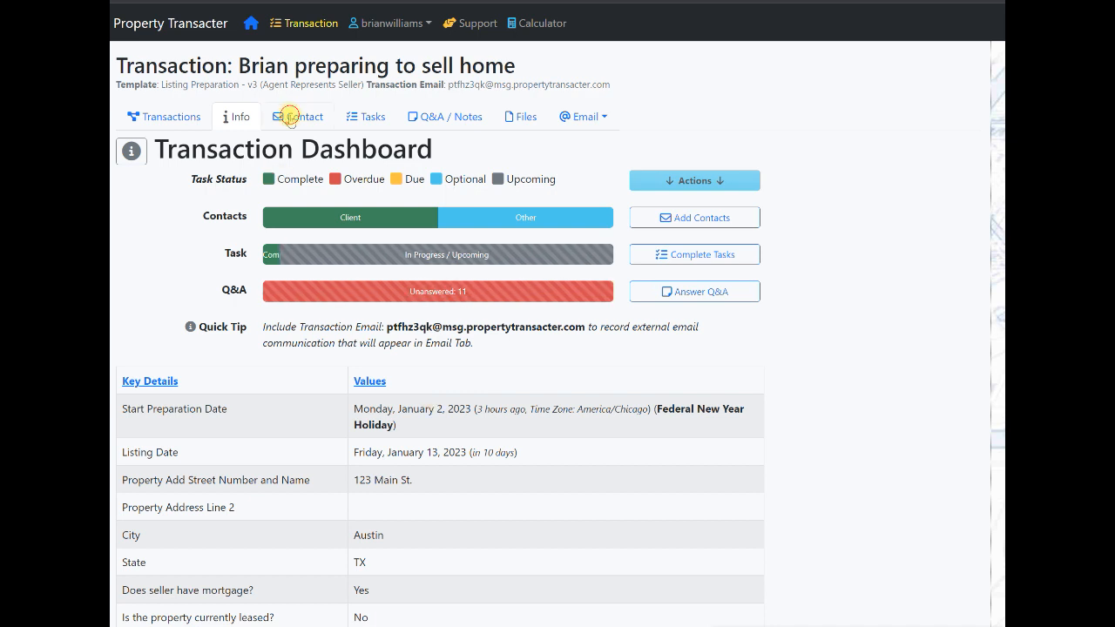
Step: View the transaction's contacts and look at the blank form for creating a contact, leaving it without saving
click(290, 120)
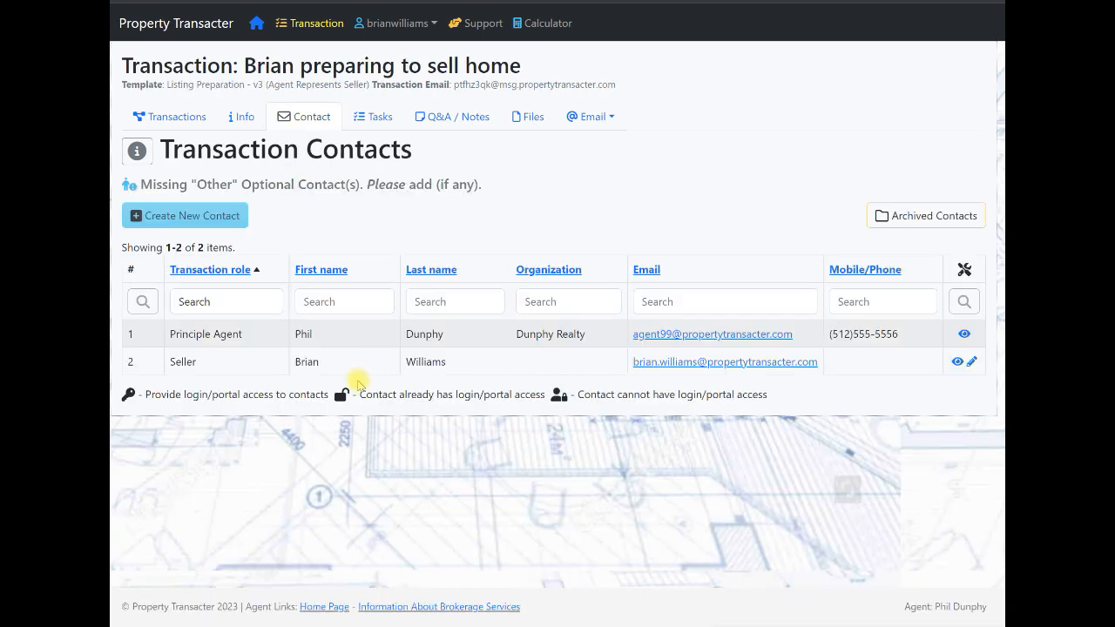
click(180, 216)
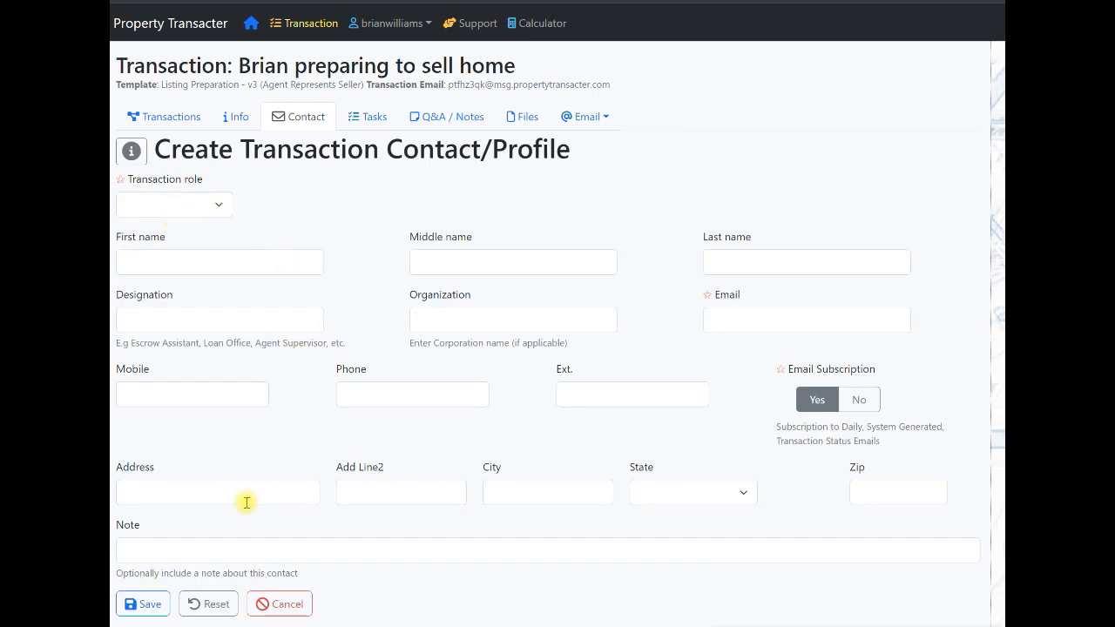
click(281, 604)
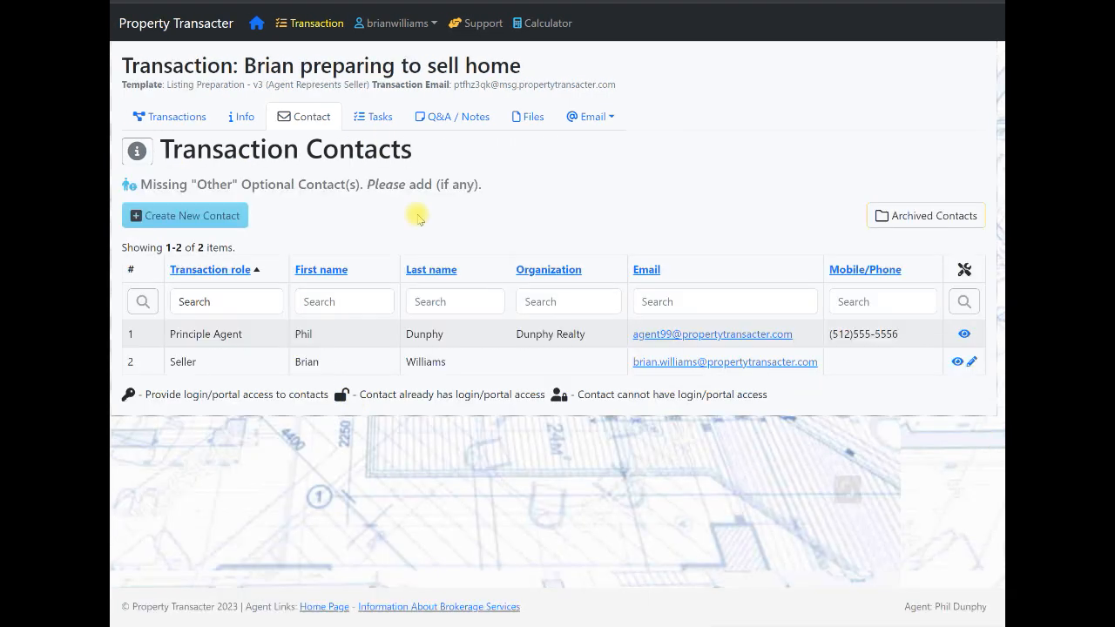
Step: Open the client's current tasks and look through the whole list with its due dates and statuses
click(370, 120)
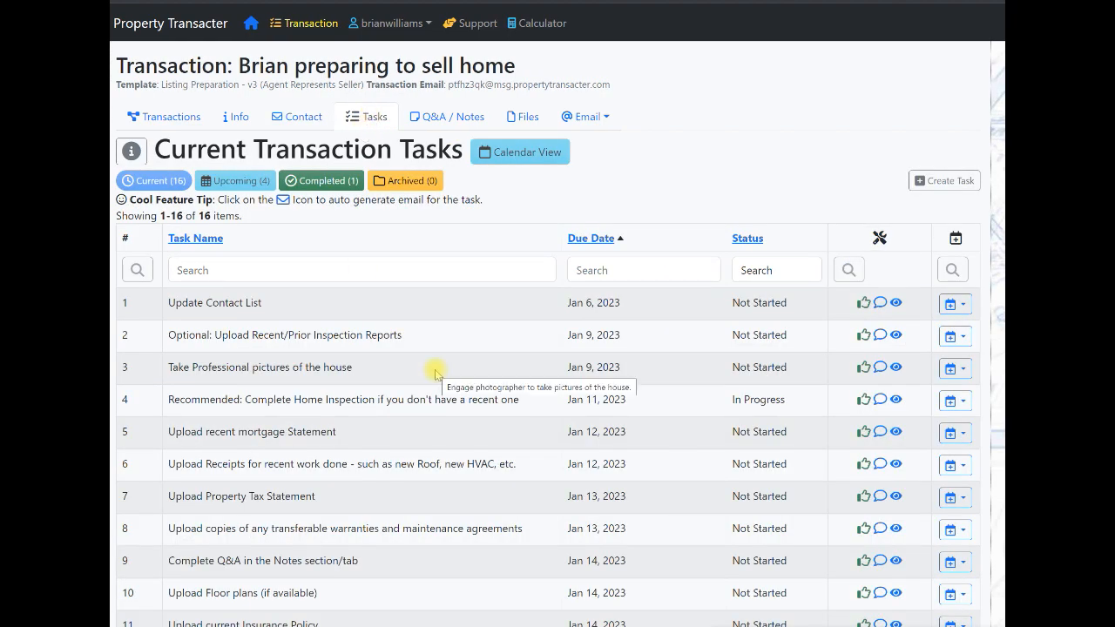
scroll(435, 373, down, 5)
scroll(434, 373, up, 5)
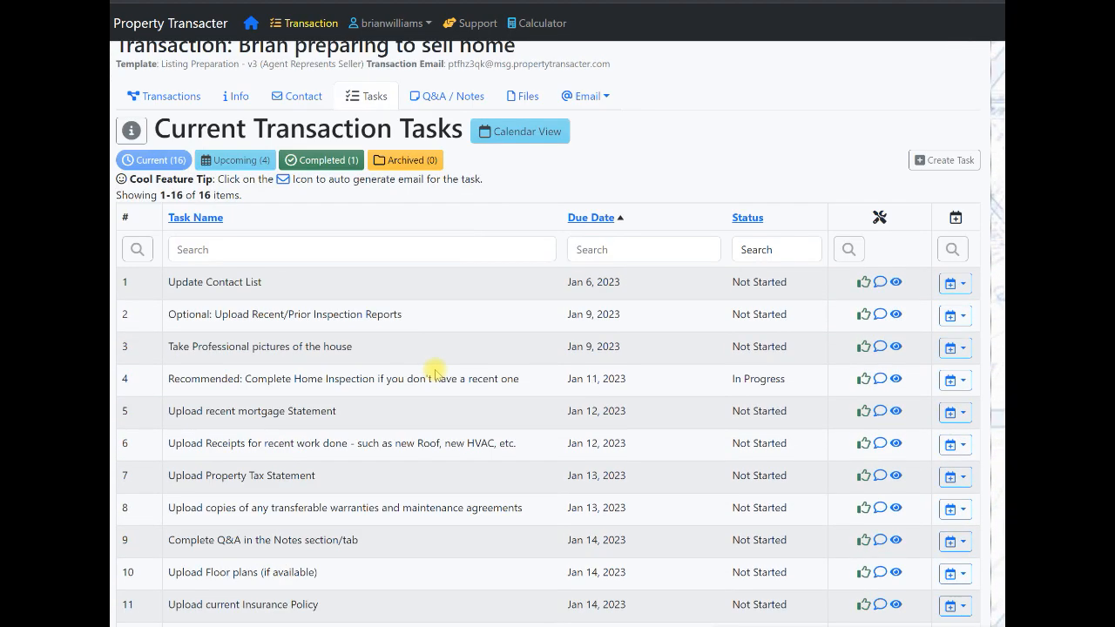
scroll(434, 373, up, 1)
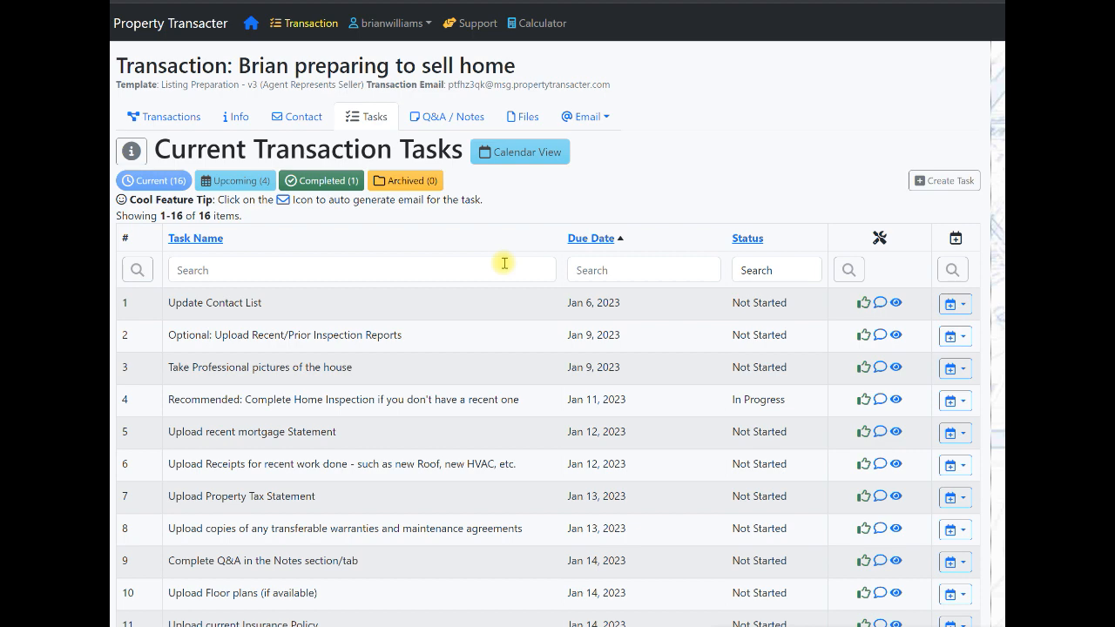
scroll(504, 263, down, 2)
scroll(504, 263, down, 1)
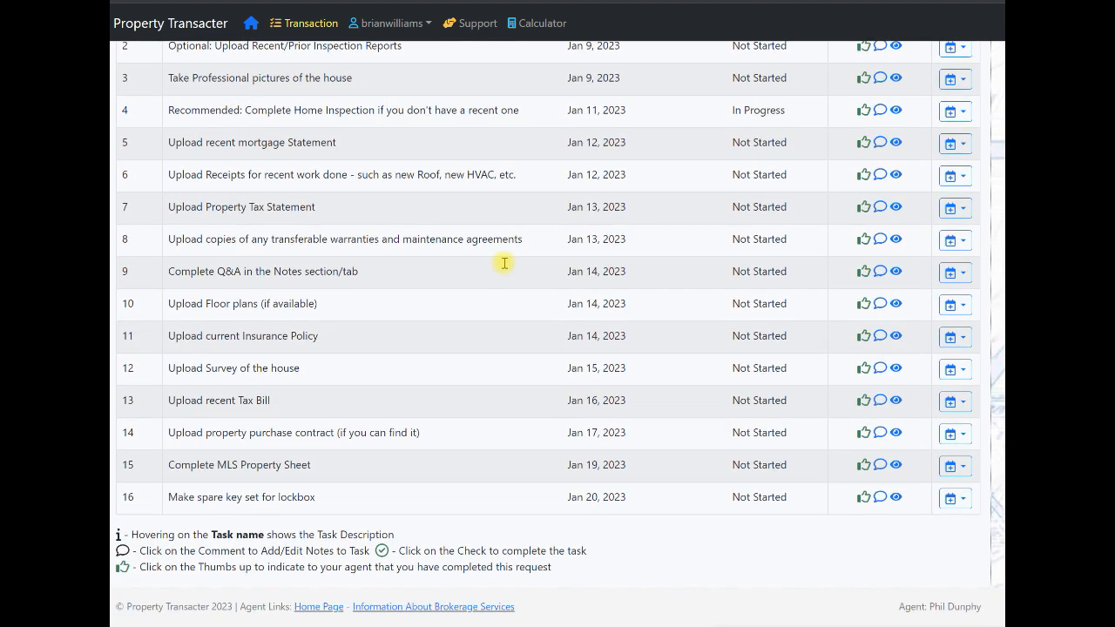
mouse_move(503, 266)
scroll(503, 265, up, 3)
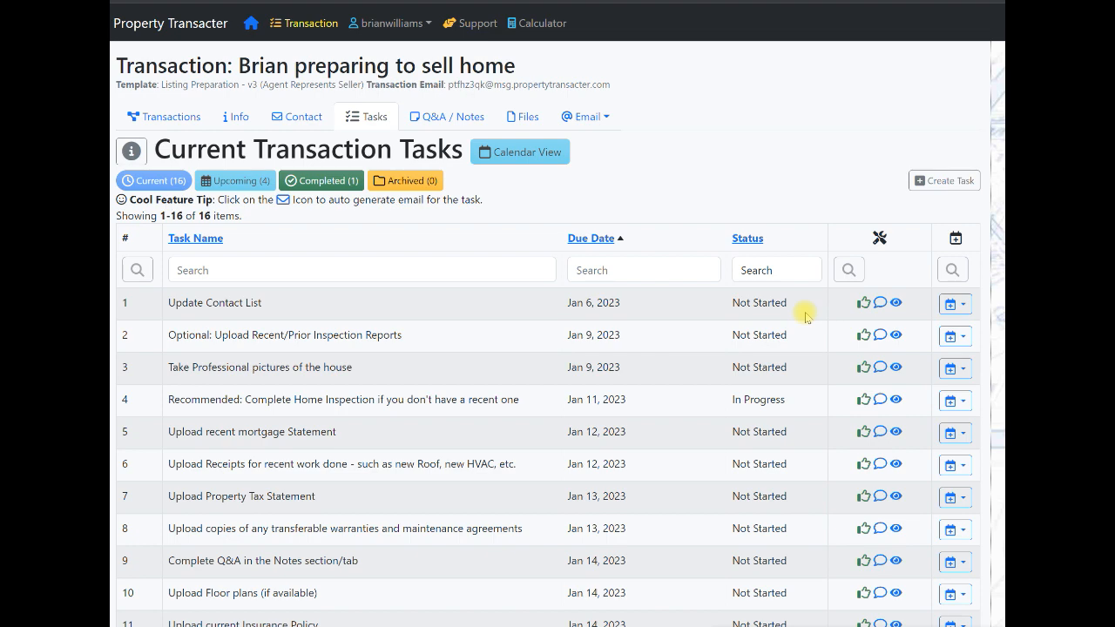
scroll(805, 317, down, 1)
drag(174, 364, 377, 372)
click(307, 366)
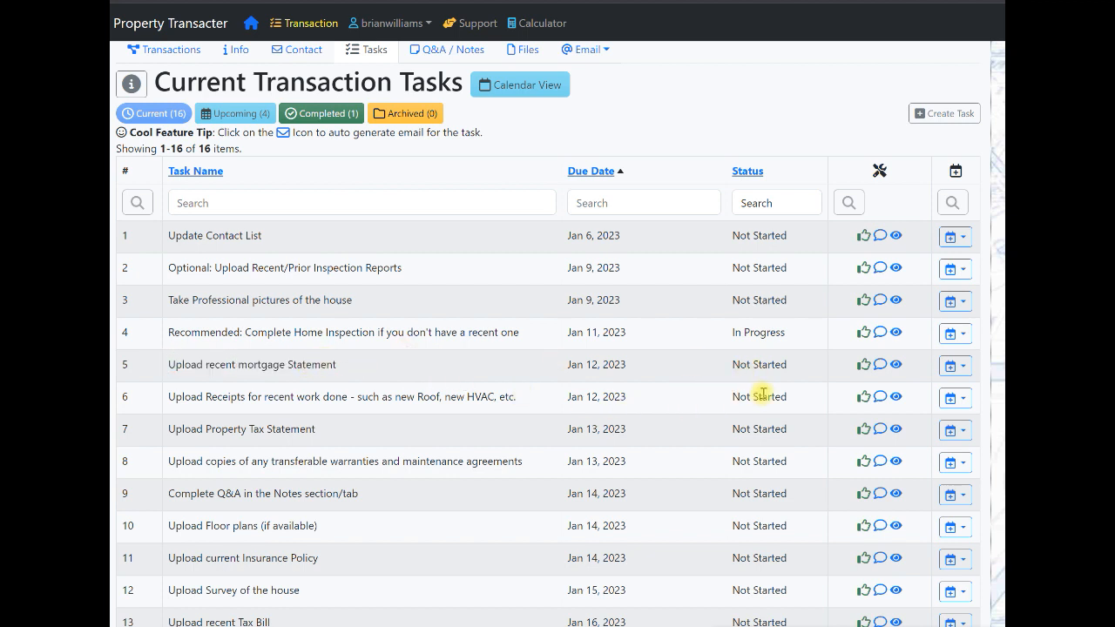
scroll(415, 321, up, 1)
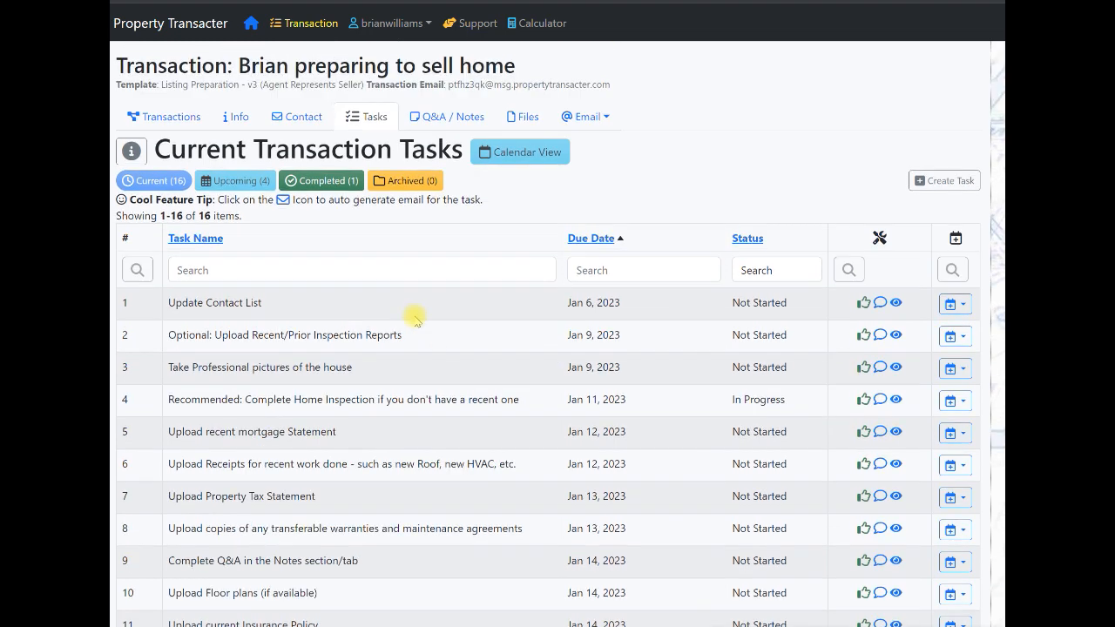
Step: Glance at the files list and mark the current task "Upload recent mortgage Statement" as completed for the agent
click(522, 116)
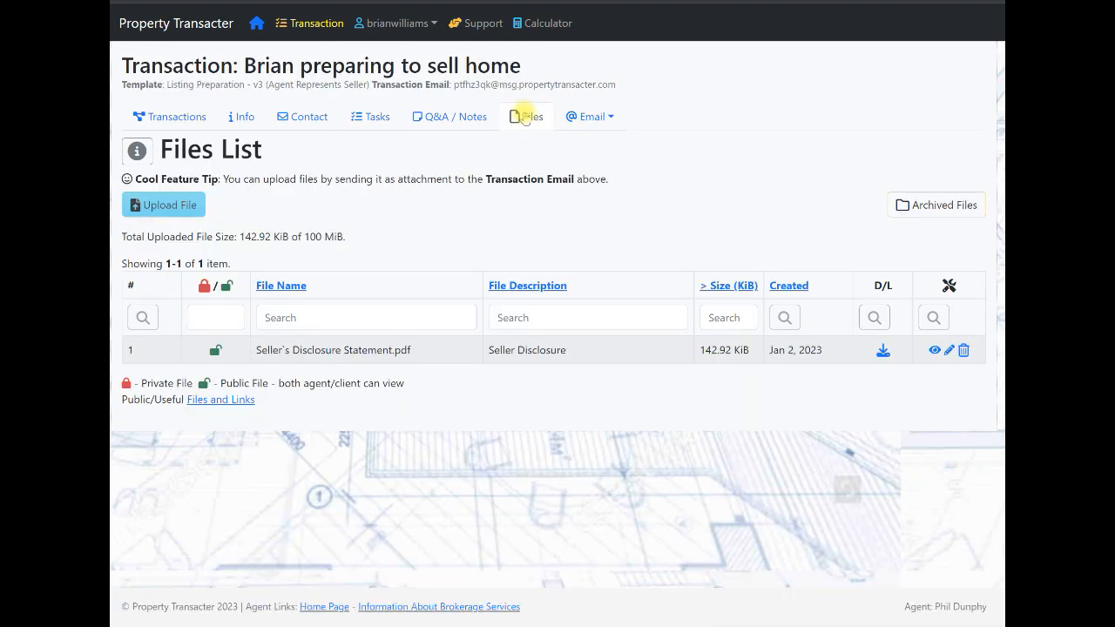
click(375, 117)
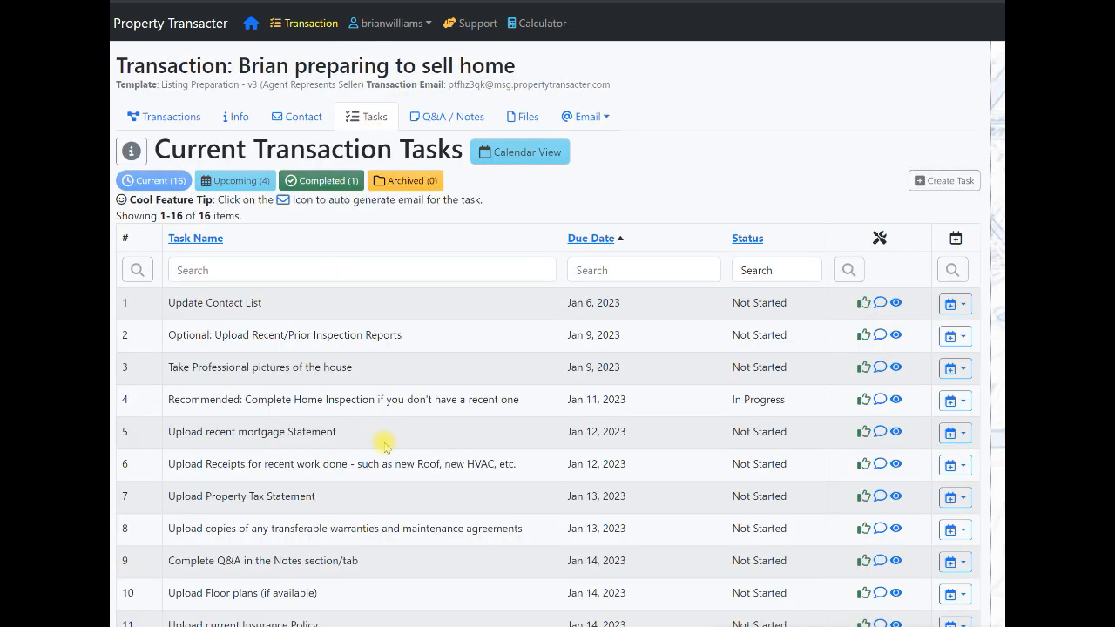
click(862, 431)
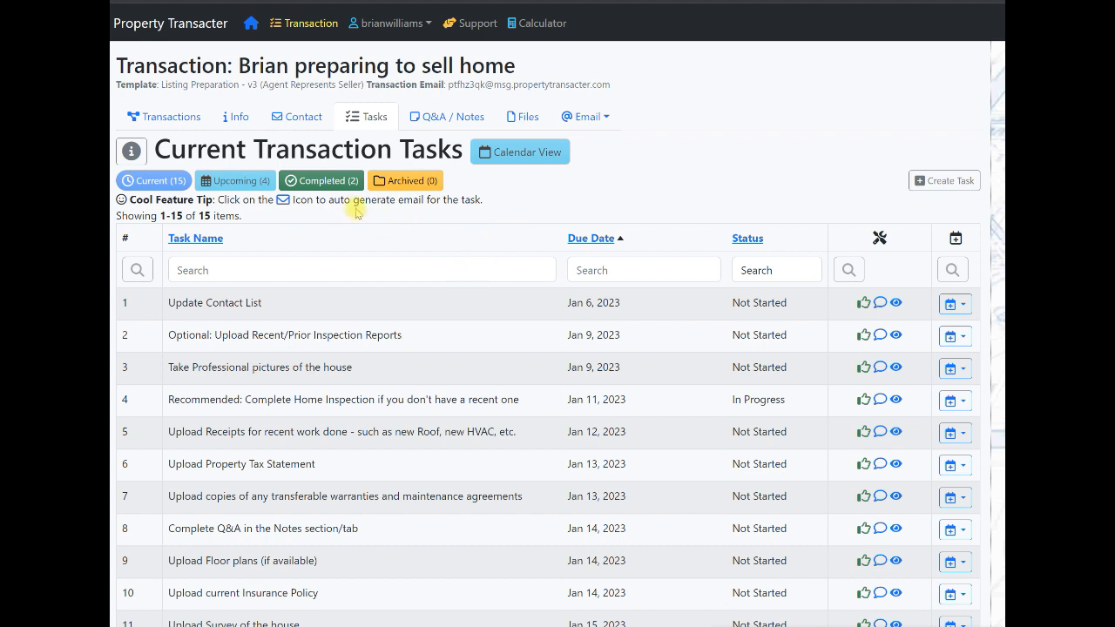
Step: Open the completed tasks and check the status of "Upload recent mortgage Statement"
click(331, 181)
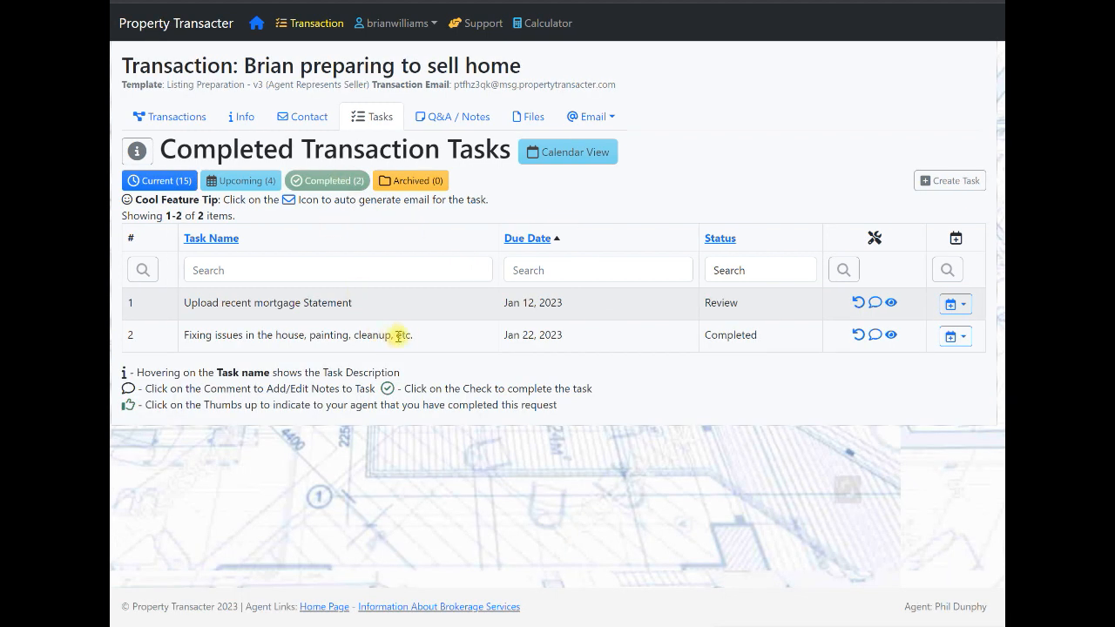
mouse_move(330, 337)
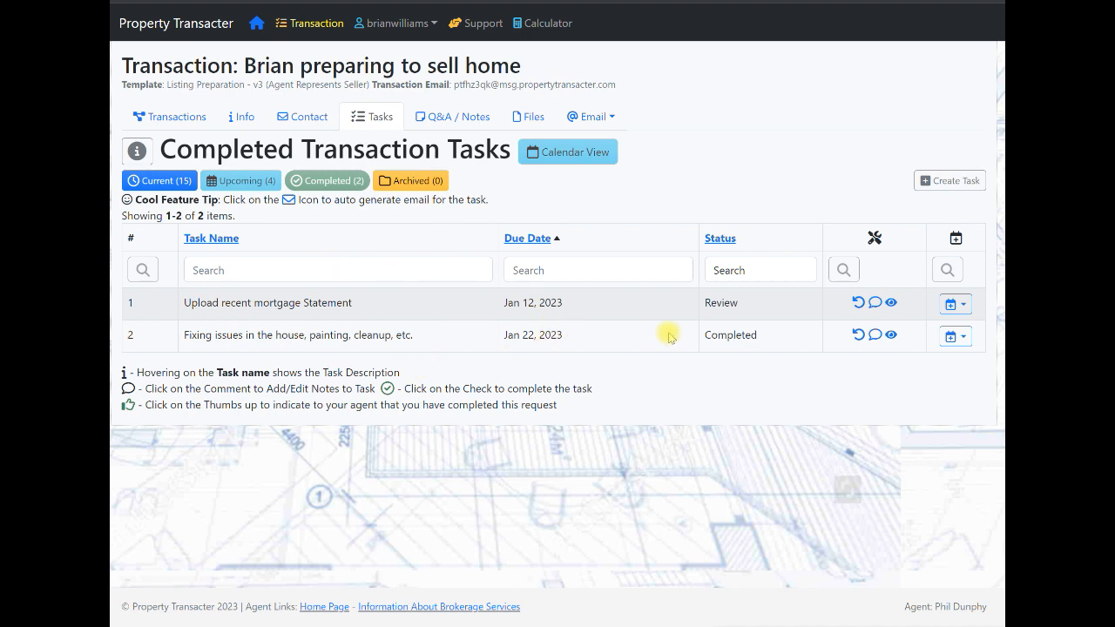
double_click(721, 302)
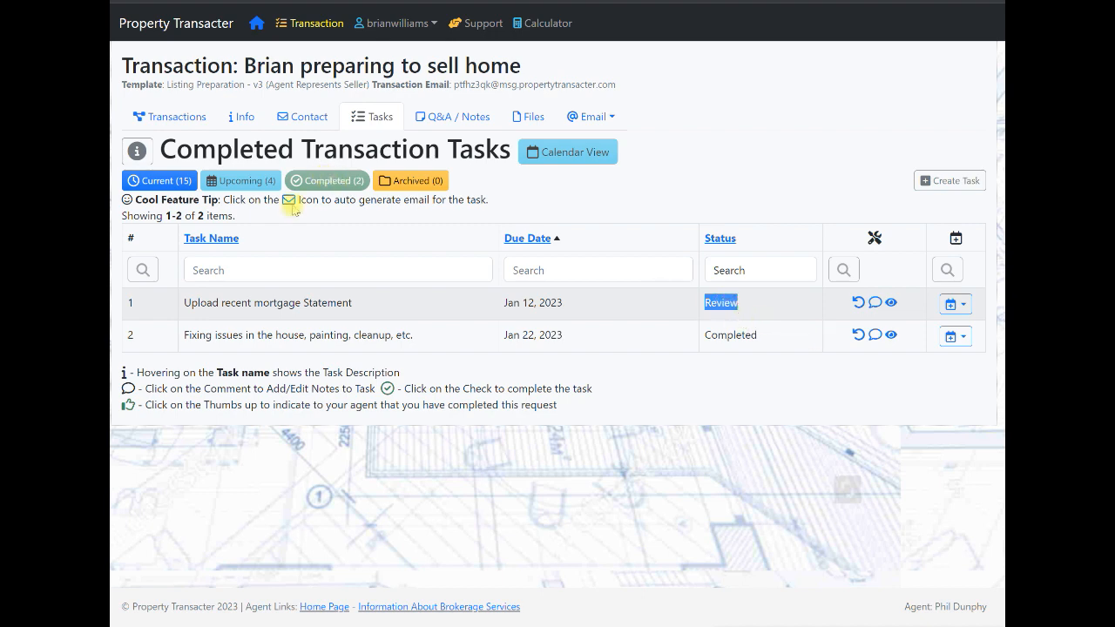
Step: Look through the upcoming tasks and their waiting conditions, returning to the current tasks list
click(160, 182)
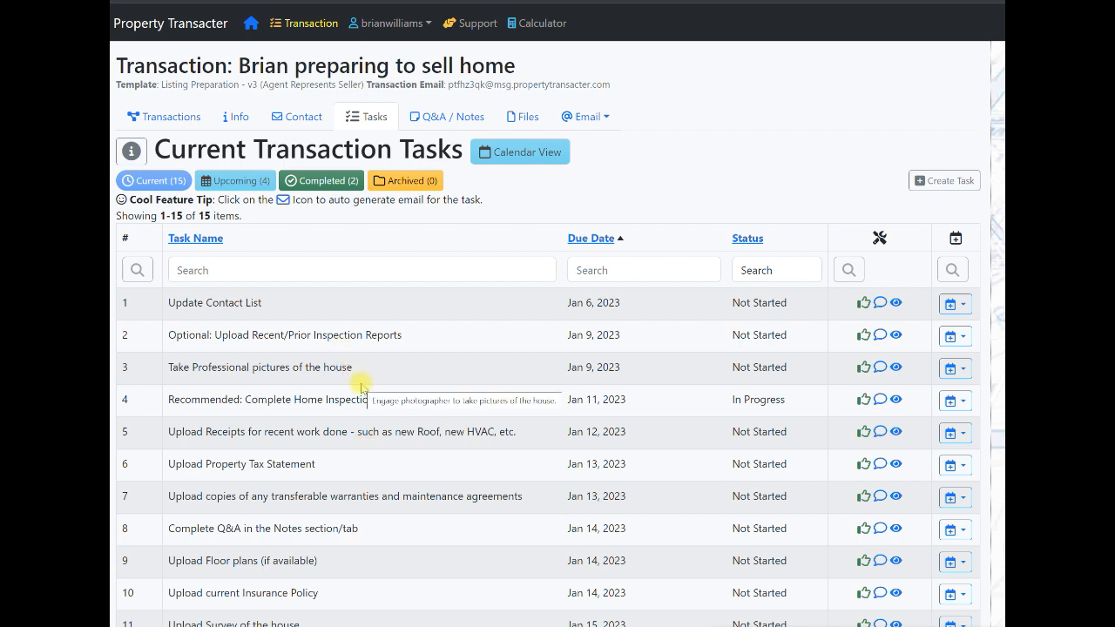
click(237, 181)
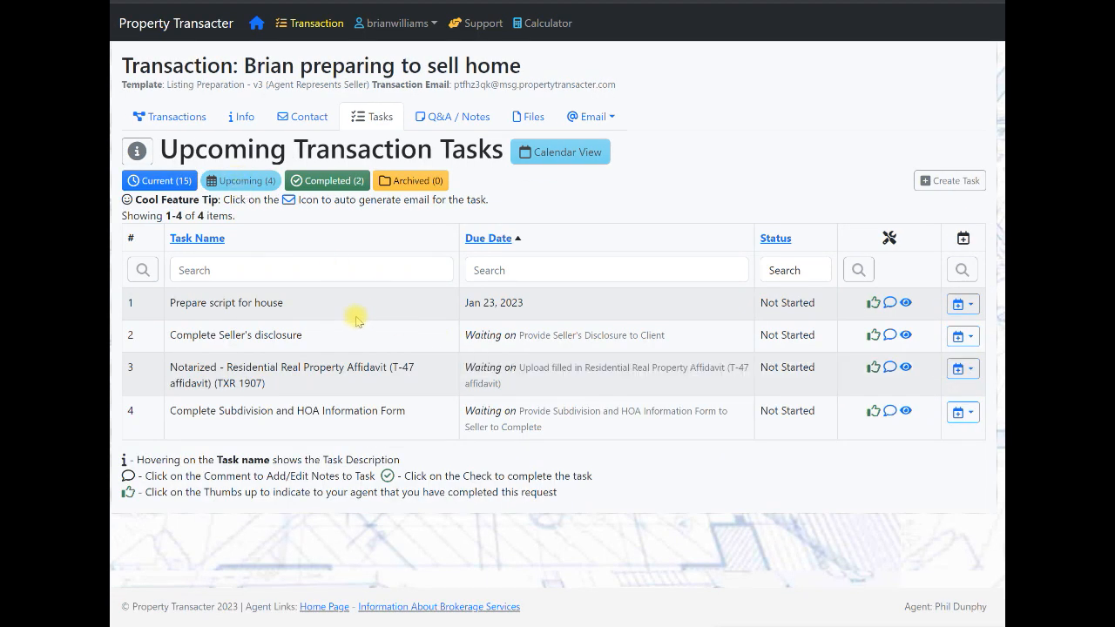
mouse_move(356, 319)
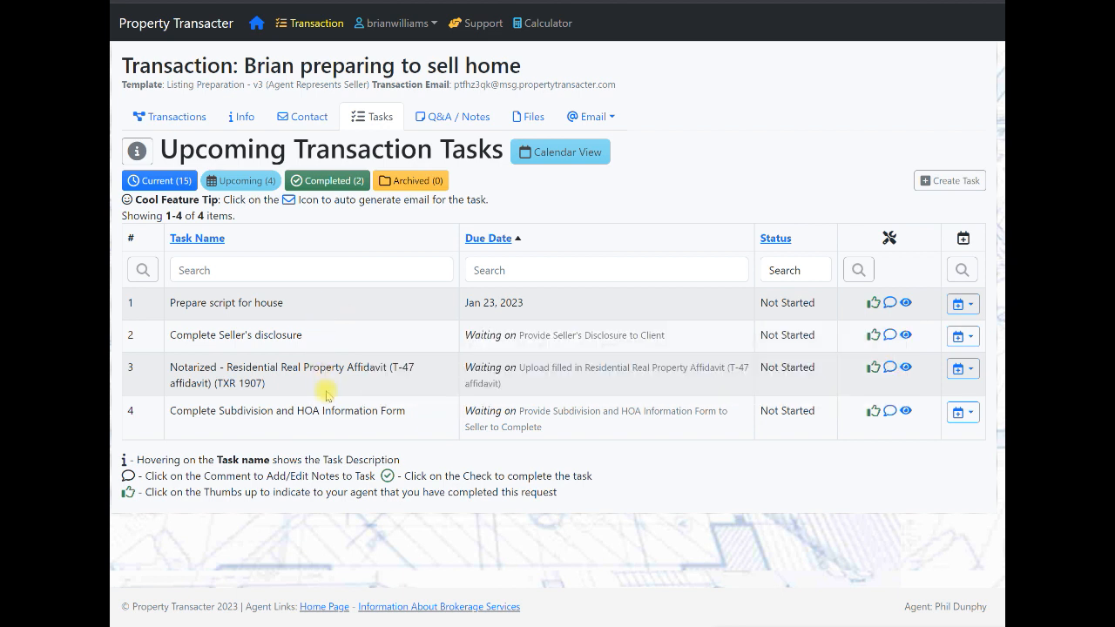
mouse_move(335, 403)
click(172, 178)
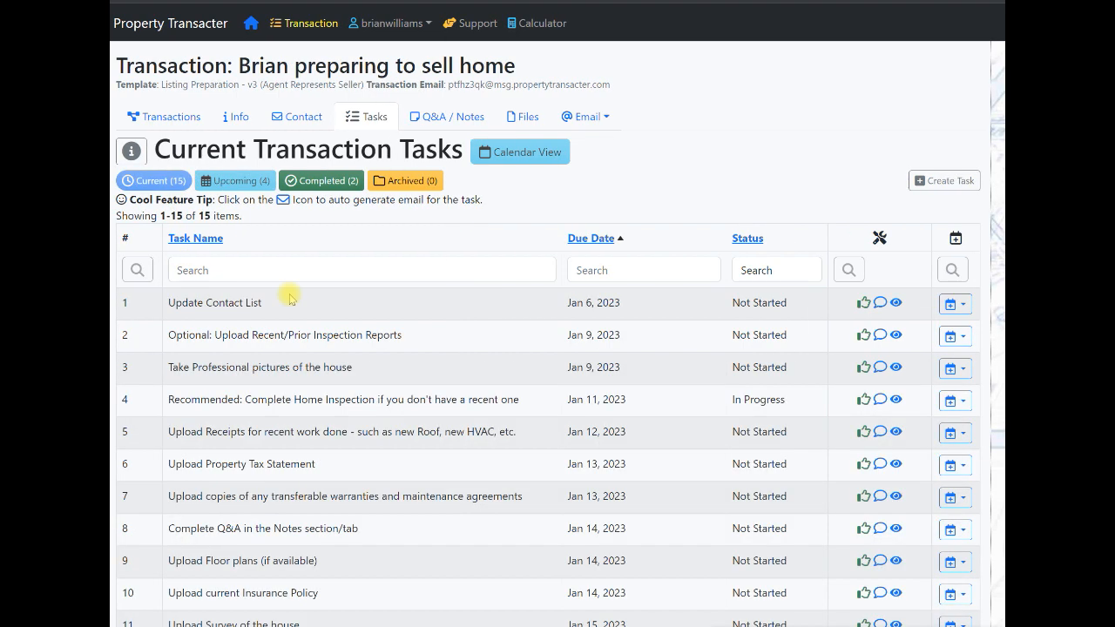
scroll(375, 388, down, 3)
scroll(375, 387, up, 3)
Step: Open the client's transaction notes and read the notice about unanswered topics and the topic list
click(436, 120)
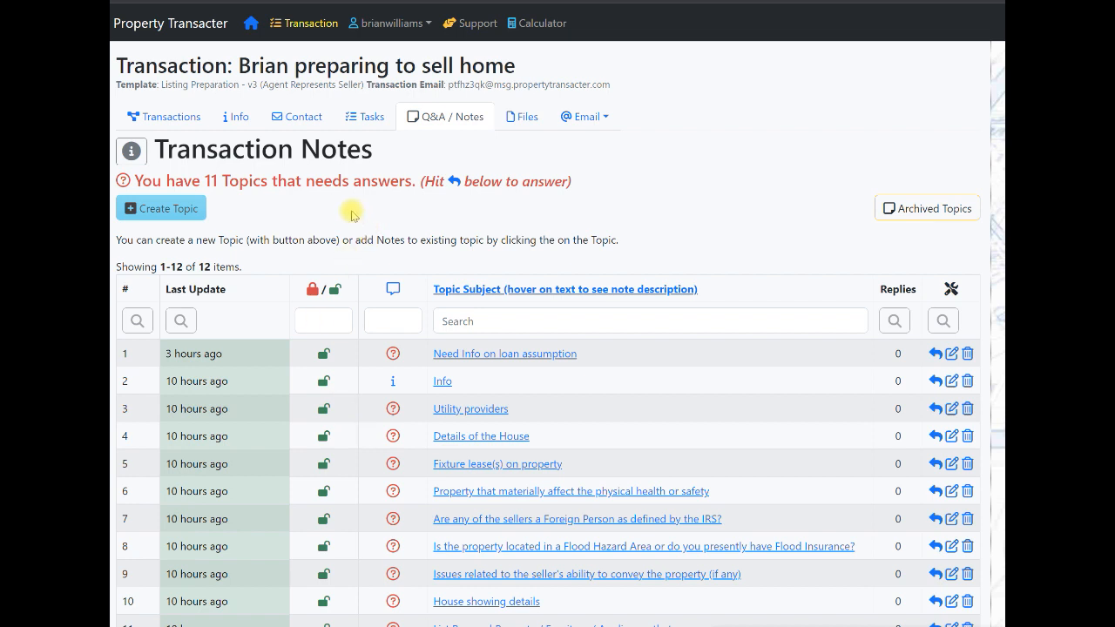
drag(136, 181, 409, 183)
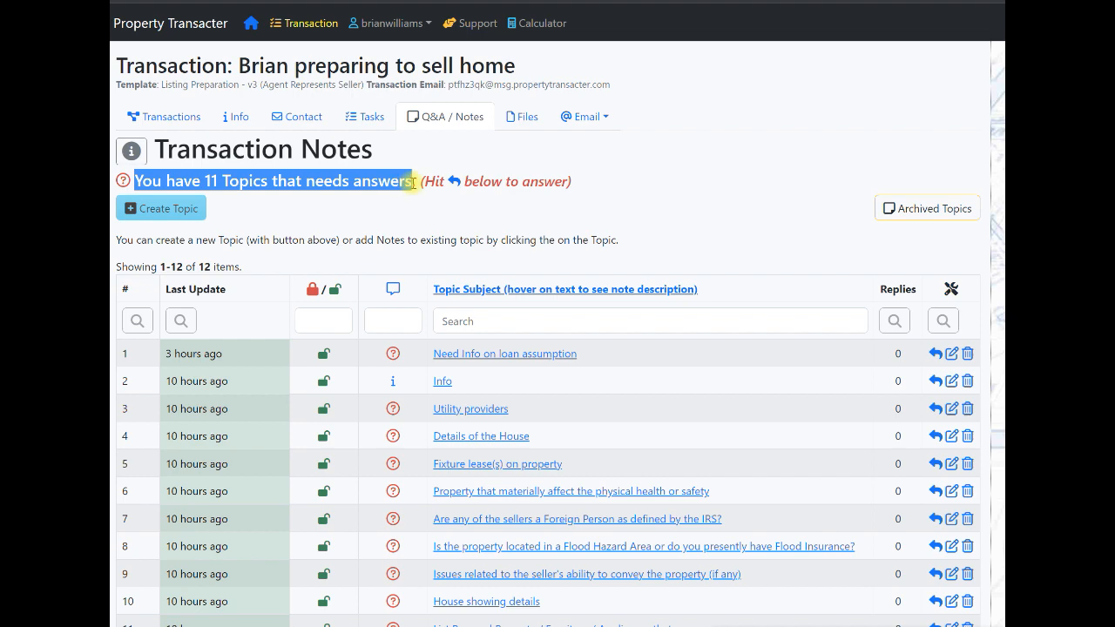
click(401, 218)
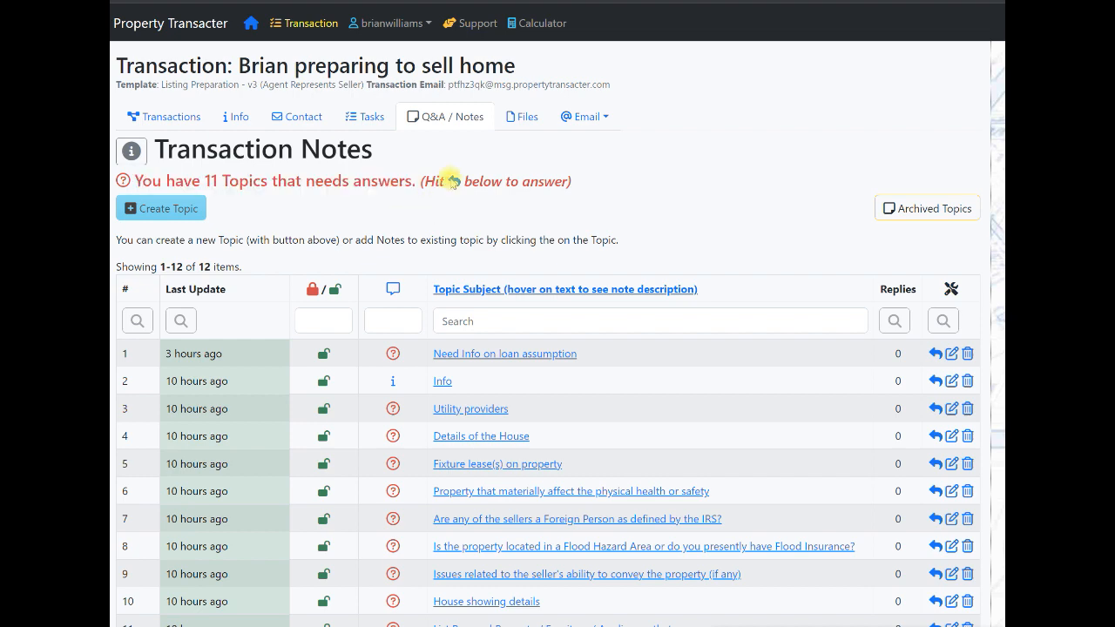
scroll(444, 474, down, 1)
scroll(444, 475, down, 1)
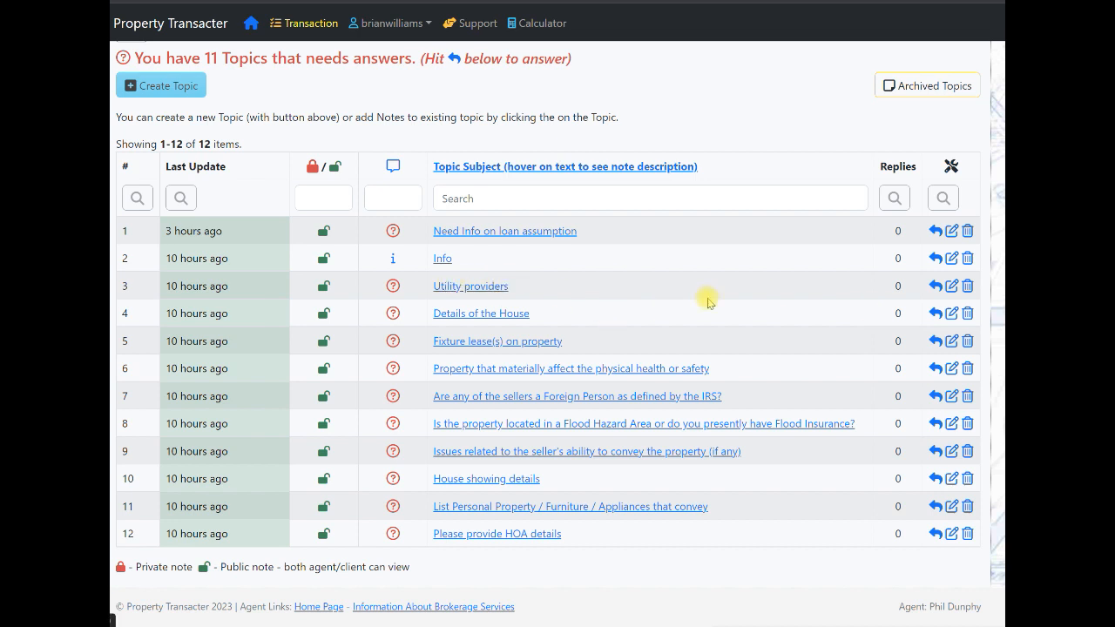
Step: Start a reply to the "Utility providers" topic reading "Electricity is Austin Energy -" followed by the provider's phone number
click(935, 285)
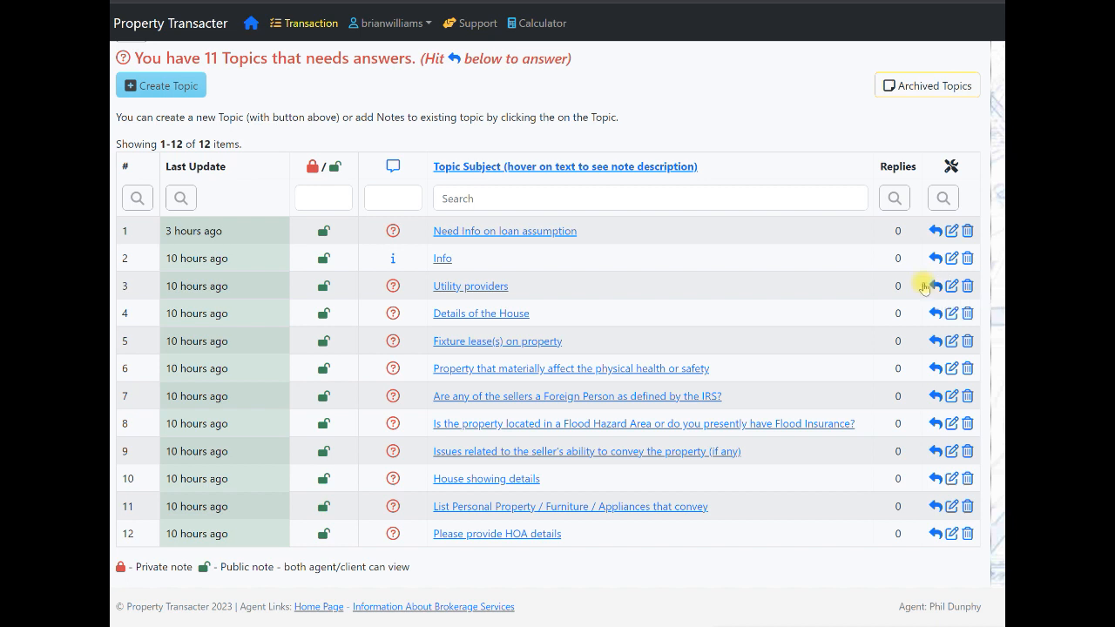
click(223, 538)
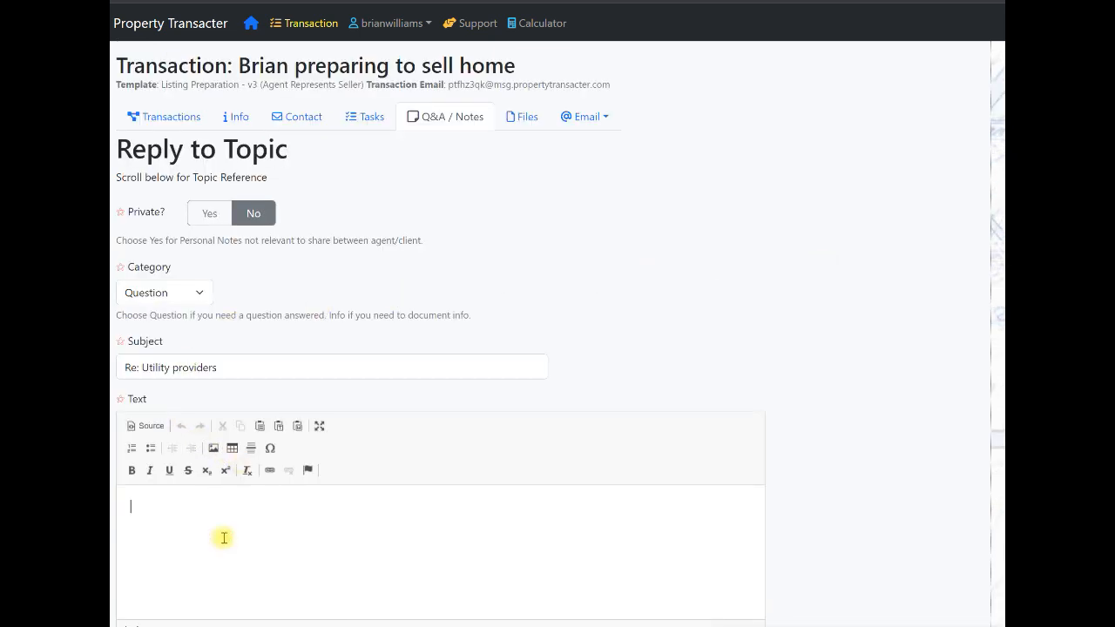
text(Electricity is AU)
key(BackSpace)
key(BackSpace)
key(BackSpace)
text(usint)
key(BackSpace)
key(BackSpace)
key(BackSpace)
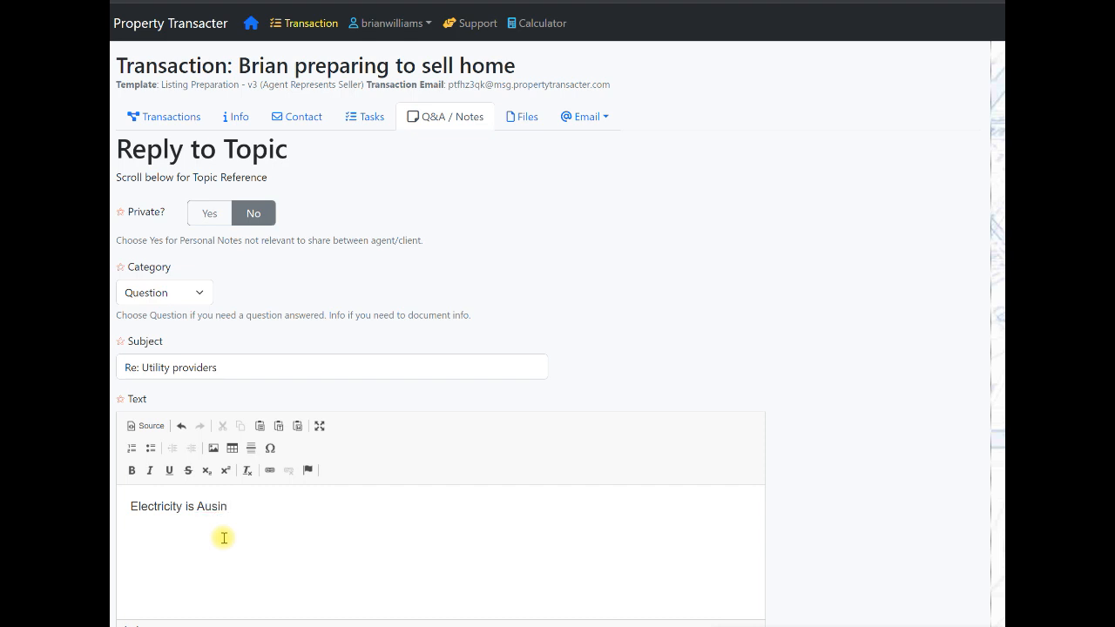
text(tin Ene)
text(rgy)
text( - (5120)
text(qqq)
key(BackSpace)
key(BackSpace)
text(111-2222)
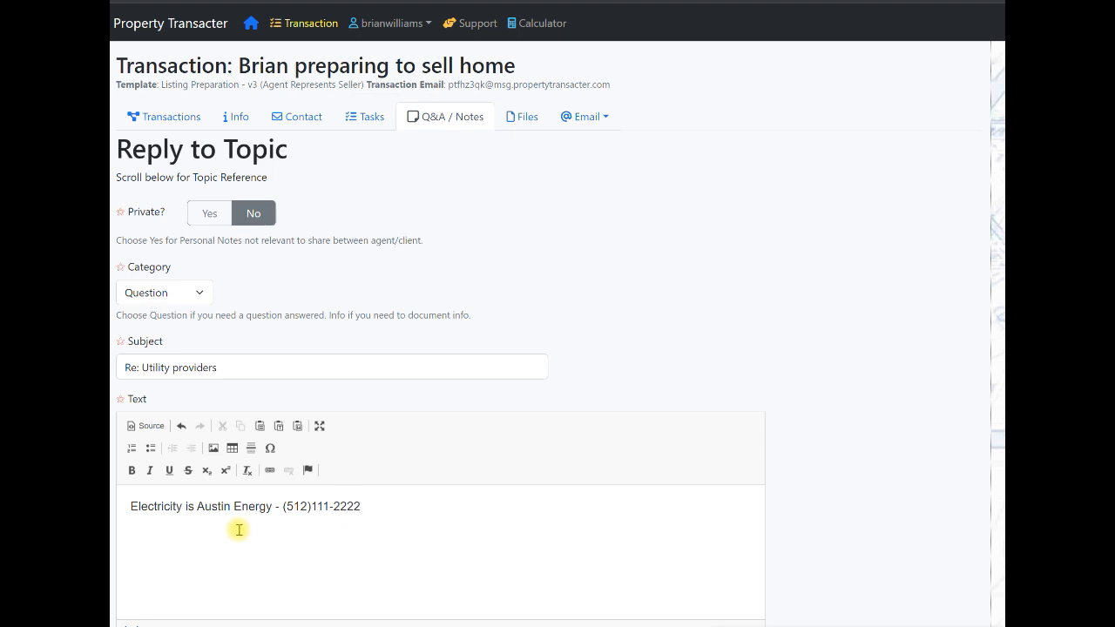
Step: Format the electricity line as a bulleted list, add a second bullet "Next" and save the reply
scroll(235, 533, down, 2)
scroll(239, 528, down, 1)
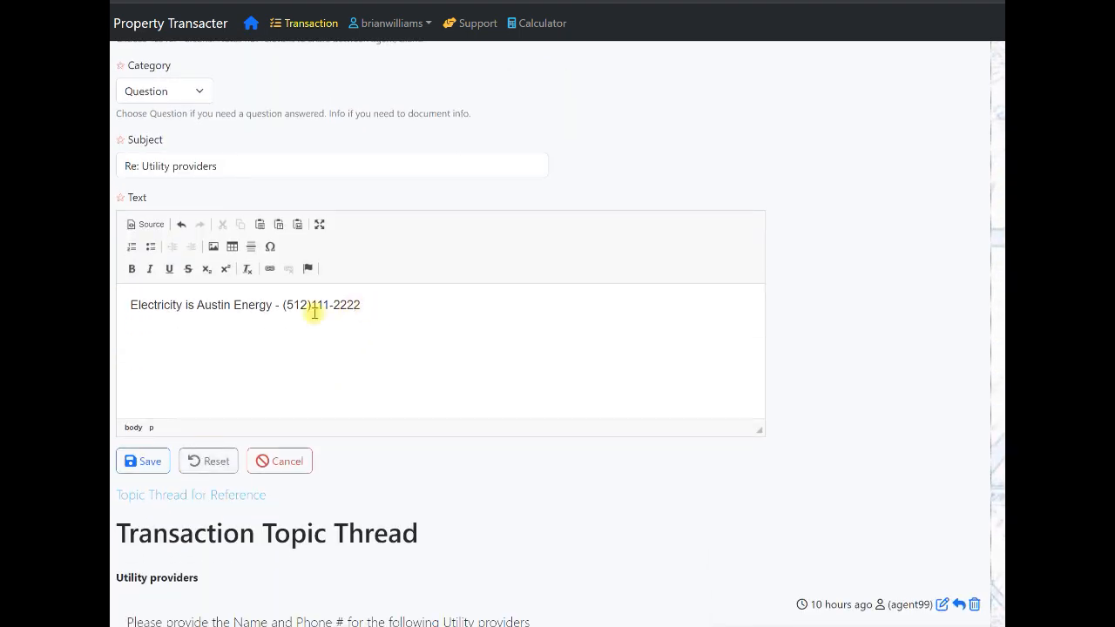
drag(121, 304, 391, 304)
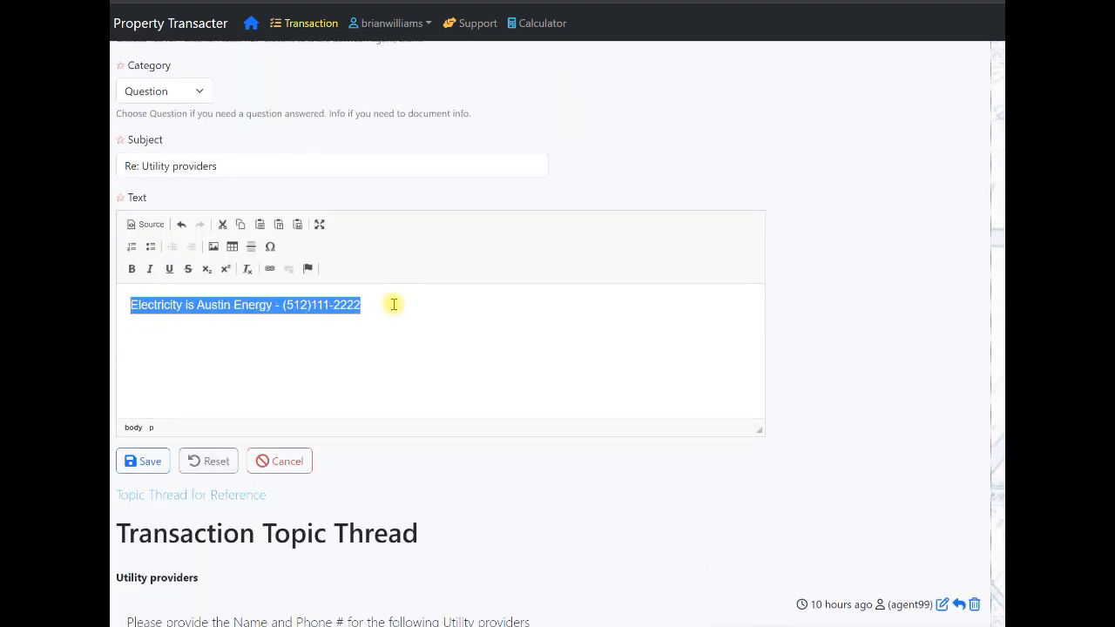
click(150, 247)
click(413, 310)
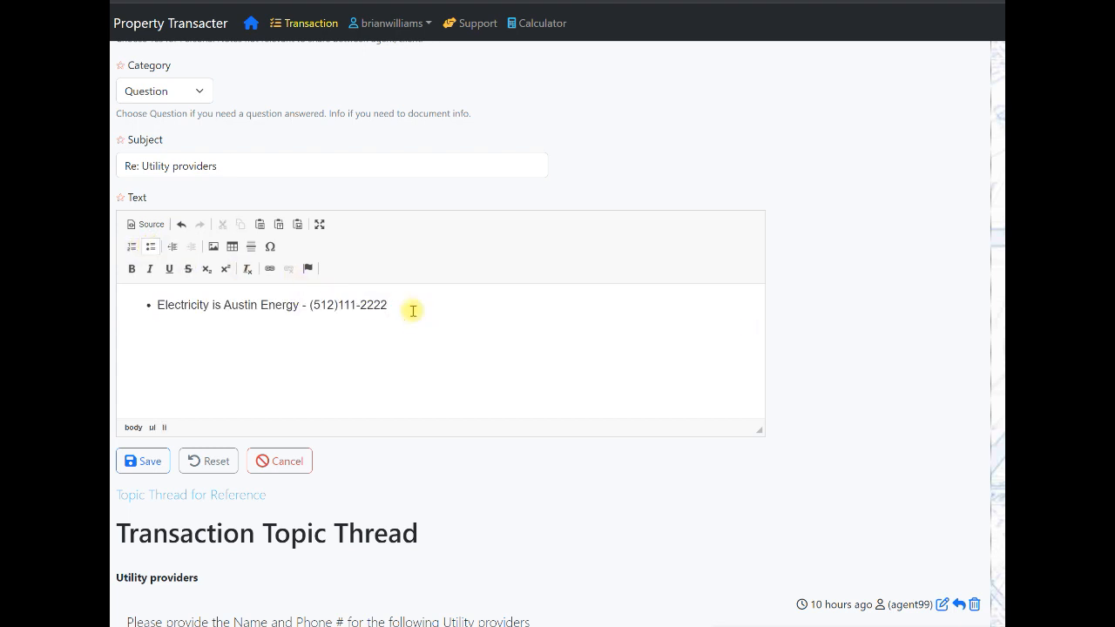
text(Next)
click(144, 464)
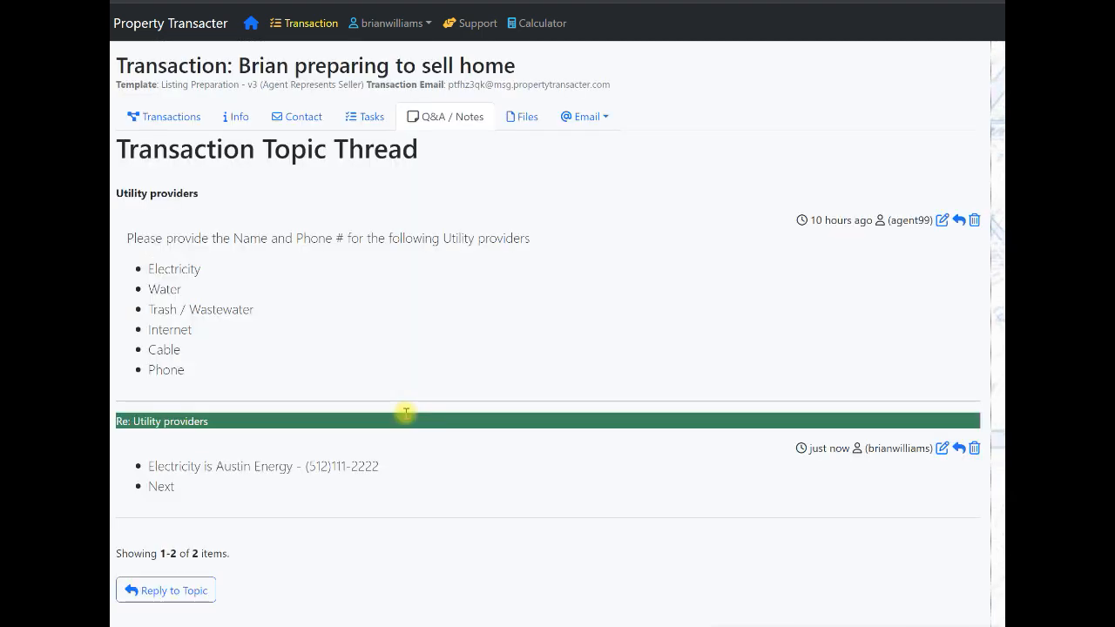
Step: Return to the transaction notes, check which topics still need answers and open the "Need Info on loan assumption" thread
click(455, 120)
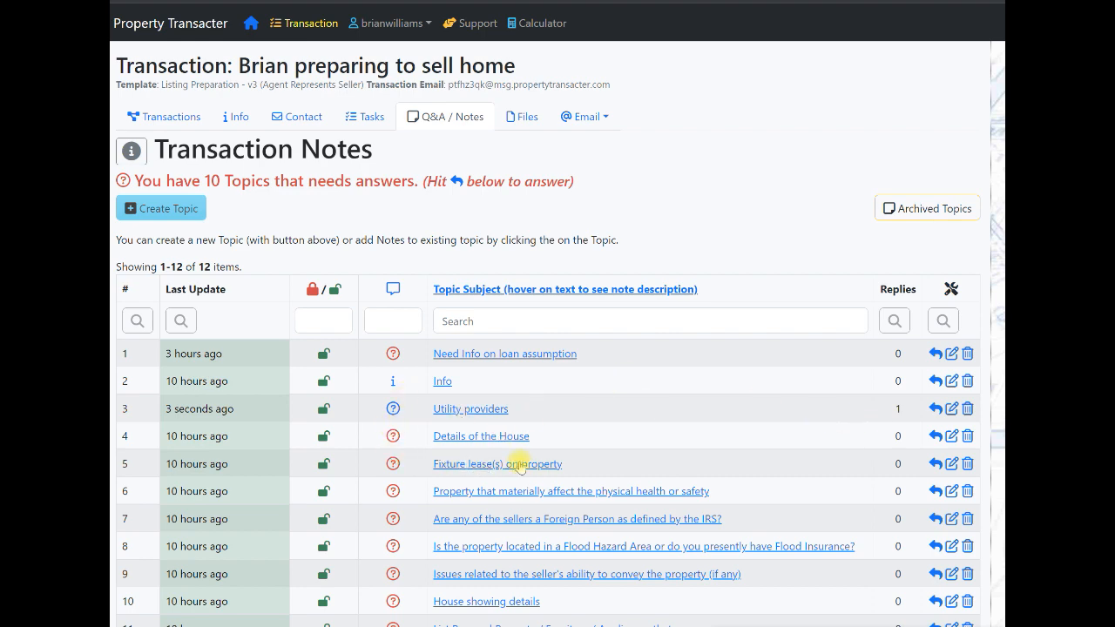
scroll(519, 463, down, 2)
scroll(519, 465, up, 2)
mouse_move(520, 466)
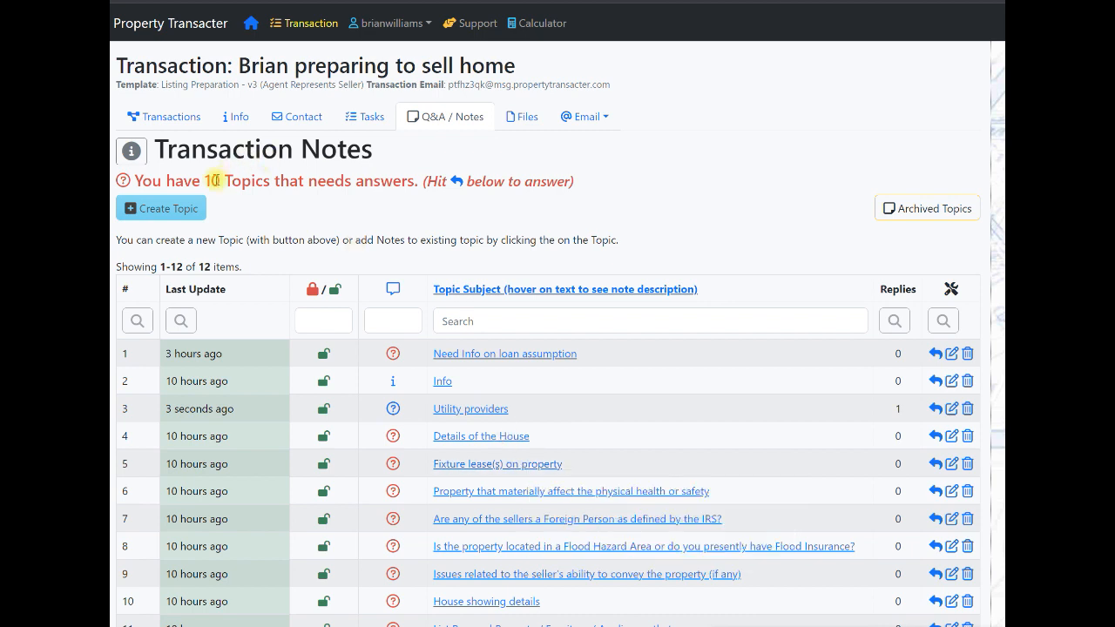
drag(216, 181, 219, 182)
click(609, 401)
click(505, 354)
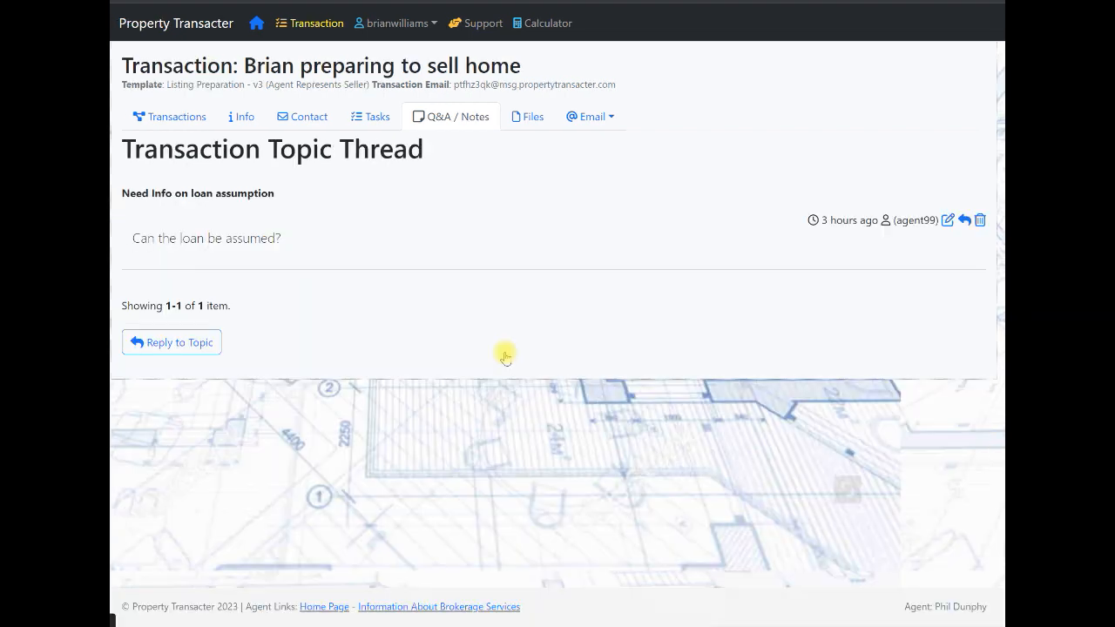
Step: Reply "Yes" to the "Need Info on loan assumption" topic and save the reply
click(198, 342)
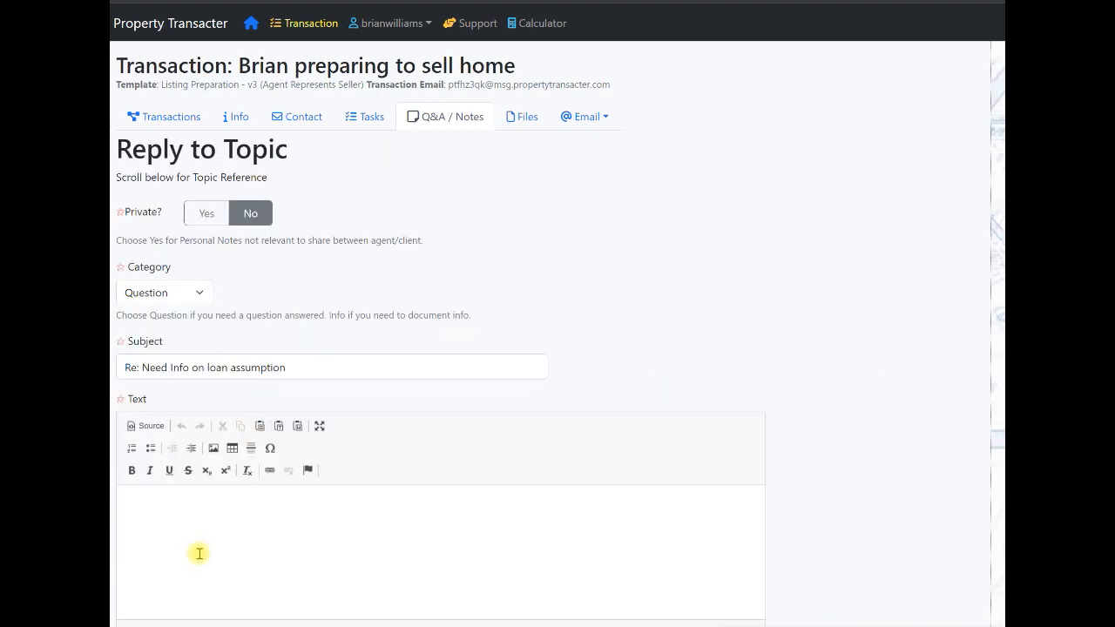
text(Yes)
scroll(201, 549, down, 4)
click(148, 327)
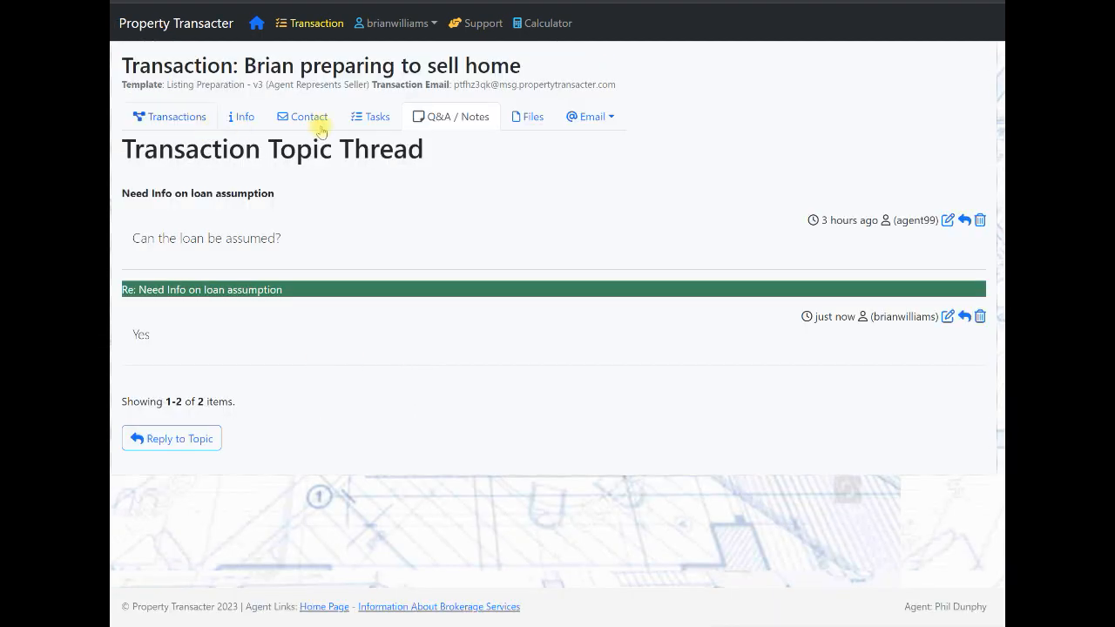
Step: Return to the transaction notes and review the notice about unanswered topics and the full topic list
click(440, 116)
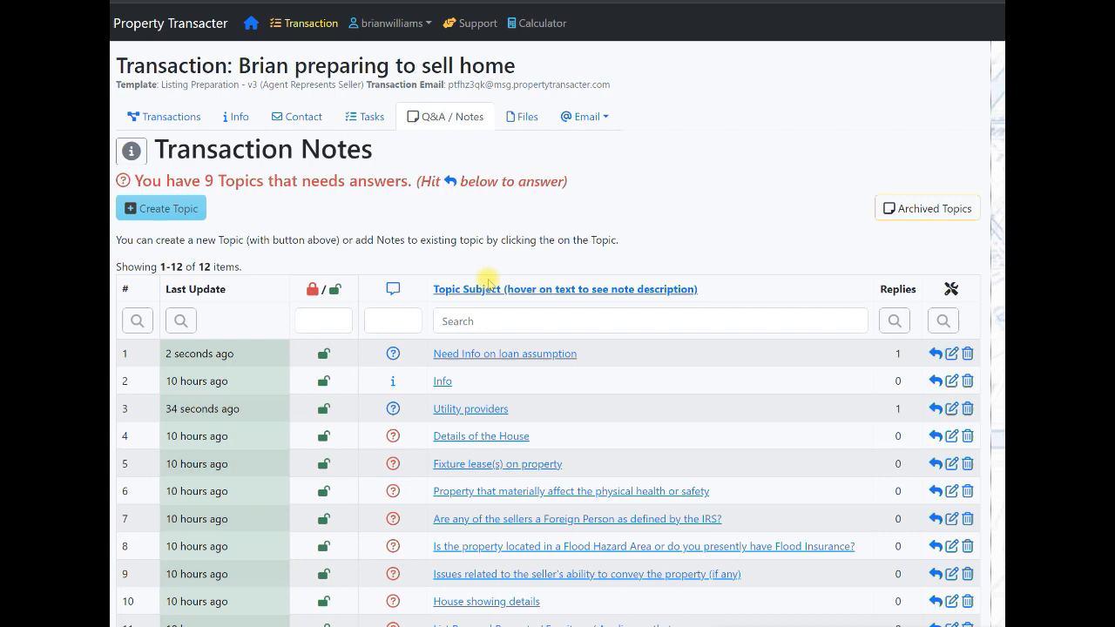
drag(205, 182, 266, 182)
click(267, 182)
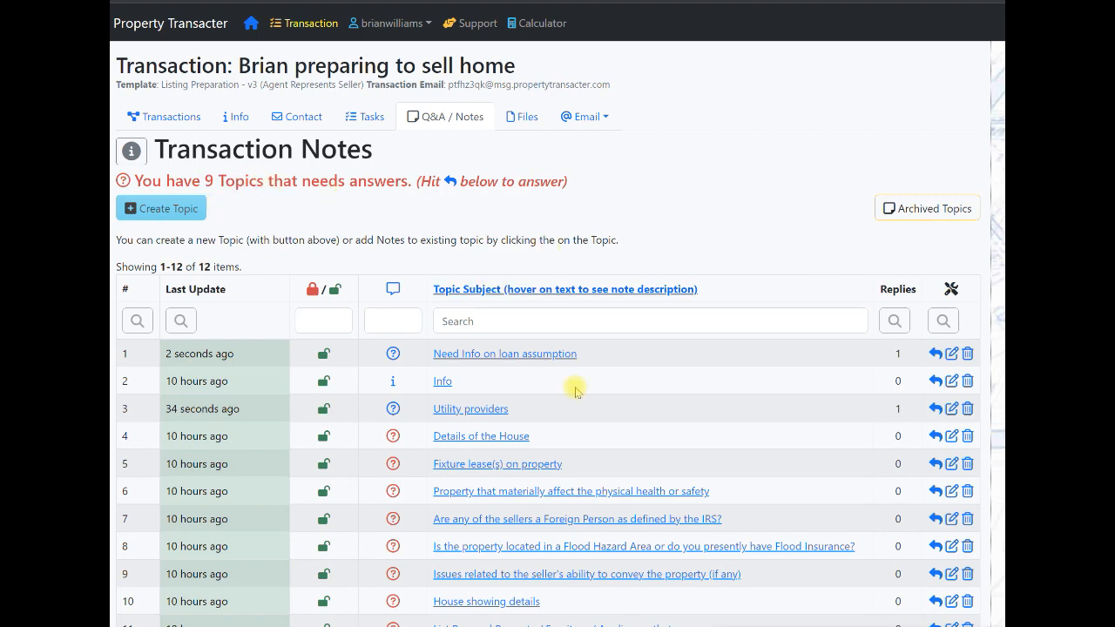
scroll(584, 391, down, 1)
scroll(587, 391, down, 3)
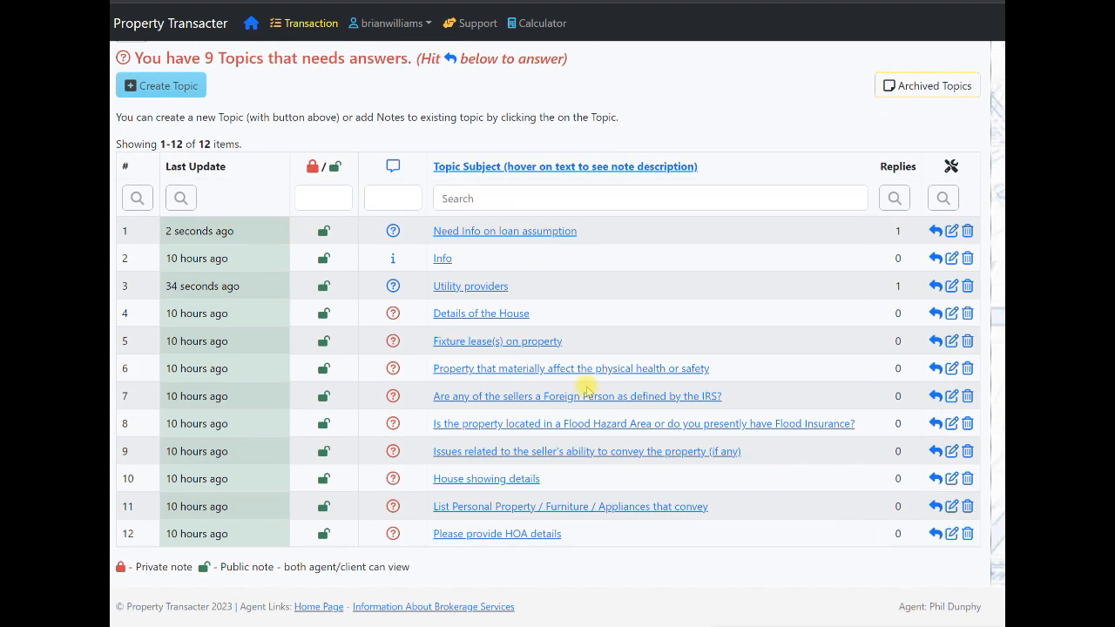
scroll(586, 389, up, 3)
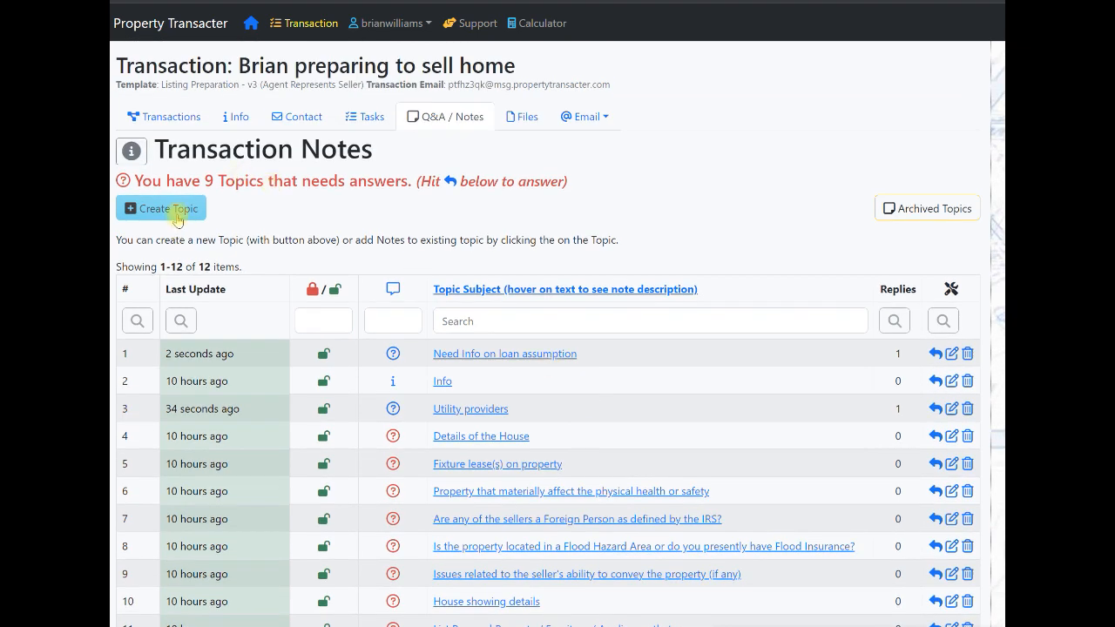
Step: Create and save a Question topic with the subject "Some question" and the text "Here you go ... what is?"
click(178, 211)
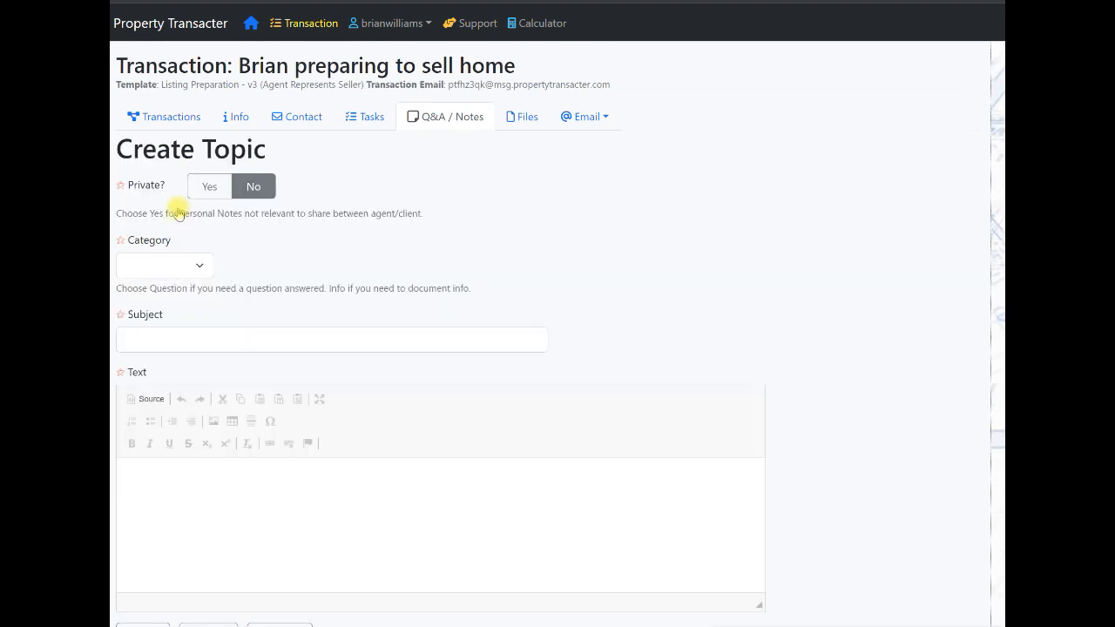
click(195, 272)
click(182, 296)
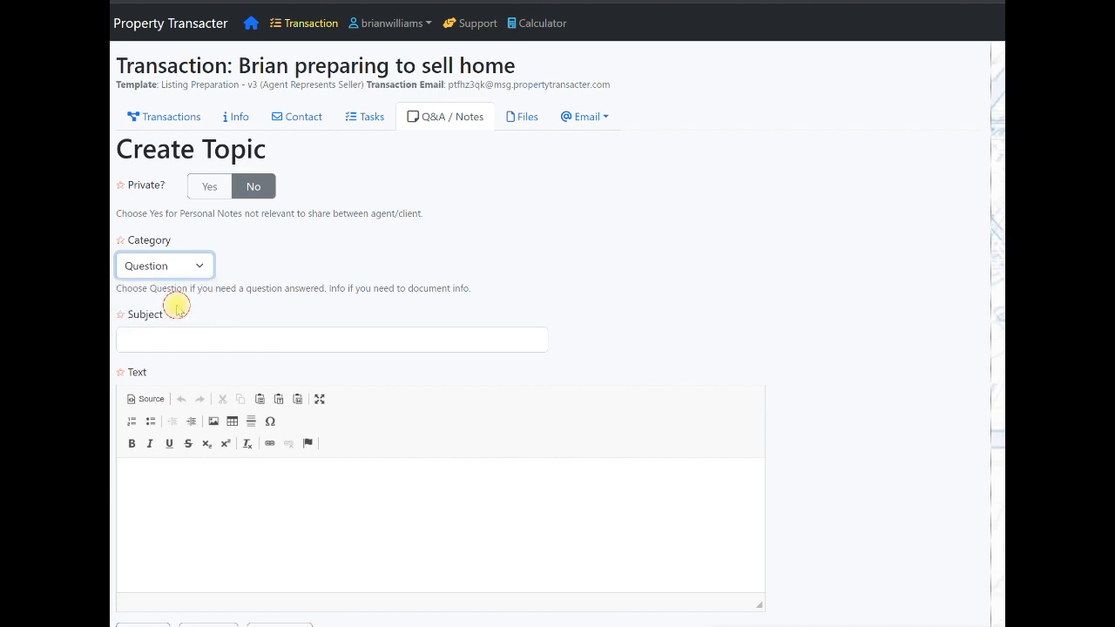
click(190, 337)
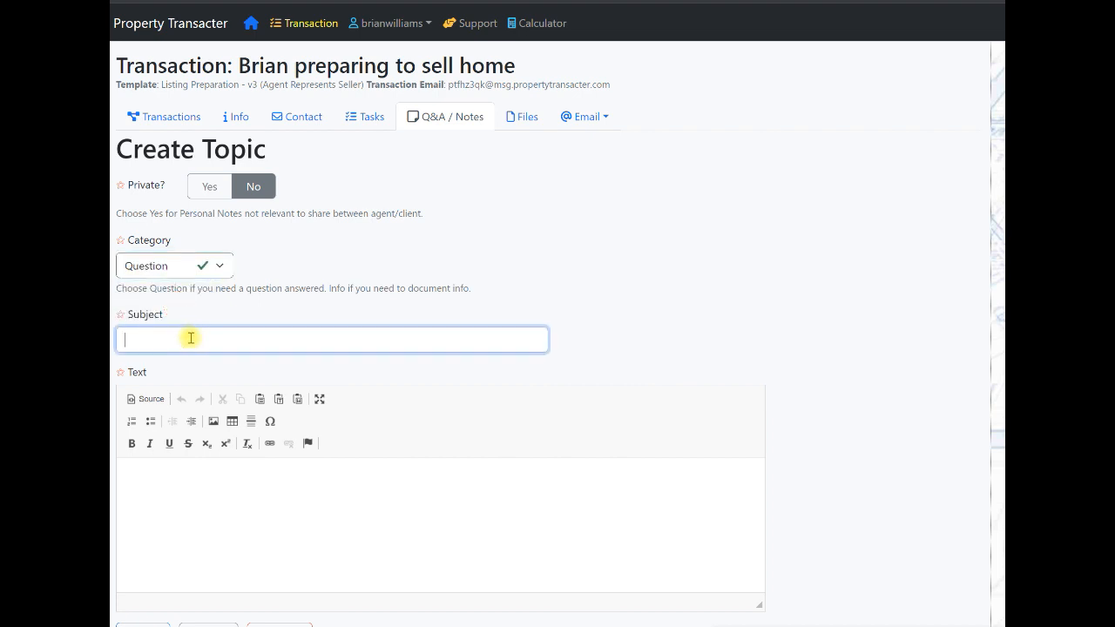
text(Some question)
click(217, 523)
text(Here you go)
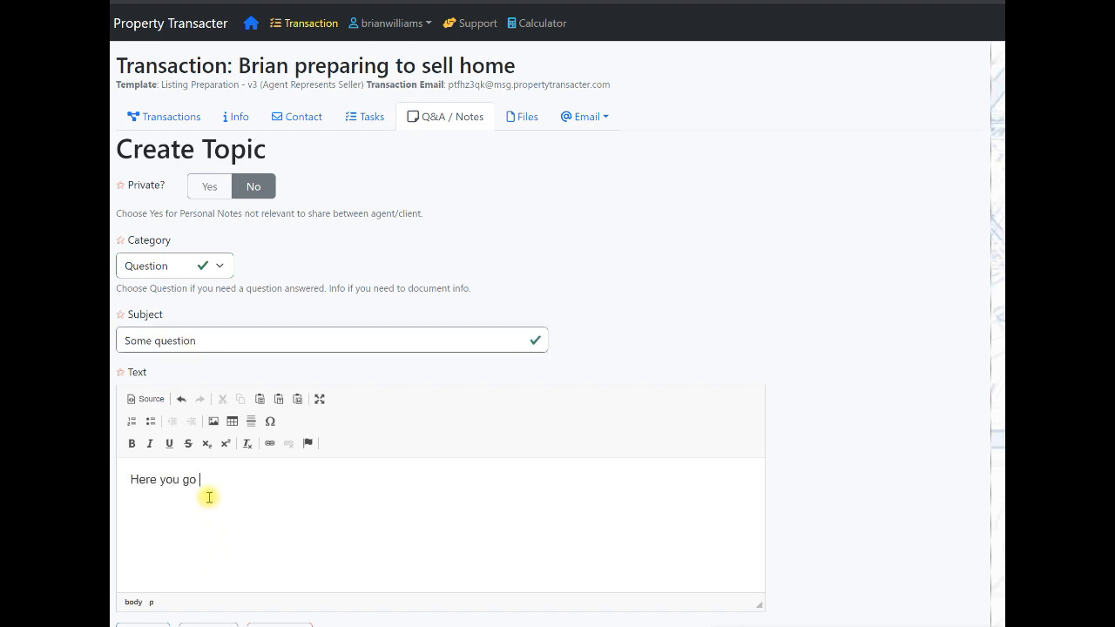
text( ... what is?)
scroll(261, 479, down, 1)
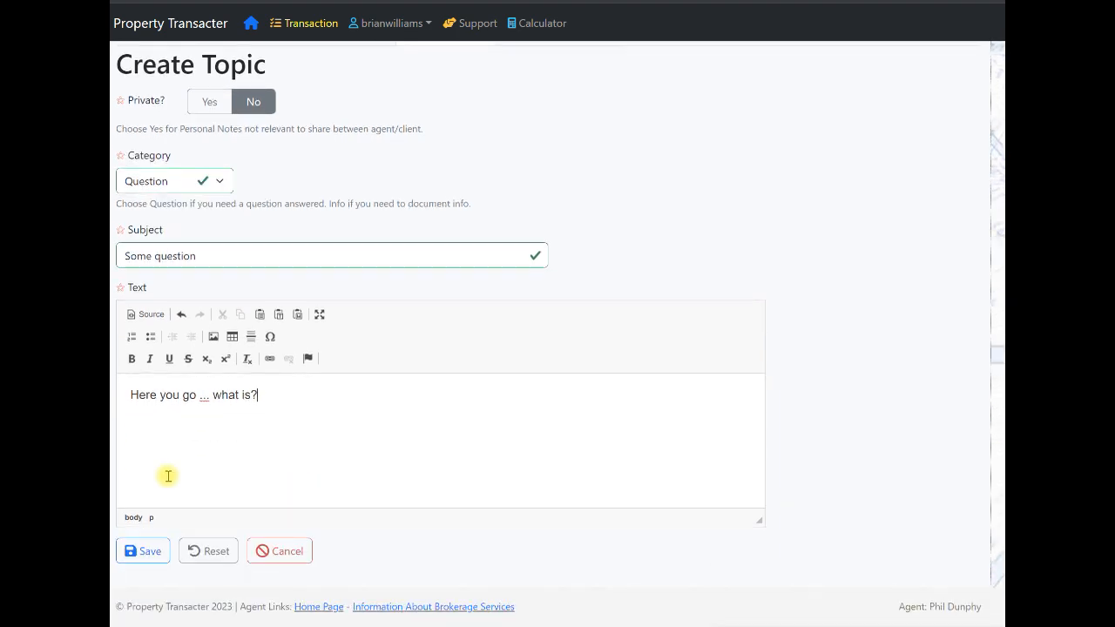
click(146, 554)
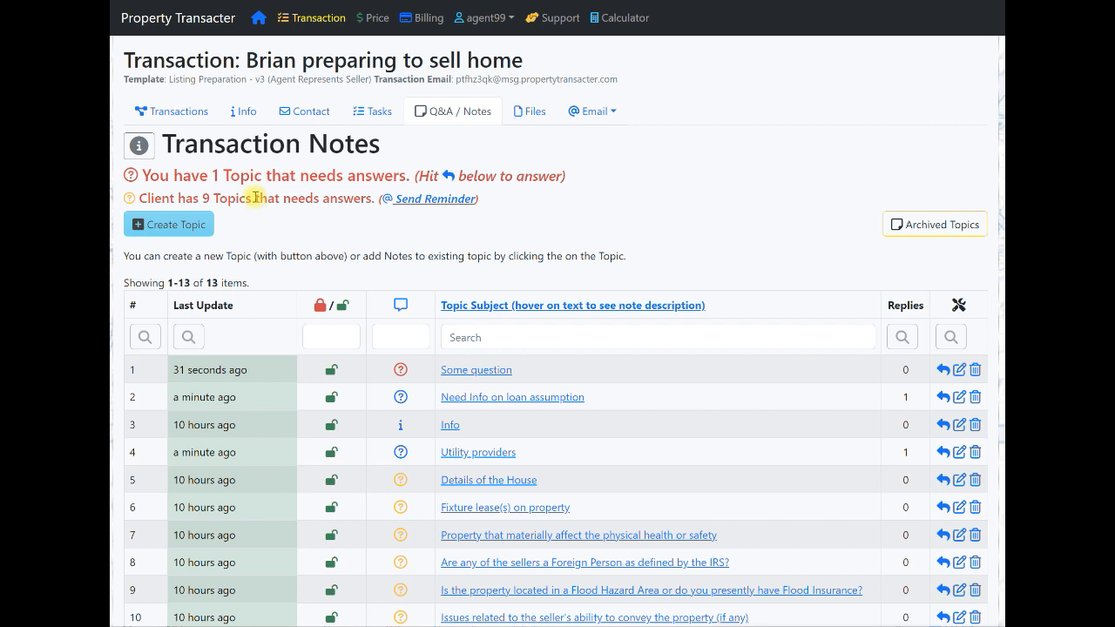
Step: Read the notices in the agent's transaction notes about topics awaiting answers from the client and from the agent
drag(139, 197, 350, 199)
click(313, 198)
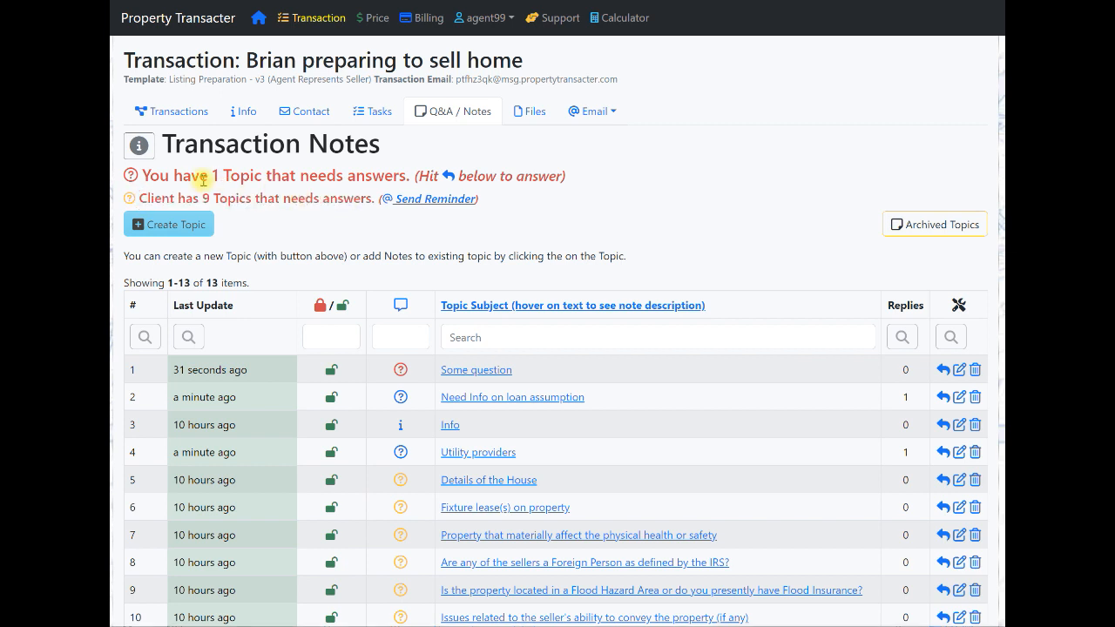
drag(148, 175, 298, 175)
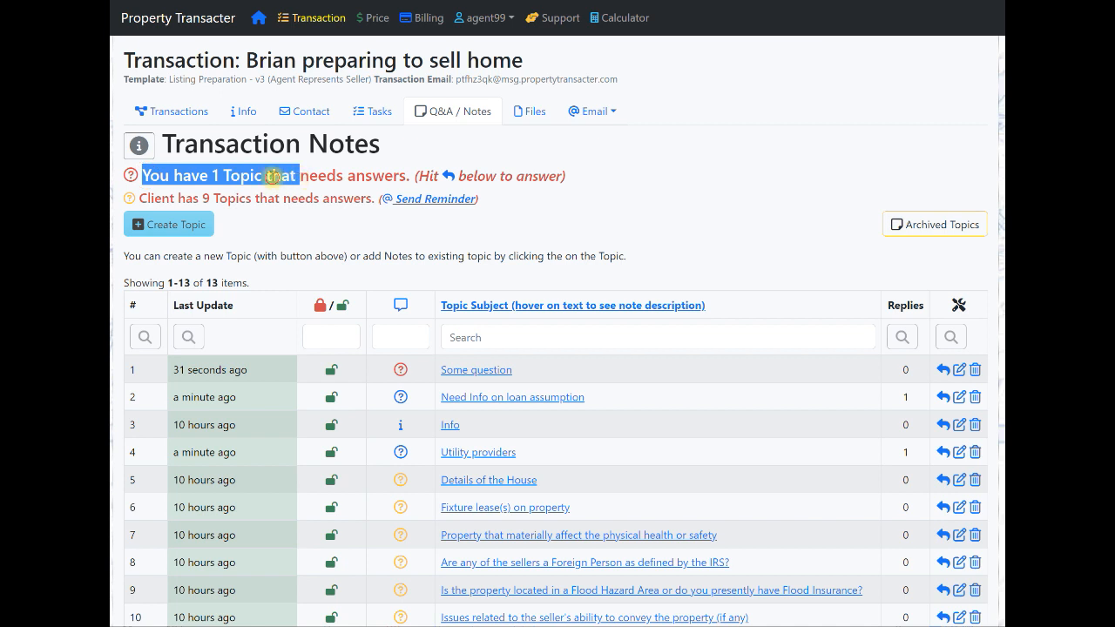
click(298, 176)
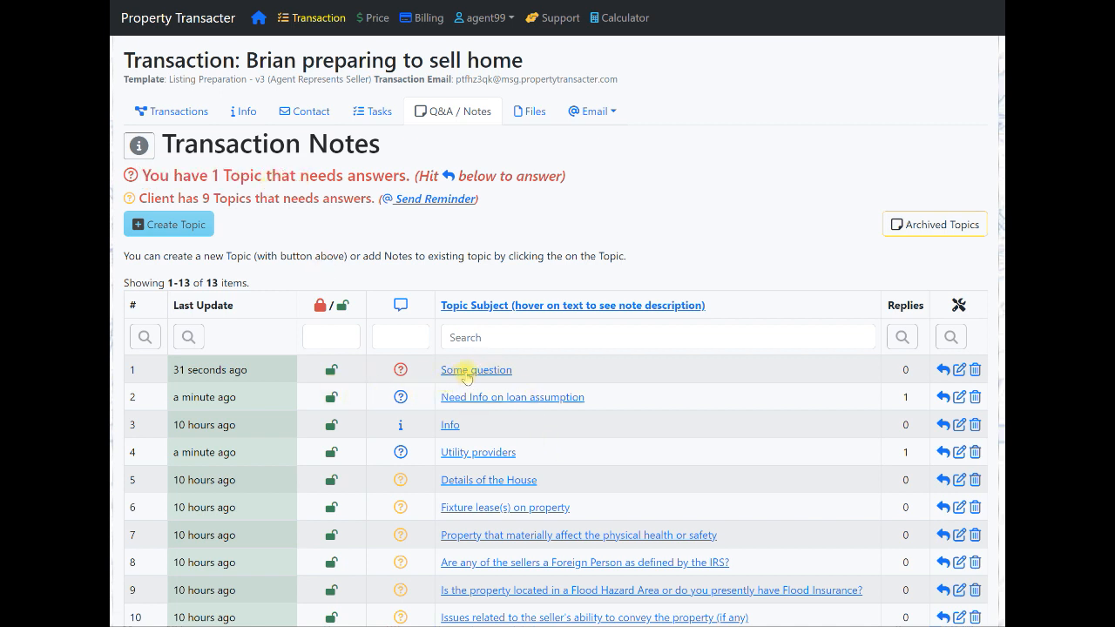
Step: Open the "Some question" thread as the agent and save a reply reading "Some answer"
mouse_move(467, 374)
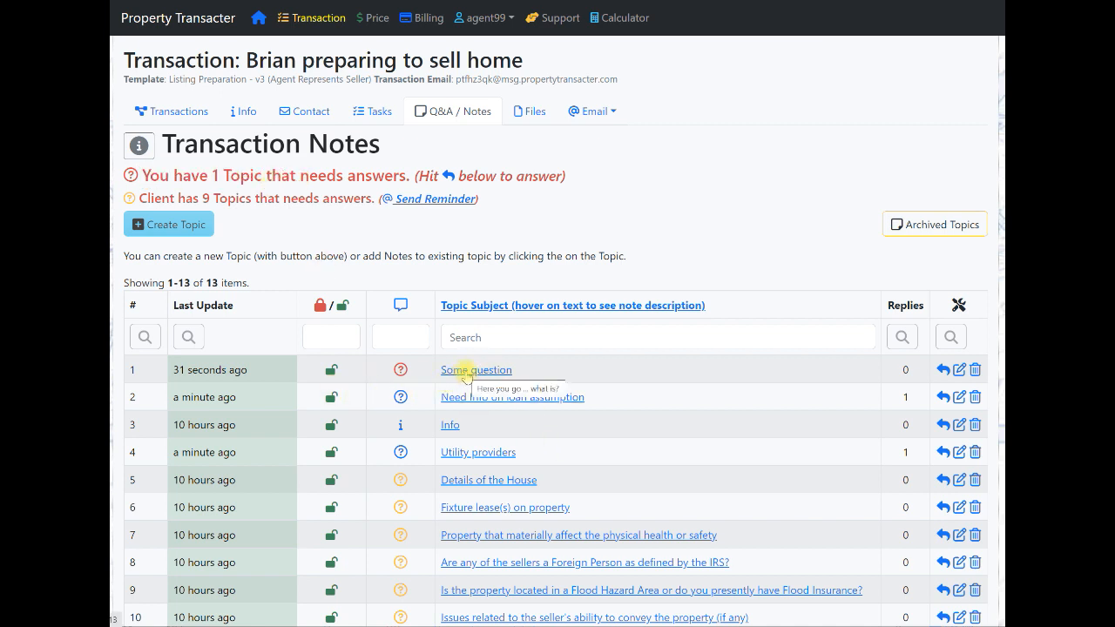
click(466, 371)
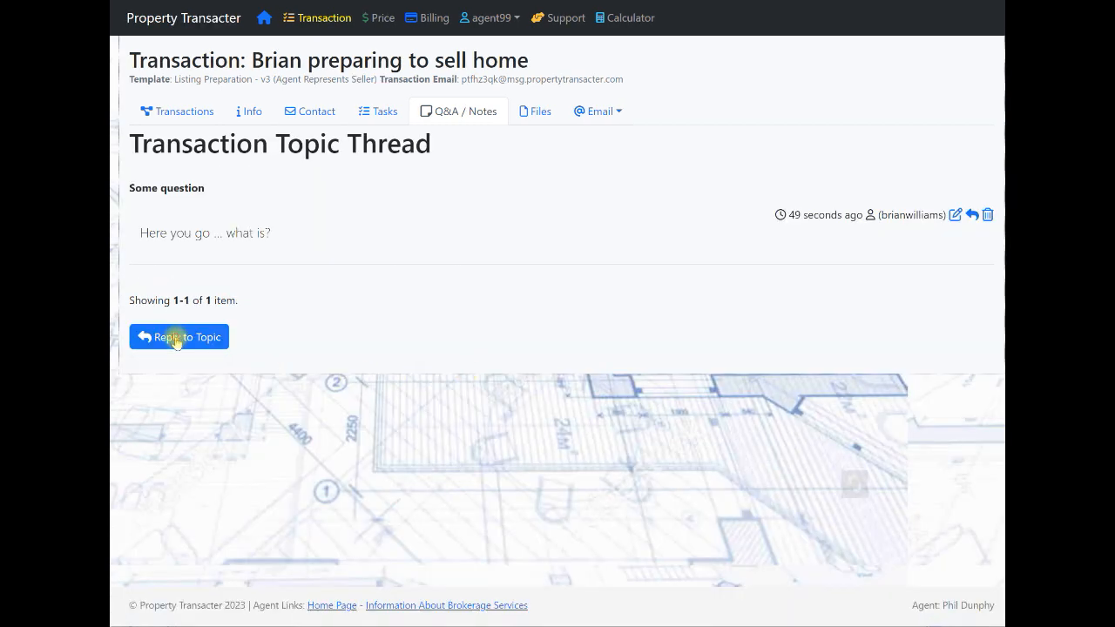
click(209, 341)
click(176, 525)
text(Some answer)
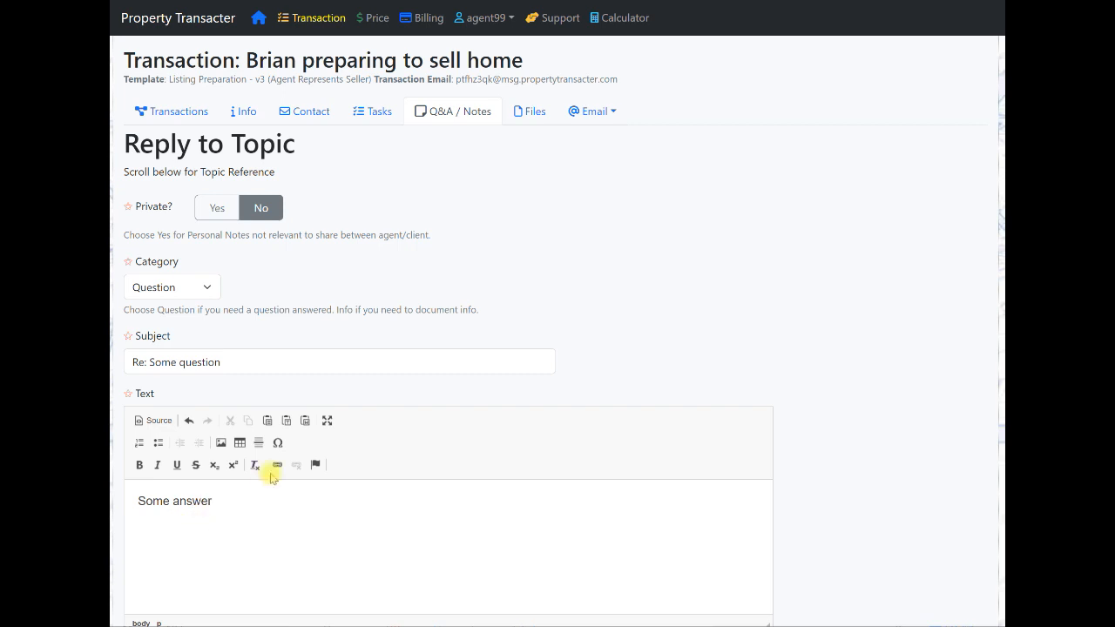
scroll(261, 470, down, 2)
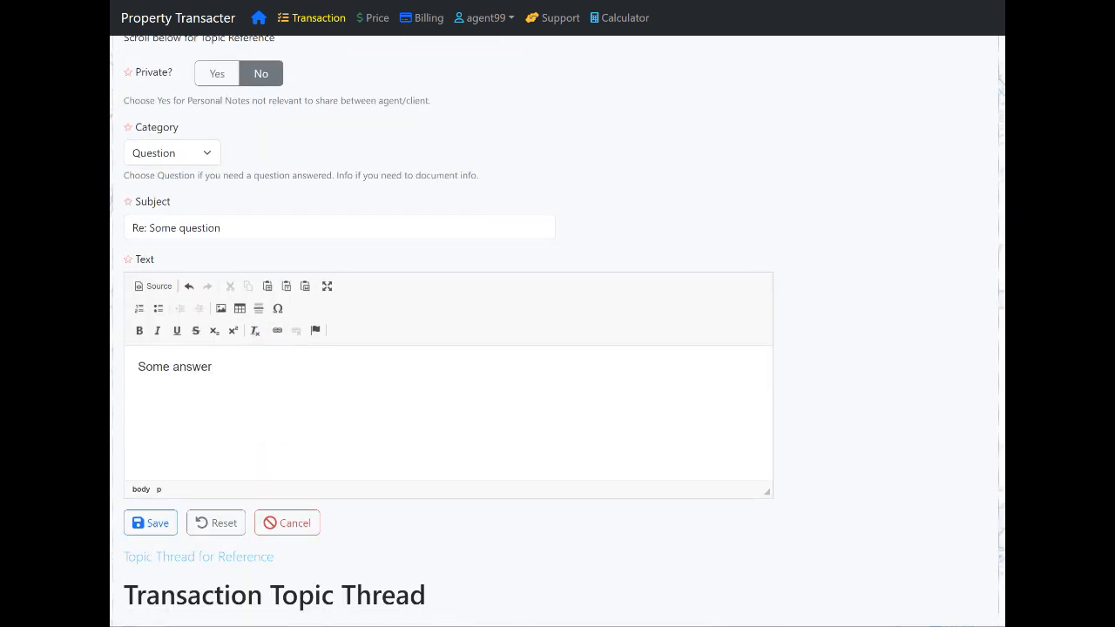
click(152, 528)
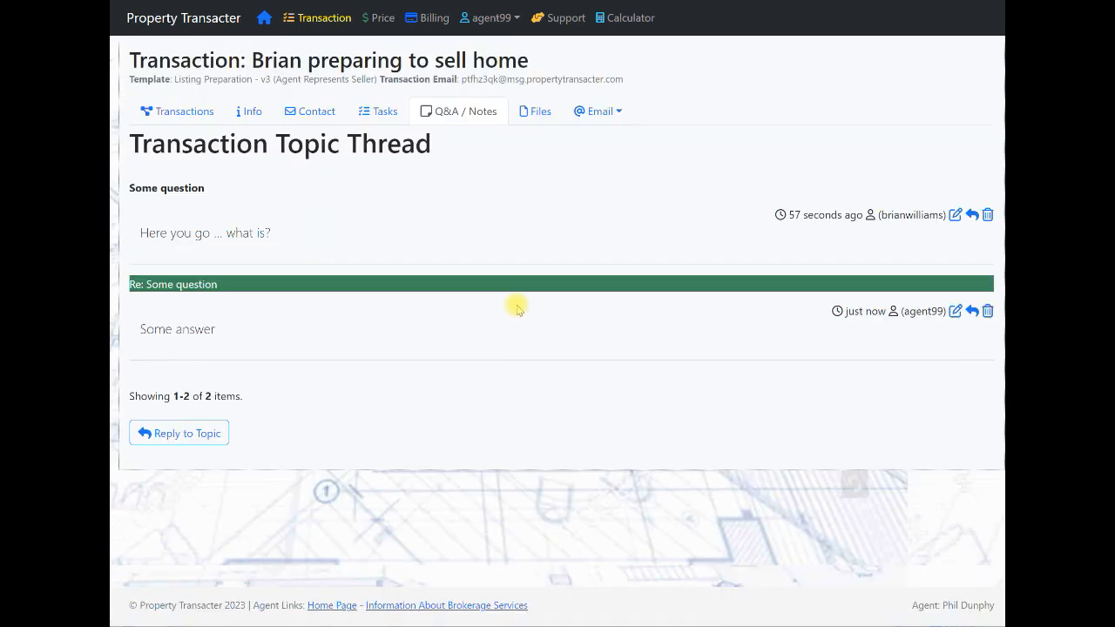
Step: Start a reminder to the client from the transaction notes, review the prefilled Q&A email and its recipients, and send it
click(466, 112)
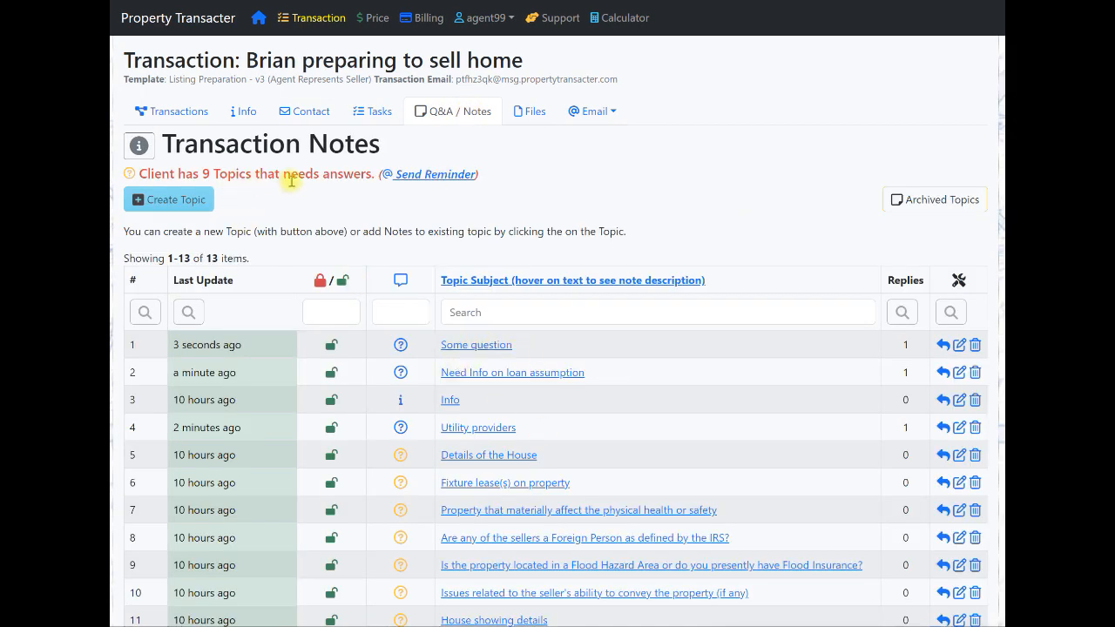
click(420, 175)
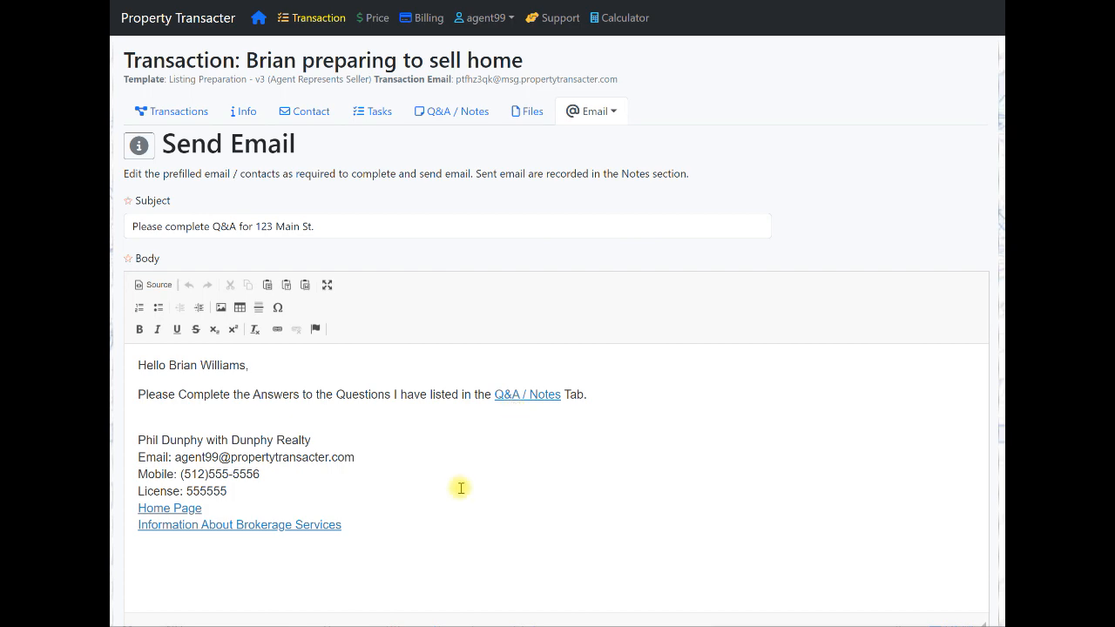
scroll(461, 488, down, 3)
scroll(461, 488, up, 3)
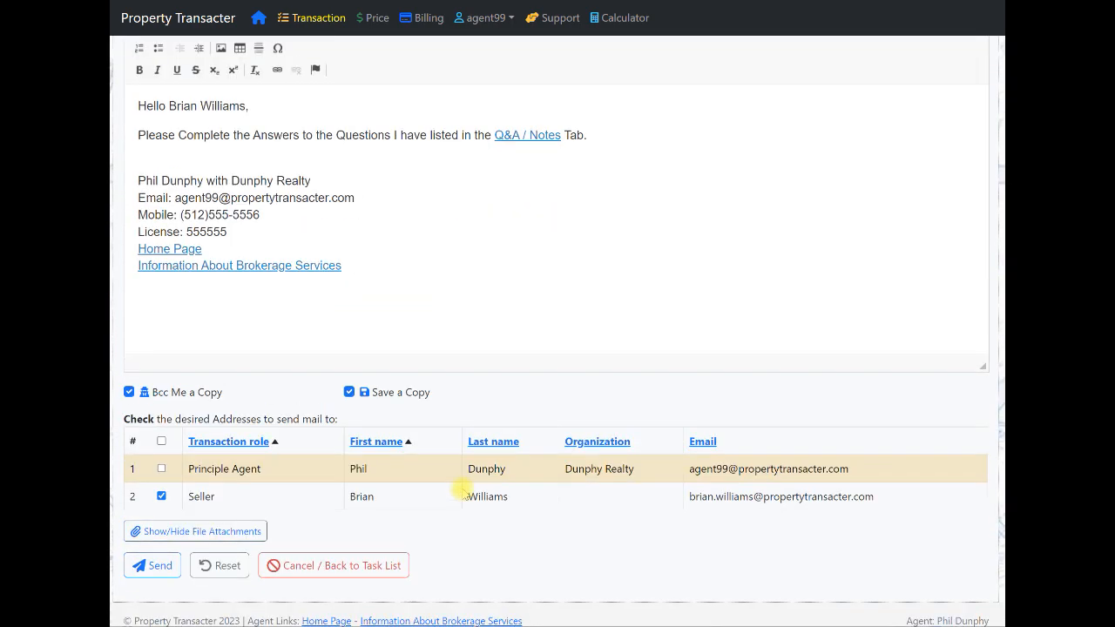
scroll(353, 522, down, 3)
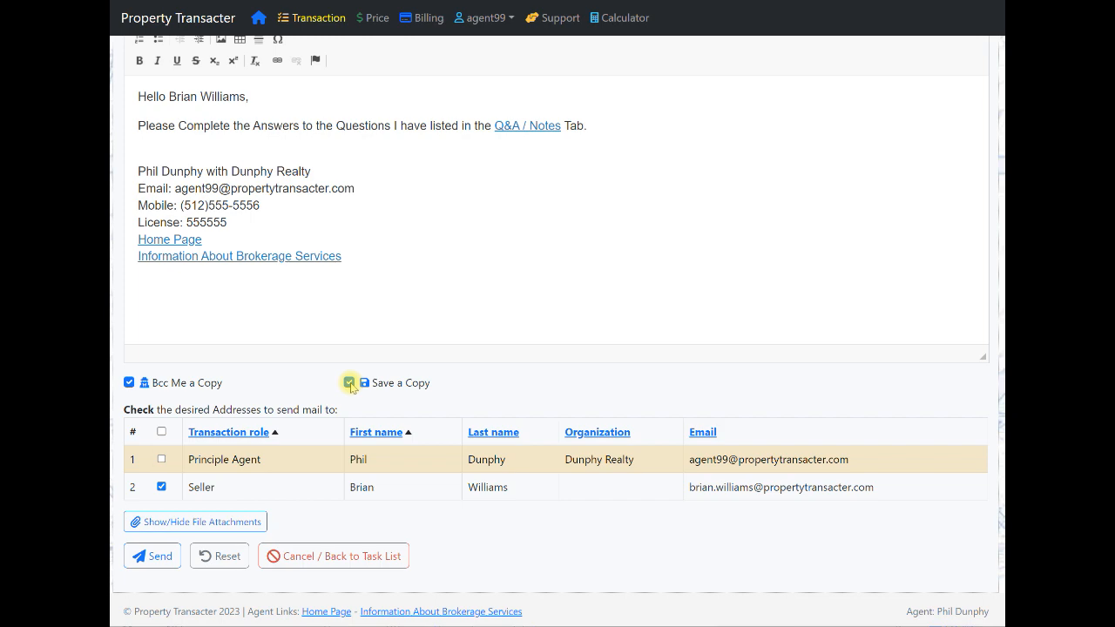
scroll(374, 392, up, 3)
scroll(287, 453, down, 3)
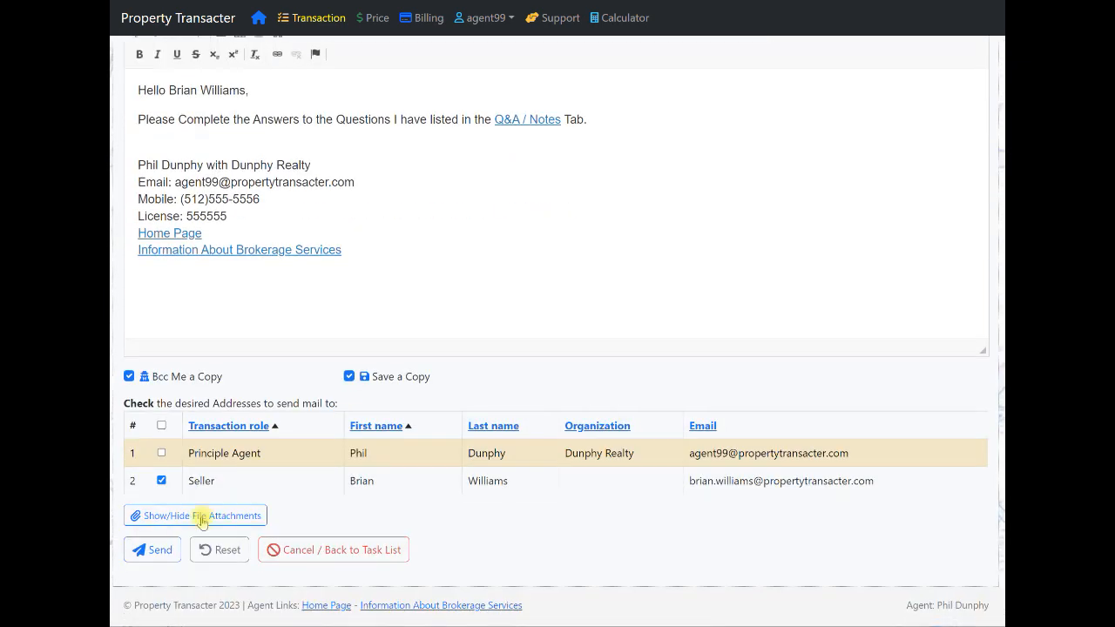
click(157, 548)
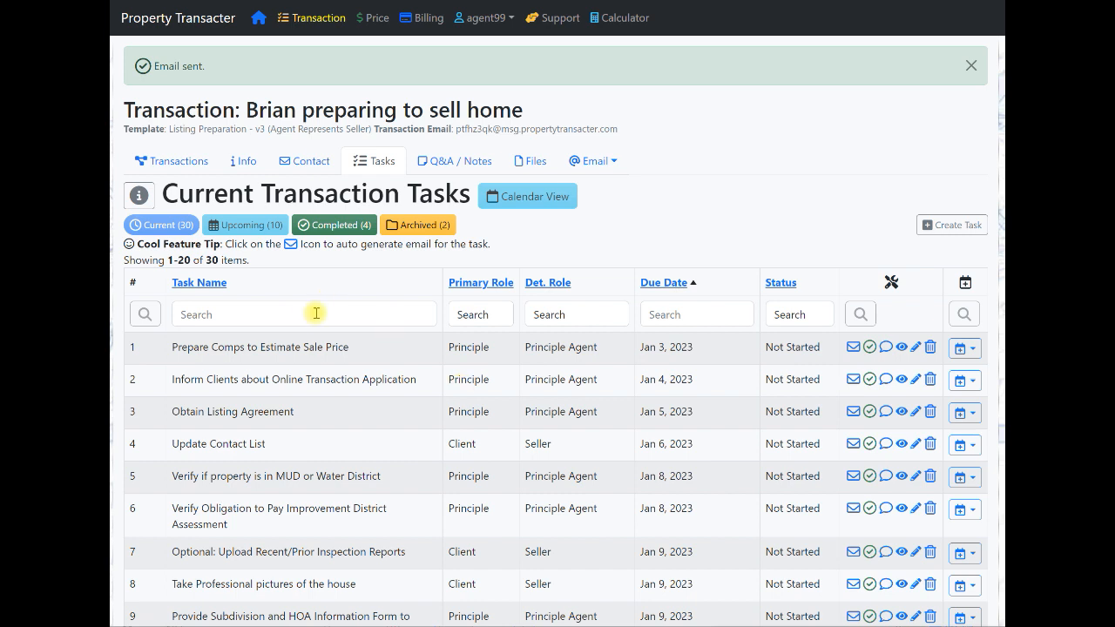
Step: Open the transaction's list of emails and check the entry "Please complete Q&A for 123 Main St."
click(610, 165)
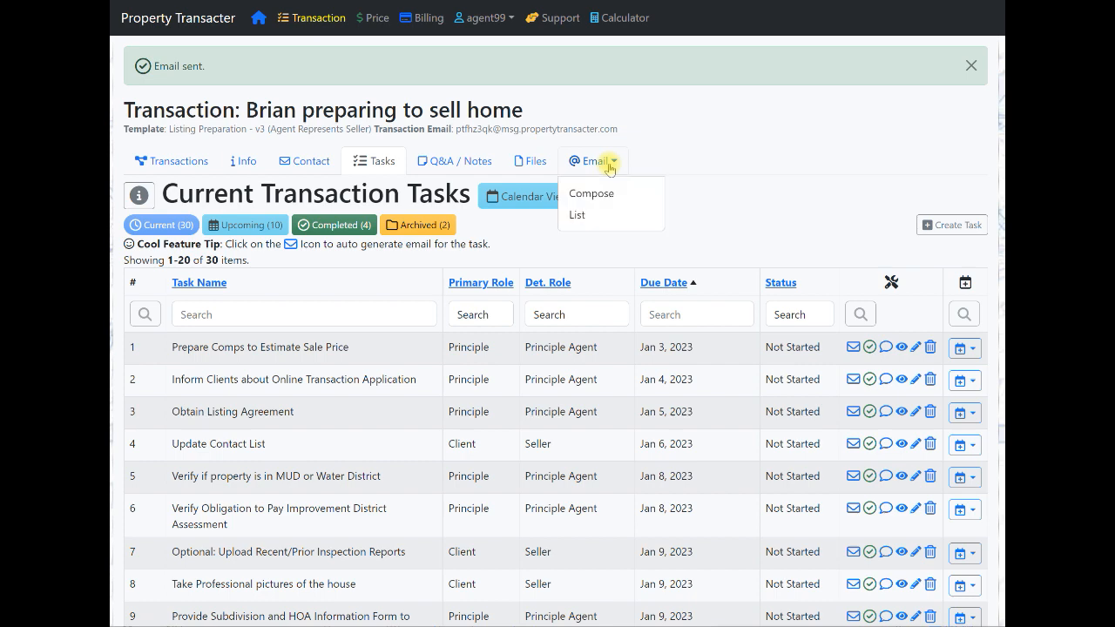
click(576, 216)
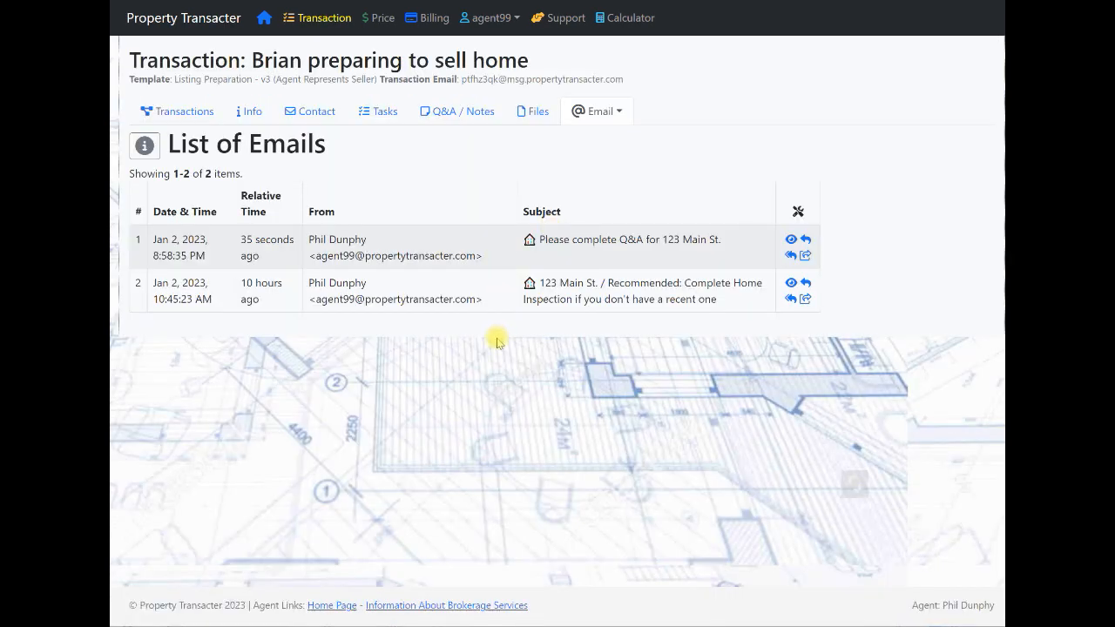
drag(542, 240, 737, 240)
click(697, 250)
Step: Return to the transaction notes and read the description of the topic on property affecting physical health or safety
click(461, 111)
scroll(437, 427, down, 2)
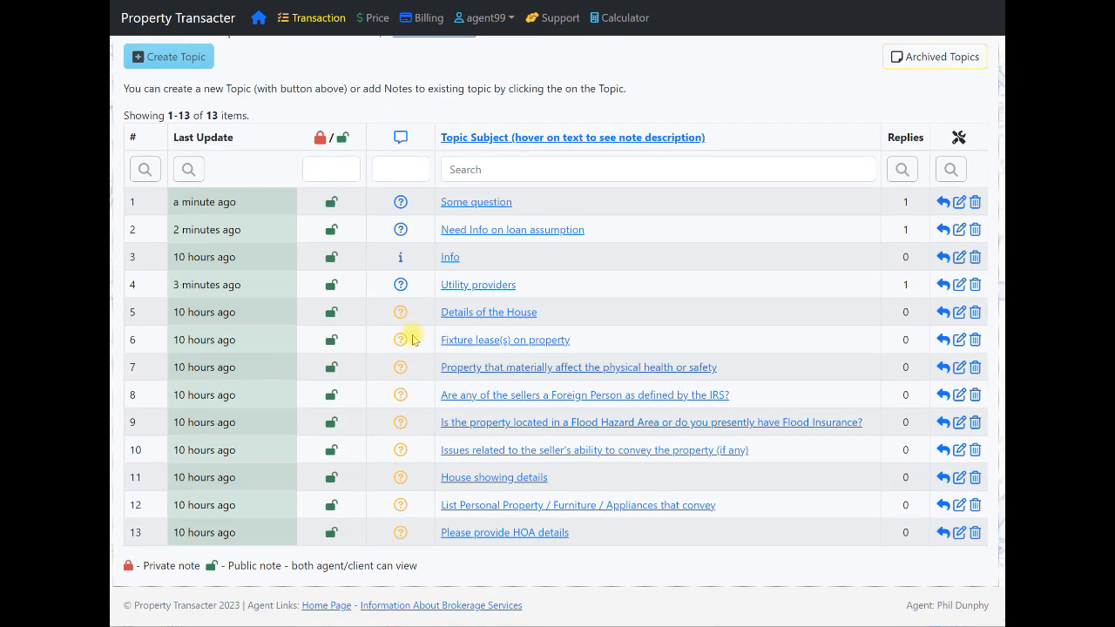
mouse_move(445, 377)
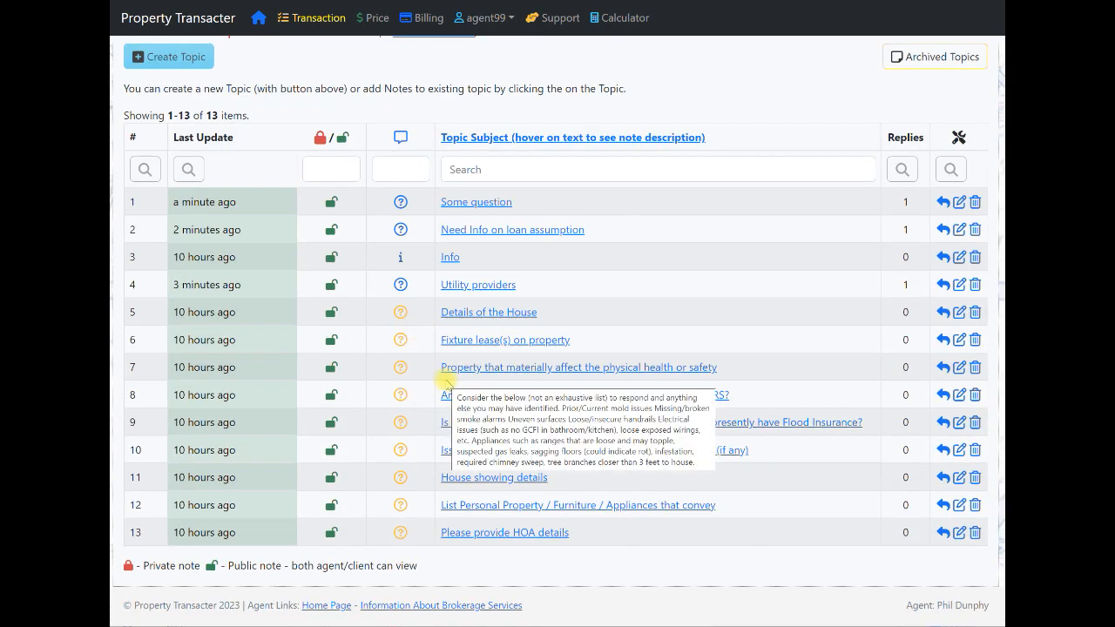
scroll(537, 334, up, 2)
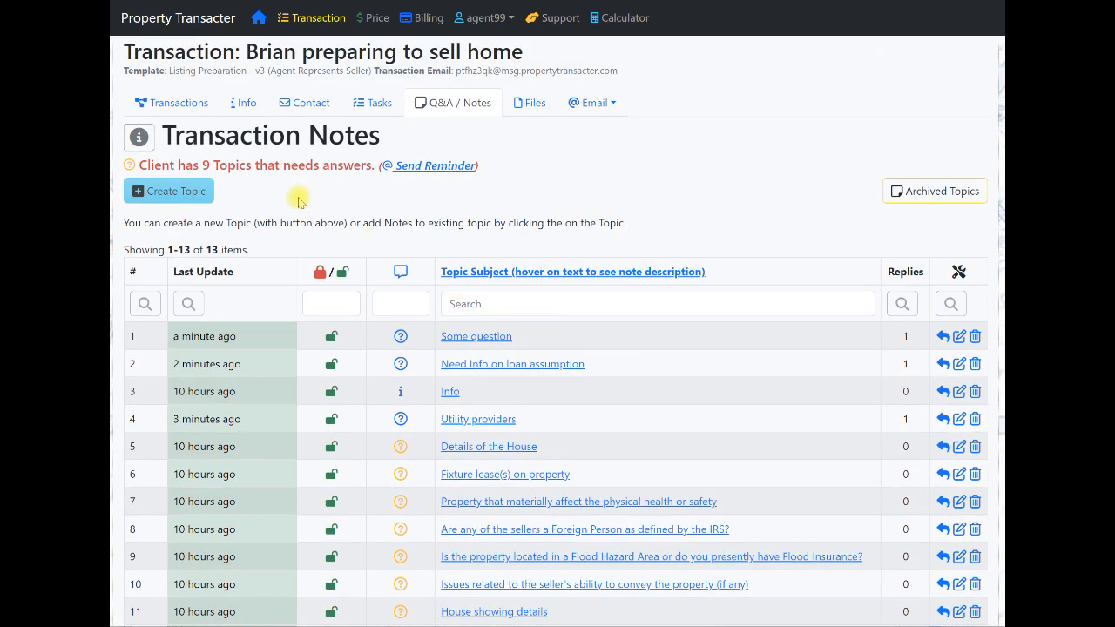
Step: Start a new topic with the category Informational and the subject "Some info about the house"
click(161, 190)
click(175, 259)
click(179, 308)
click(191, 336)
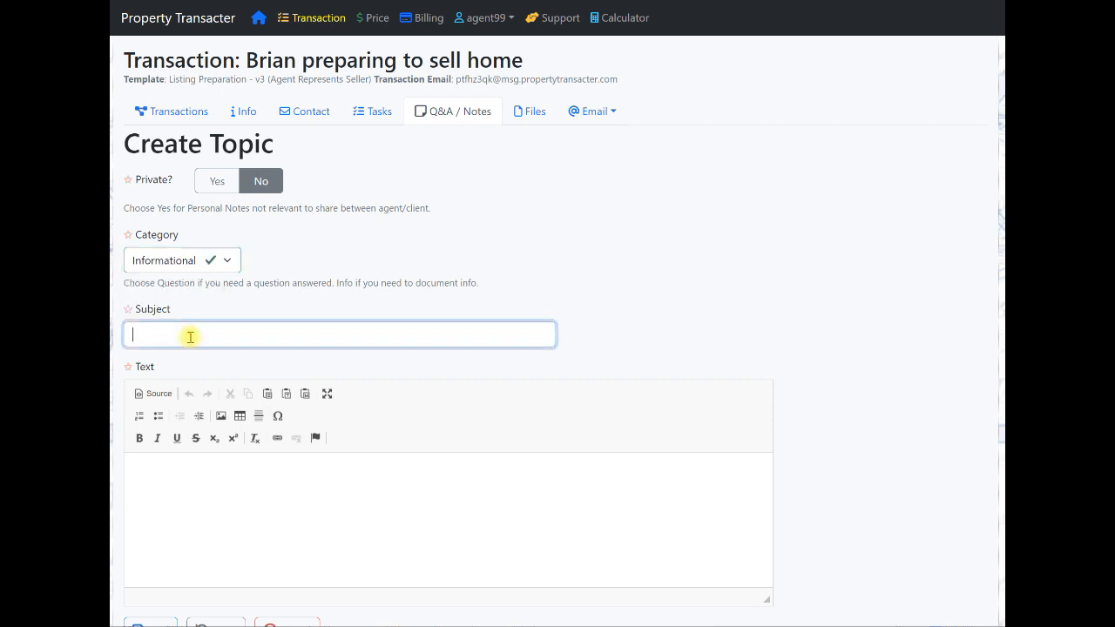
text(Some info about the house)
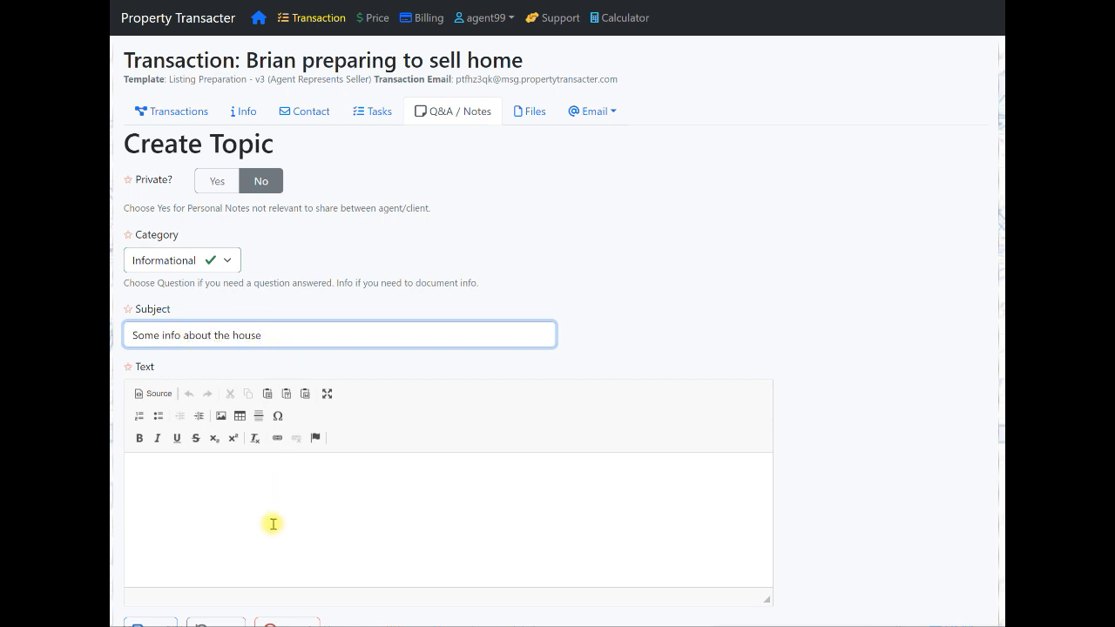
Step: Copy the subject "Some info about the house" into the new topic's text
drag(275, 338, 123, 336)
key(ctrl+c)
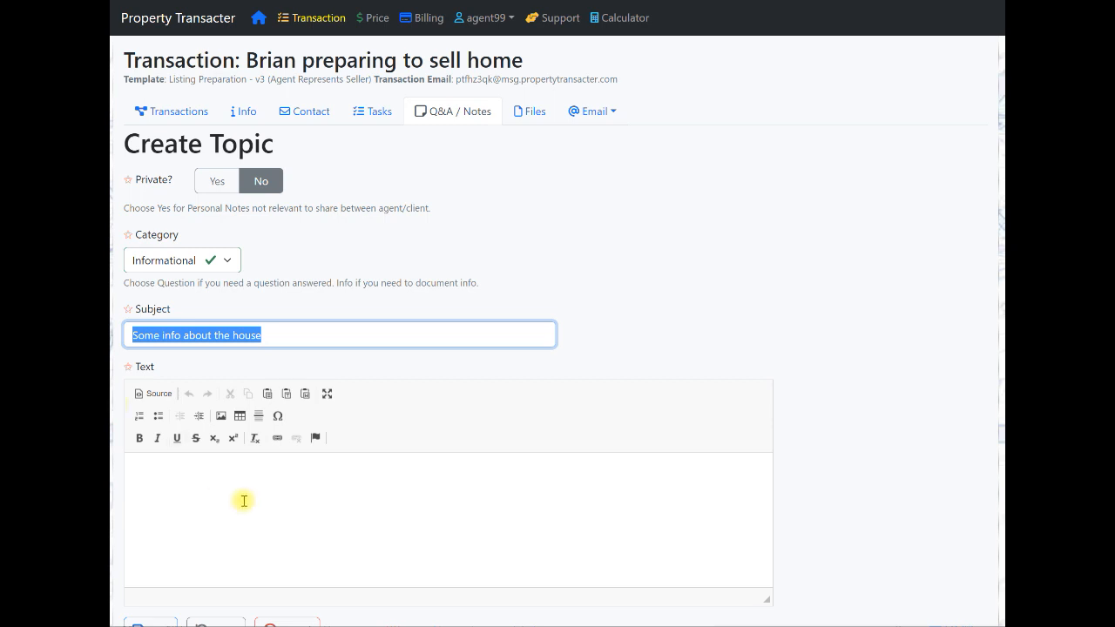
click(241, 505)
key(ctrl+v)
scroll(435, 448, down, 1)
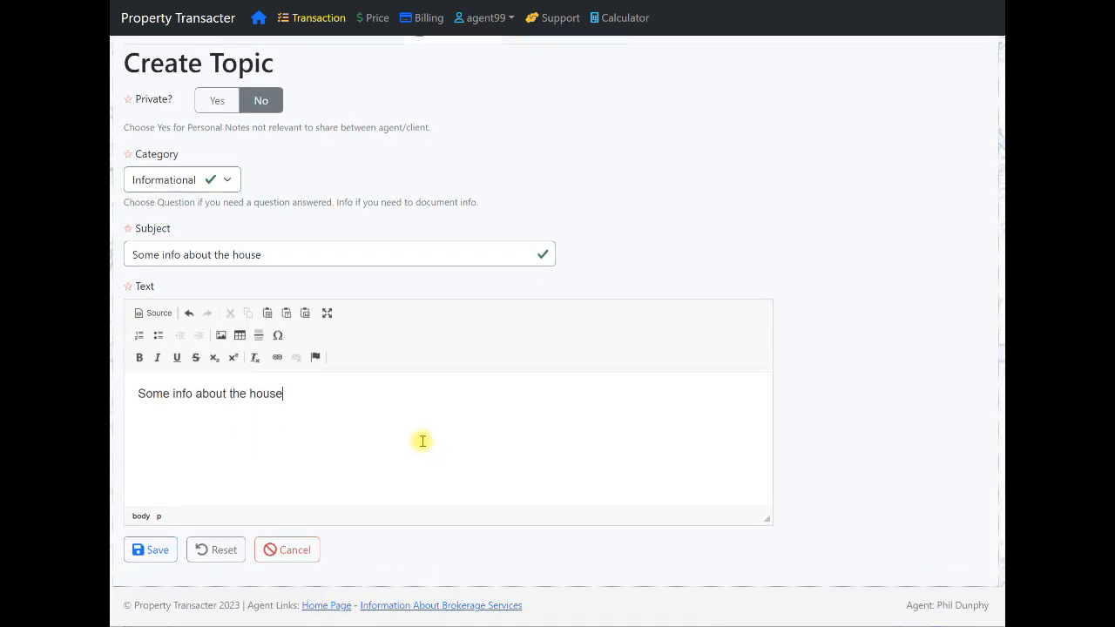
Step: Keep the new topic "Some info about the house" non-private and save it to the transaction notes
scroll(424, 440, up, 1)
scroll(267, 415, down, 1)
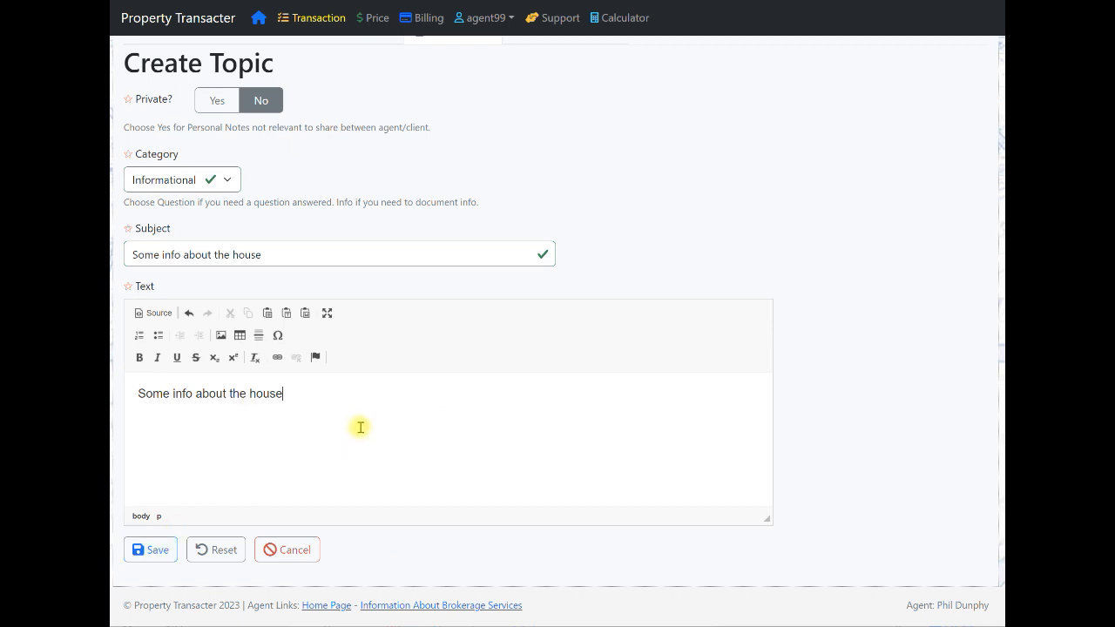
scroll(361, 424, up, 1)
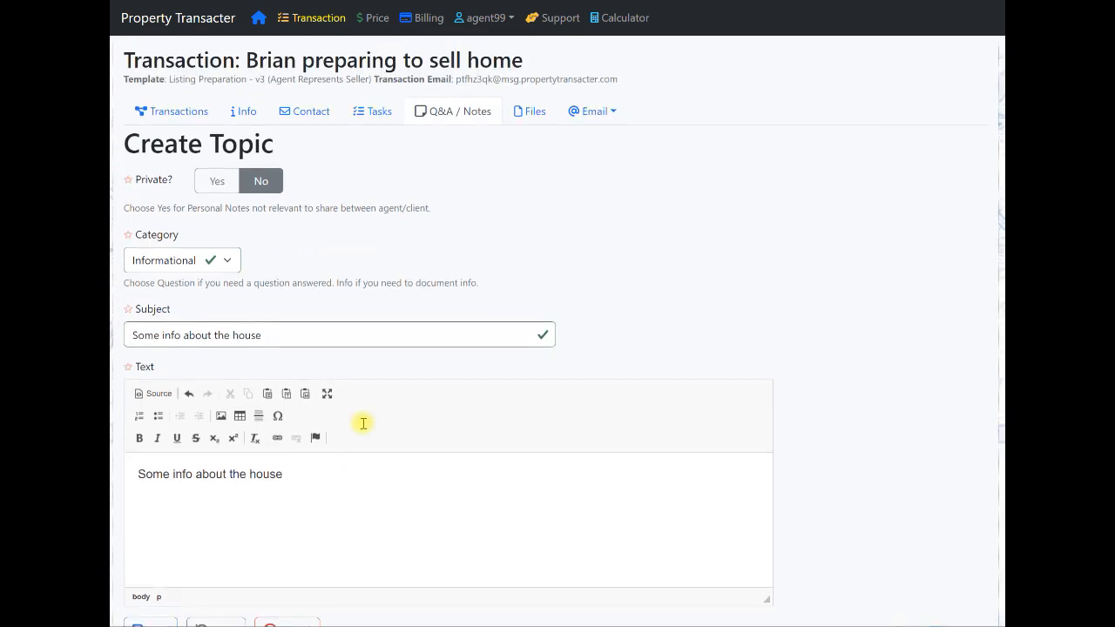
click(216, 181)
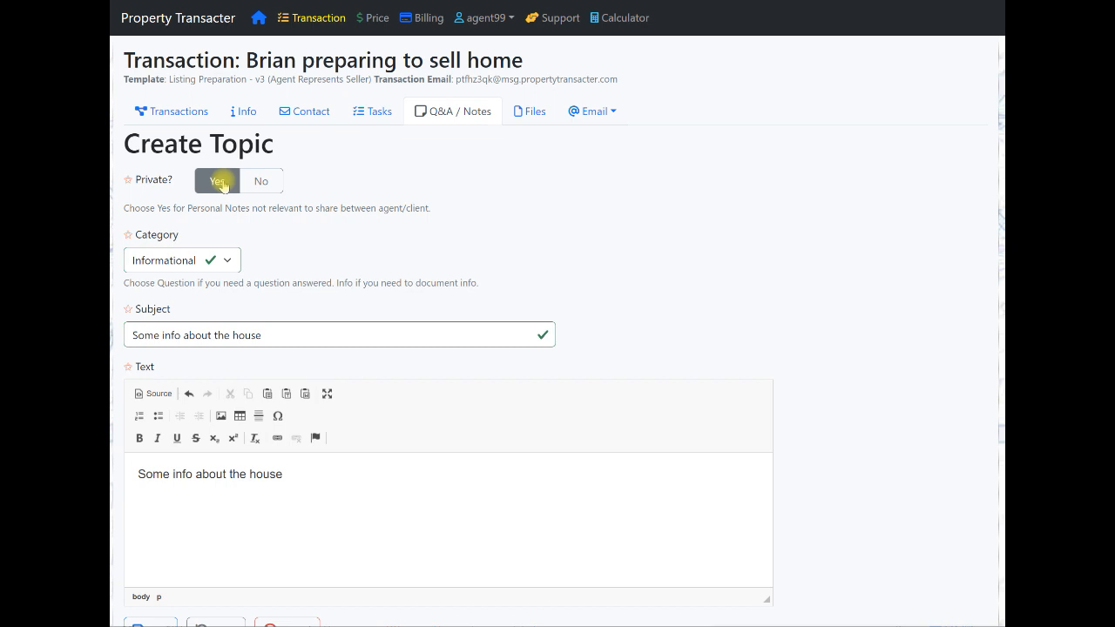
click(260, 181)
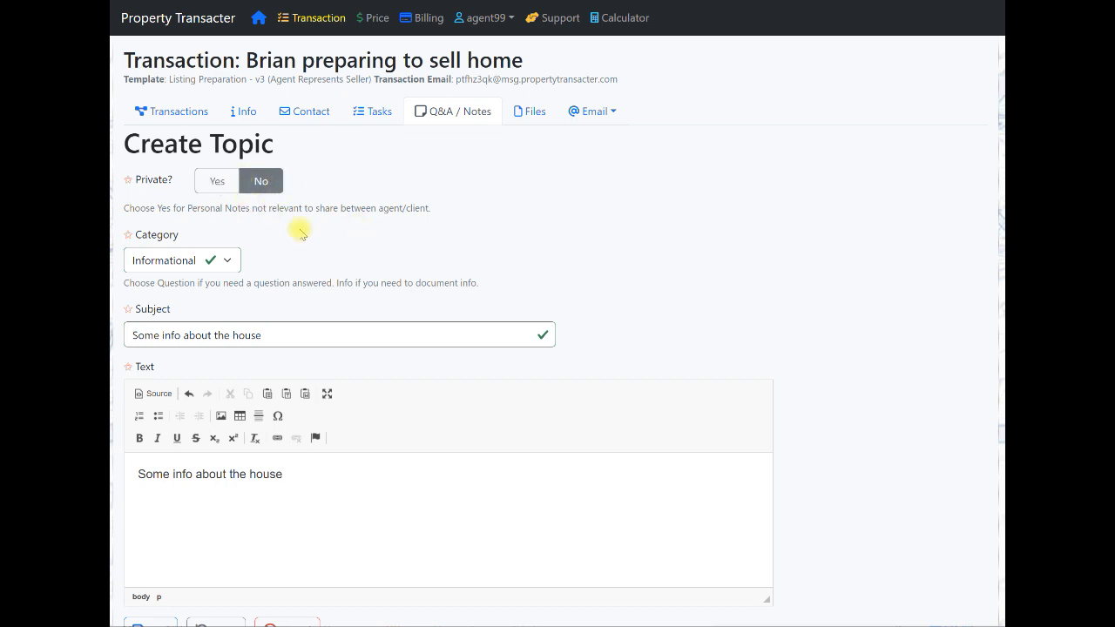
scroll(299, 233, down, 2)
click(150, 546)
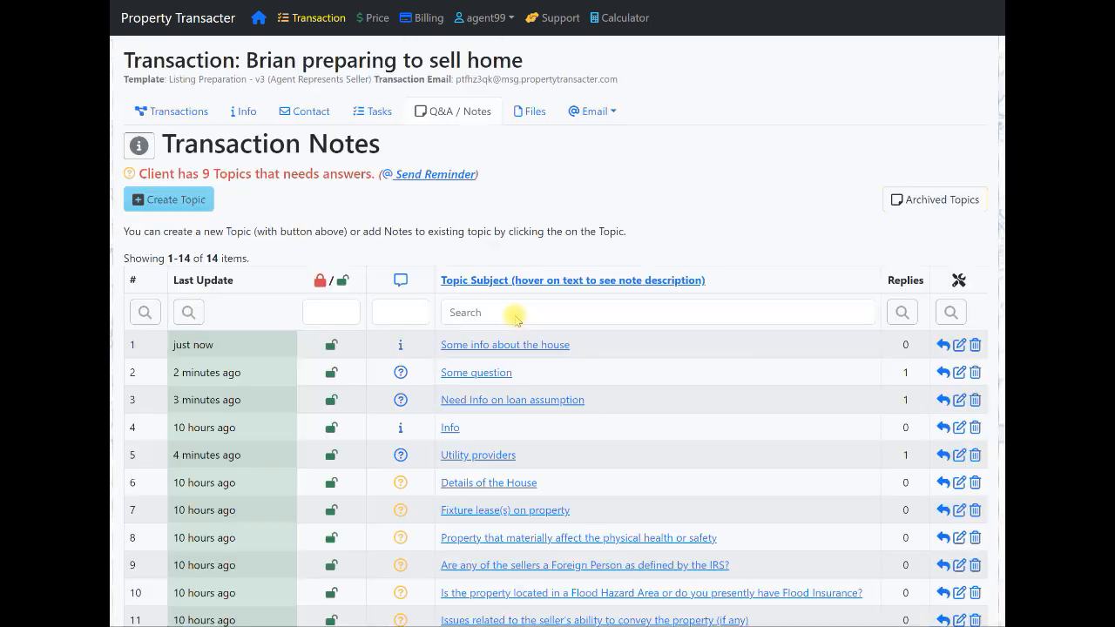
Step: Check the new topic in the notes list and read the help on Transaction Notes and its symbols
mouse_move(552, 360)
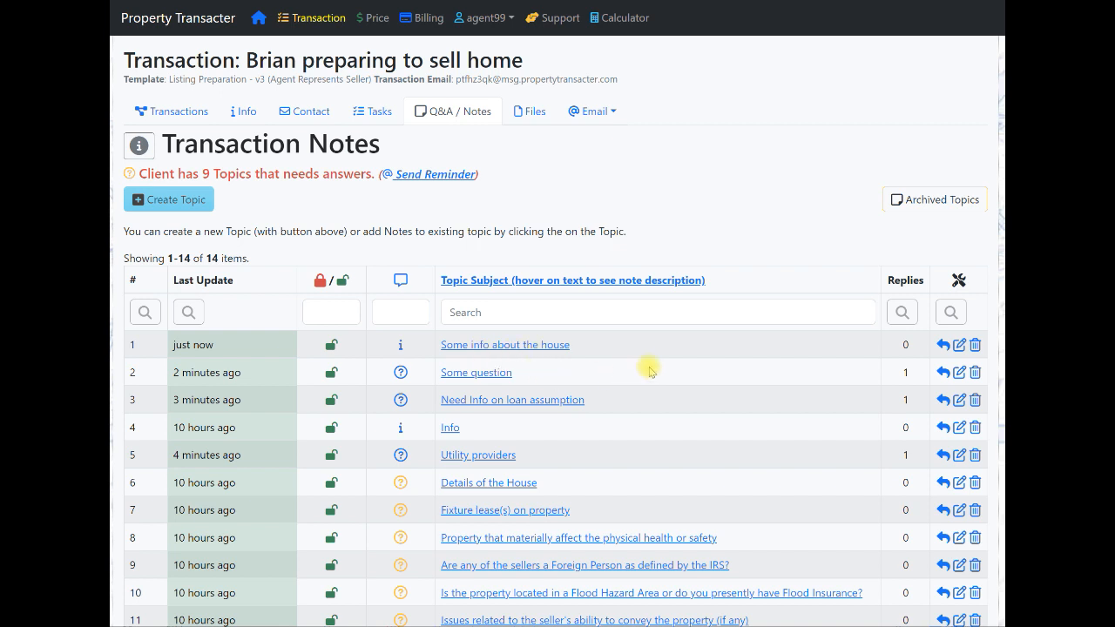
mouse_move(650, 377)
click(139, 148)
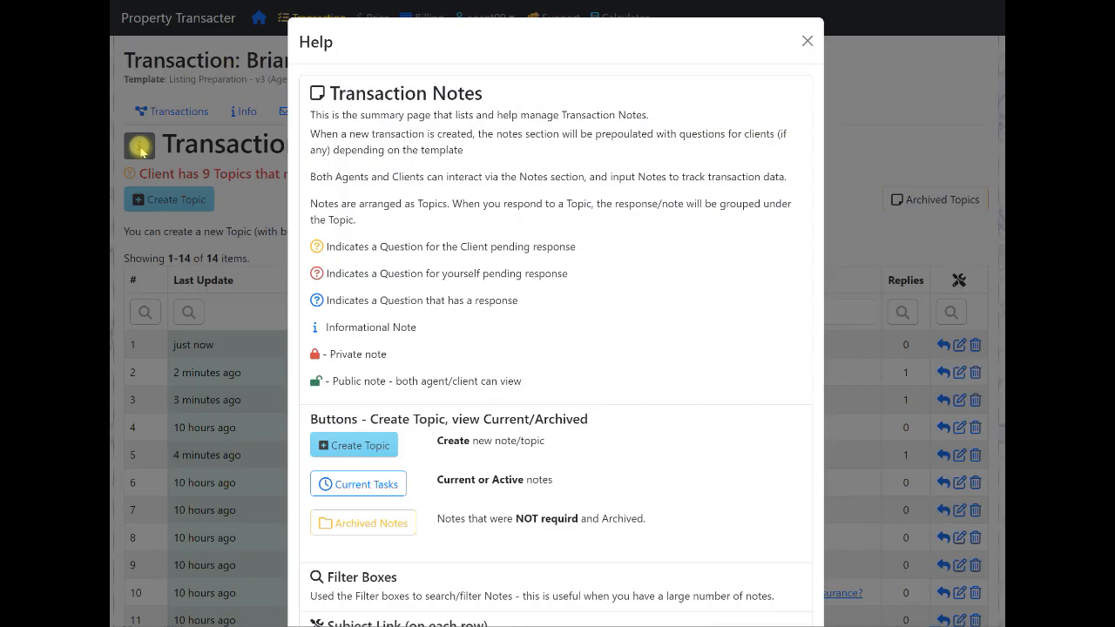
click(806, 42)
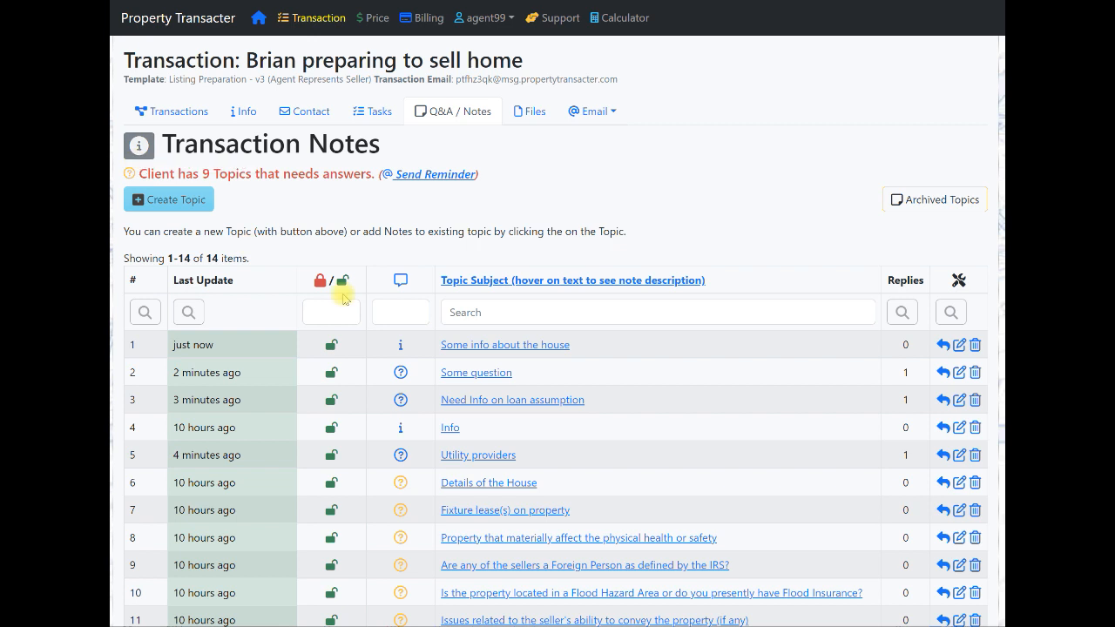
Step: Open the listing preparation transaction and mark its current tasks as completed, starting with "Prepare Comps to Estimate Sale Price"
mouse_move(609, 369)
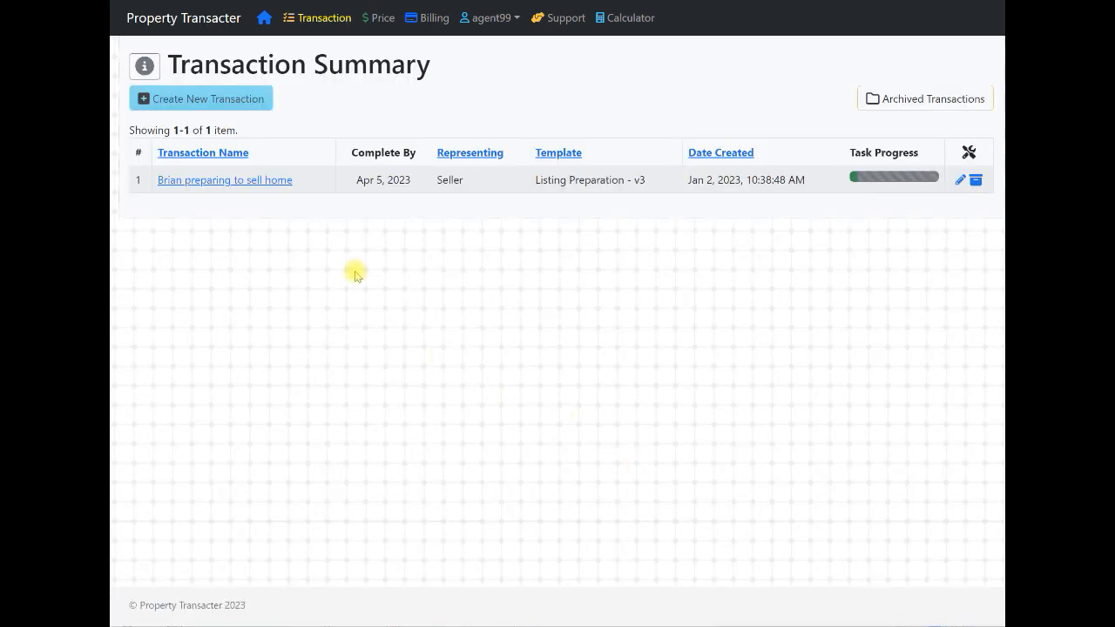
click(243, 180)
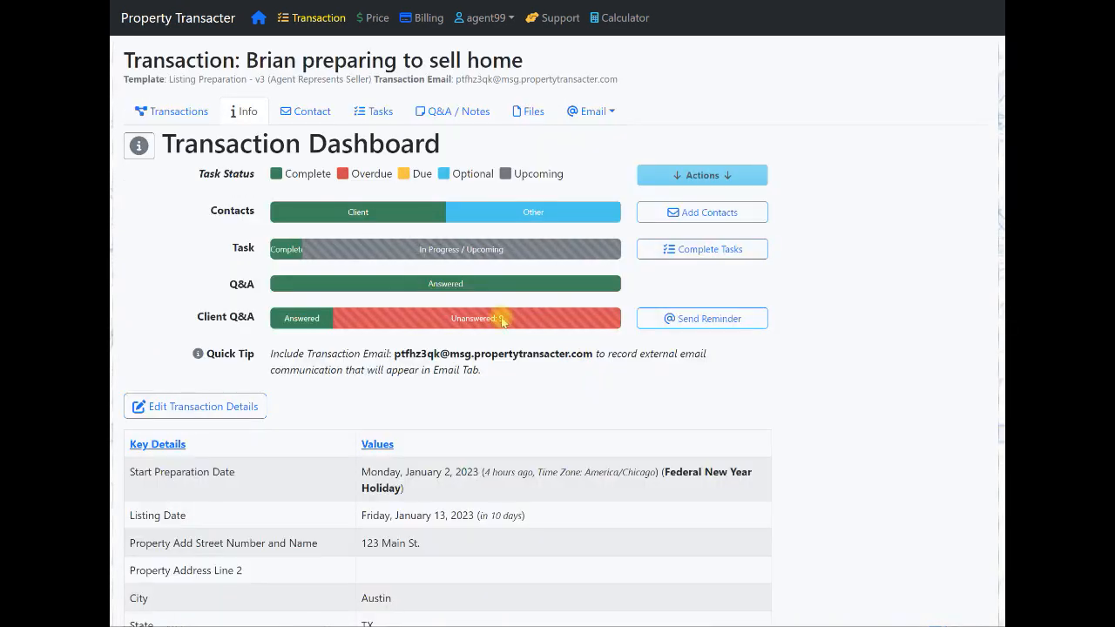
click(369, 114)
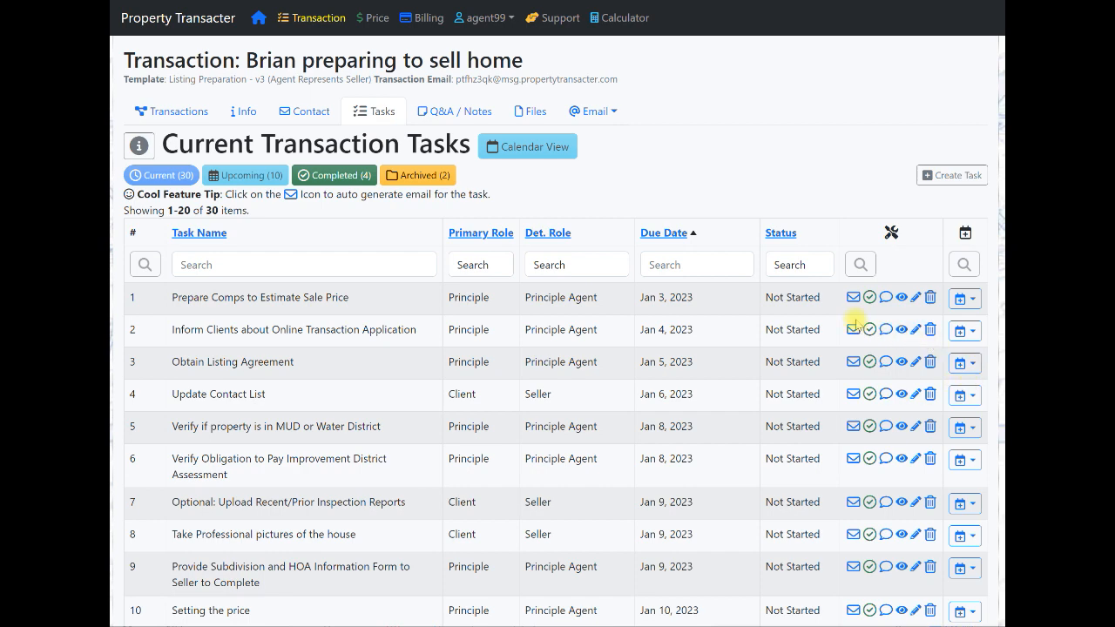
click(869, 298)
click(869, 298)
click(869, 298)
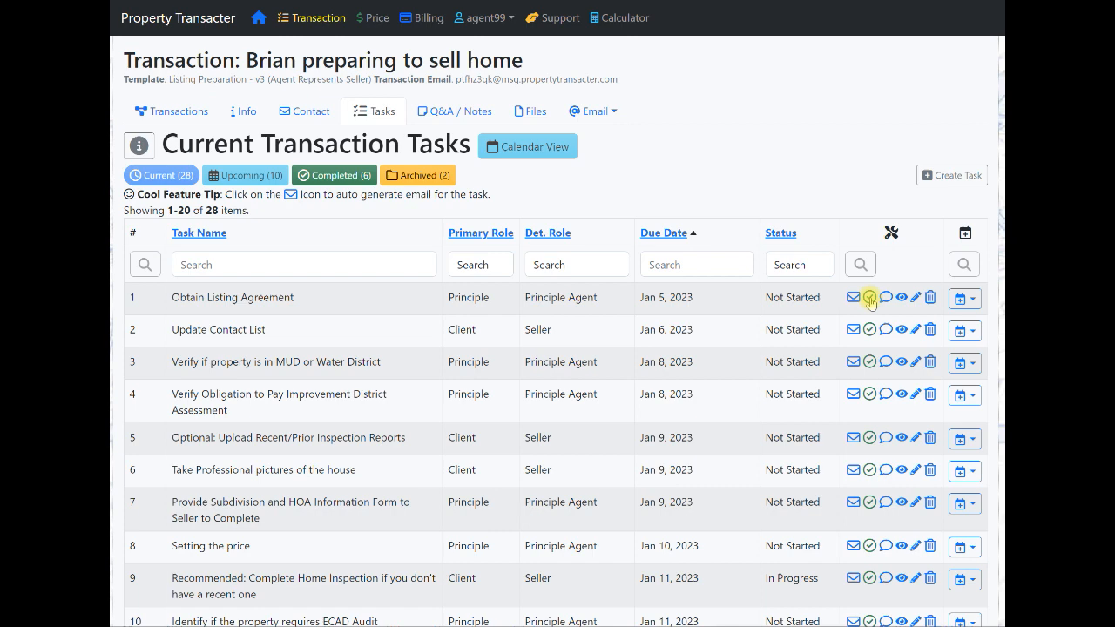
click(869, 297)
click(869, 298)
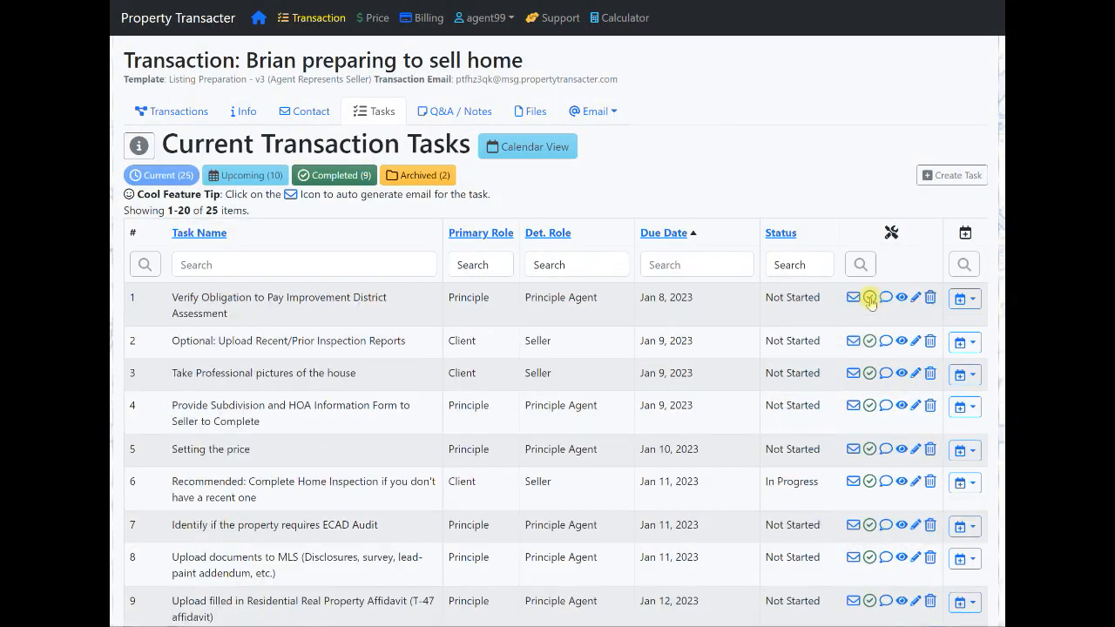
click(869, 298)
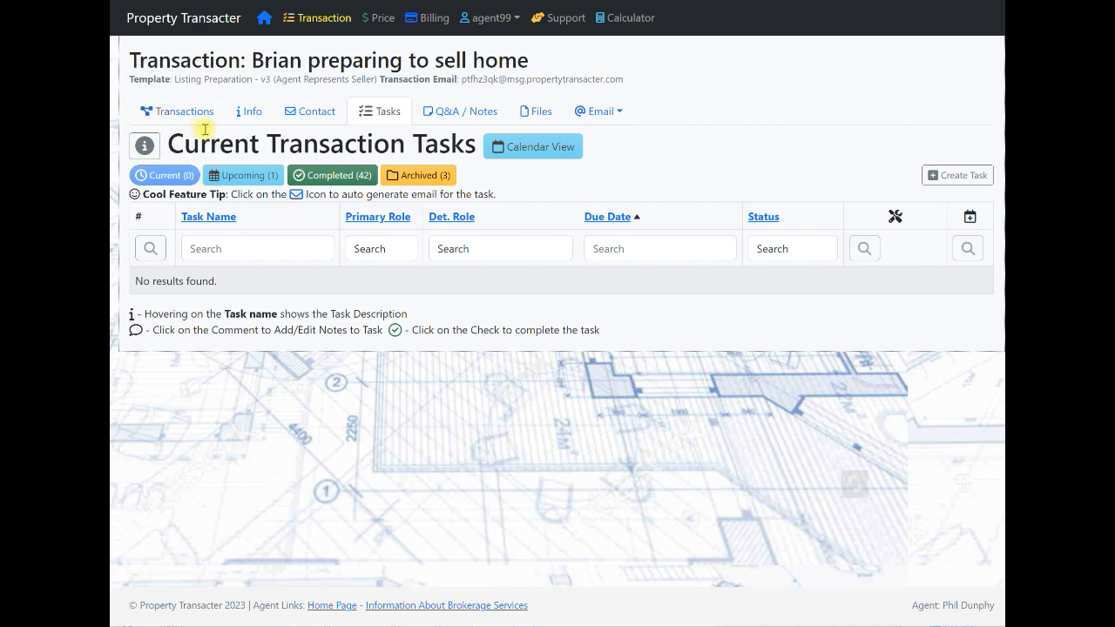
Step: Check the task progress in the transaction summary and review the transaction's completed, archived and upcoming tasks
click(177, 111)
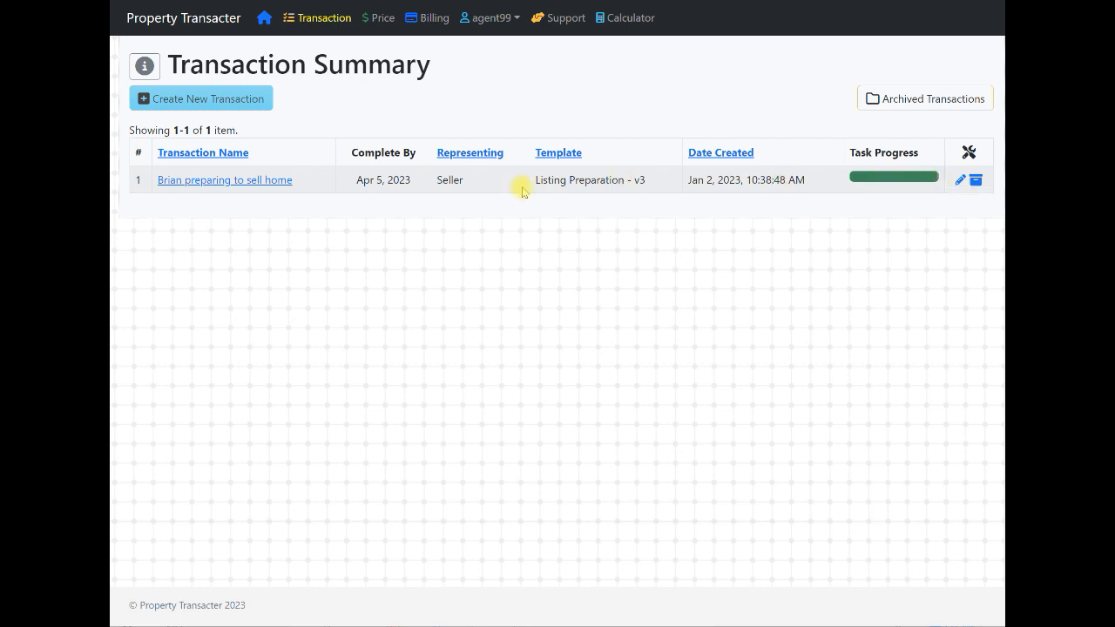
click(252, 180)
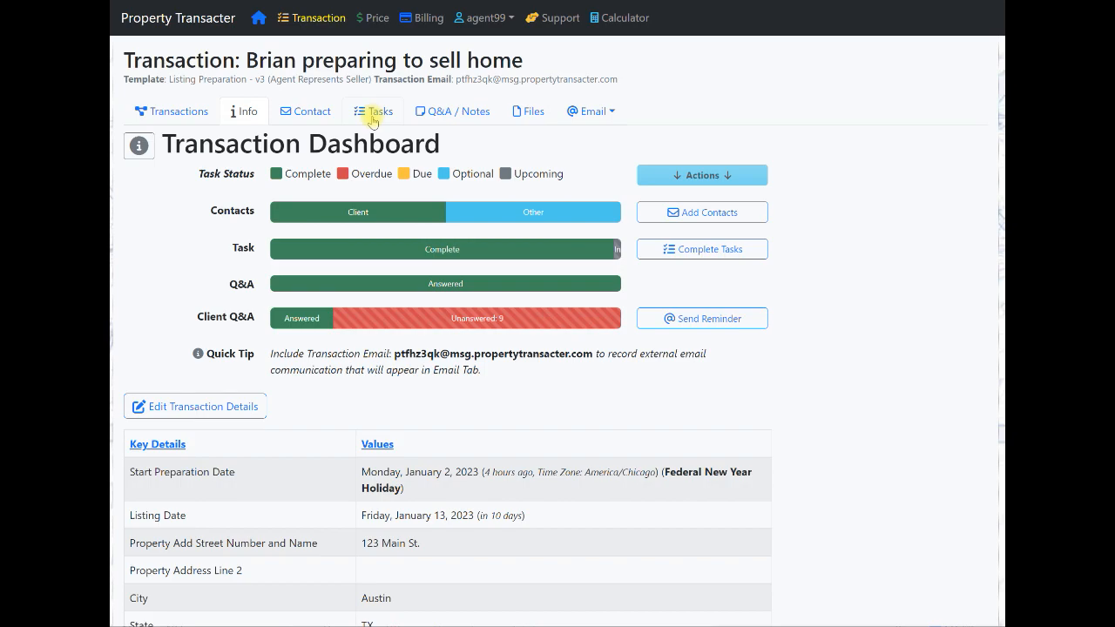
click(372, 112)
click(325, 175)
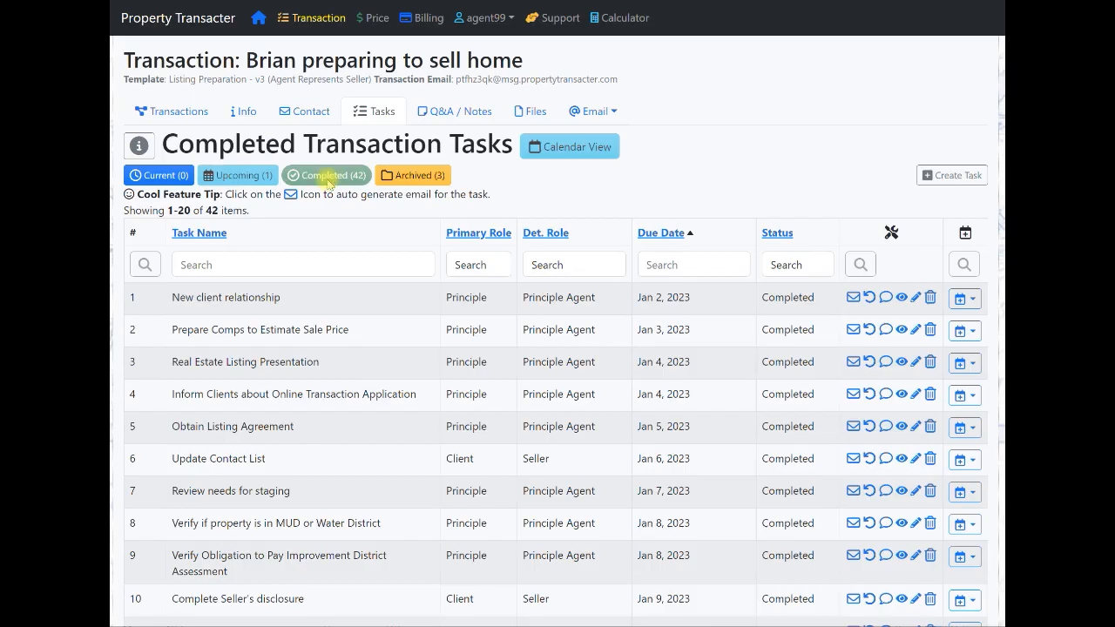
click(408, 175)
click(245, 175)
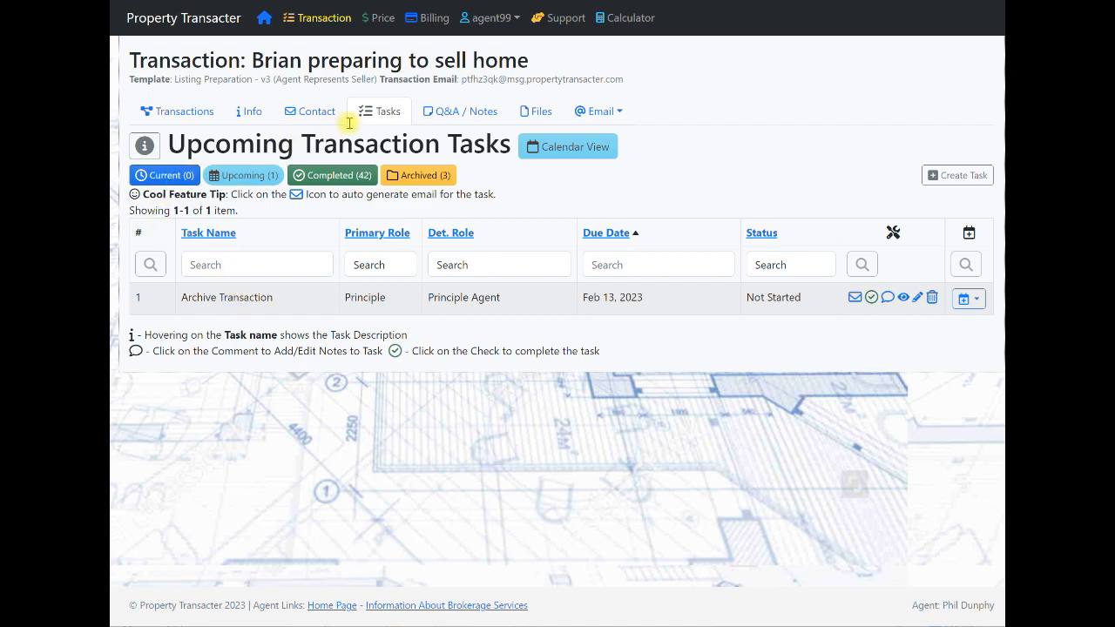
Step: Create a transaction named for the client selling his home, representing the Seller, with the template "Residential Resale Active and Under Contract - v3"
click(197, 112)
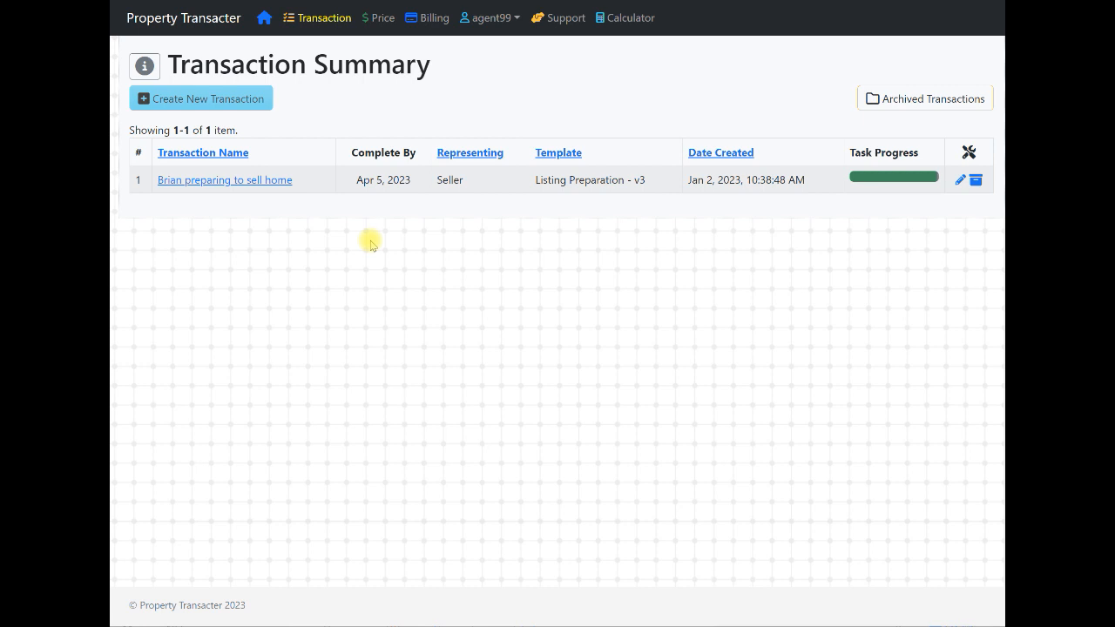
click(200, 98)
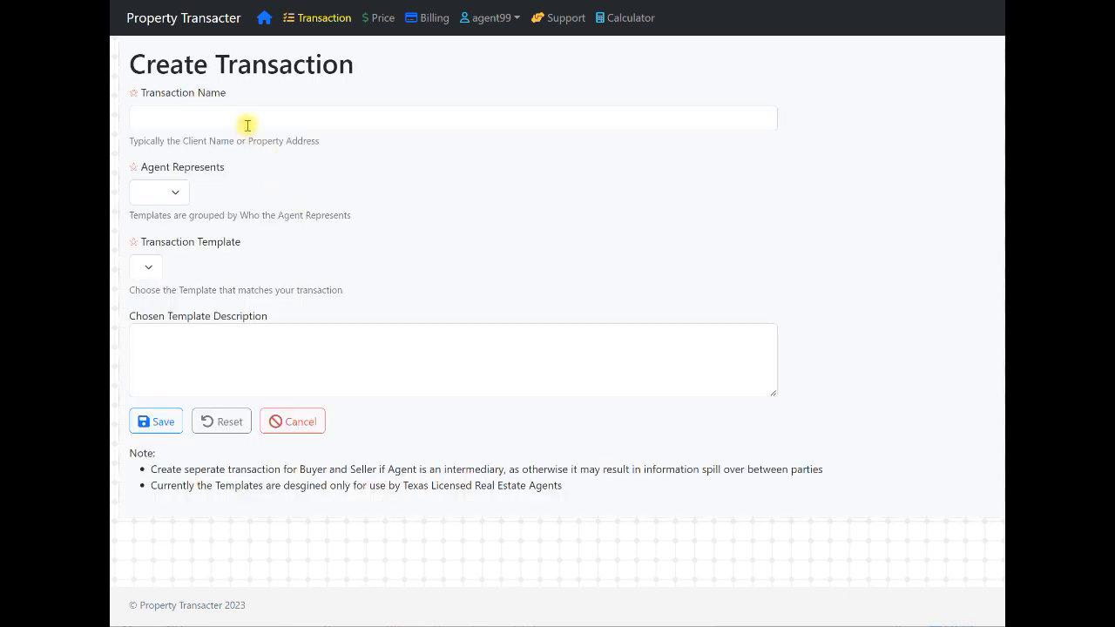
click(246, 123)
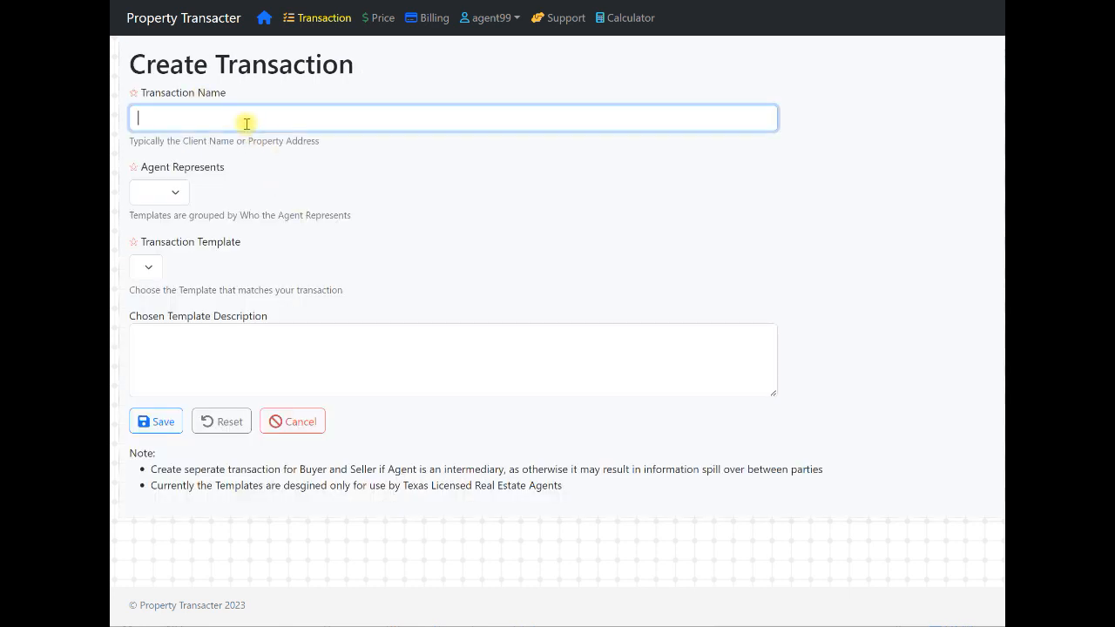
text(Brian selling his home)
click(174, 193)
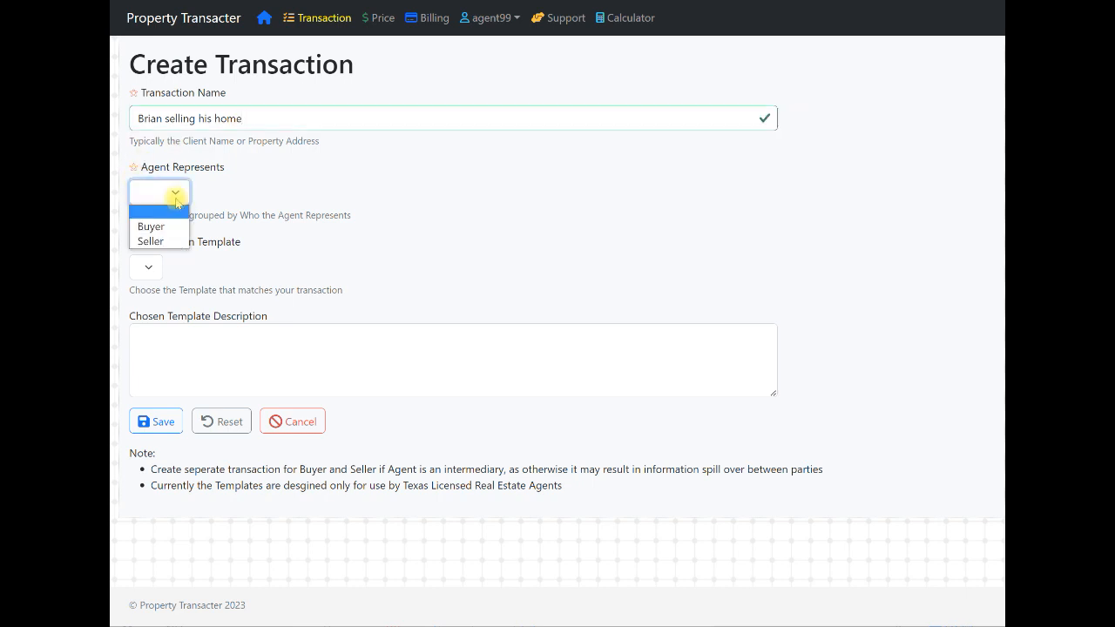
click(156, 241)
click(224, 267)
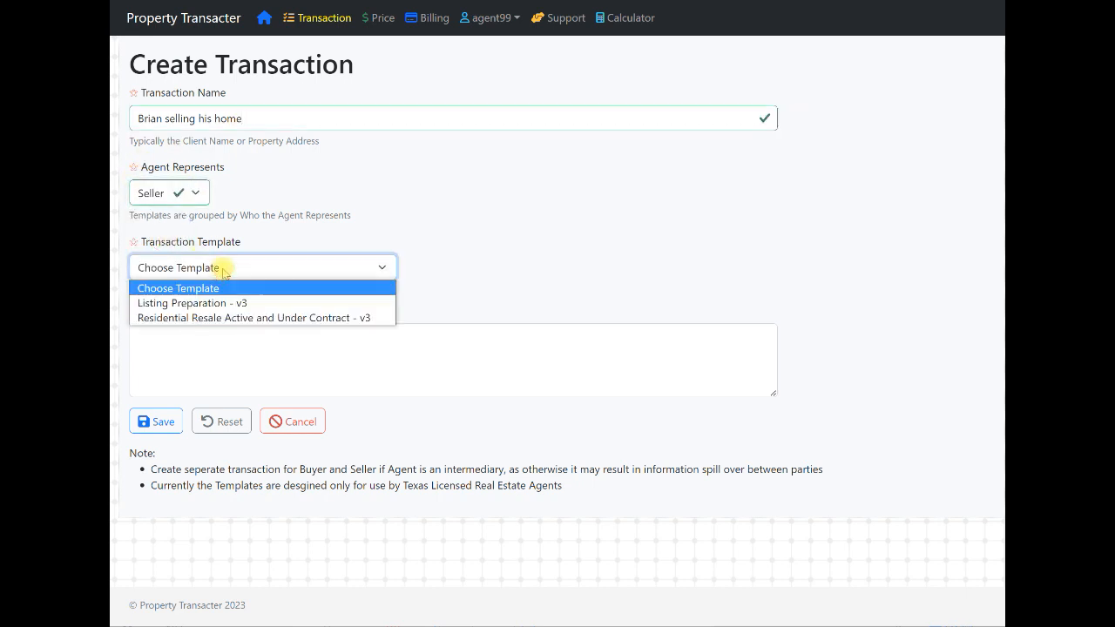
click(216, 319)
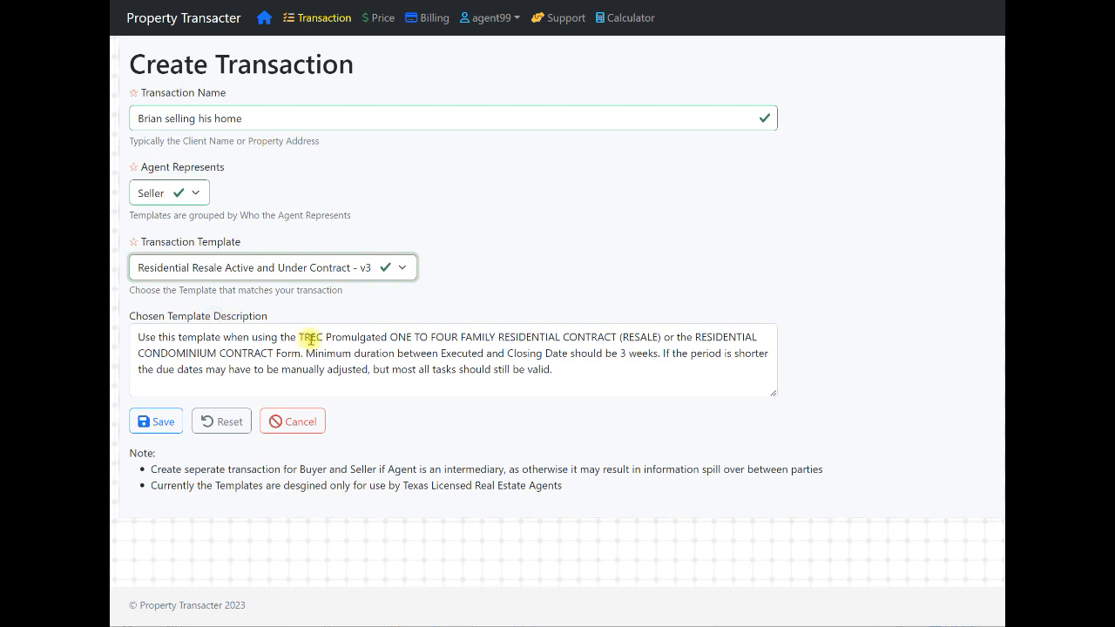
click(152, 421)
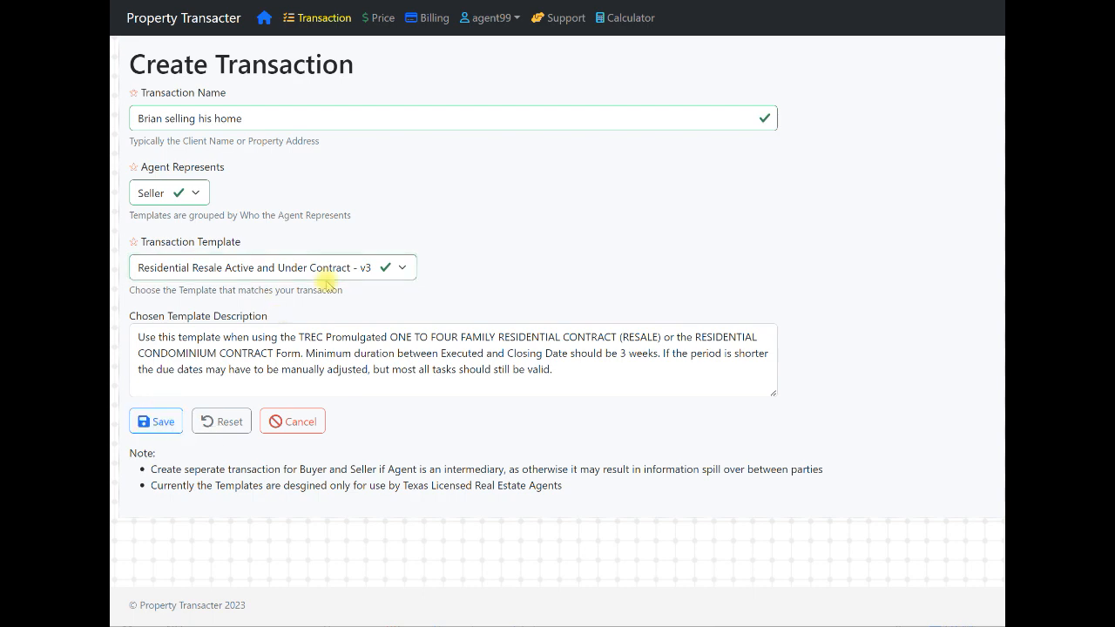
Step: Enter the property's street address, the city Austin and the county Travis in the new transaction's details
click(212, 200)
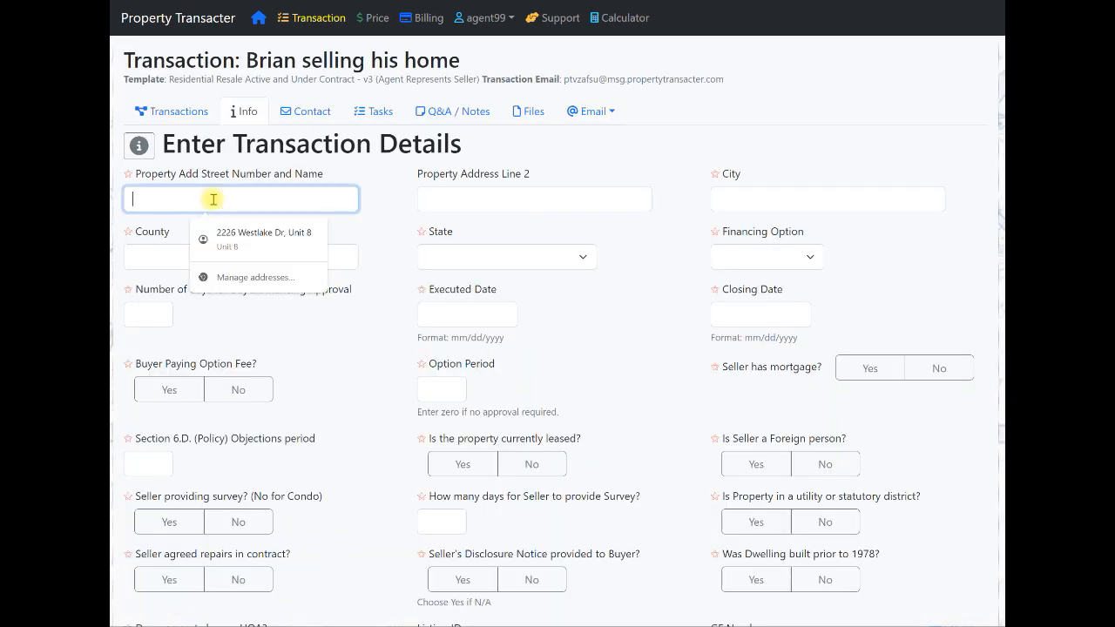
text(123)
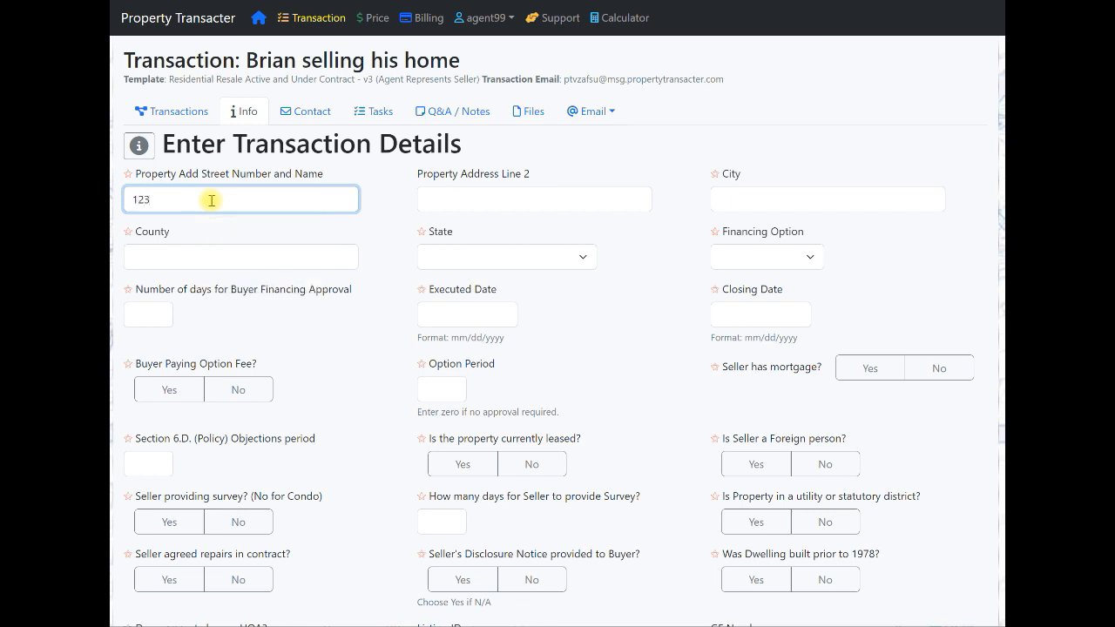
text( Main Street)
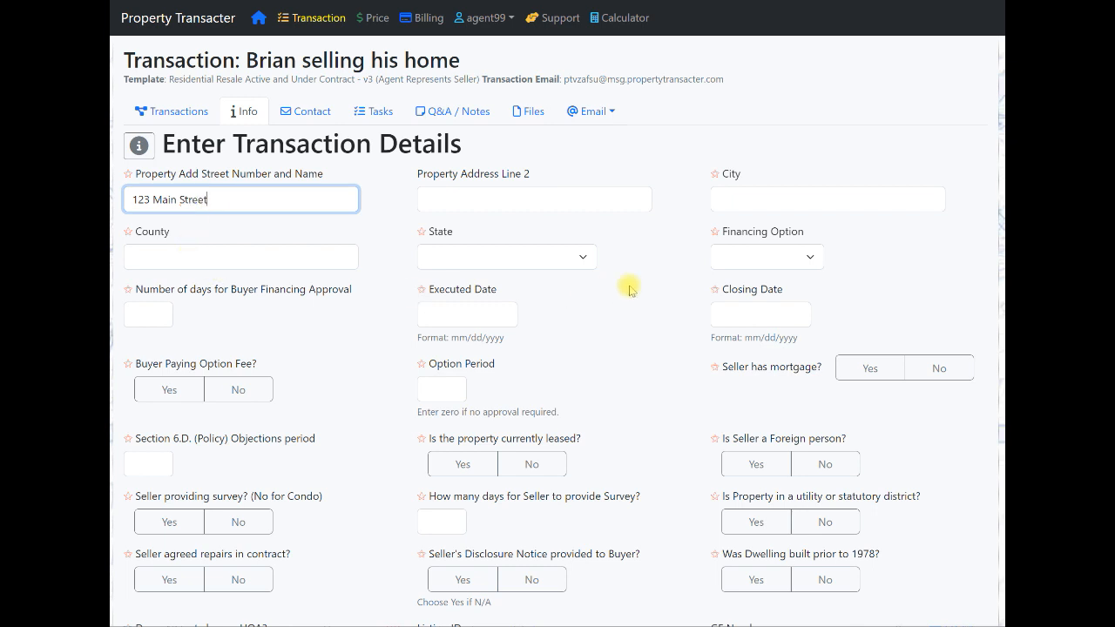
click(739, 202)
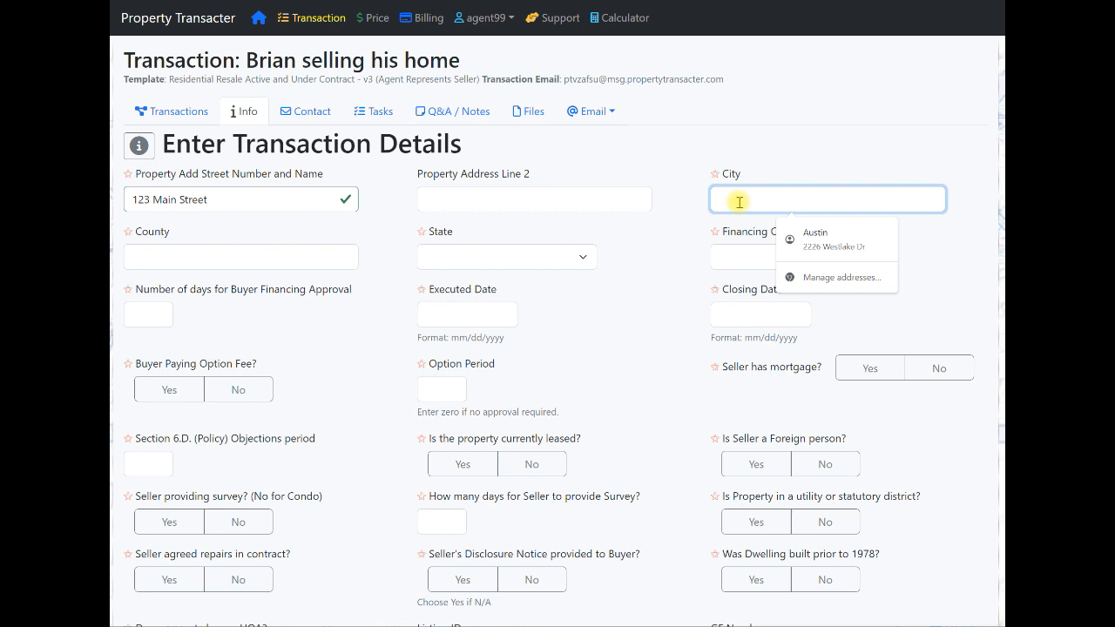
text(Austin)
key(Tab)
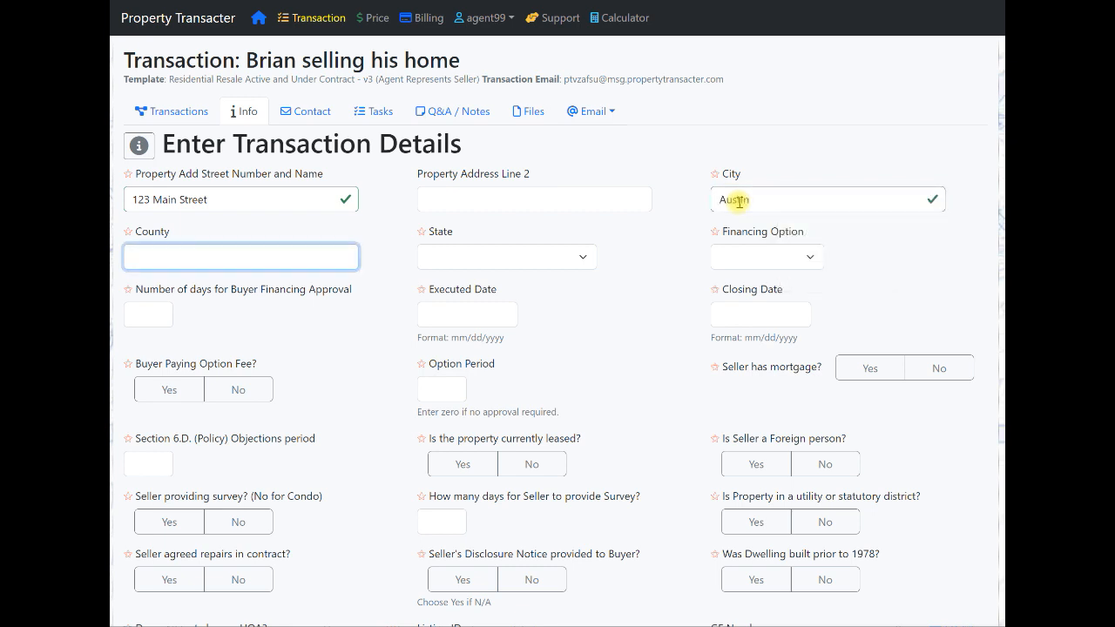
text(Travis)
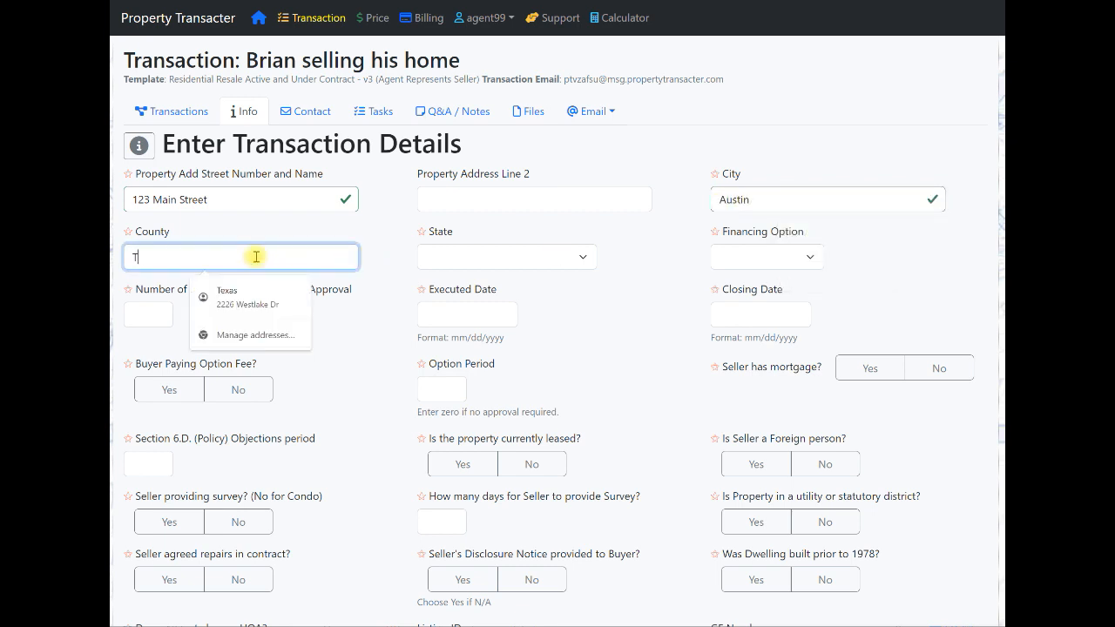
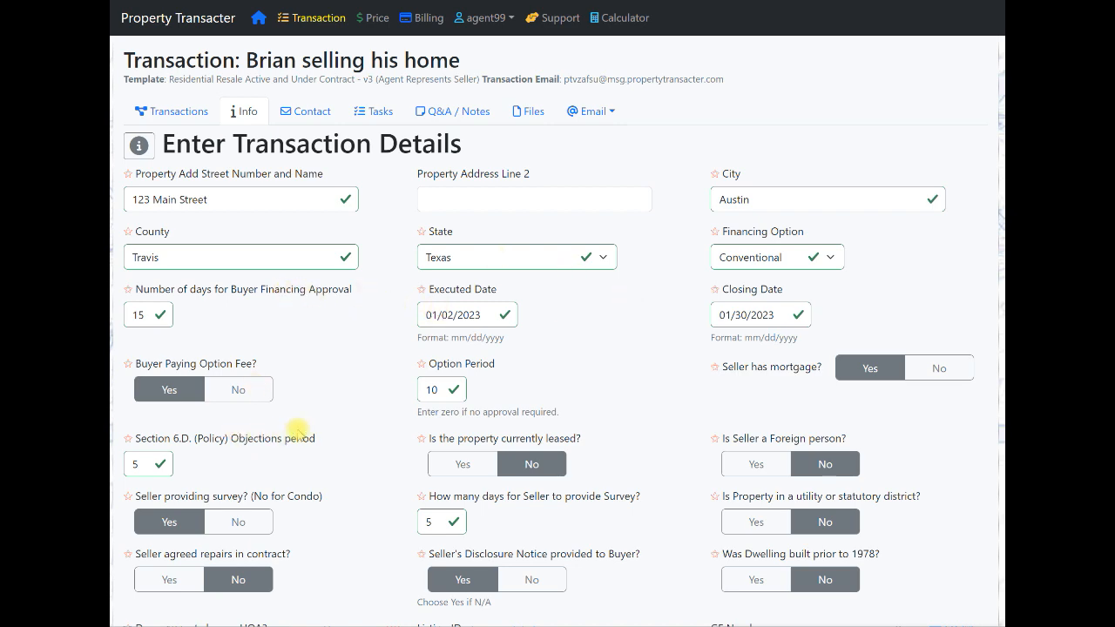
Step: Review the filled-in contract details of the new transaction down to the optional Listing ID, GF Number and Title Committment Date fields
scroll(296, 433, down, 1)
scroll(296, 430, down, 3)
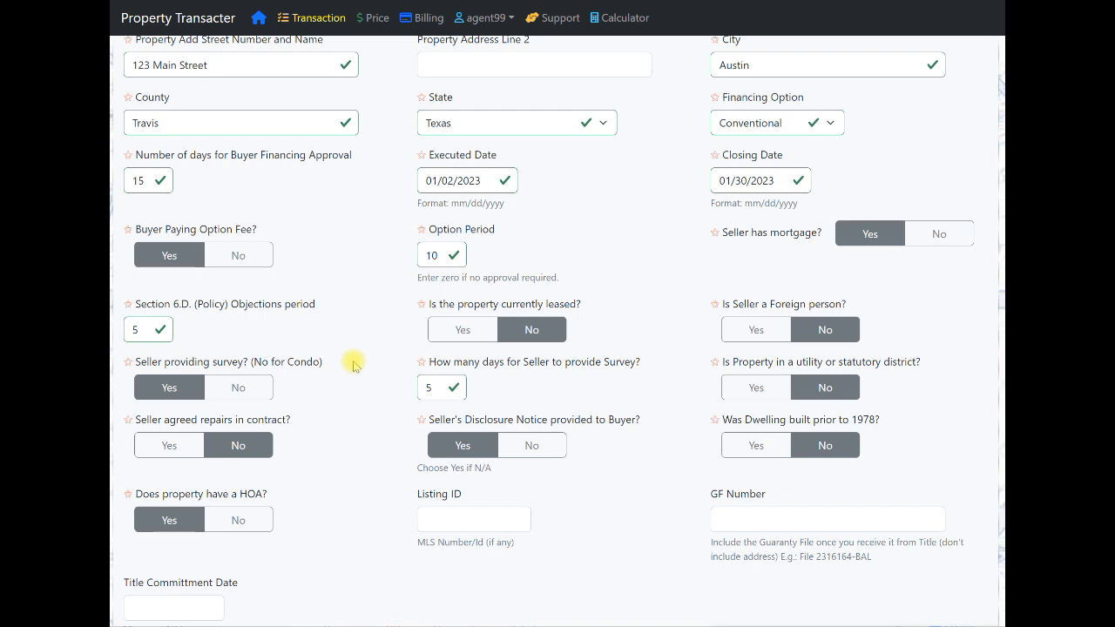
scroll(353, 365, up, 2)
scroll(353, 366, down, 3)
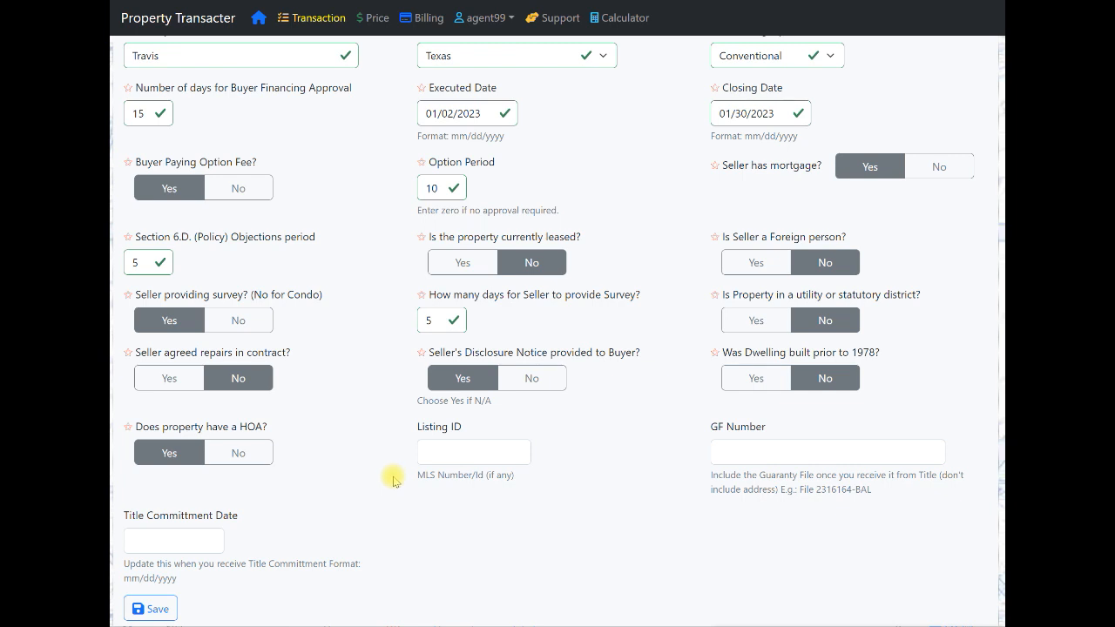
click(442, 449)
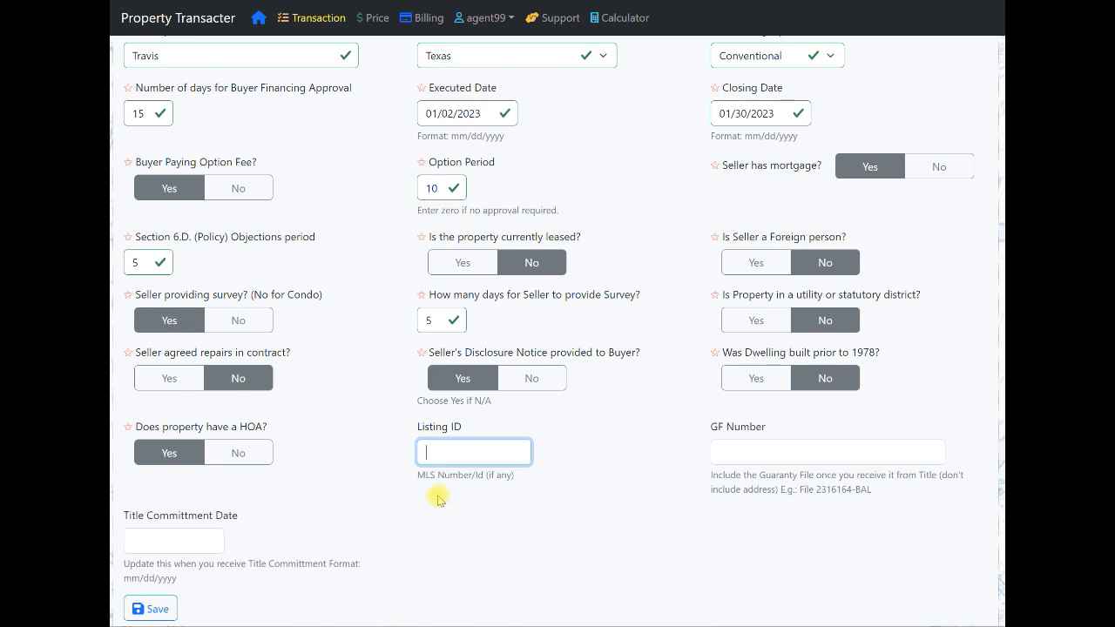
Step: Save the new transaction's details, leaving the optional Listing ID, GF Number and Title Committment Date blank
click(741, 452)
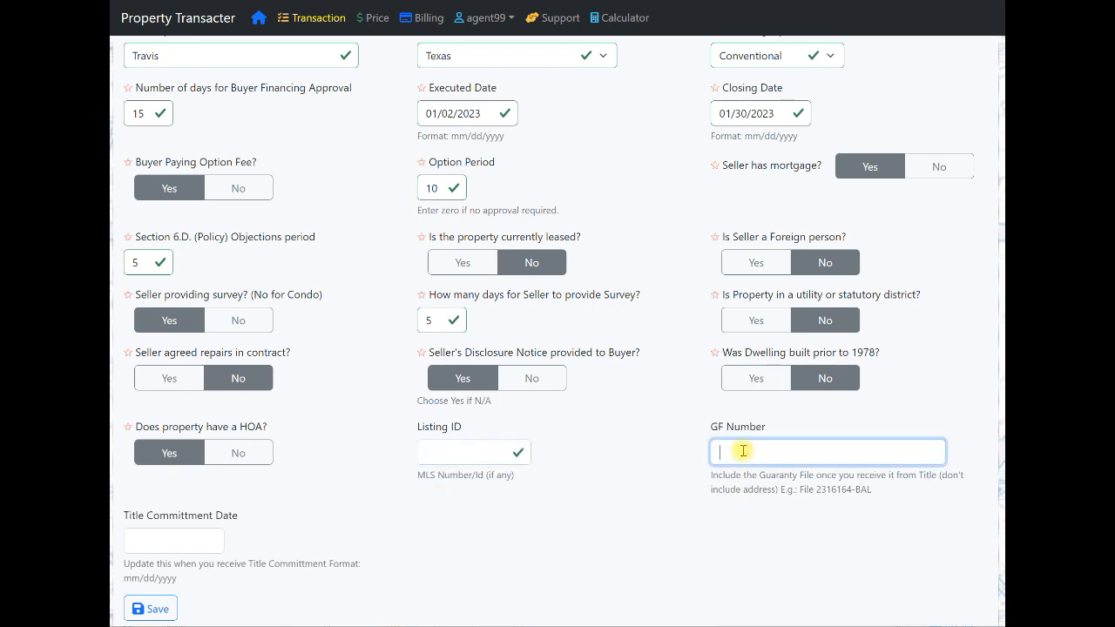
click(650, 498)
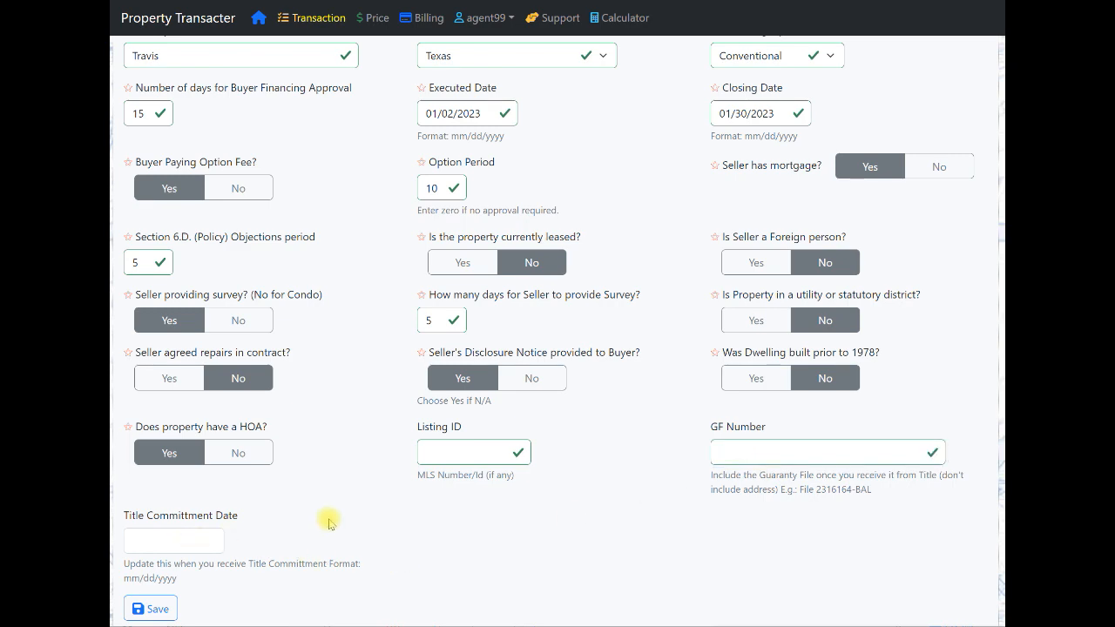
scroll(328, 523, up, 2)
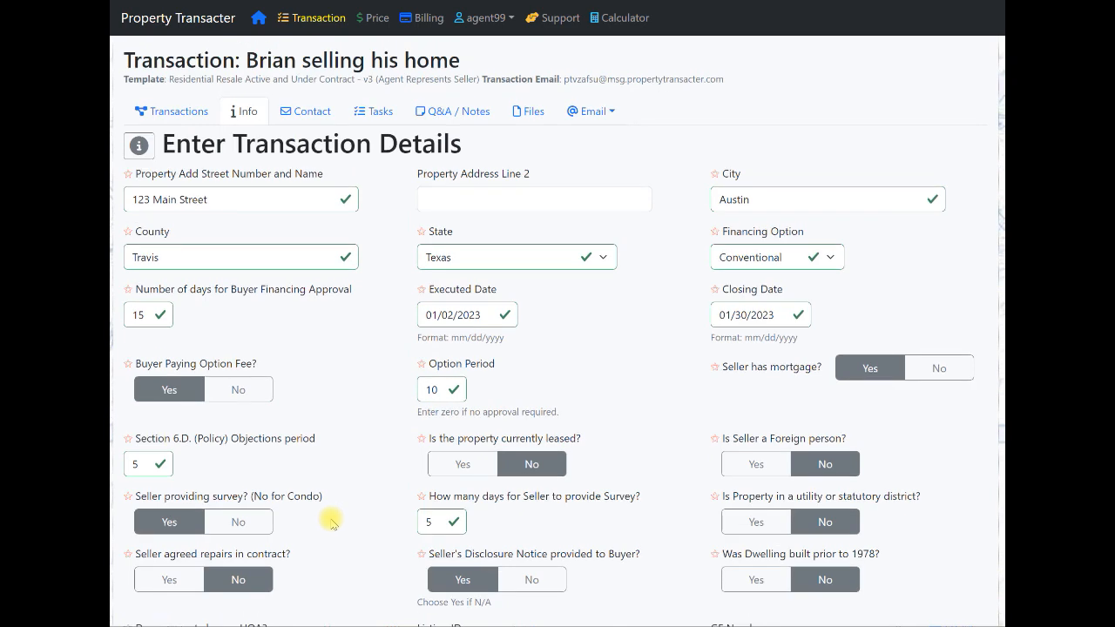
scroll(328, 522, down, 3)
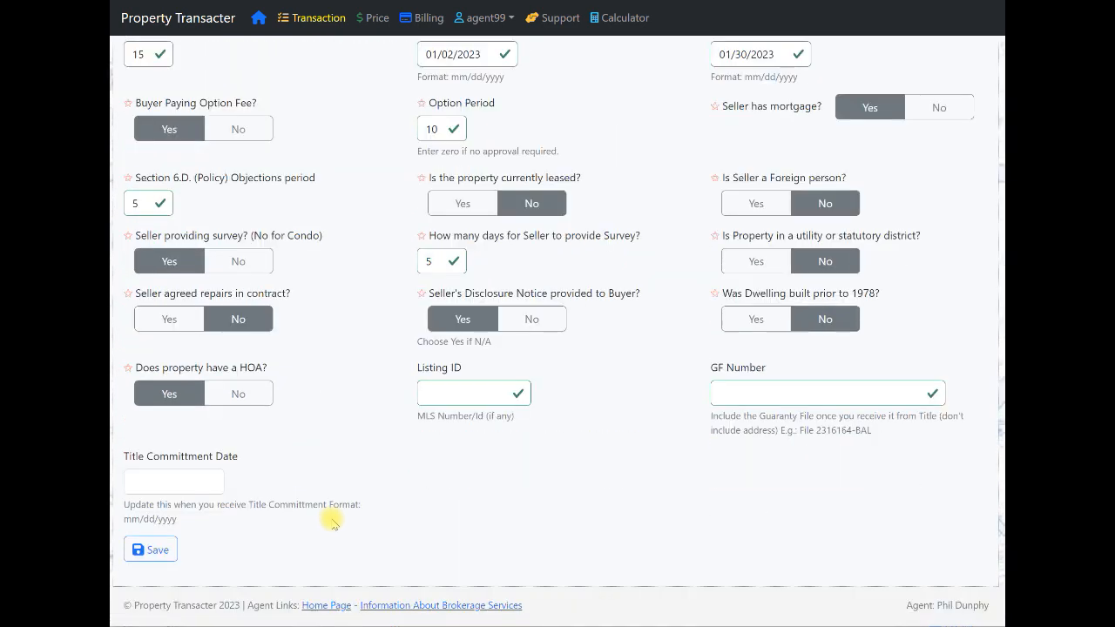
click(155, 552)
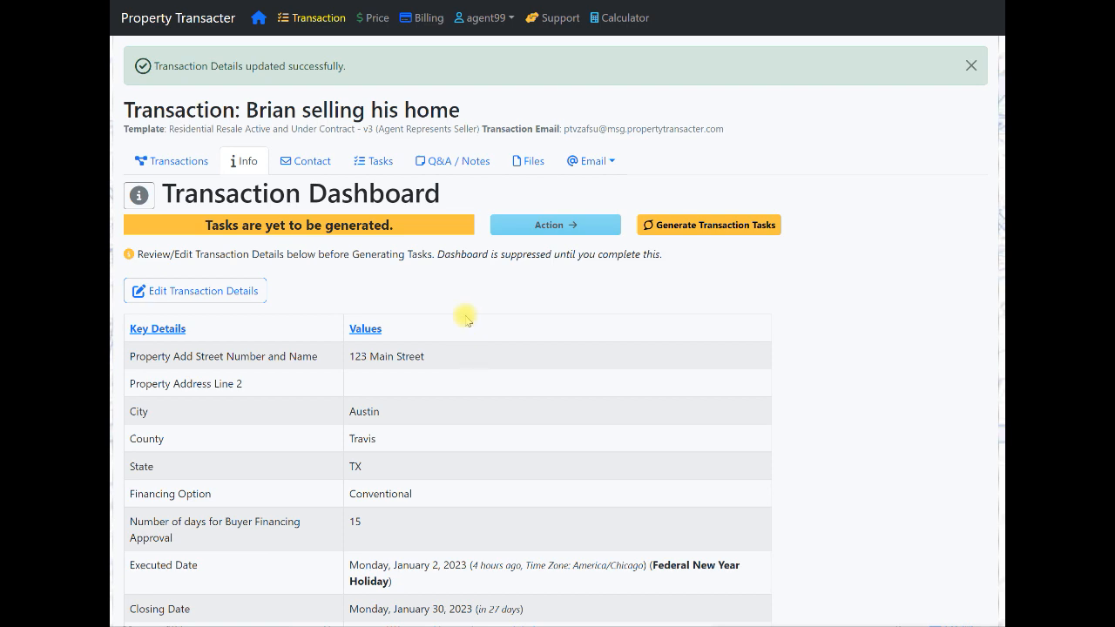
Step: Review the saved key details of the transaction from the property address down to the Title Committment Date
scroll(468, 318, down, 4)
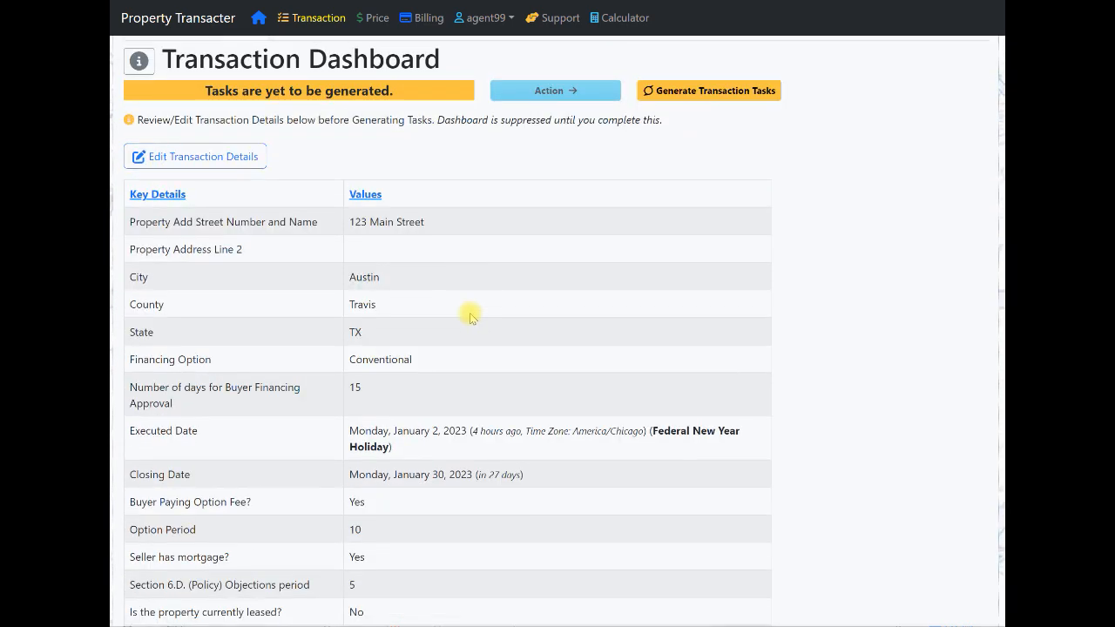
scroll(470, 318, down, 2)
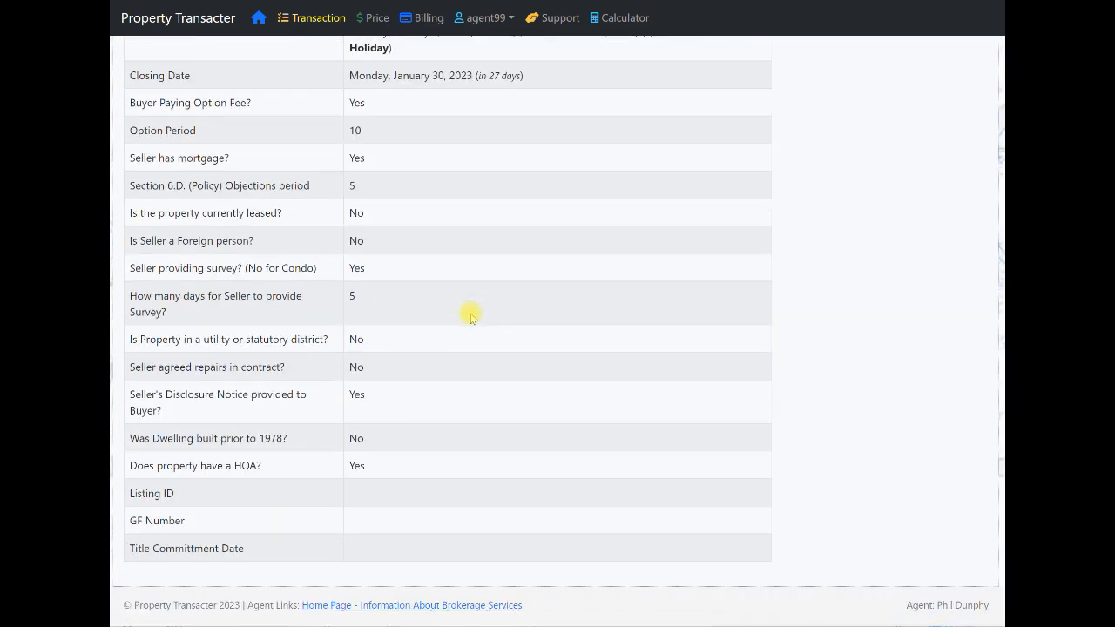
scroll(470, 318, up, 7)
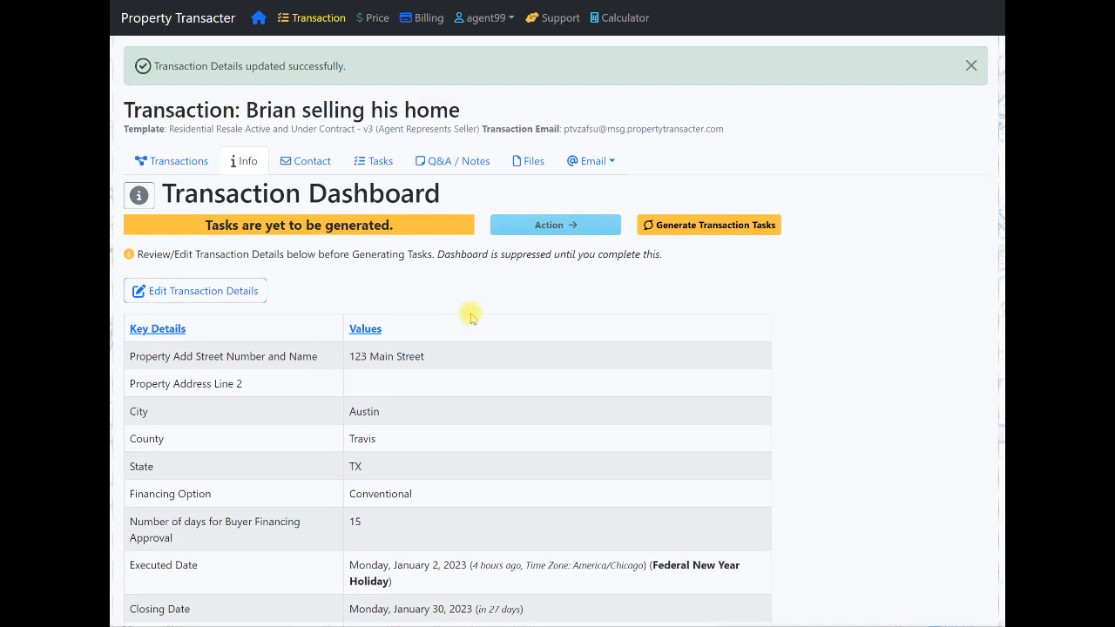
scroll(470, 318, down, 5)
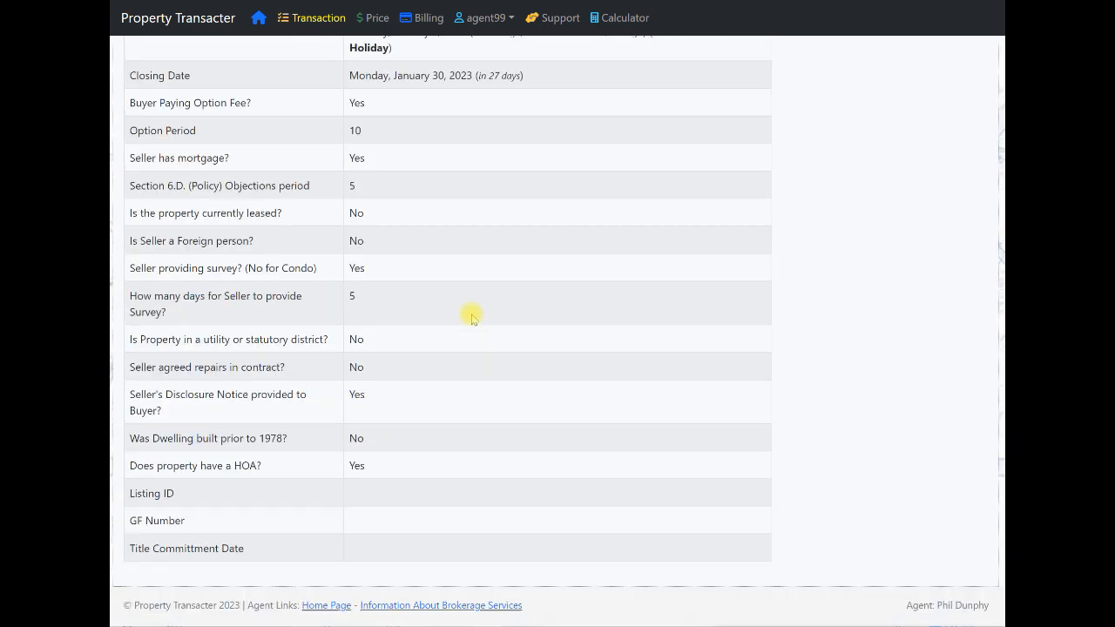
scroll(470, 318, up, 5)
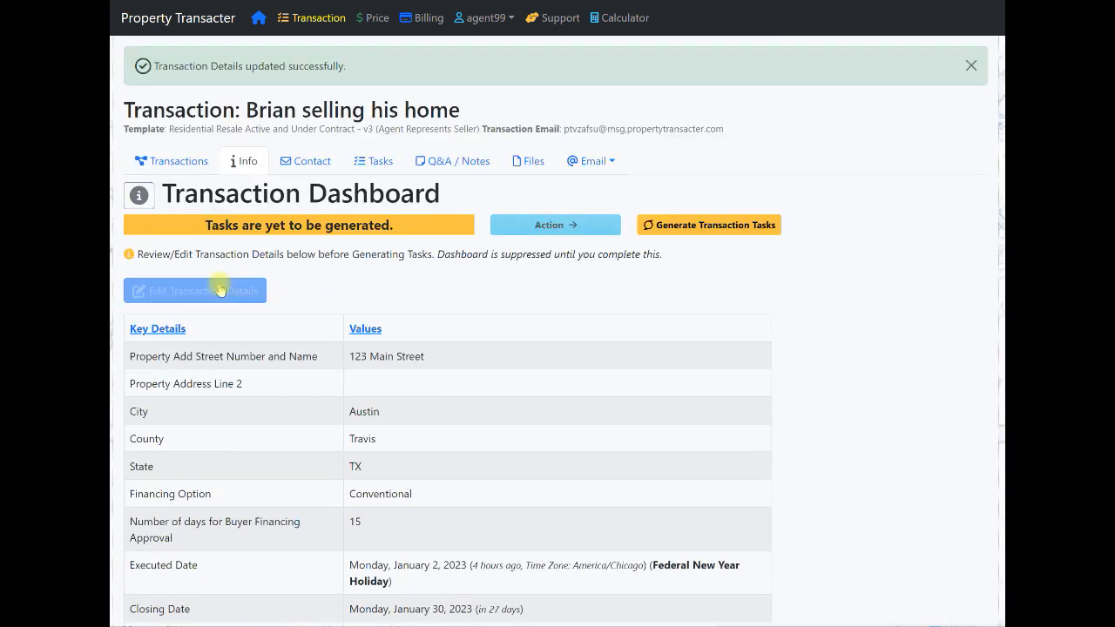
click(219, 290)
scroll(336, 351, down, 3)
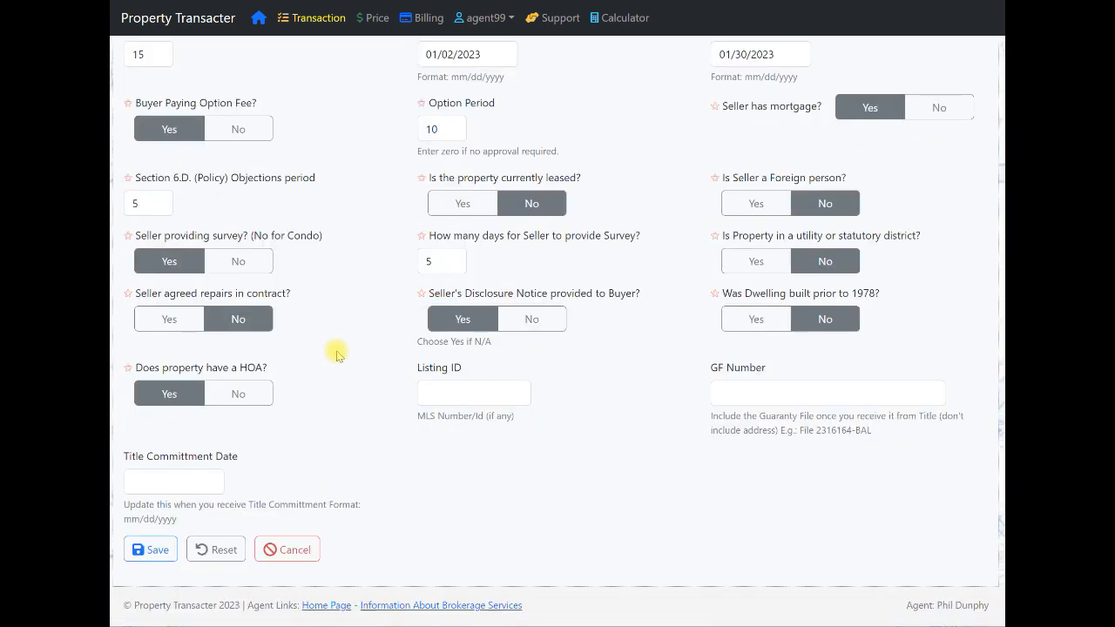
click(294, 548)
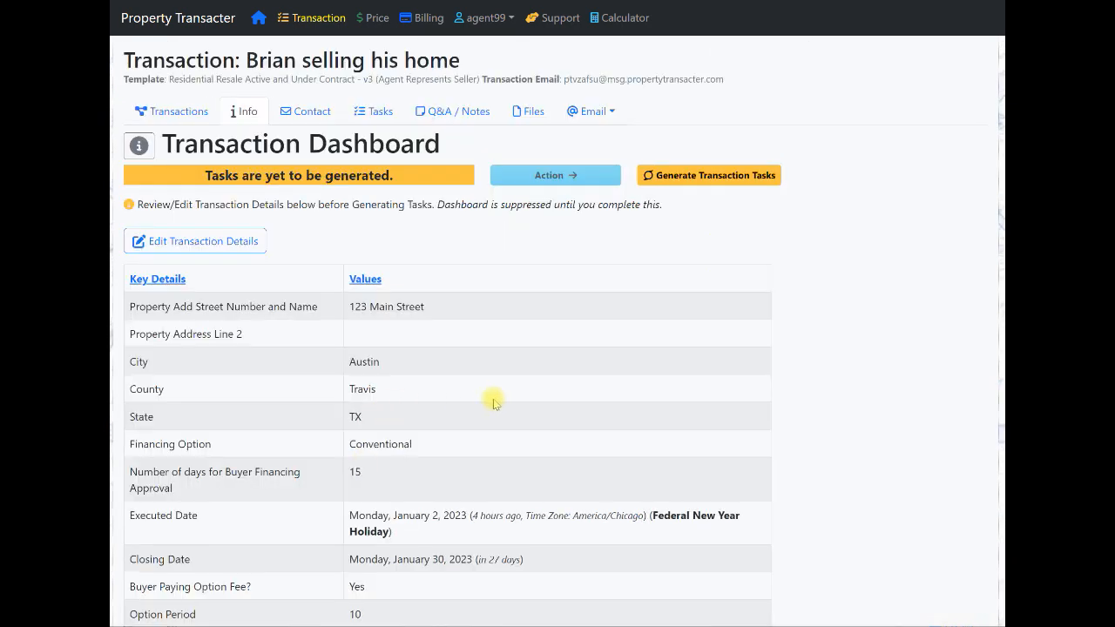
Step: Check the key details once more and generate the transaction tasks
scroll(499, 402, down, 6)
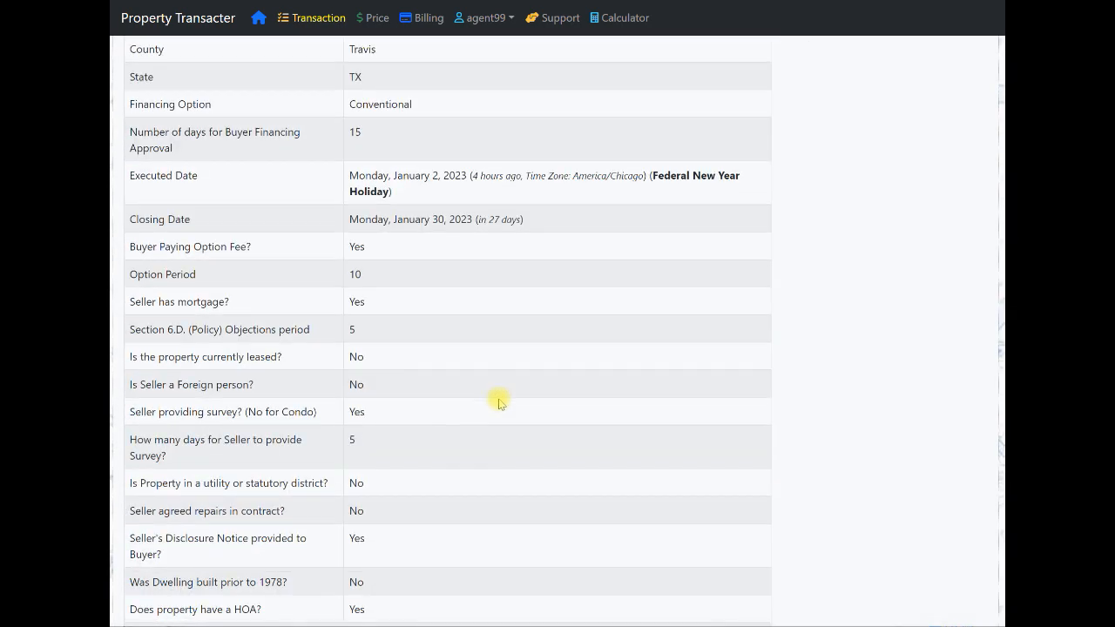
scroll(499, 402, up, 6)
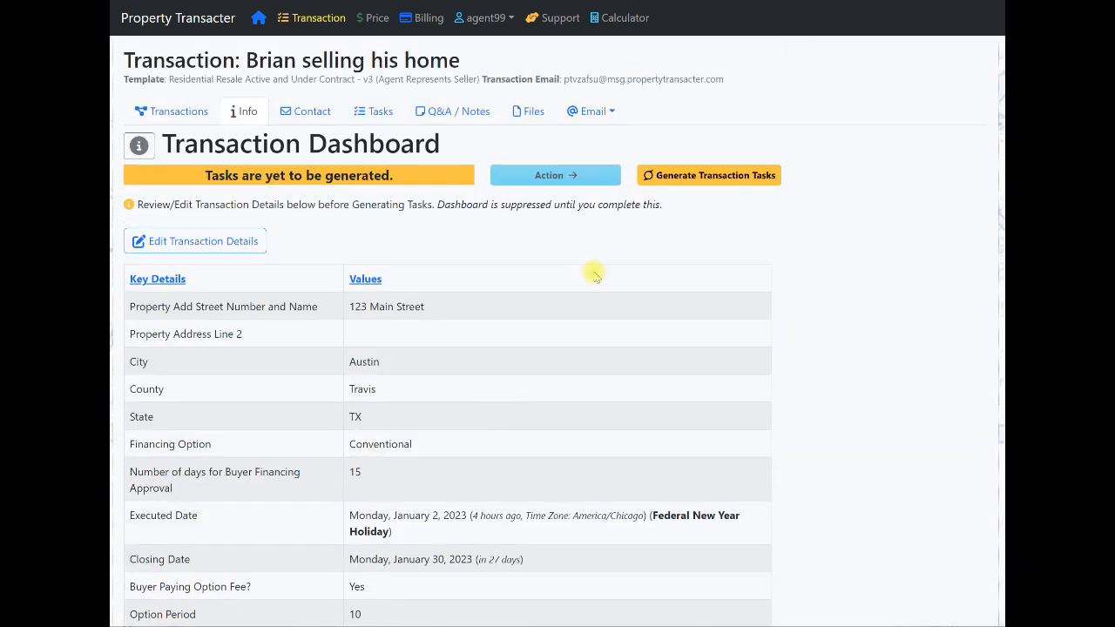
click(719, 175)
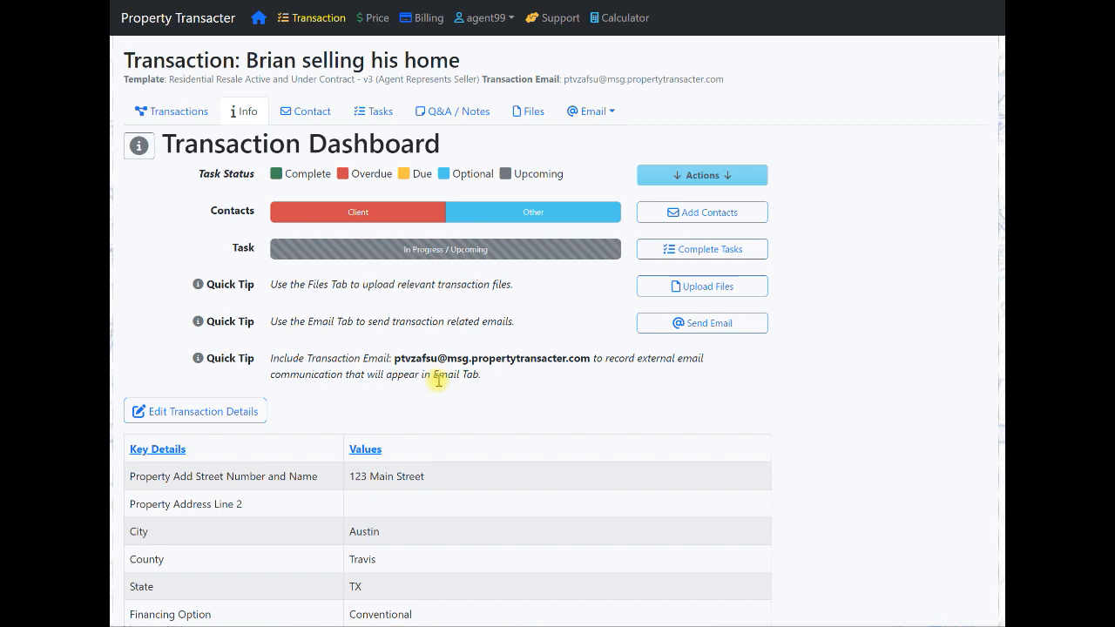
Step: Review the transaction dashboard's task status and quick tips, and examine the list of current tasks with their due dates
scroll(454, 374, down, 3)
scroll(454, 374, up, 3)
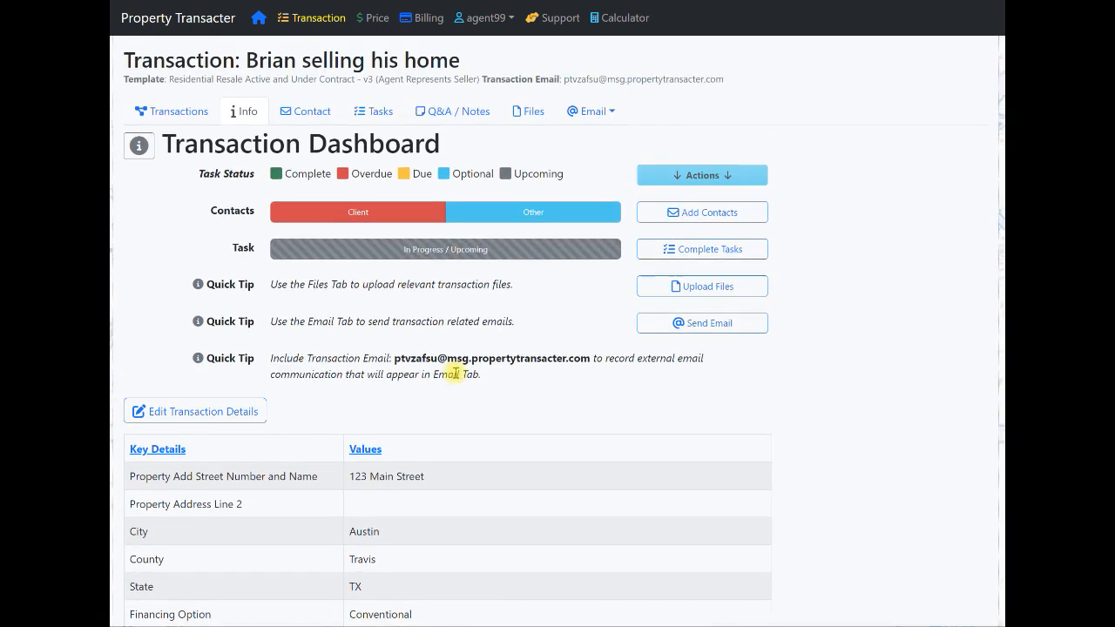
scroll(455, 373, down, 2)
scroll(455, 373, down, 1)
scroll(456, 372, up, 3)
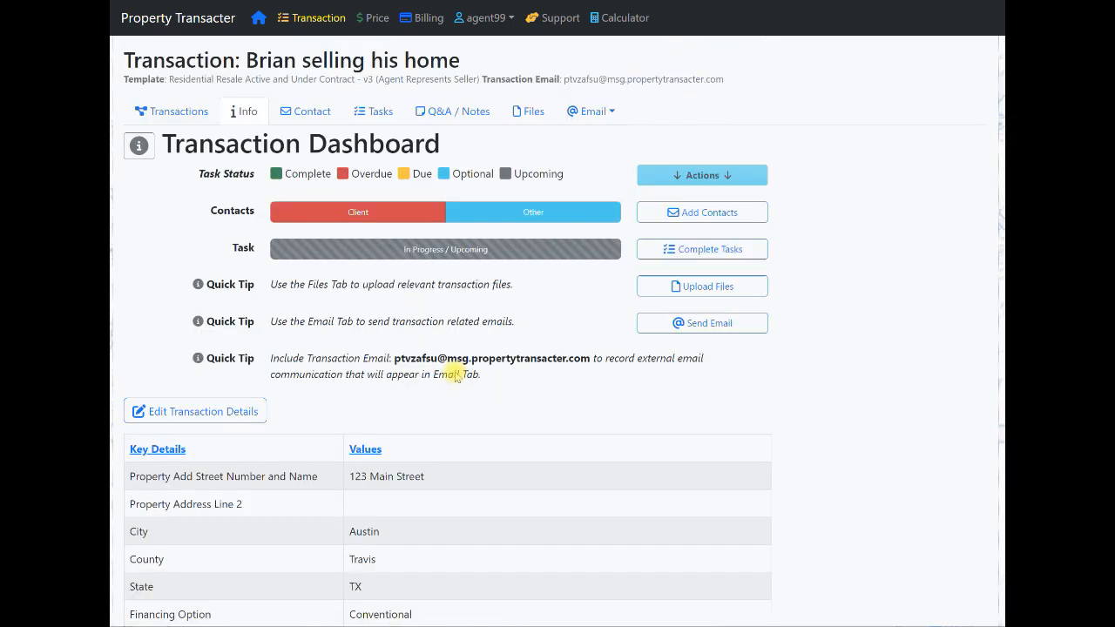
click(381, 112)
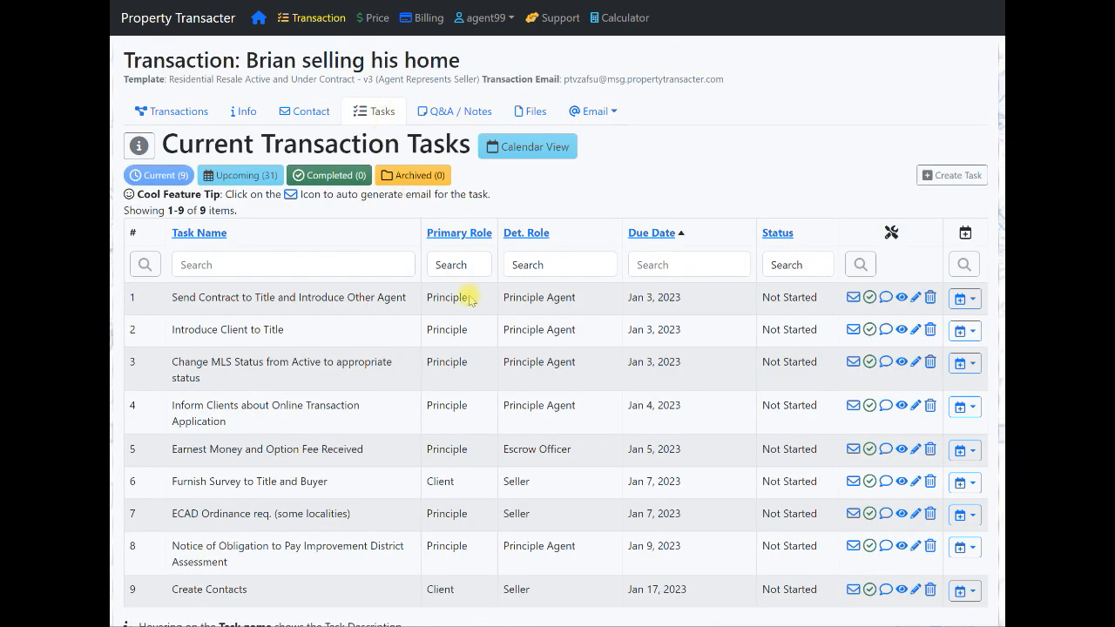
scroll(472, 301, down, 2)
scroll(473, 300, up, 2)
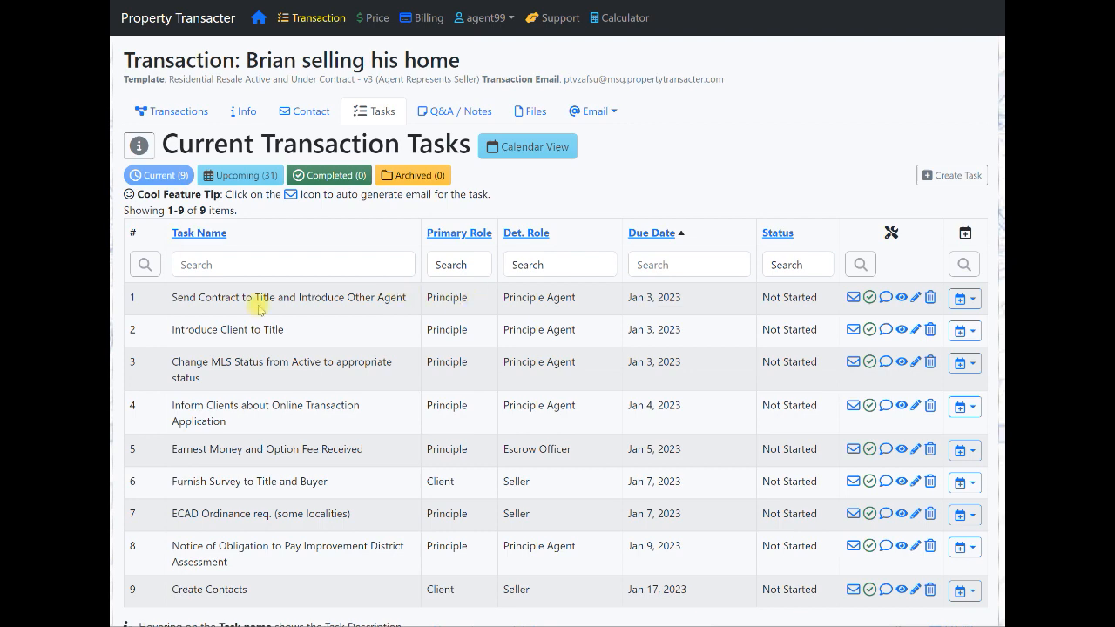
scroll(259, 305, down, 1)
scroll(259, 304, down, 1)
scroll(260, 305, up, 2)
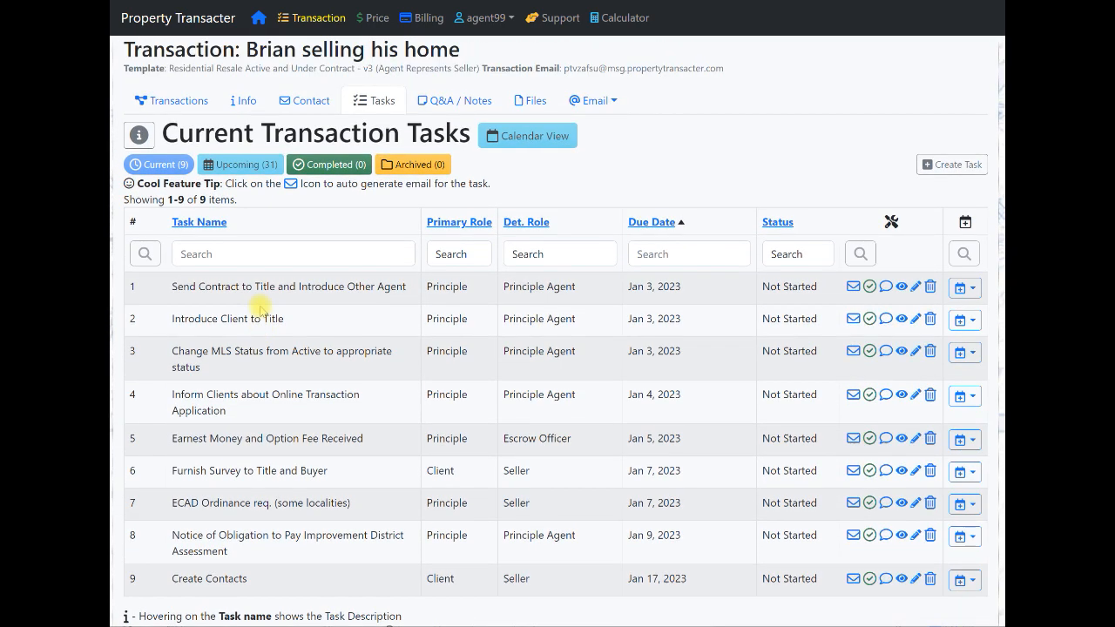
Step: Look through the transaction's upcoming tasks and go back to the current tasks to read a task description
click(250, 165)
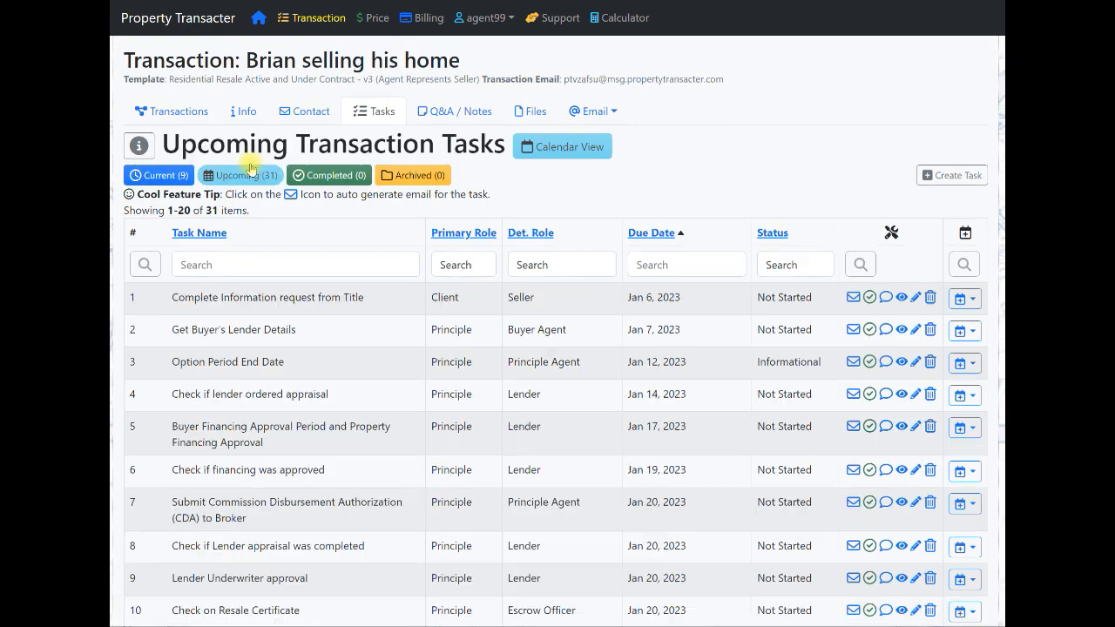
scroll(311, 314, down, 5)
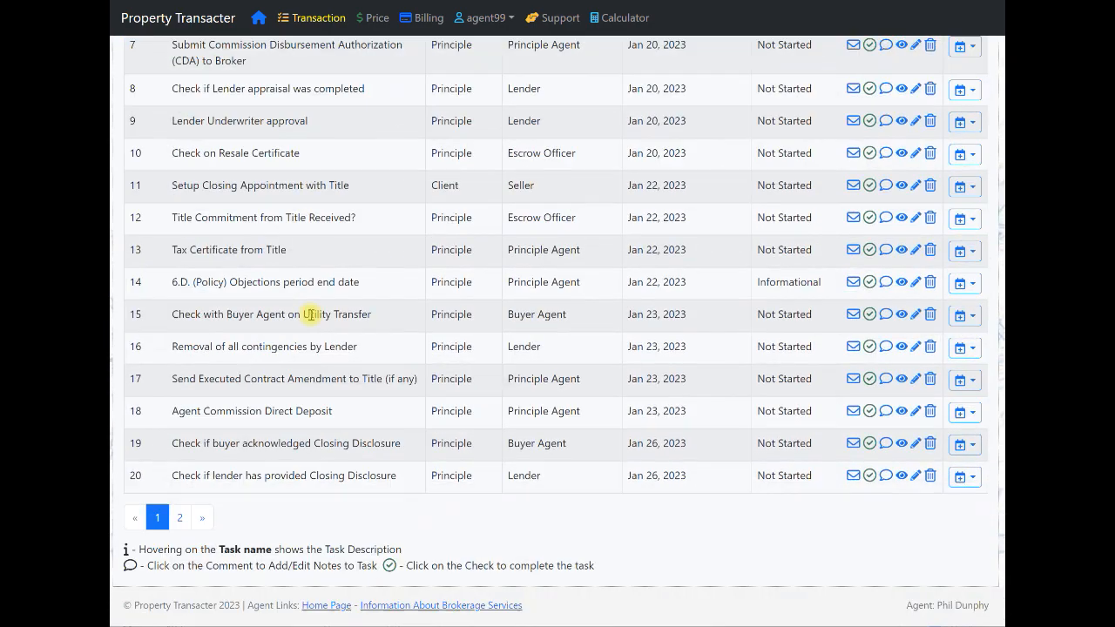
scroll(311, 315, up, 1)
scroll(311, 315, up, 5)
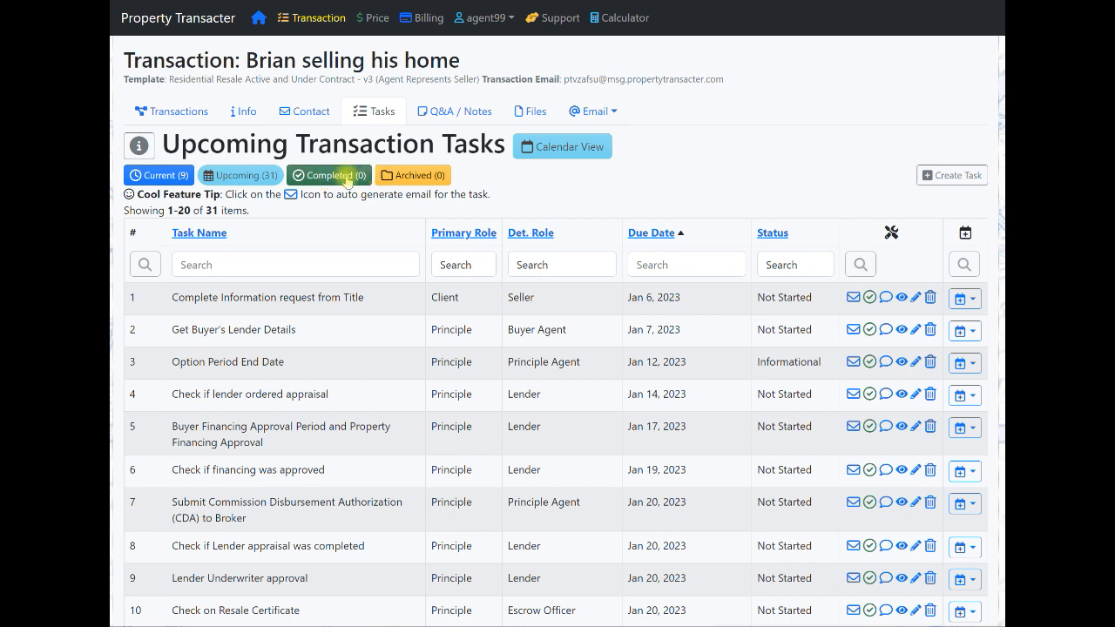
click(178, 176)
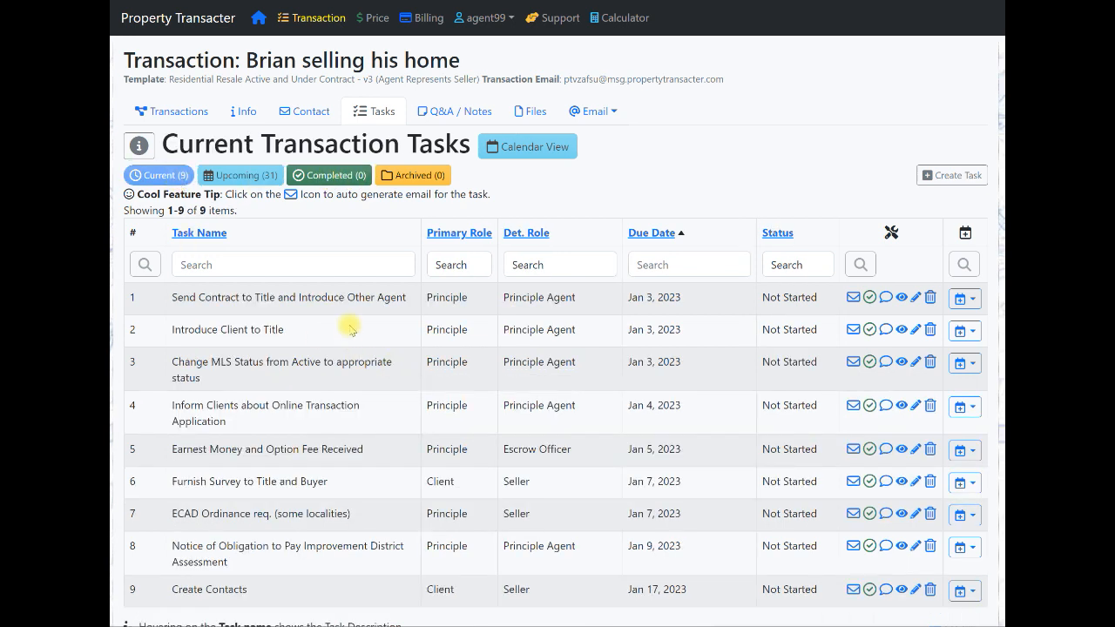
mouse_move(353, 325)
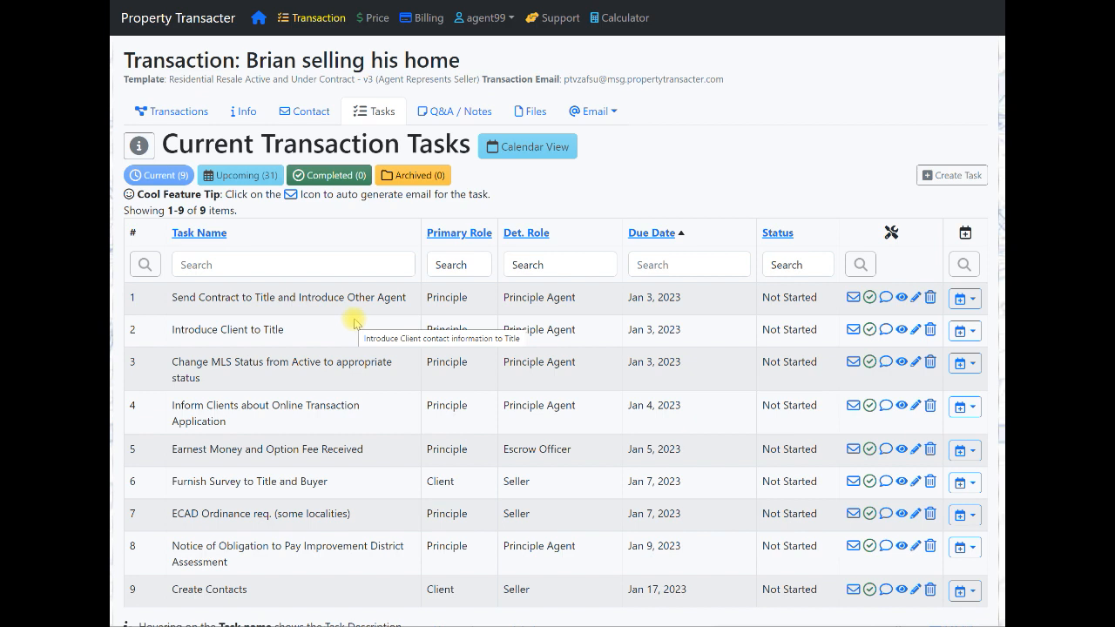
Step: Create a transaction contact with the Buyer role, entering the buyer's first name, last name and email, with Email Subscription set to No
click(304, 112)
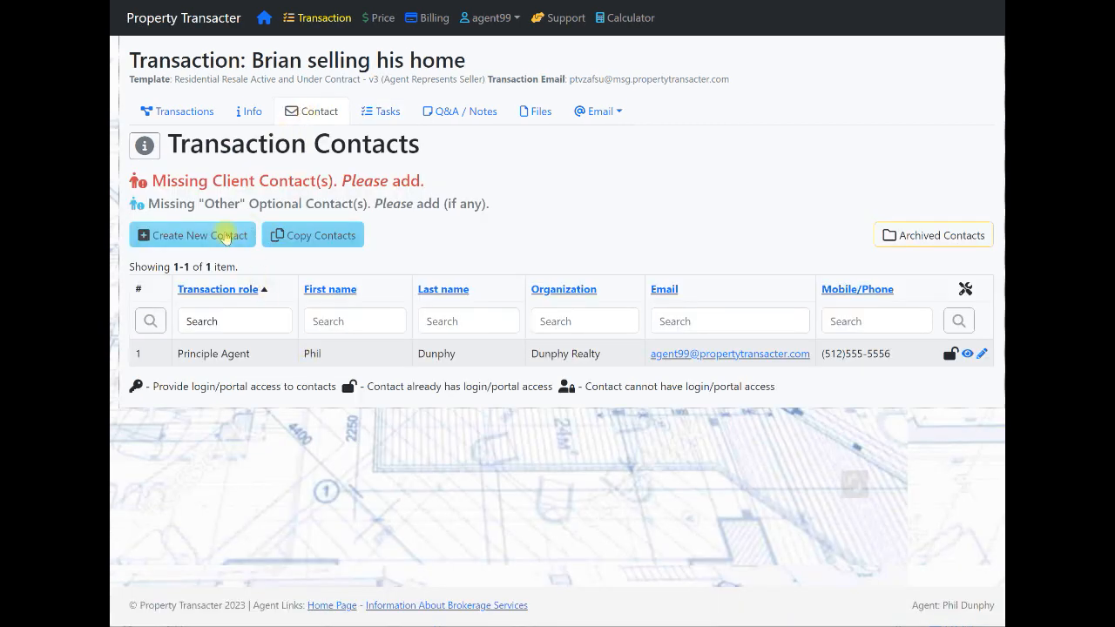
click(223, 236)
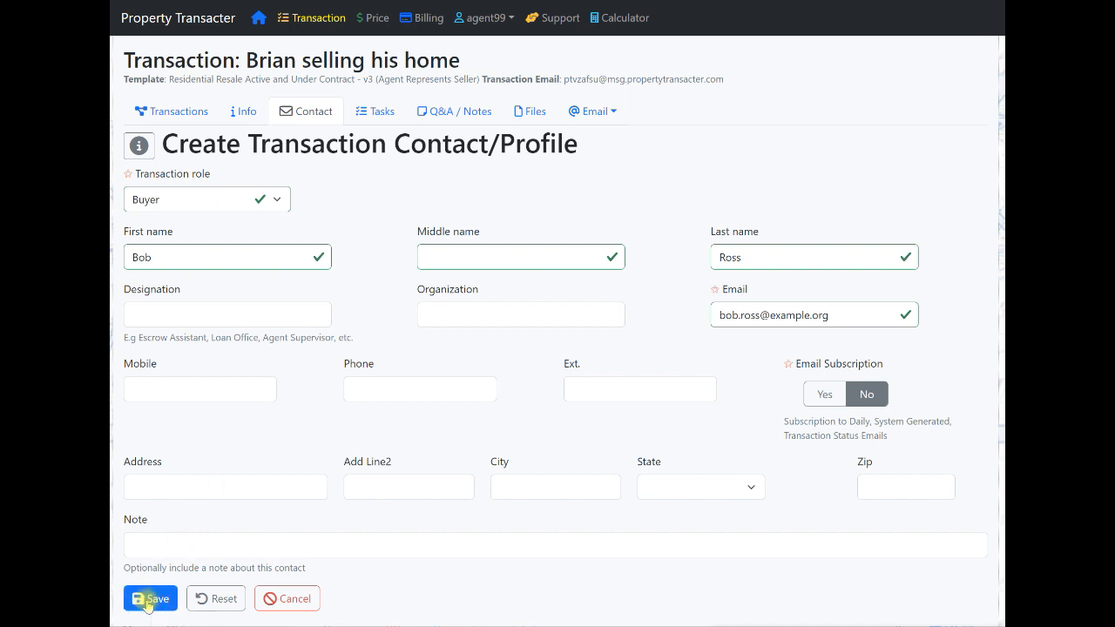
click(148, 601)
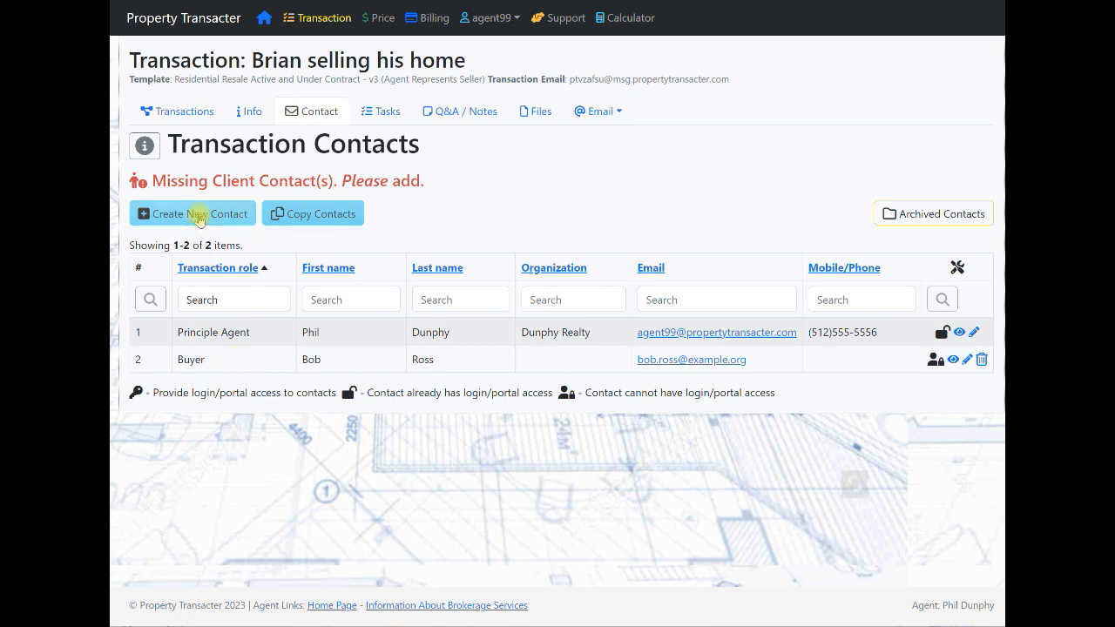
Step: Copy the Seller contact from the client's home-sale preparation transaction into this transaction
click(199, 215)
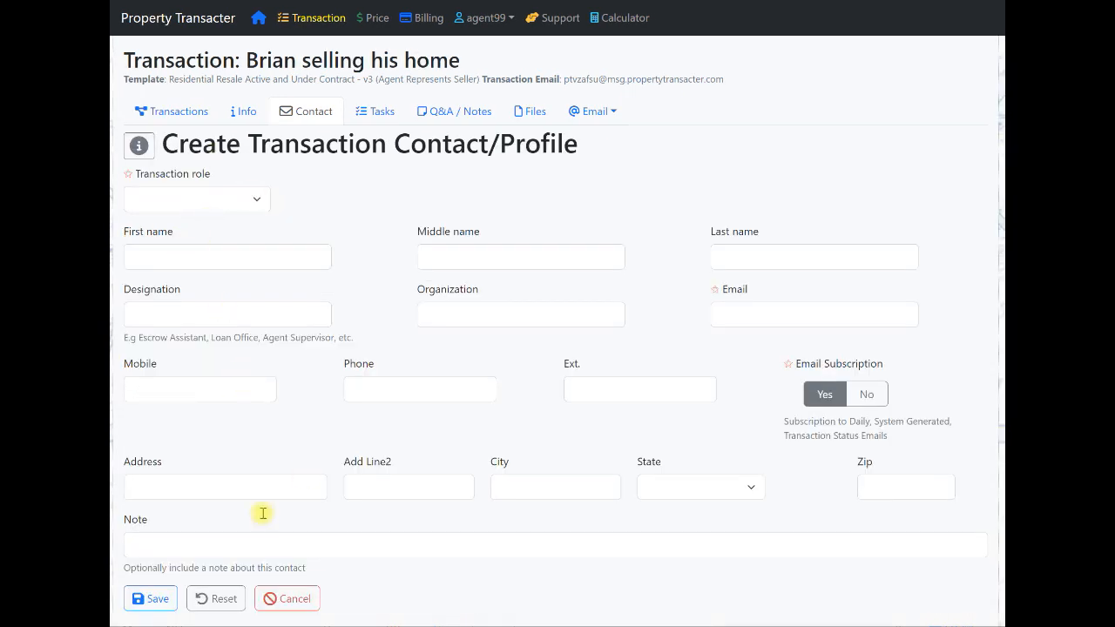
click(288, 598)
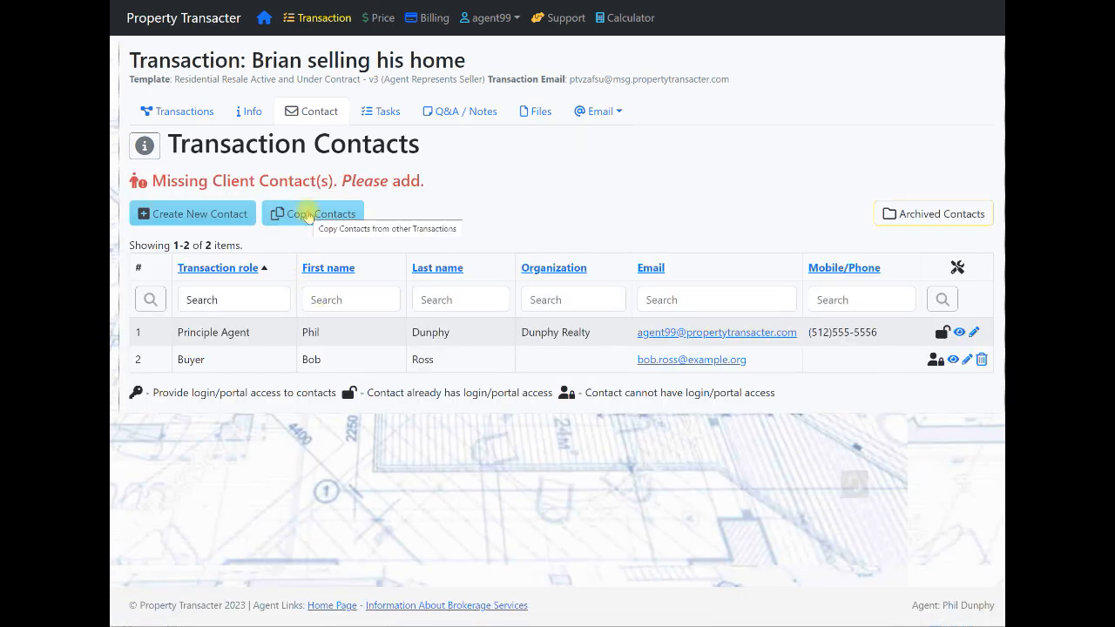
click(306, 216)
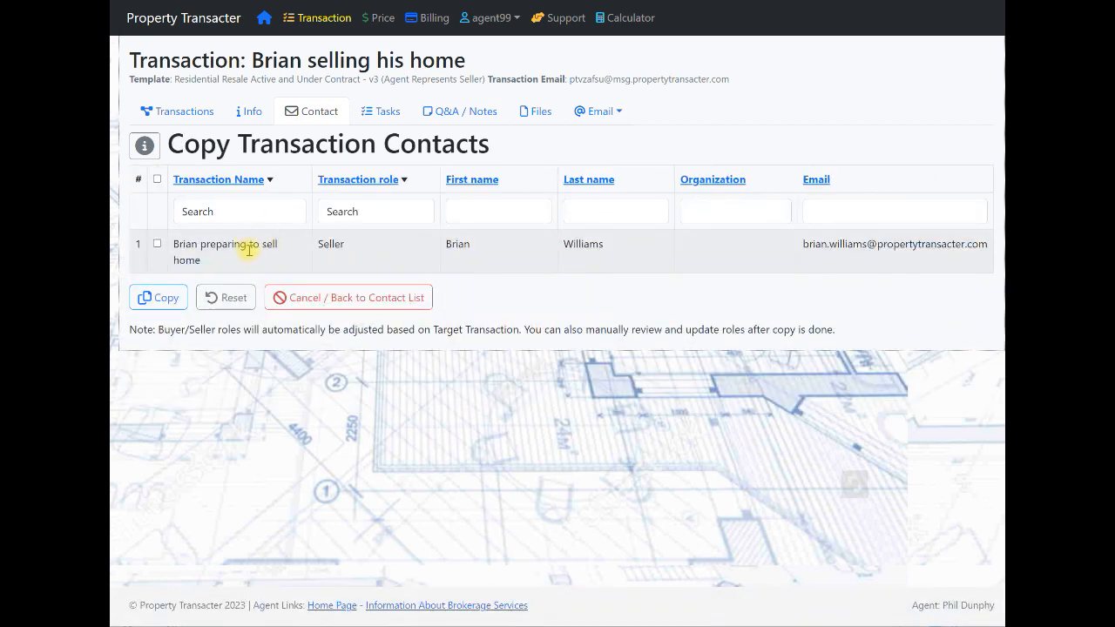
click(157, 246)
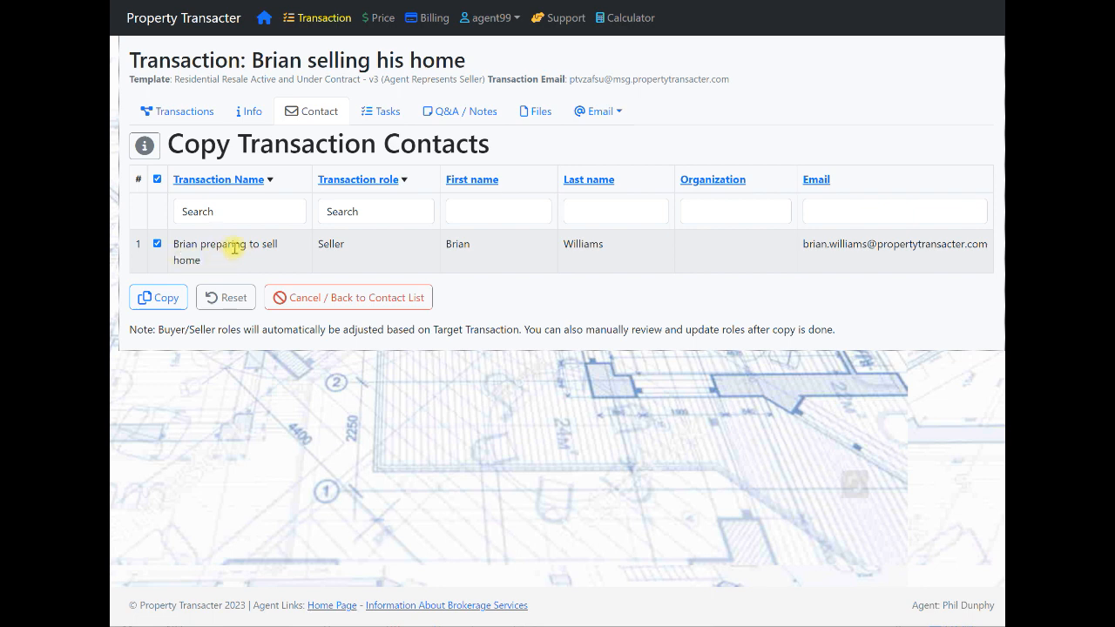
click(158, 301)
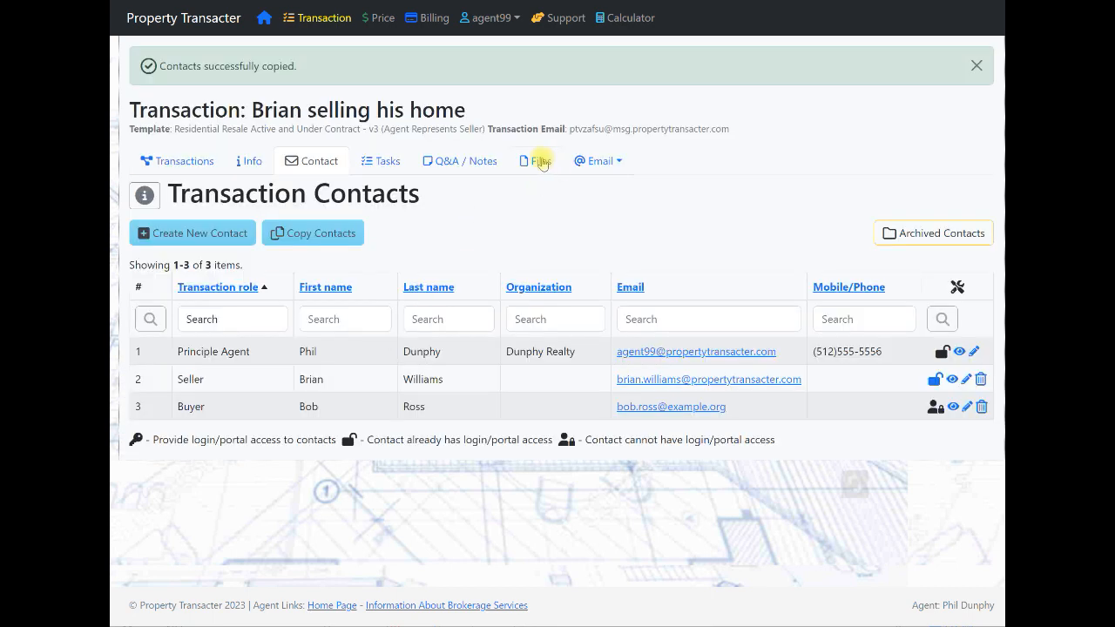
Step: Copy the file "Seller's Disclosure Statement.pdf" from the earlier transaction into this transaction's files
click(541, 162)
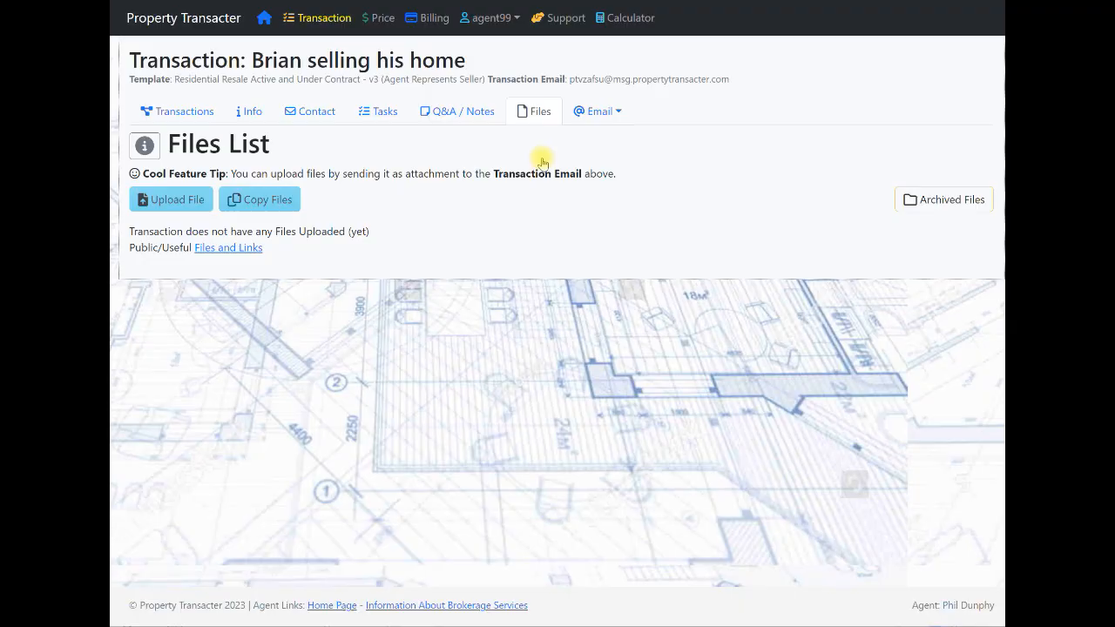
click(257, 201)
click(161, 243)
click(161, 287)
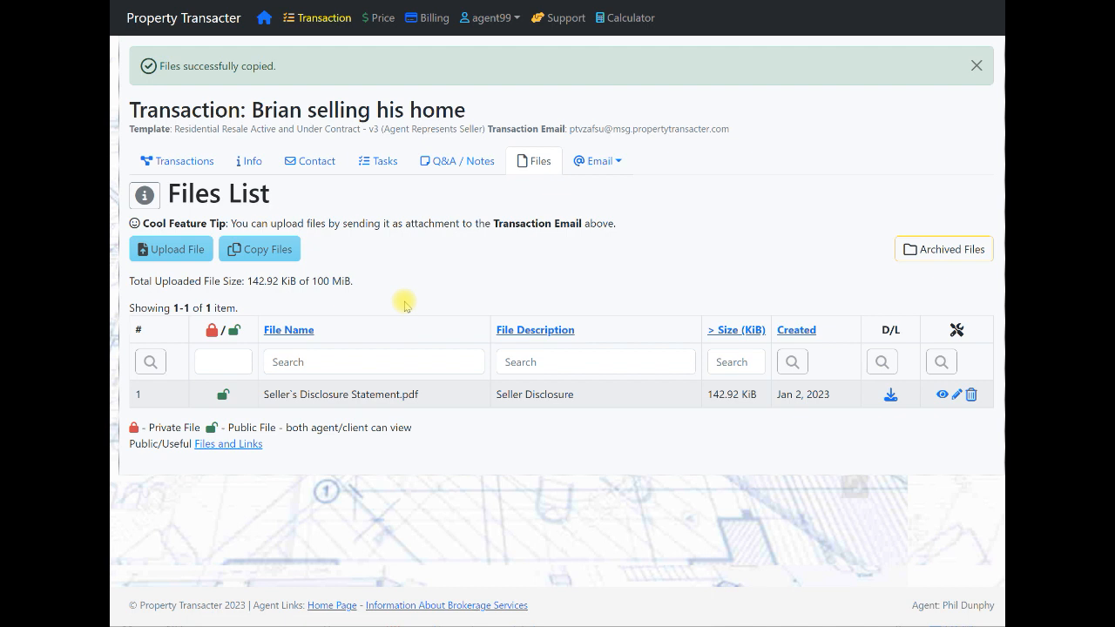
Step: Review the transaction's contacts, files, notes with the blank topic form, and the current task list including its first task
click(317, 160)
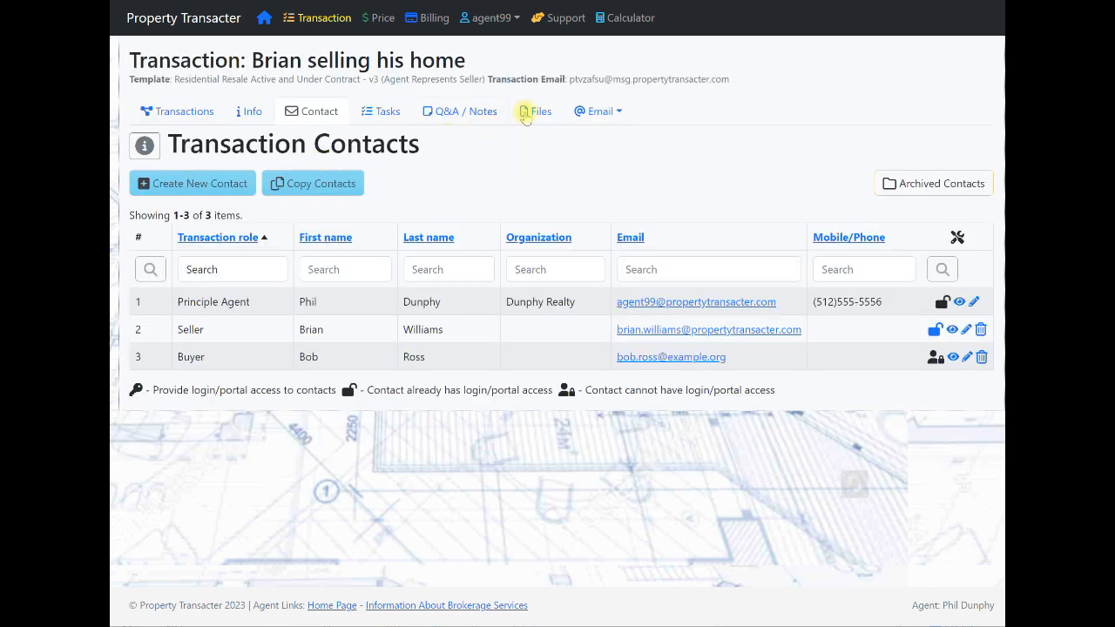
click(536, 111)
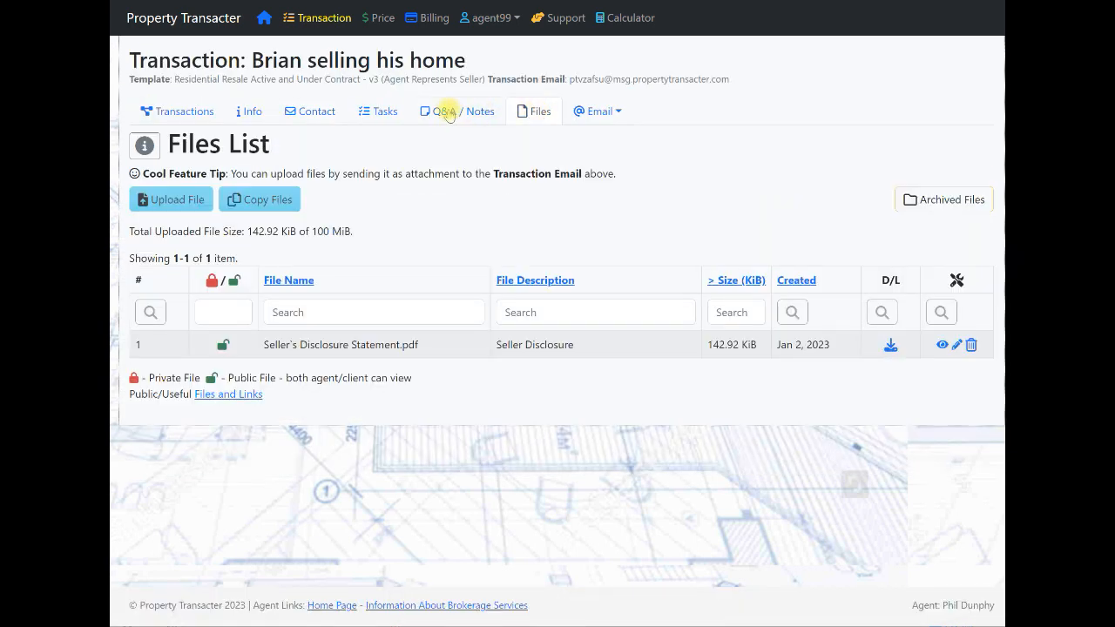
click(444, 112)
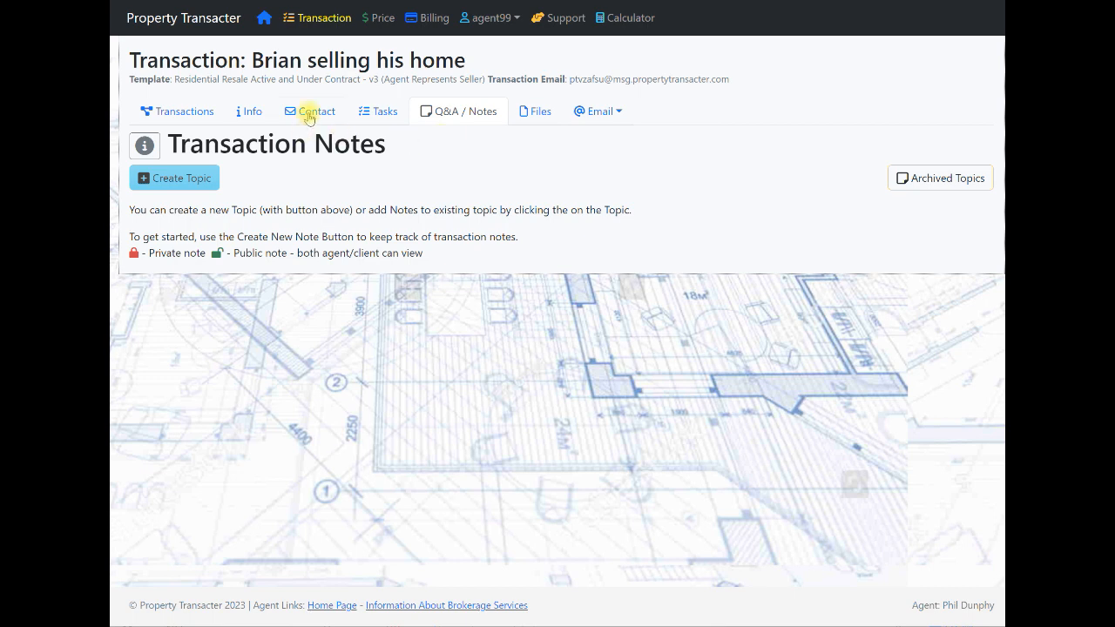
click(196, 182)
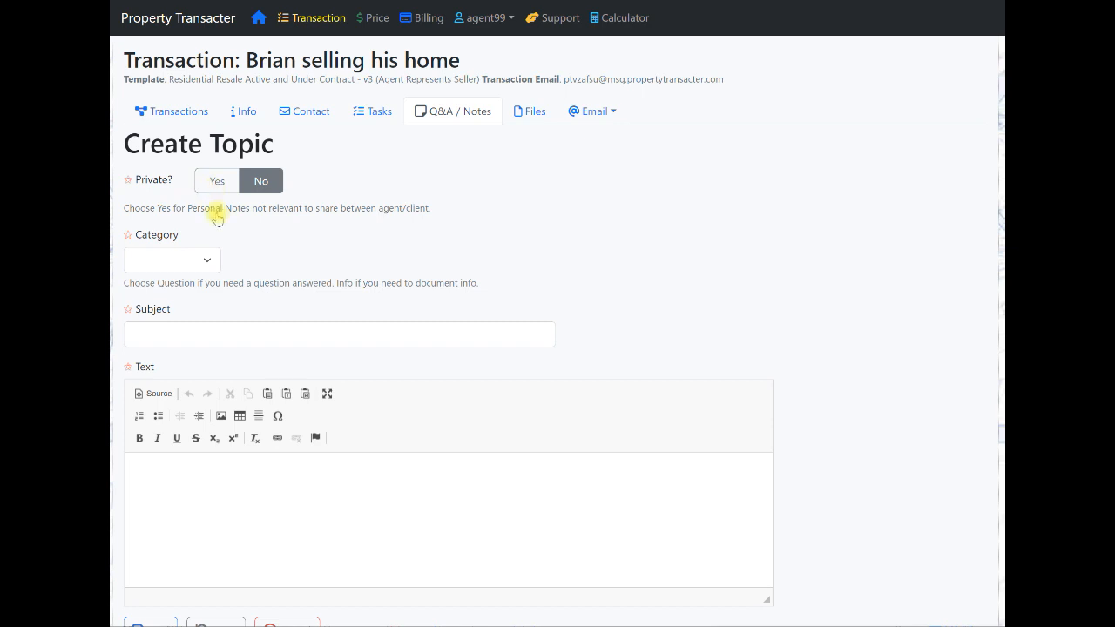
scroll(249, 532, down, 1)
click(275, 557)
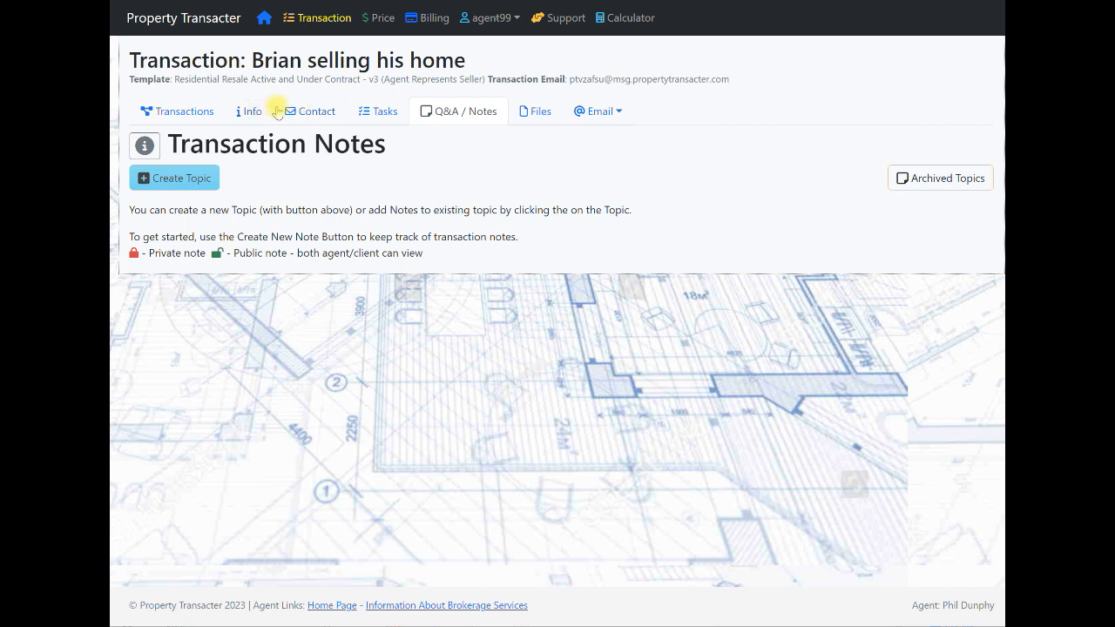
click(376, 113)
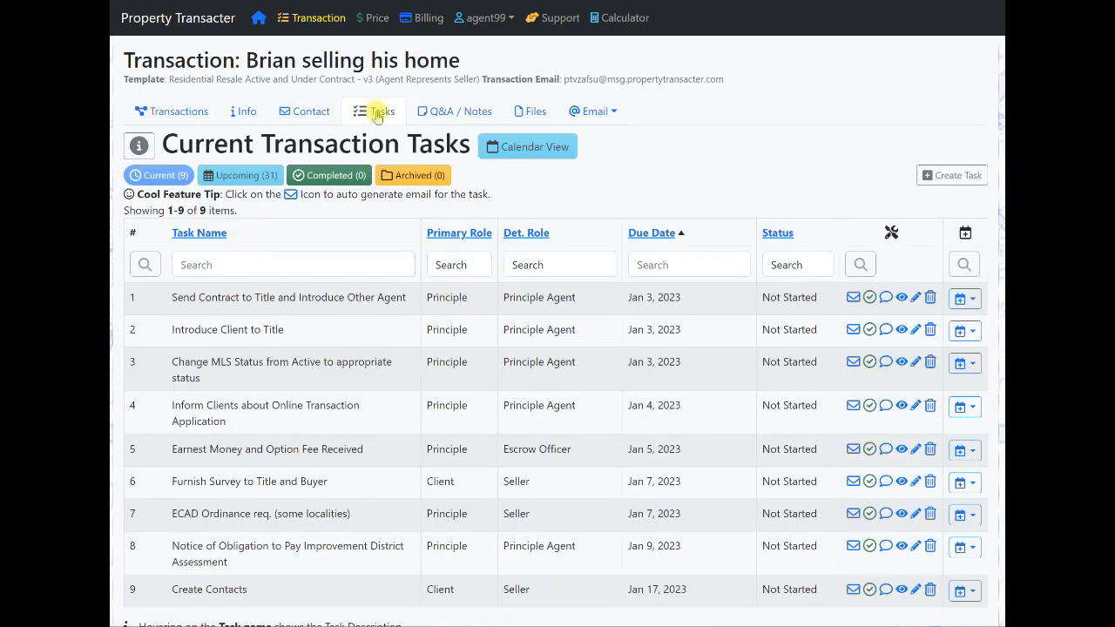
scroll(403, 286, down, 2)
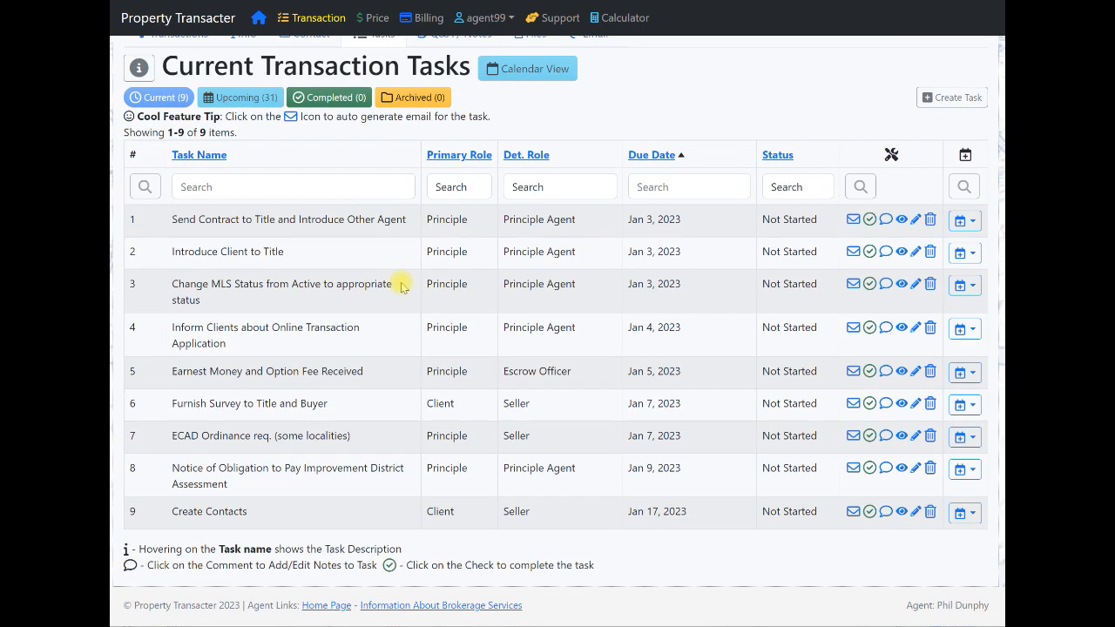
scroll(402, 286, up, 2)
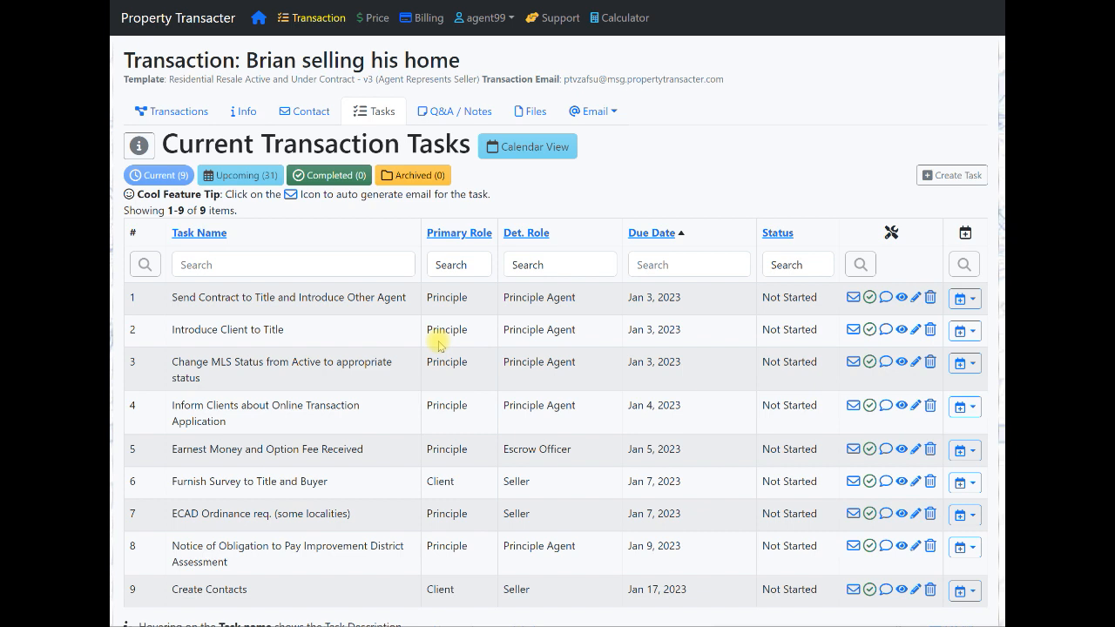
drag(218, 297, 376, 297)
click(317, 298)
Step: Create an Escrow Officer contact with name, email and mobile, designation "Escrow Officer", organization "Name of the Title" and Email Subscription set to No
click(296, 114)
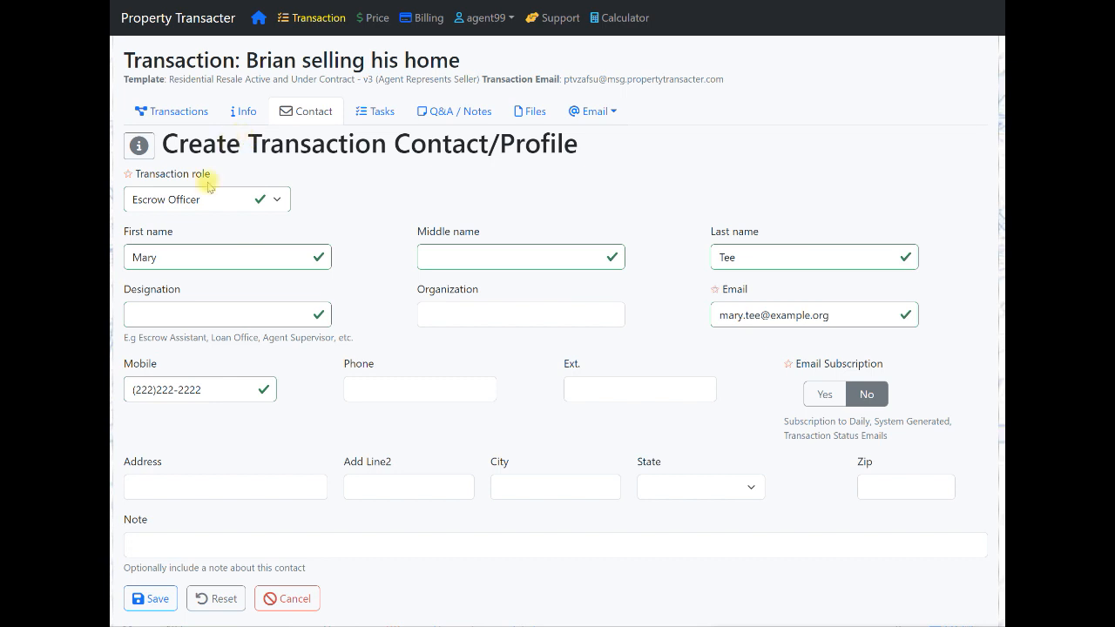
click(208, 320)
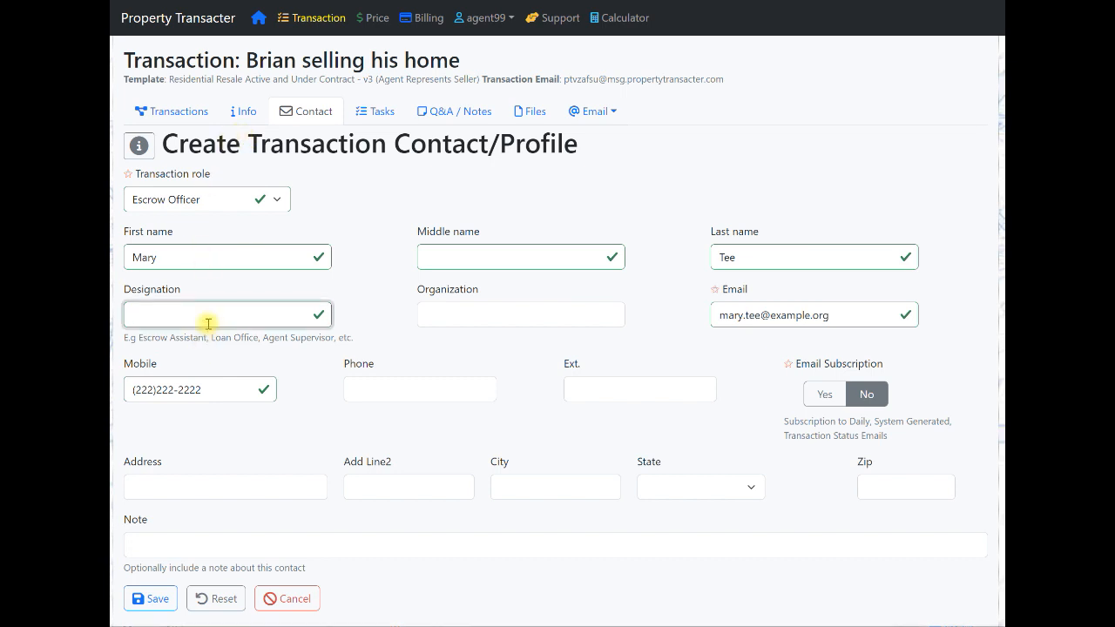
text(E)
key(BackSpace)
text(es)
key(BackSpace)
key(BackSpace)
text(Escrow Officer)
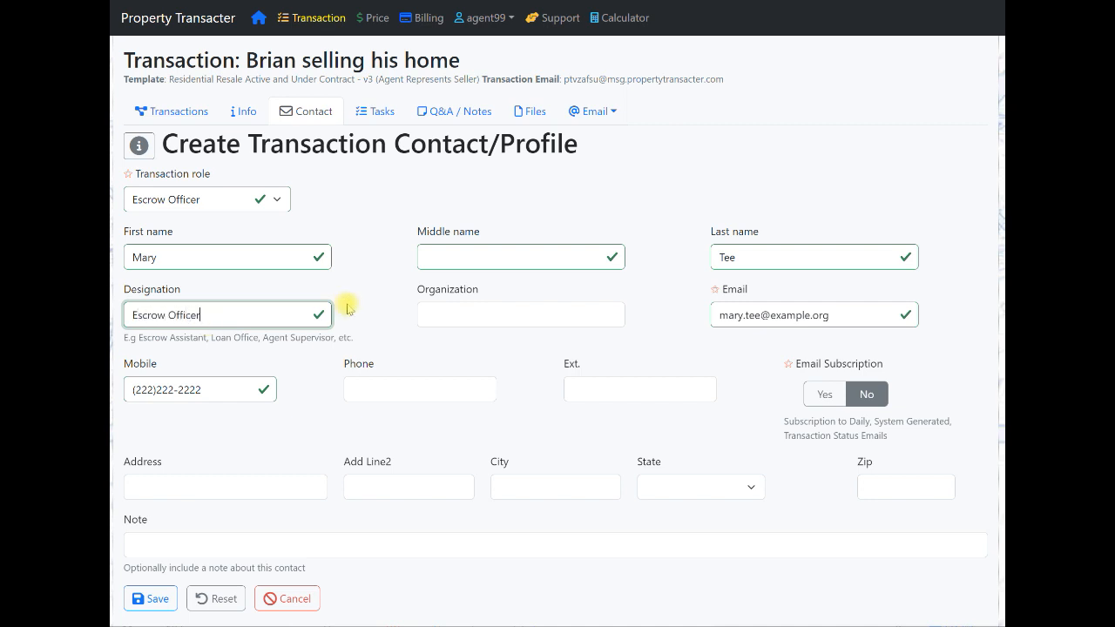
click(461, 322)
text(Name of the Title)
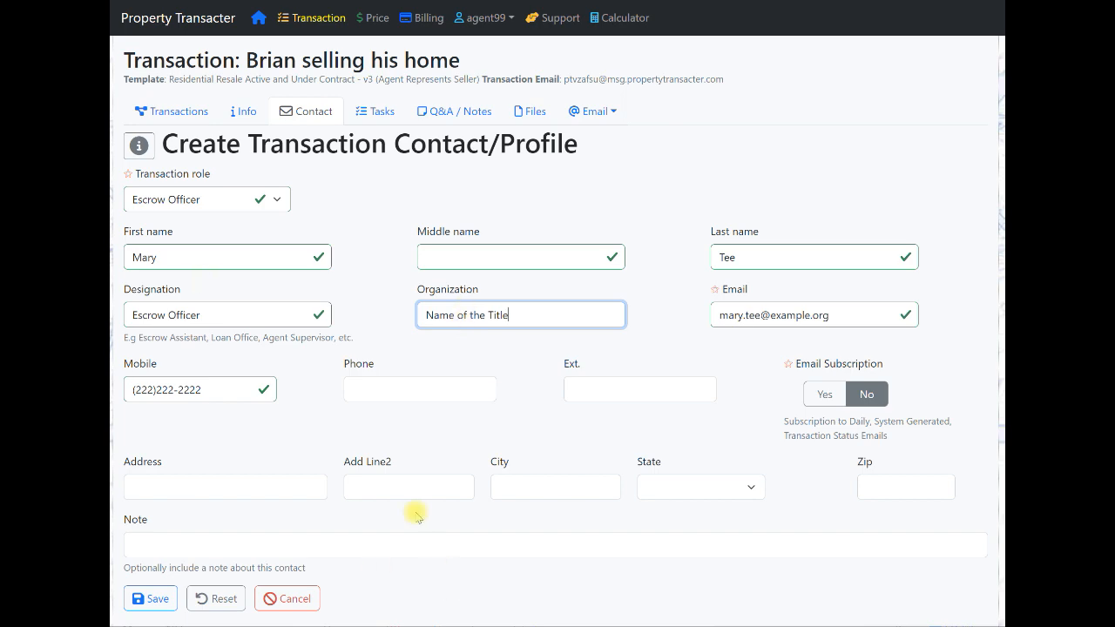
click(152, 595)
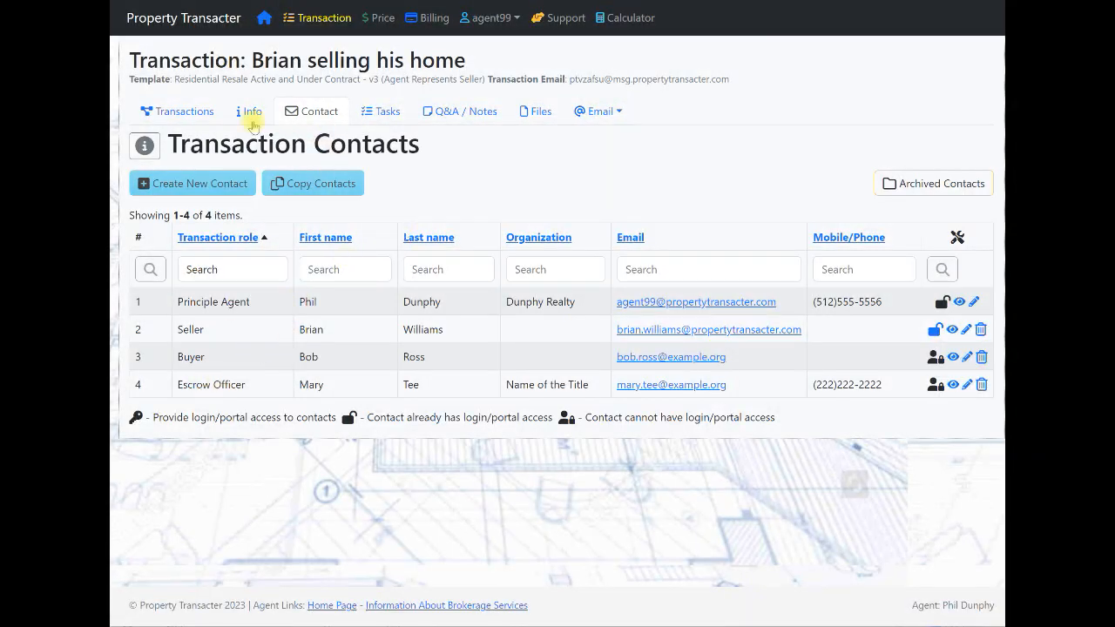
Step: Generate the email for the task "Send Contract to Title and Introduce Other Agent" and read through its prefilled body
click(384, 114)
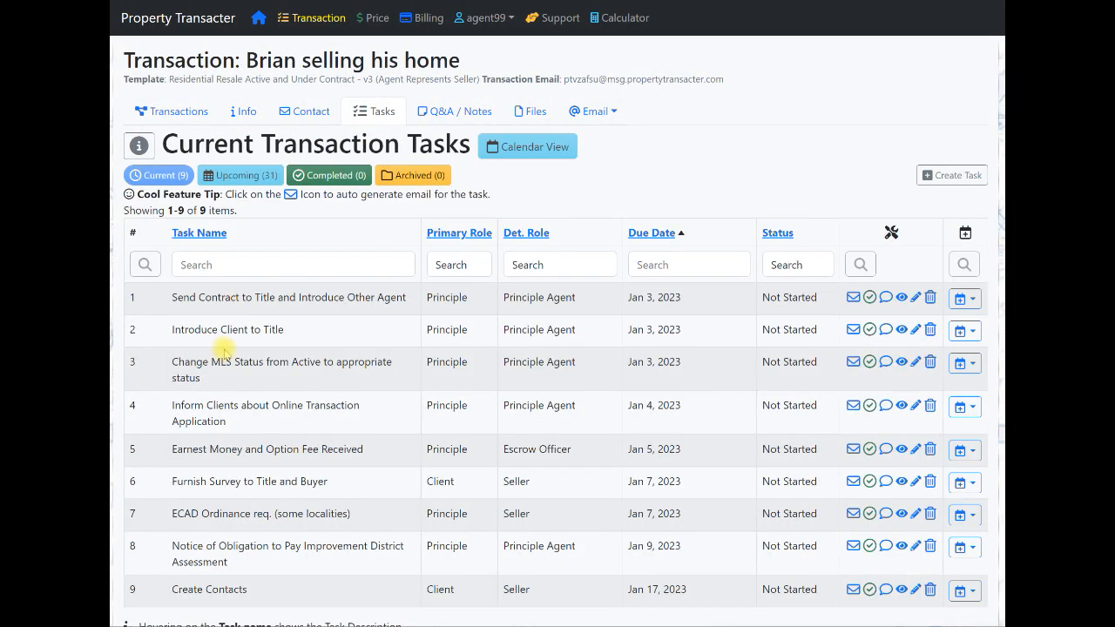
drag(209, 298, 360, 297)
click(502, 312)
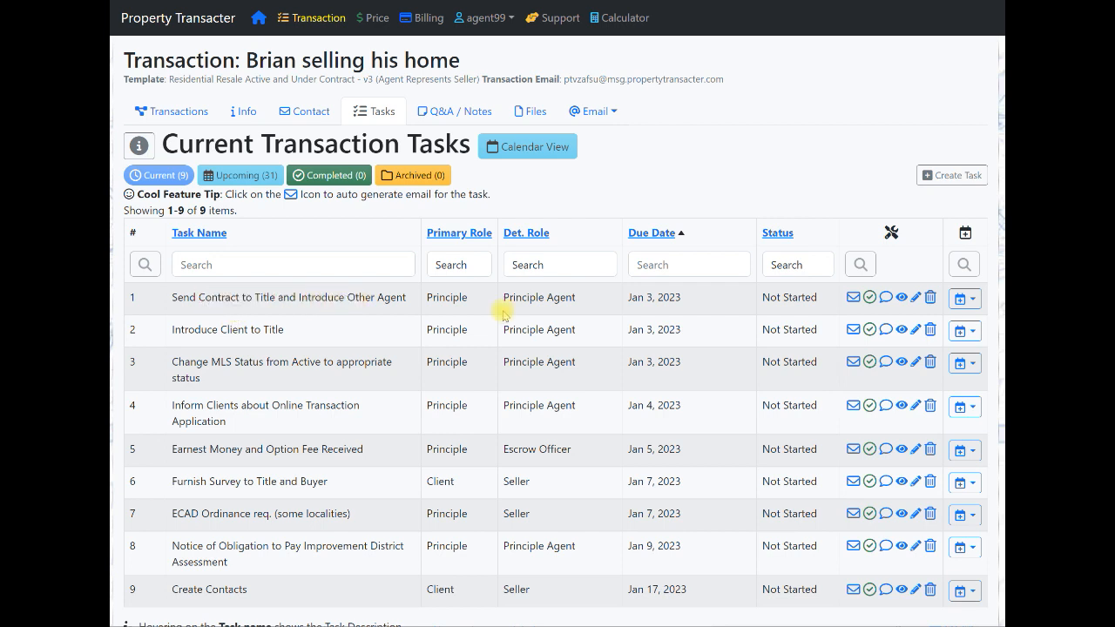
click(853, 298)
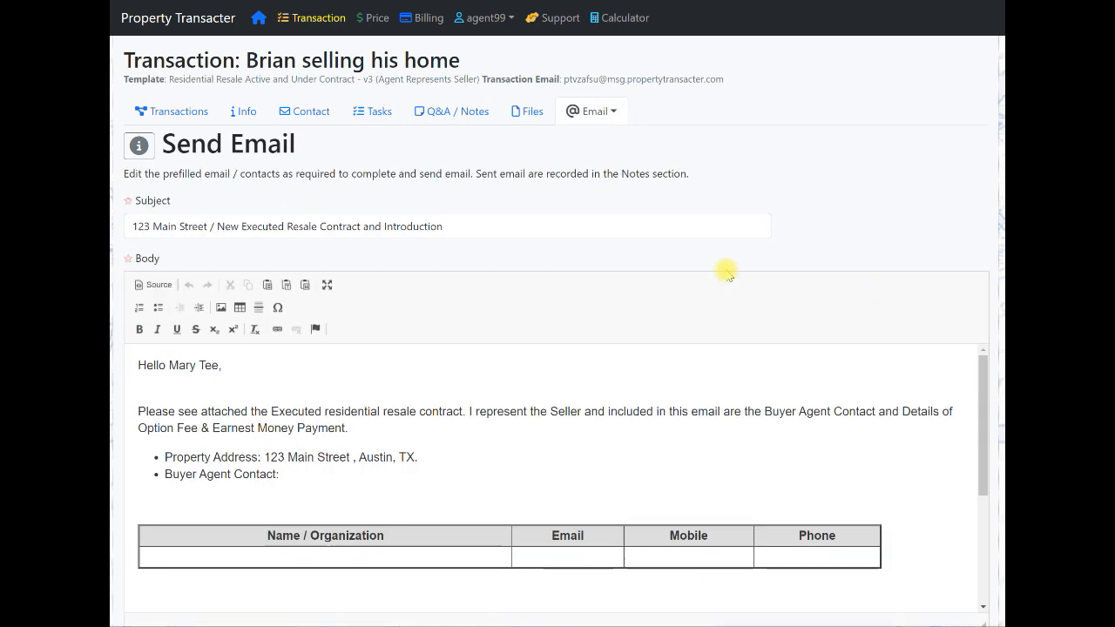
scroll(552, 393, down, 3)
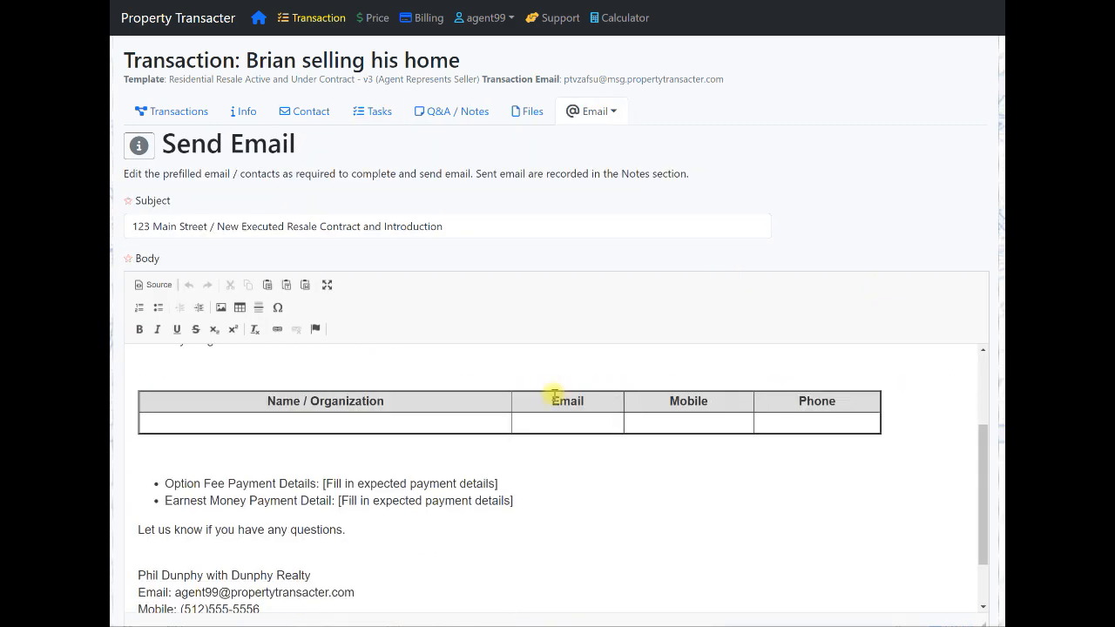
scroll(554, 395, up, 3)
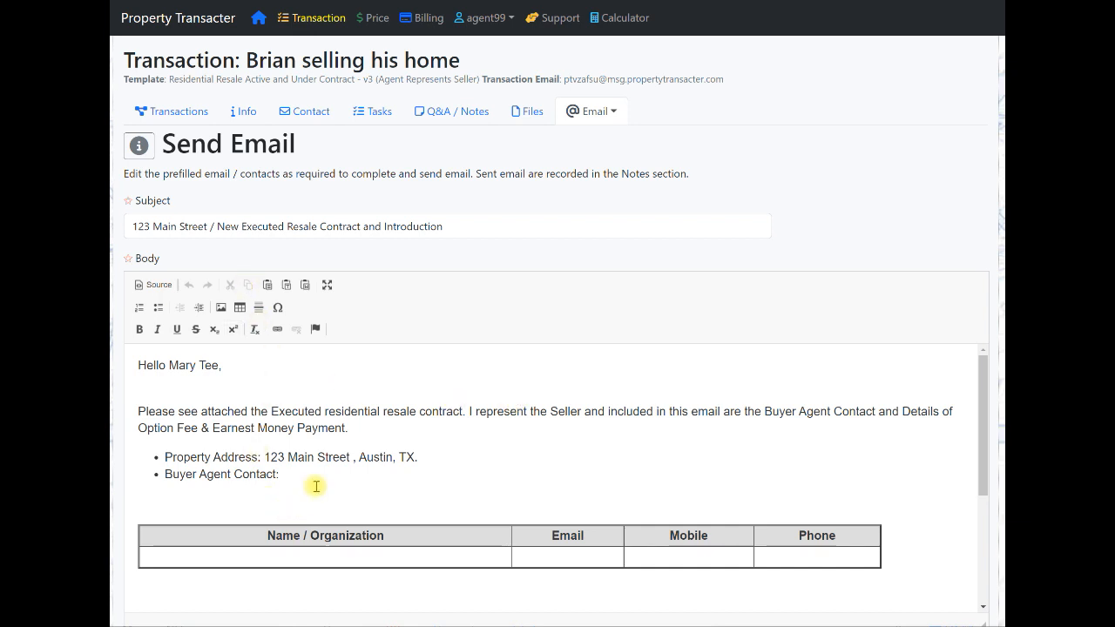
scroll(316, 485, down, 5)
scroll(314, 485, up, 5)
scroll(317, 484, down, 5)
scroll(316, 485, up, 5)
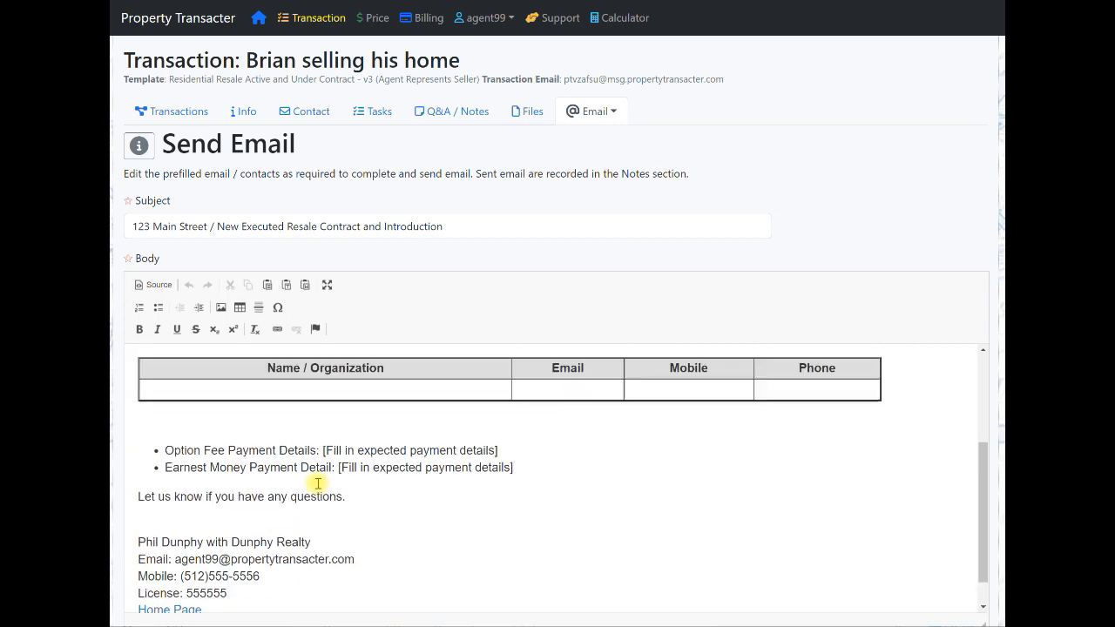
Step: Change the Buyer contact's transaction role to Buyer Agent and save the contact
click(305, 118)
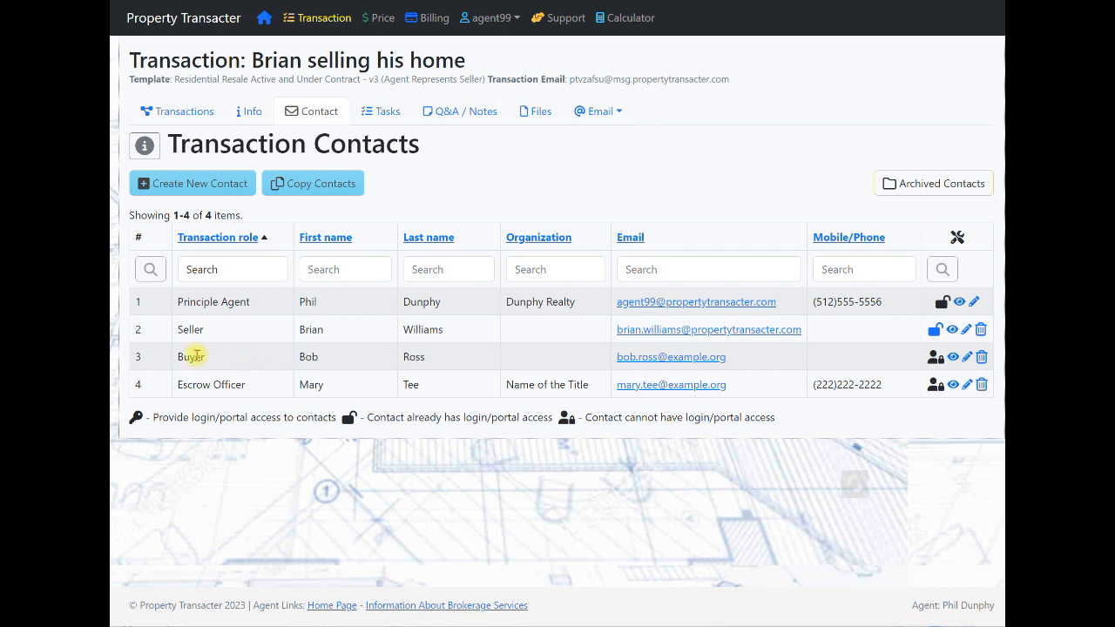
click(967, 356)
click(250, 260)
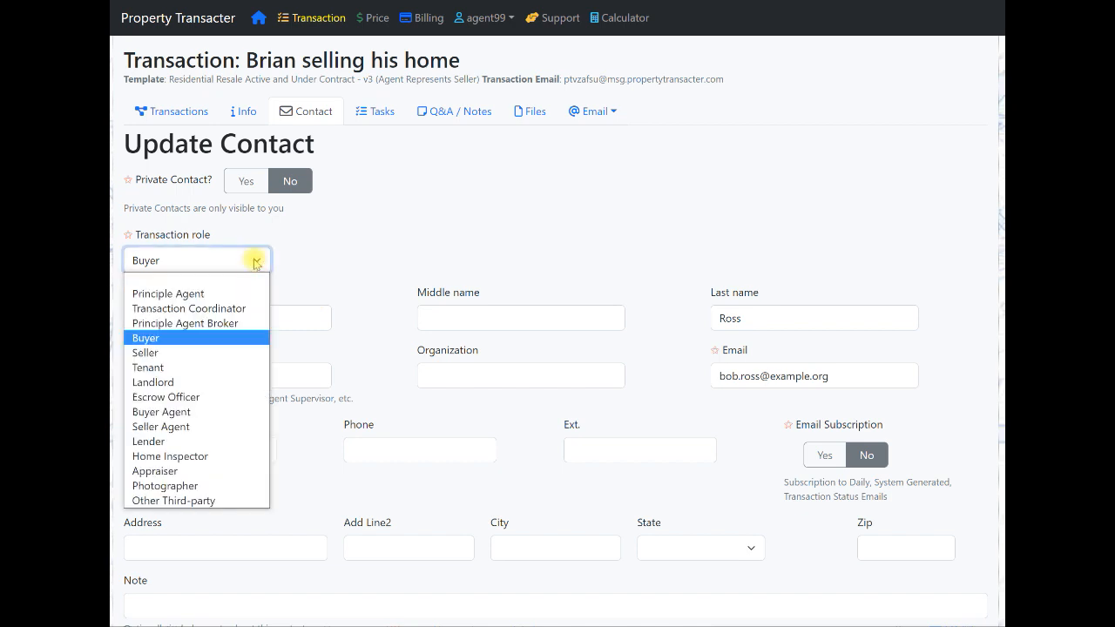
click(199, 412)
scroll(315, 468, down, 2)
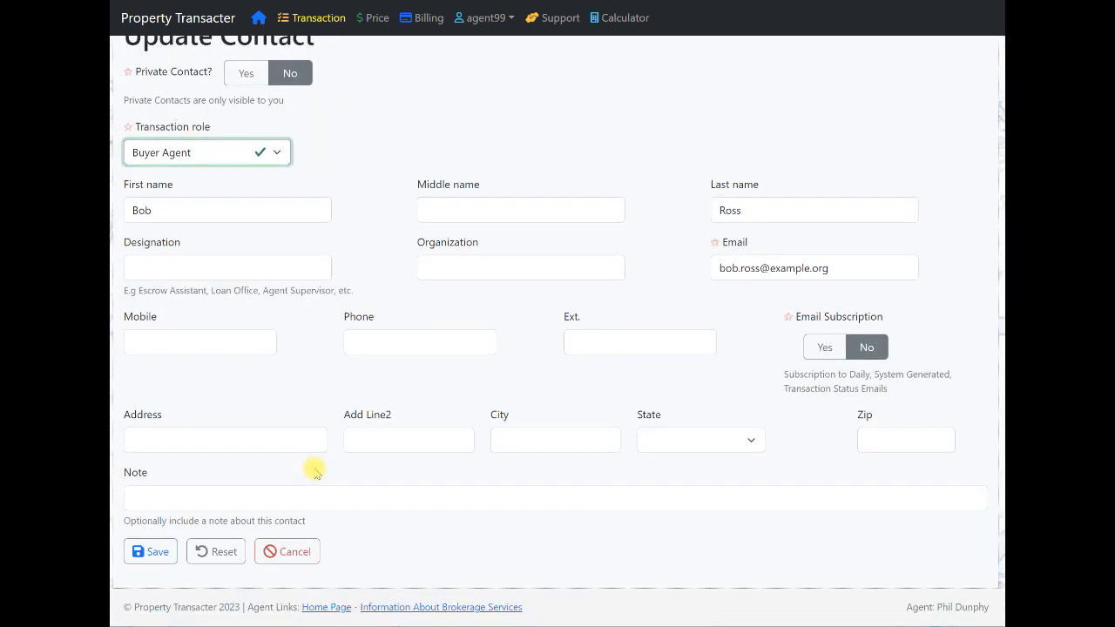
scroll(269, 364, up, 2)
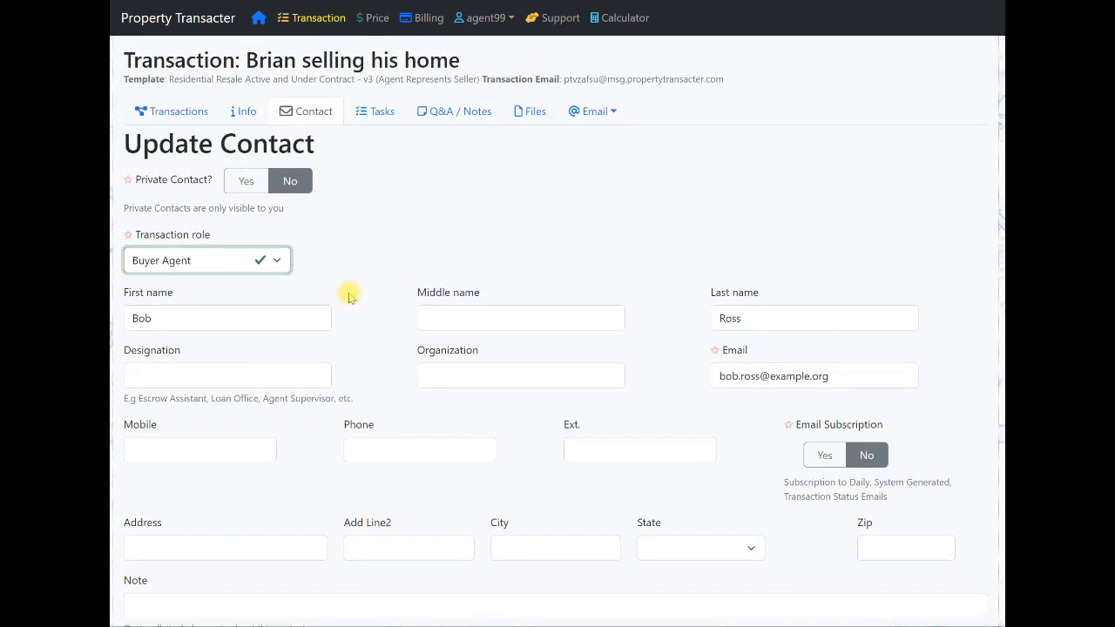
scroll(350, 295, down, 3)
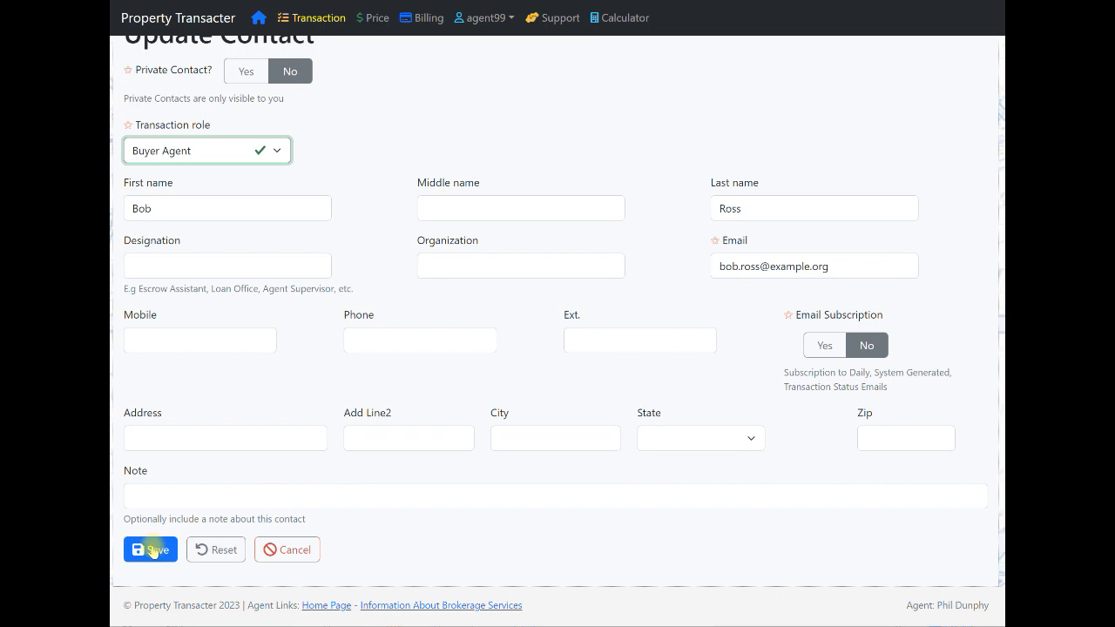
click(153, 550)
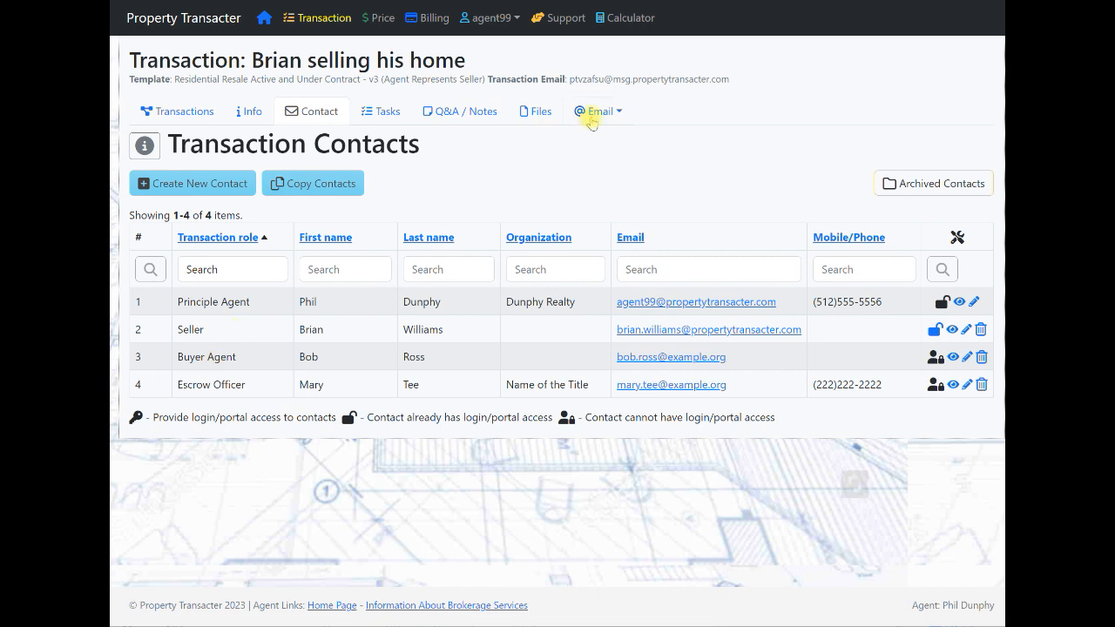
Step: Regenerate the first task's introduction email, read its greeting and opening paragraph, and remove the blank line above the buyer agent table
click(387, 111)
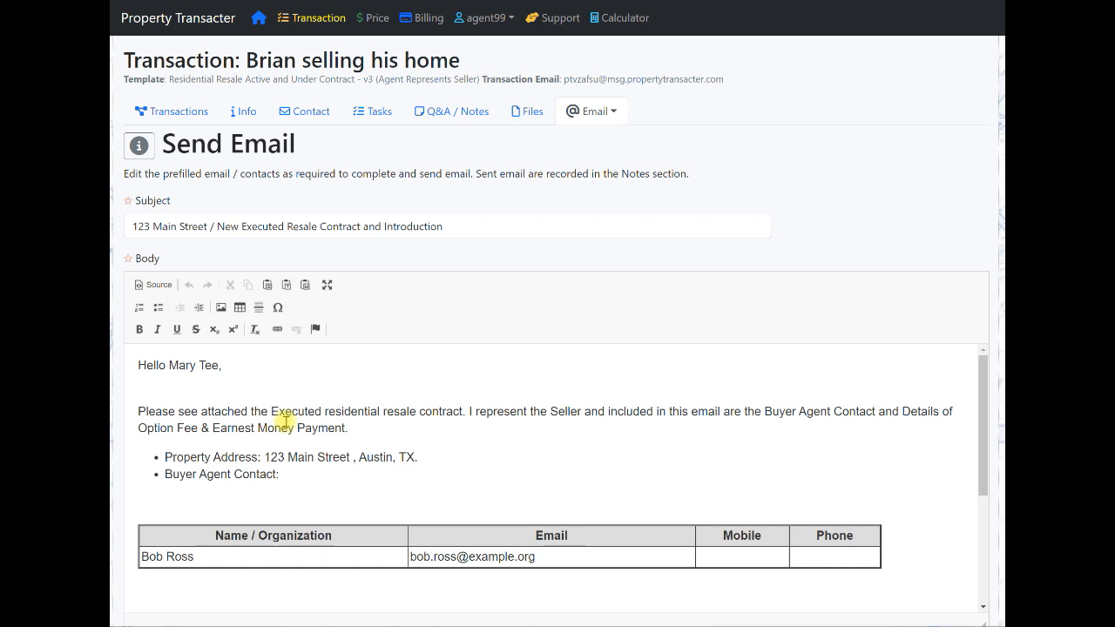
drag(152, 365, 229, 365)
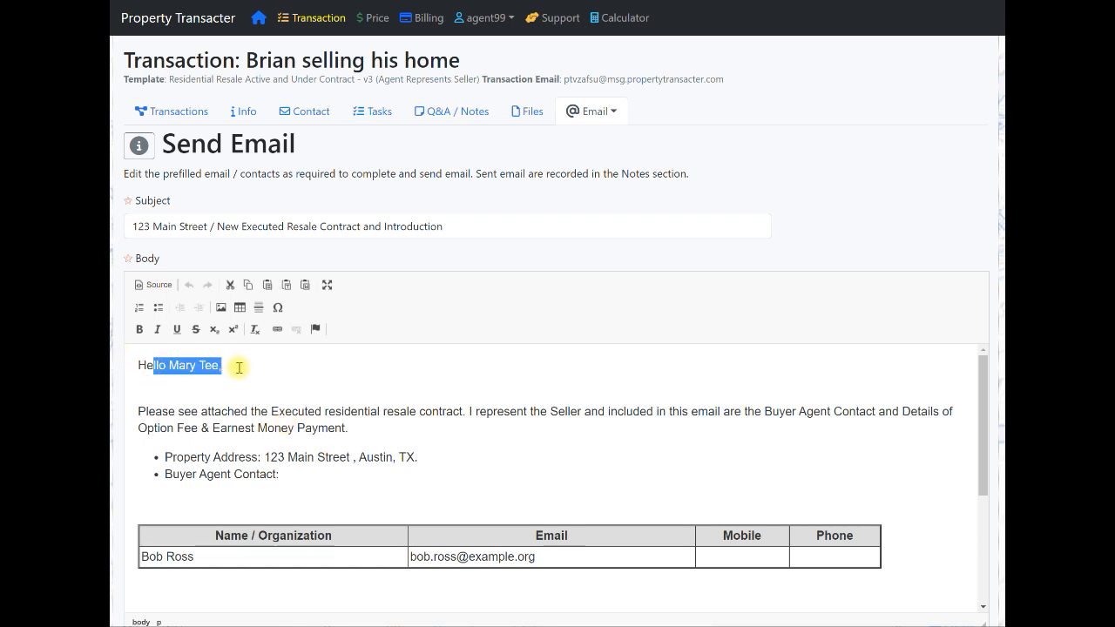
click(243, 368)
click(228, 393)
drag(168, 411, 344, 428)
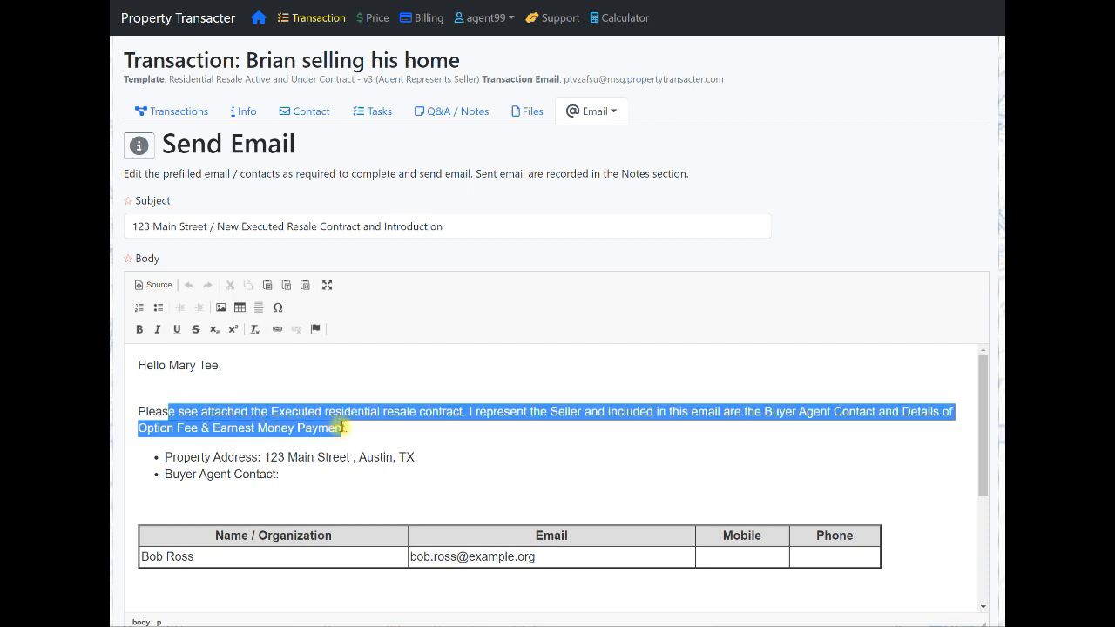
drag(344, 427, 344, 427)
click(306, 427)
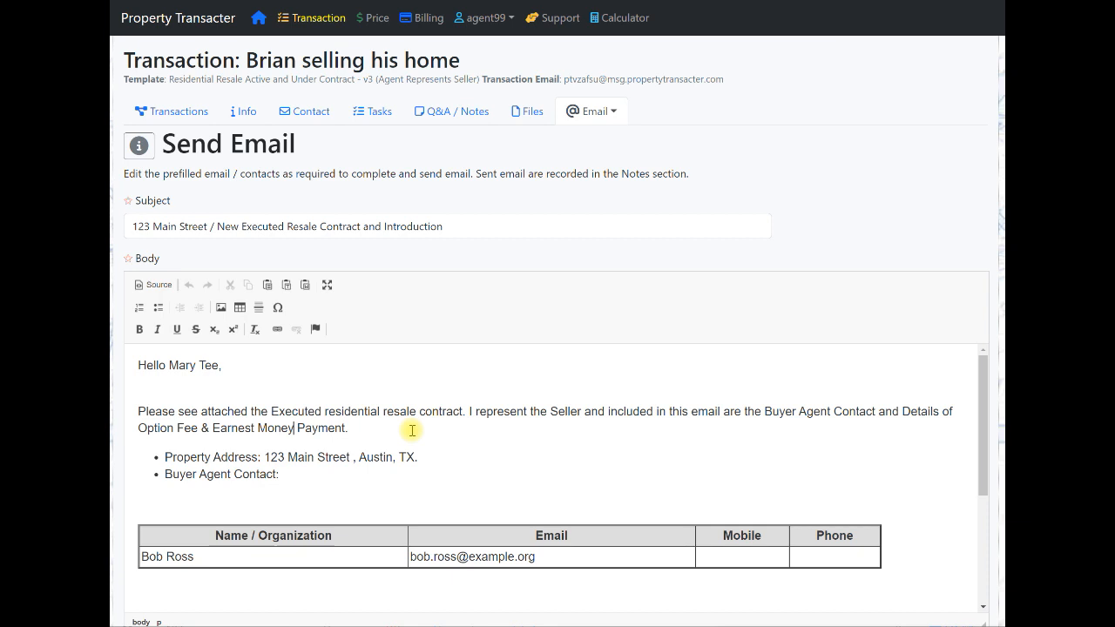
scroll(412, 431, down, 1)
click(267, 435)
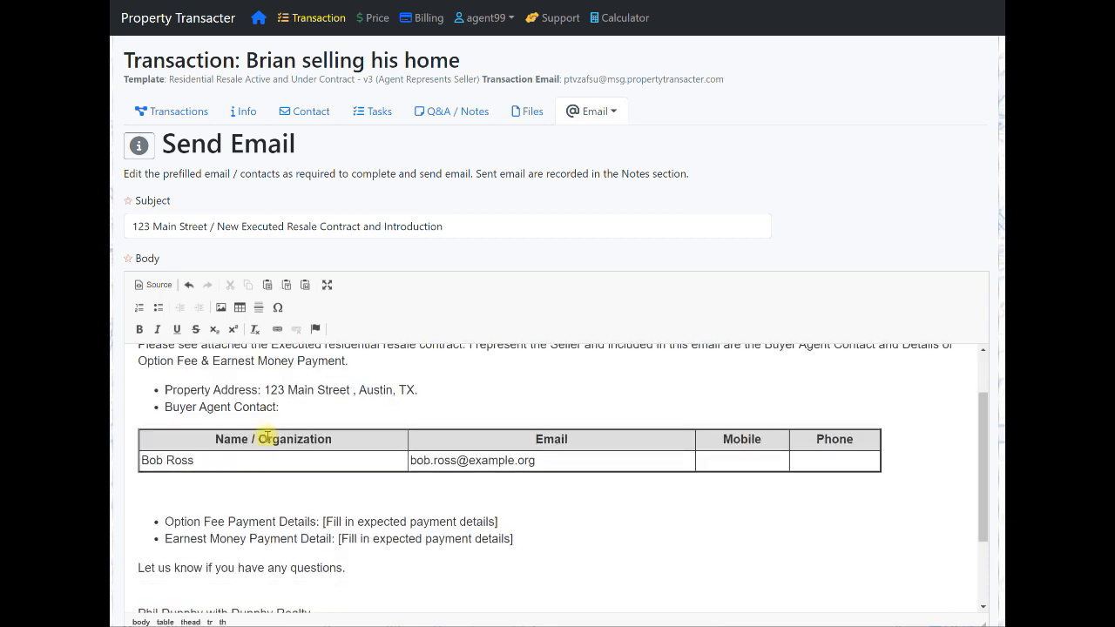
Step: Check the email's Option Fee and Earnest Money payment placeholders, the signature, and the copy and recipient selections below the body
scroll(344, 488, down, 3)
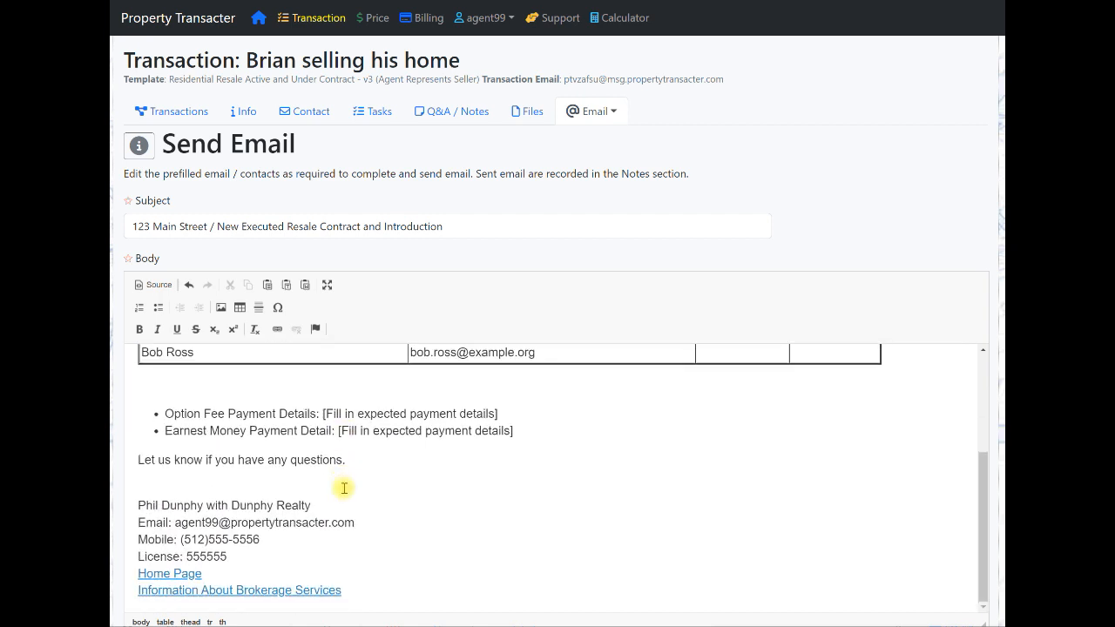
click(322, 413)
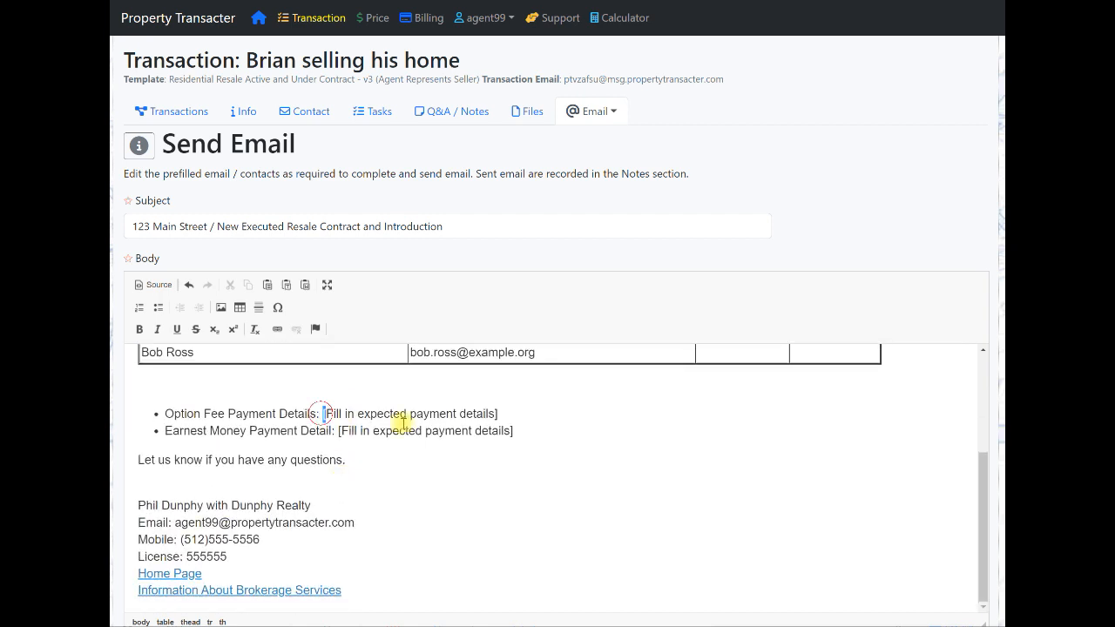
drag(404, 421, 502, 414)
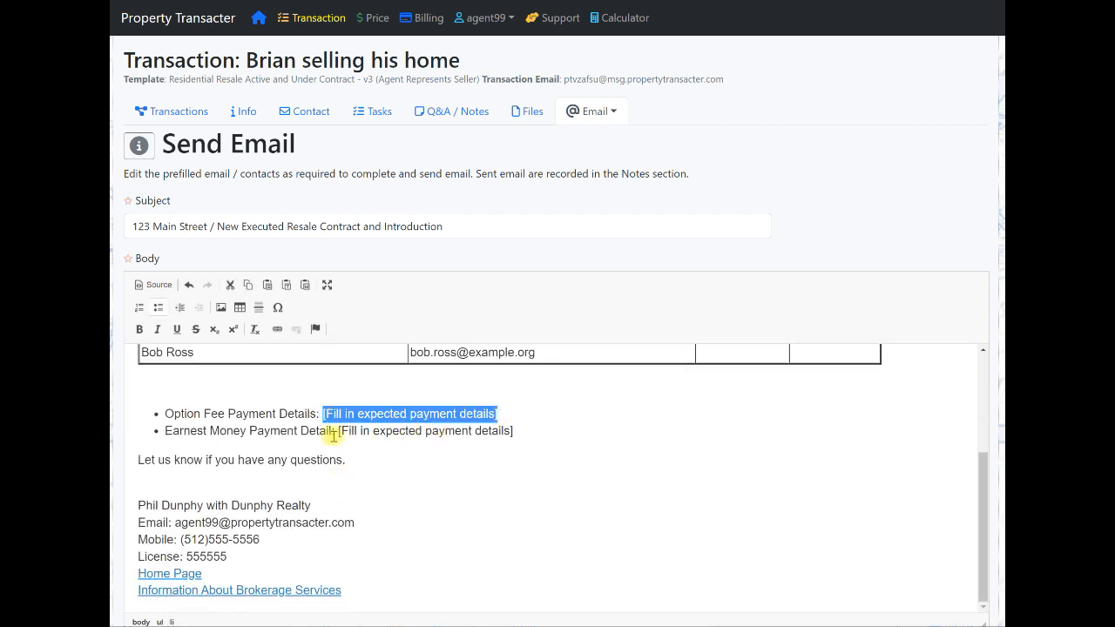
drag(341, 430, 508, 437)
click(428, 459)
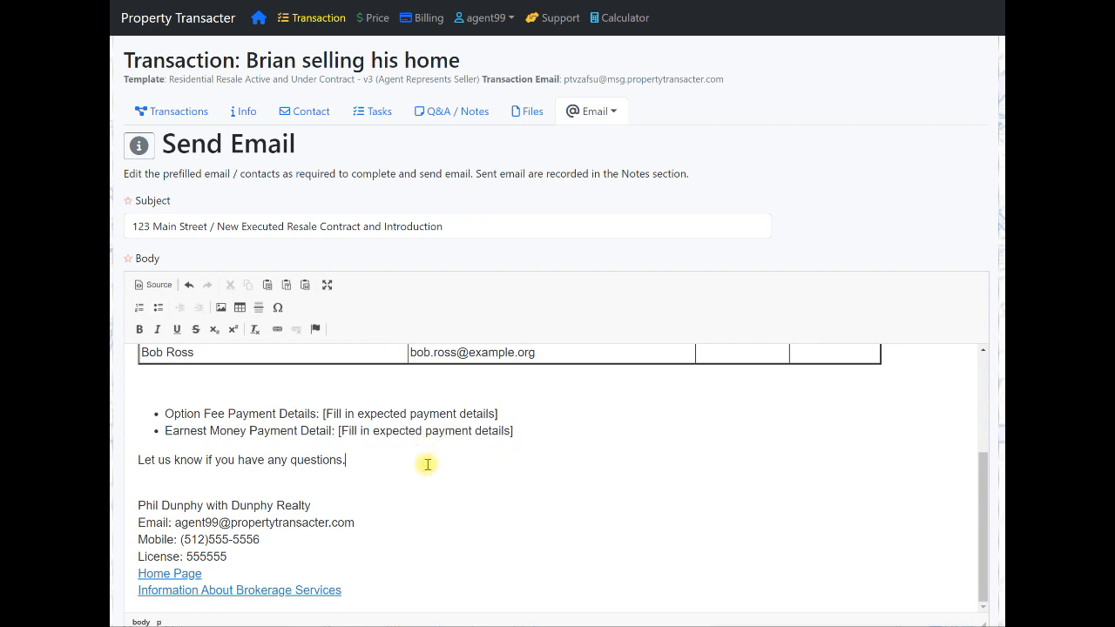
scroll(428, 462, down, 4)
scroll(428, 467, down, 1)
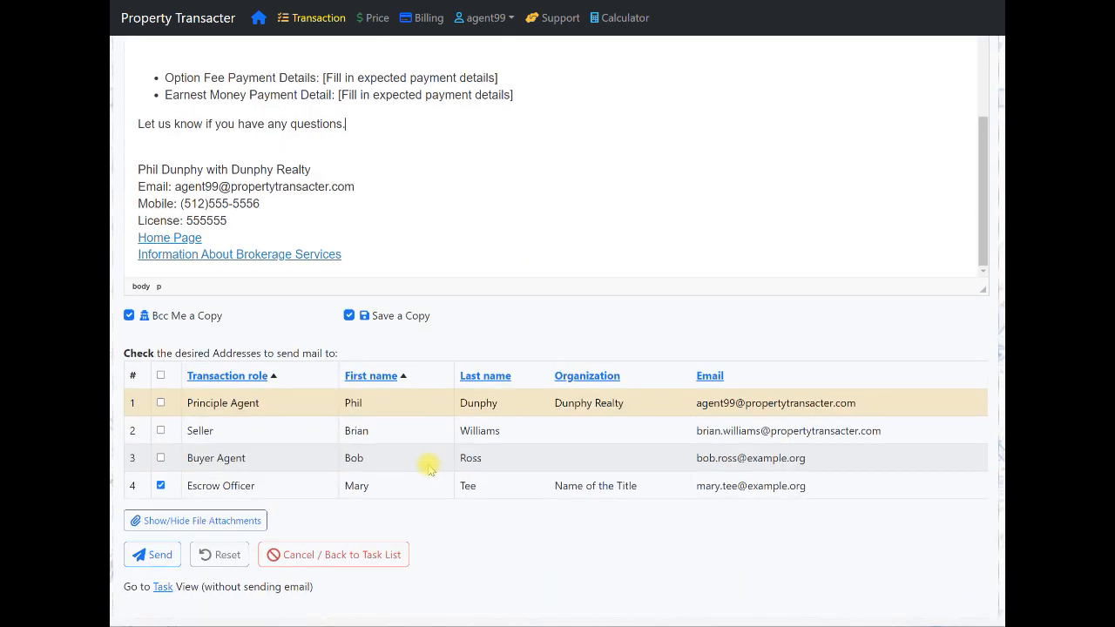
Step: Show the files available for attachment to the email, and review them together with the recipients and the message body
click(192, 520)
scroll(372, 501, down, 1)
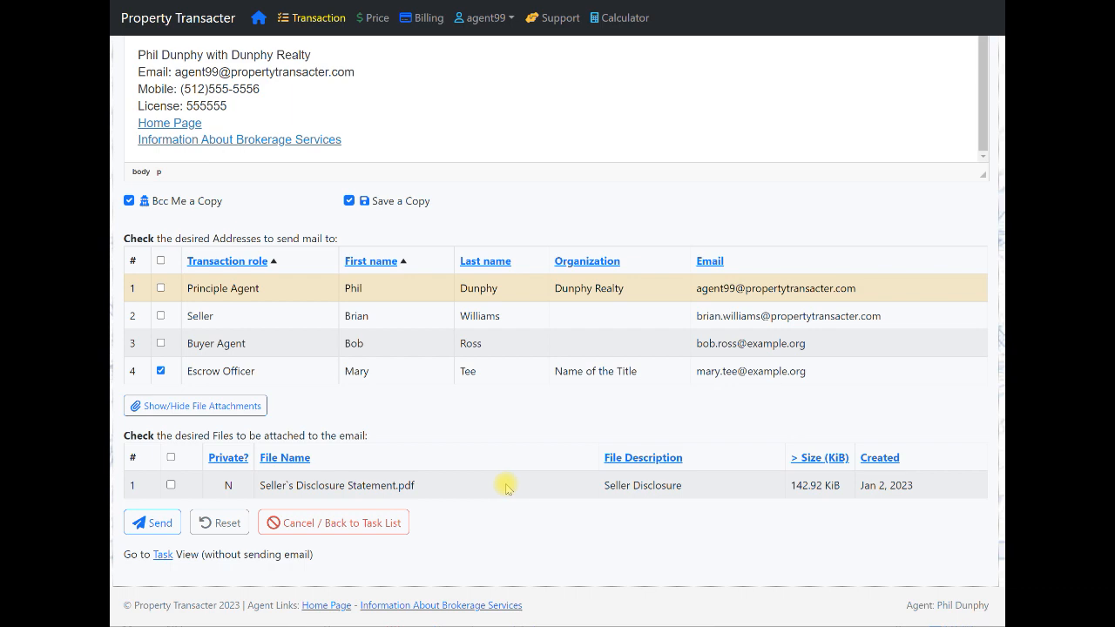
scroll(464, 475, up, 5)
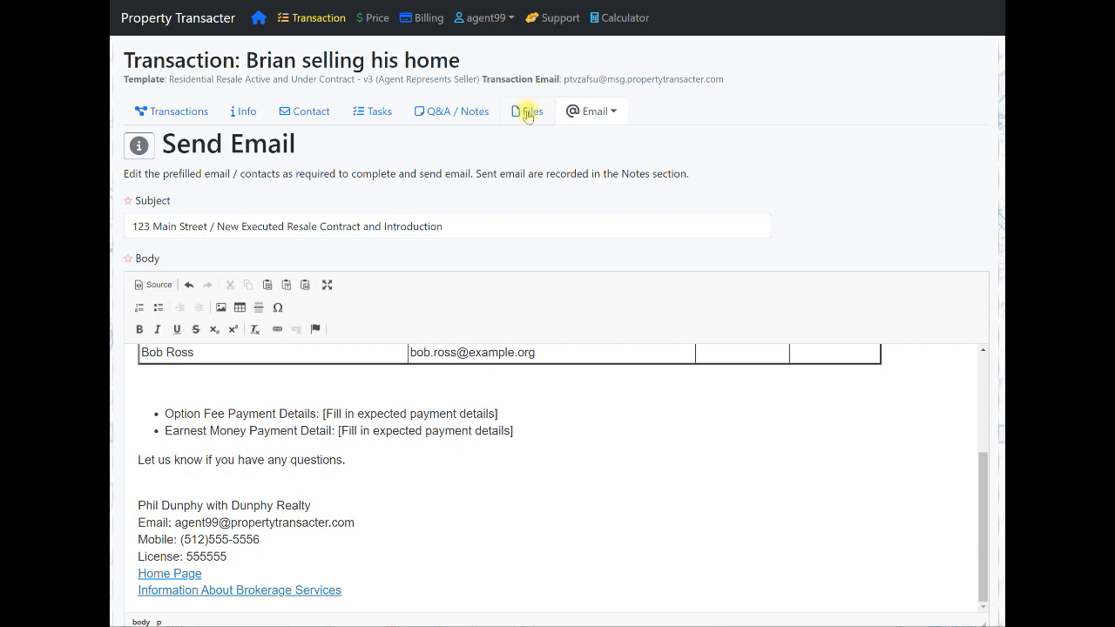
scroll(247, 348, down, 5)
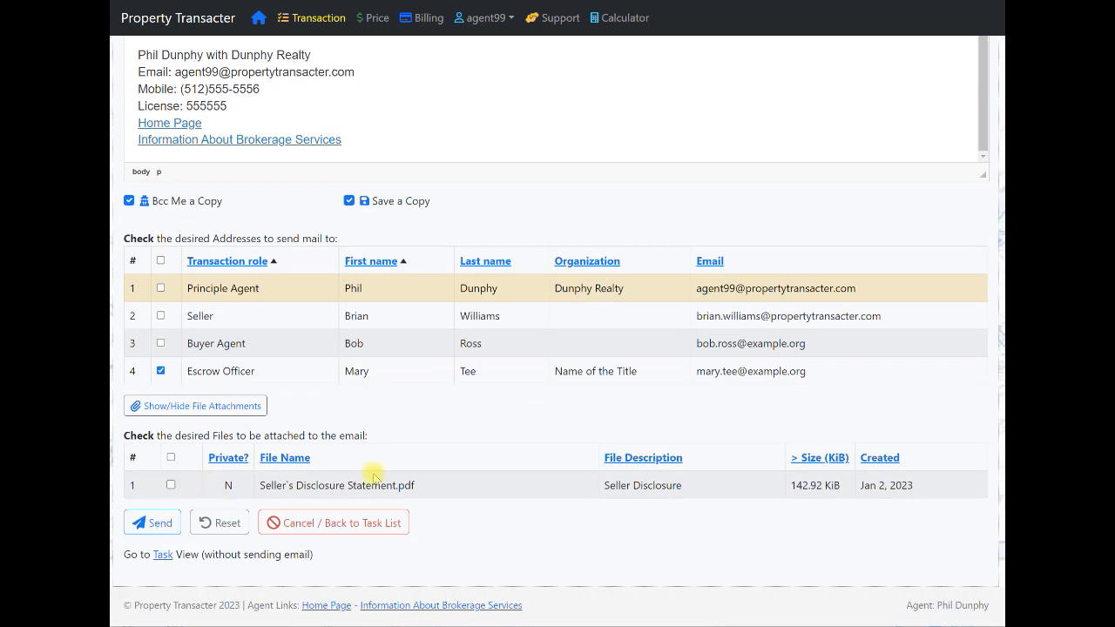
scroll(374, 475, up, 4)
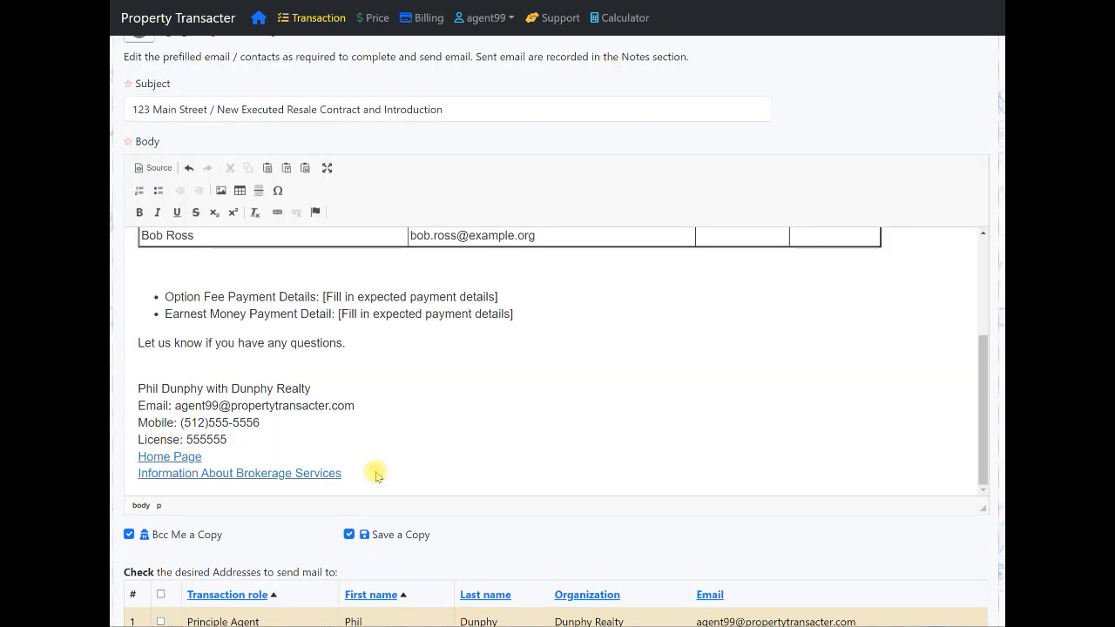
scroll(392, 371, up, 3)
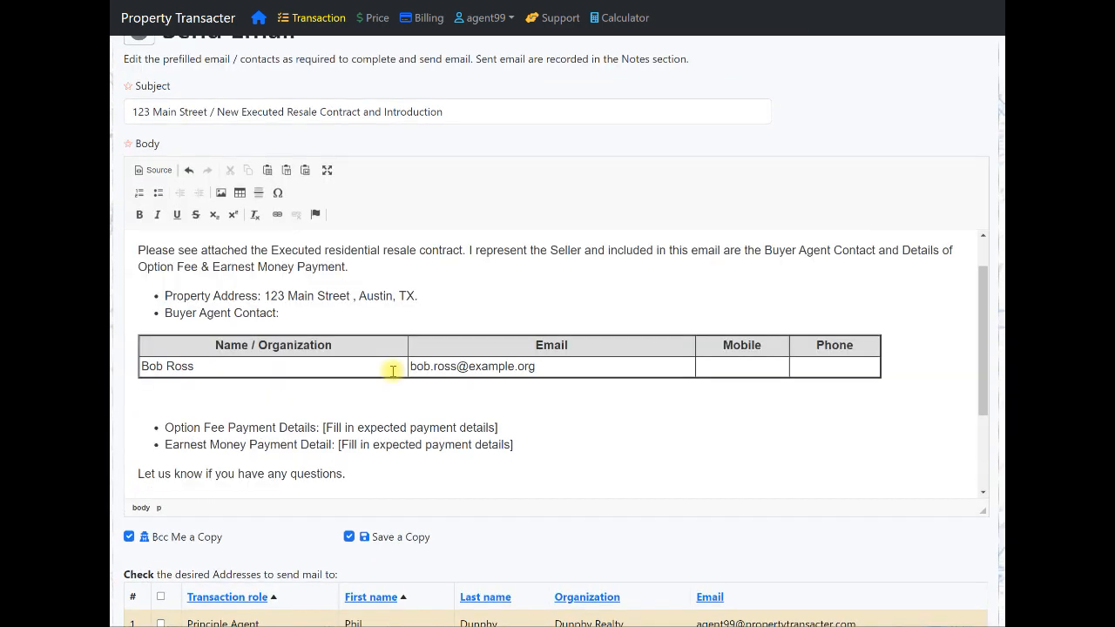
scroll(392, 371, up, 1)
scroll(393, 371, up, 2)
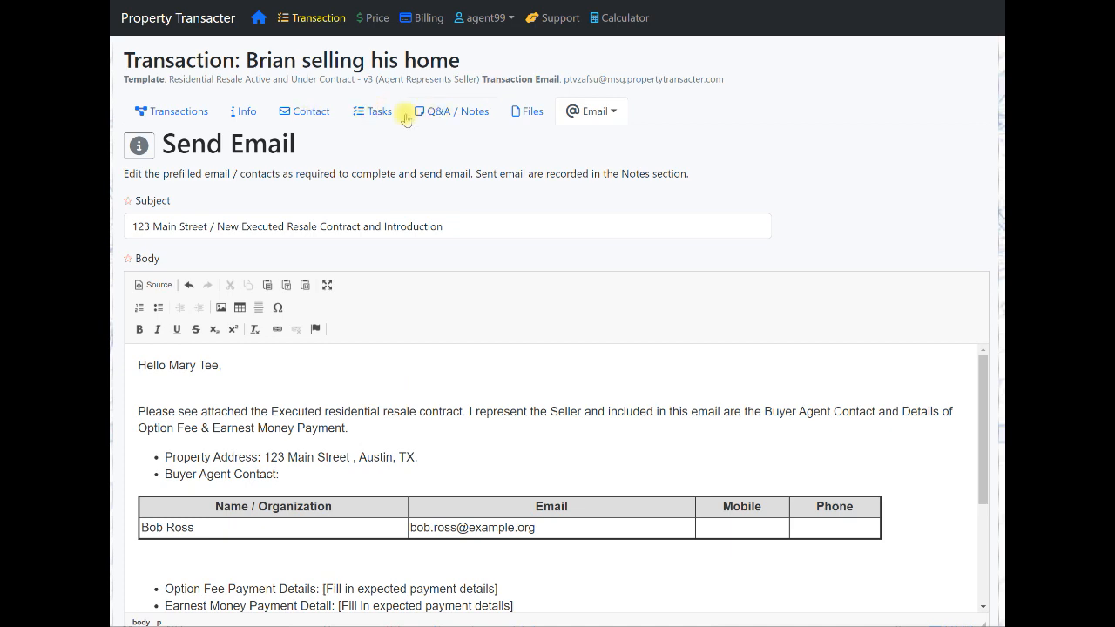
Step: Leave the email unsent and review the transaction's contacts, files and current task list
click(369, 118)
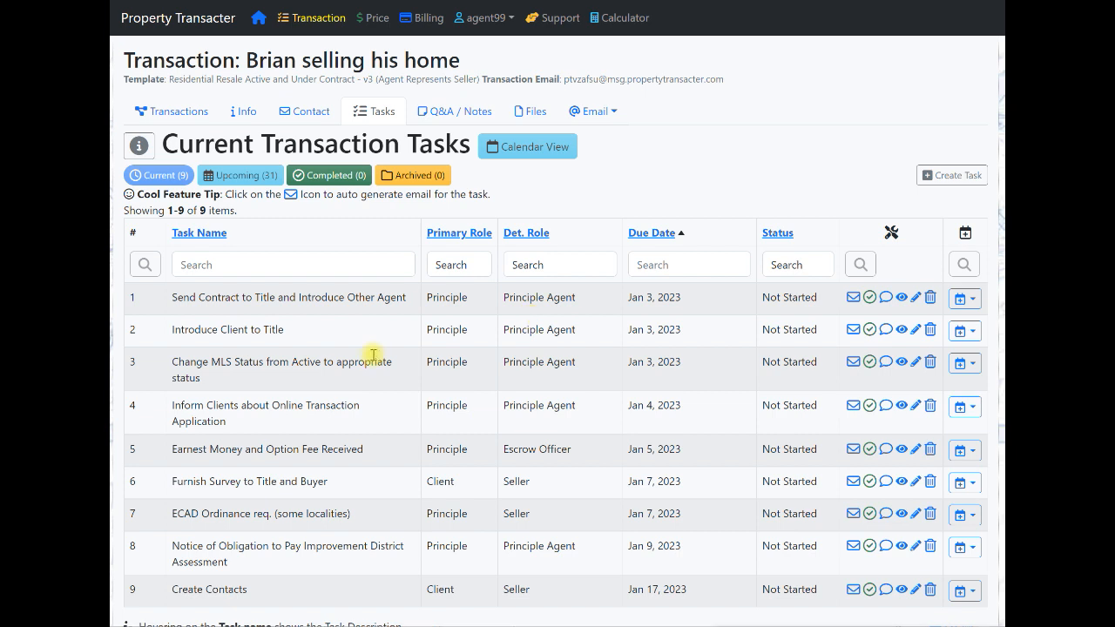
click(299, 111)
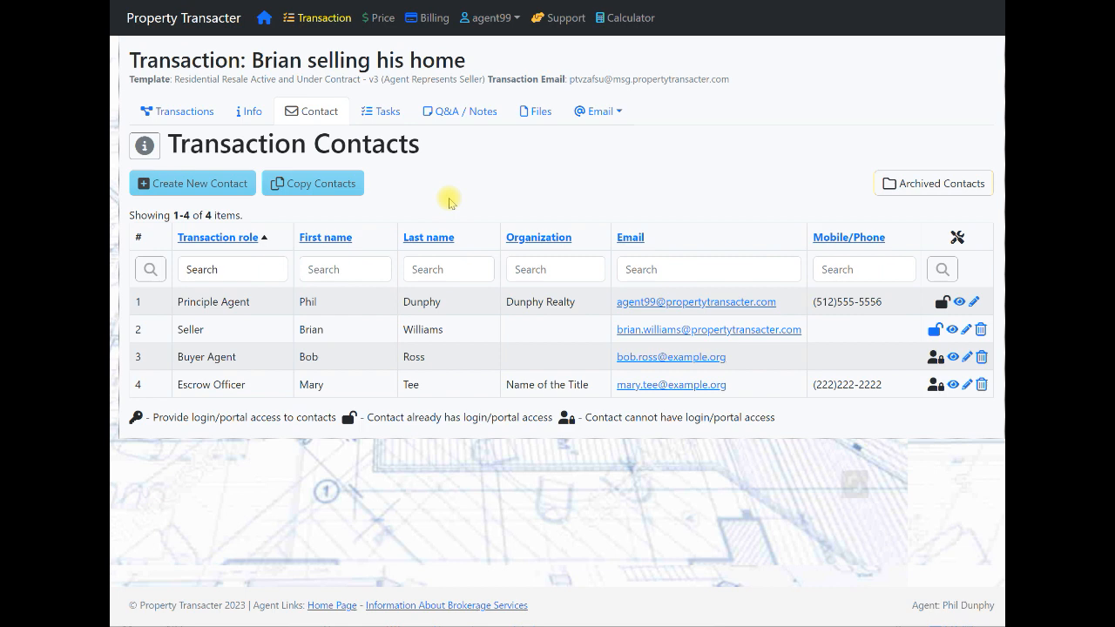
click(527, 112)
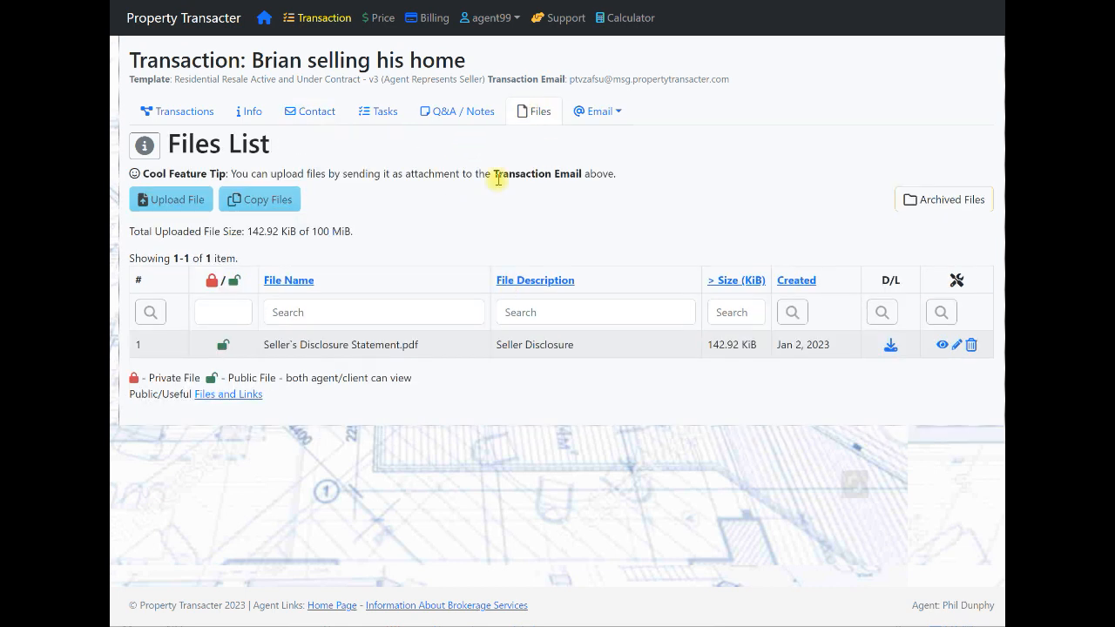
click(381, 113)
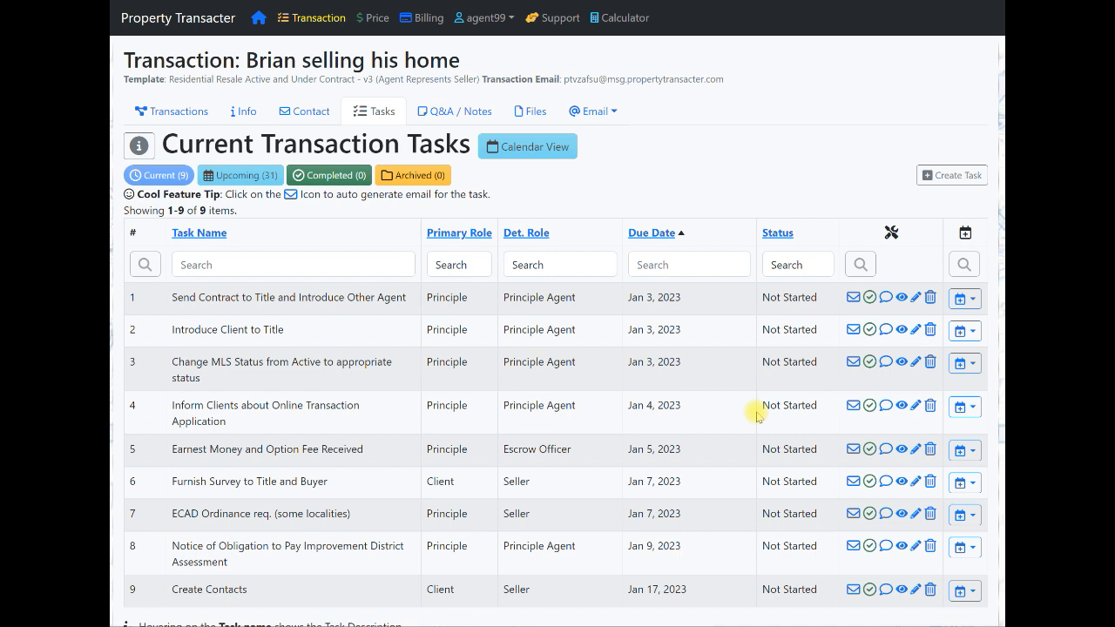
scroll(660, 397, down, 2)
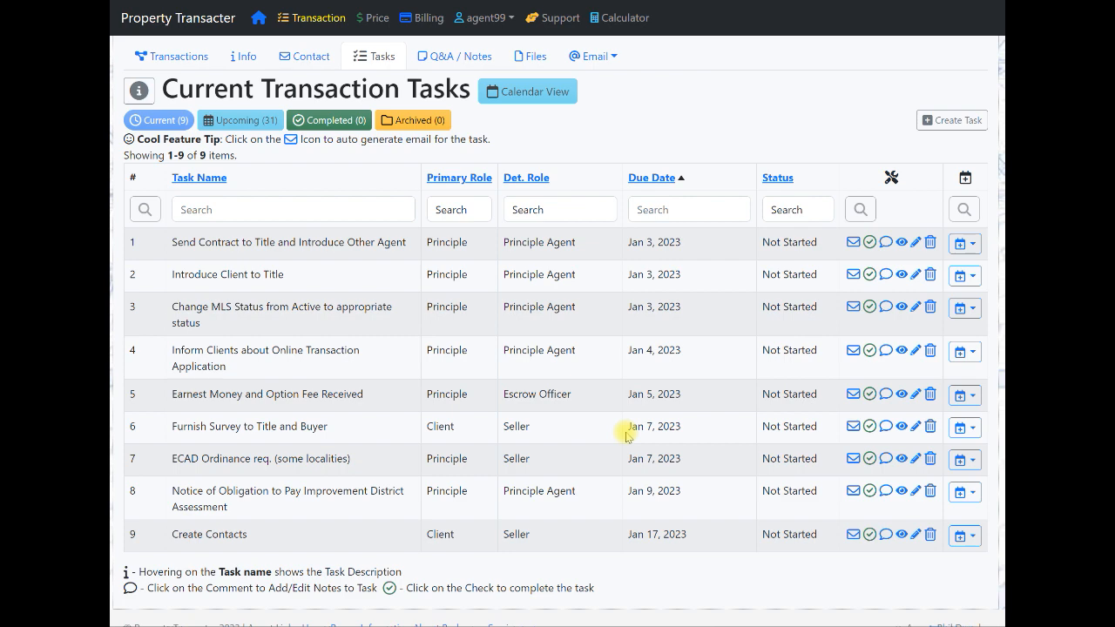
scroll(625, 436, up, 2)
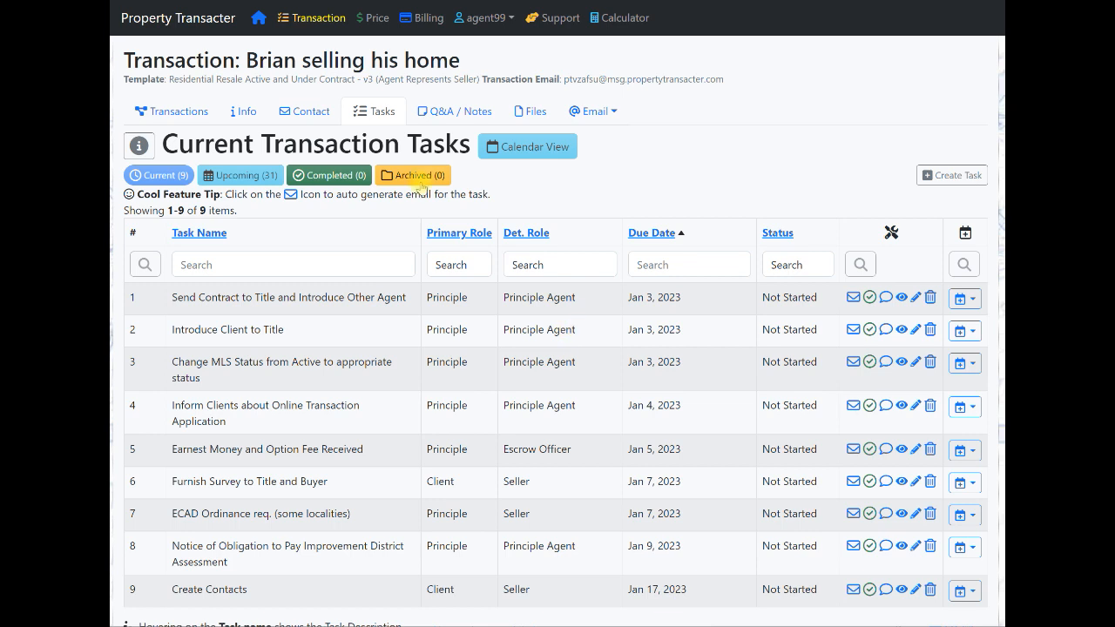
Step: Examine the transaction's tasks on the January 2023 calendar, including its colour and shape codes, and return to the task list
click(521, 148)
scroll(485, 375, down, 4)
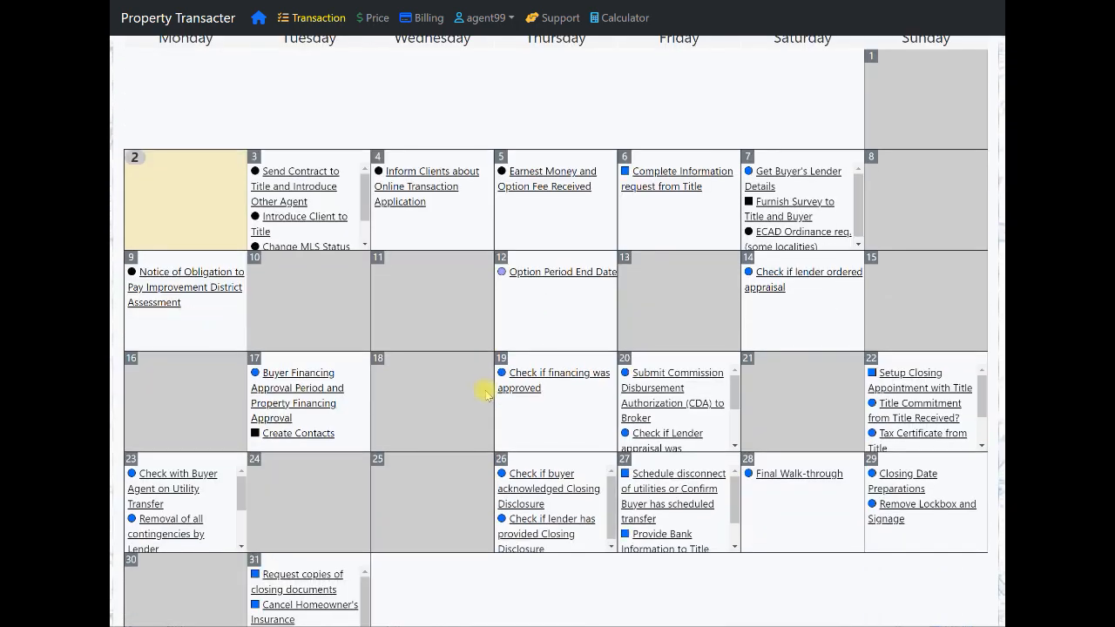
scroll(485, 394, down, 3)
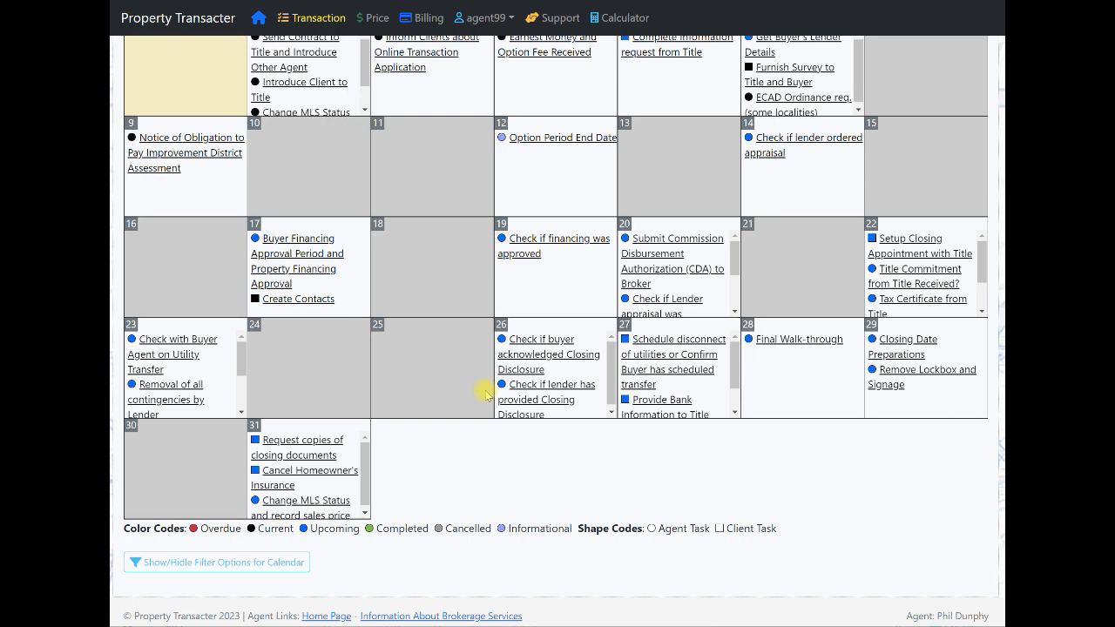
scroll(485, 394, up, 5)
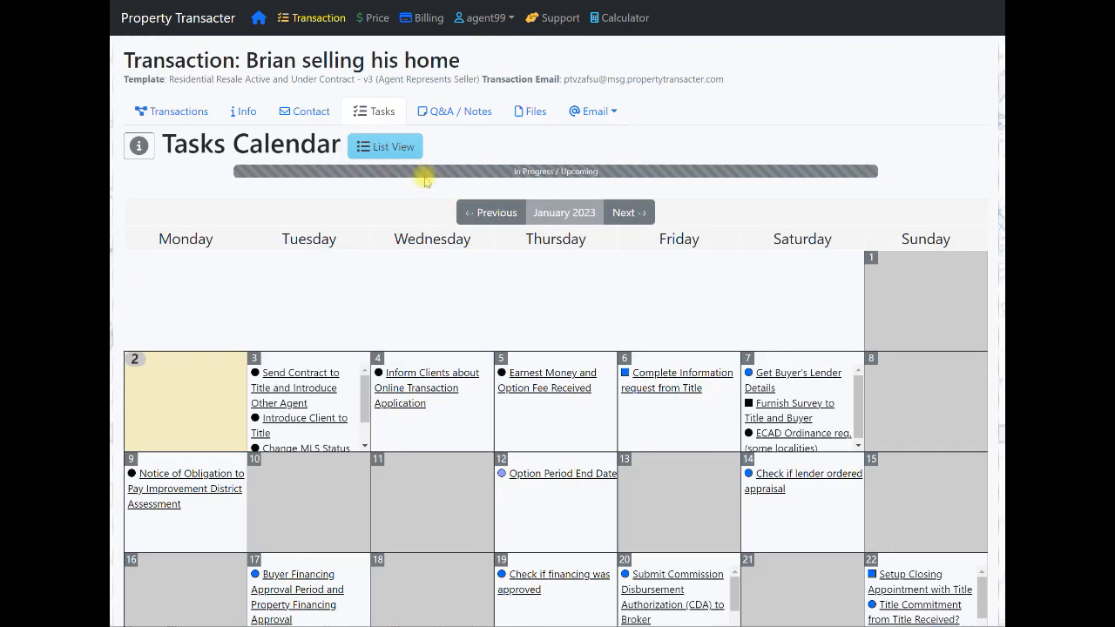
click(398, 146)
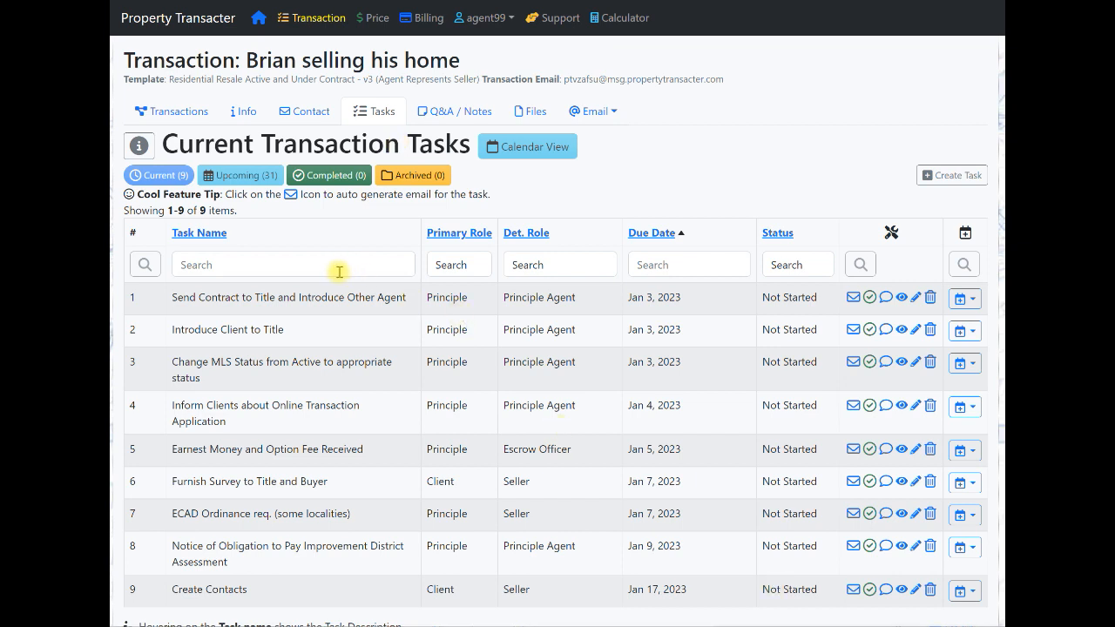
Step: Read through the transaction's key details, from the property address down to the title commitment date
click(247, 102)
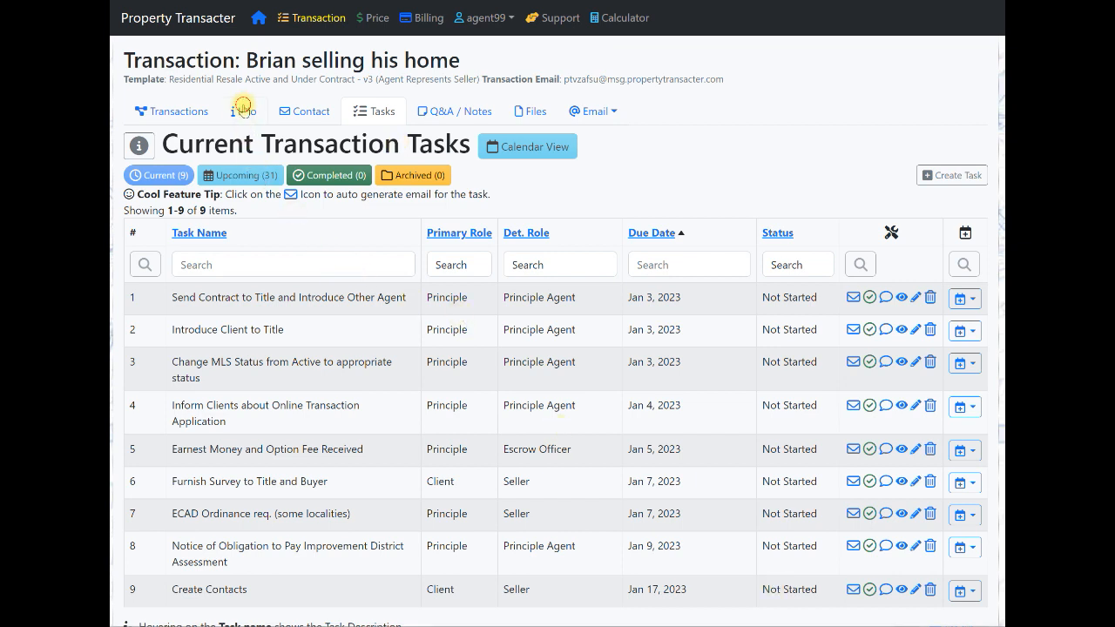
scroll(458, 366, down, 1)
scroll(462, 369, down, 2)
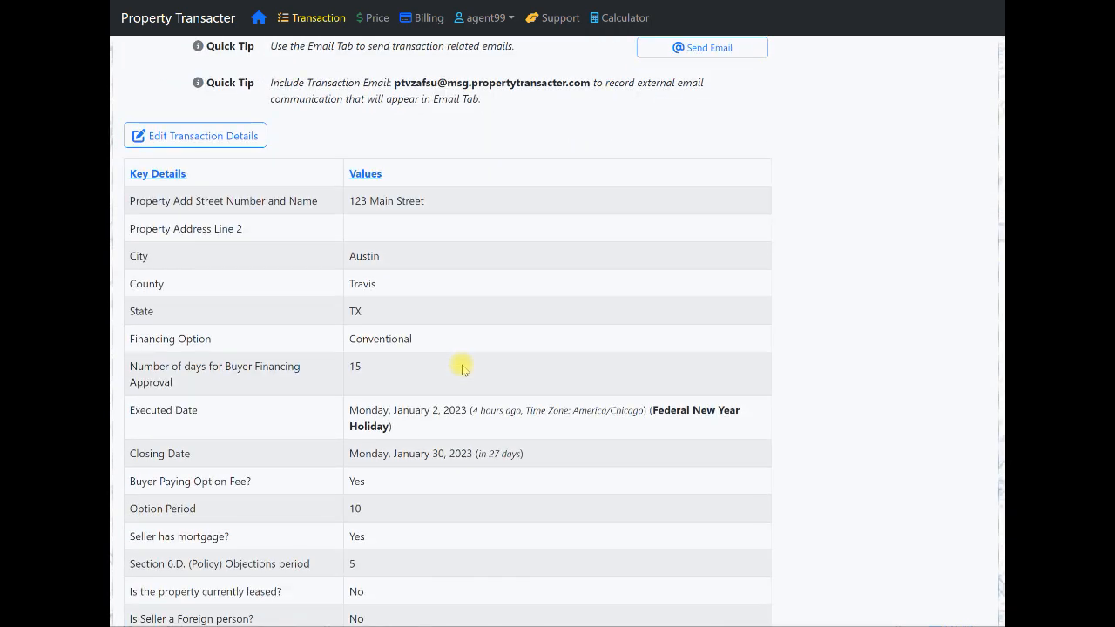
scroll(462, 369, down, 2)
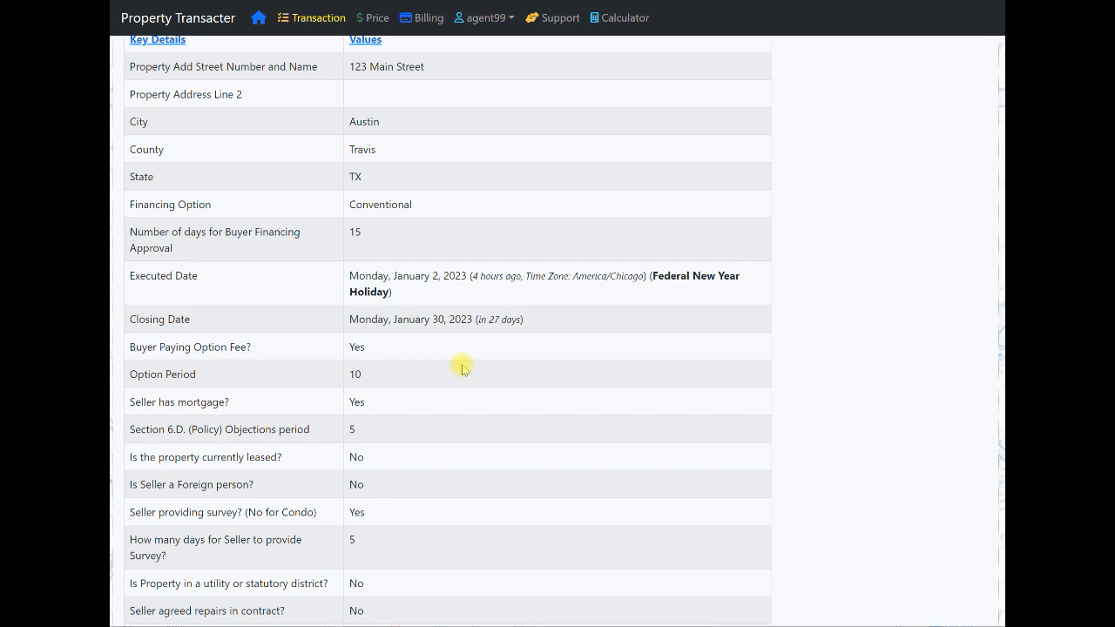
scroll(413, 337, down, 3)
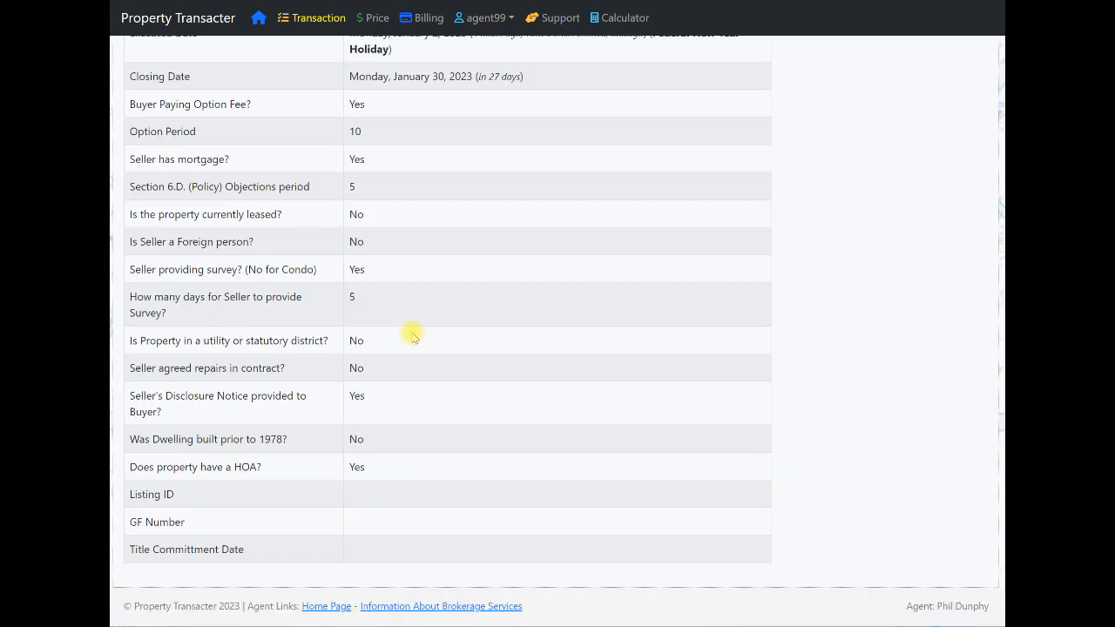
scroll(414, 338, up, 7)
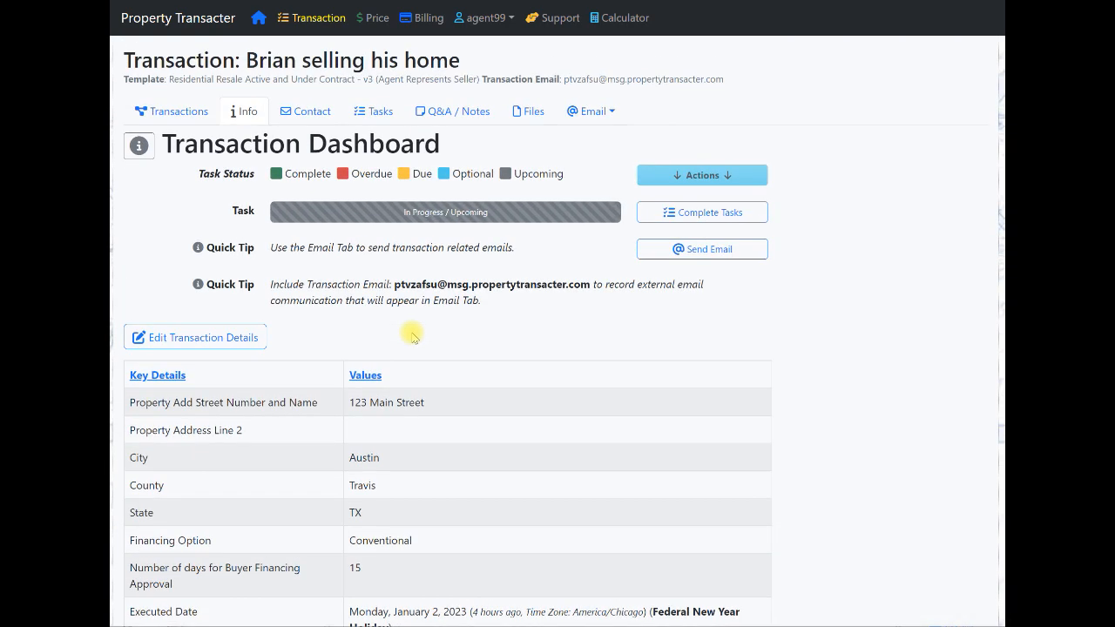
Step: Open the transaction details for editing and set the Closing Date to 01/31/2023
click(231, 341)
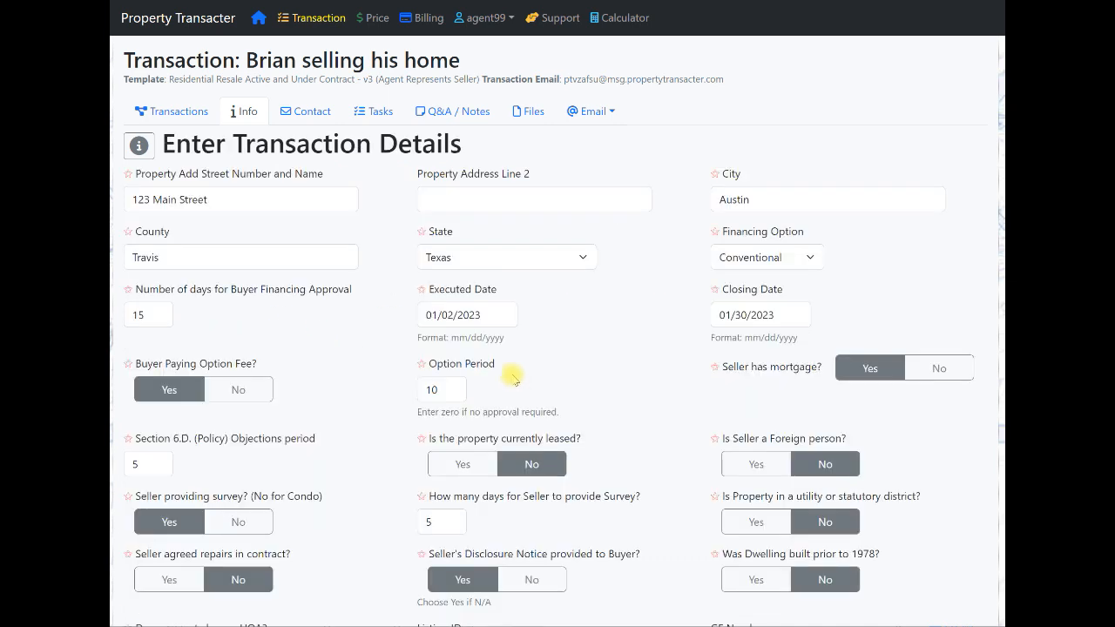
click(794, 319)
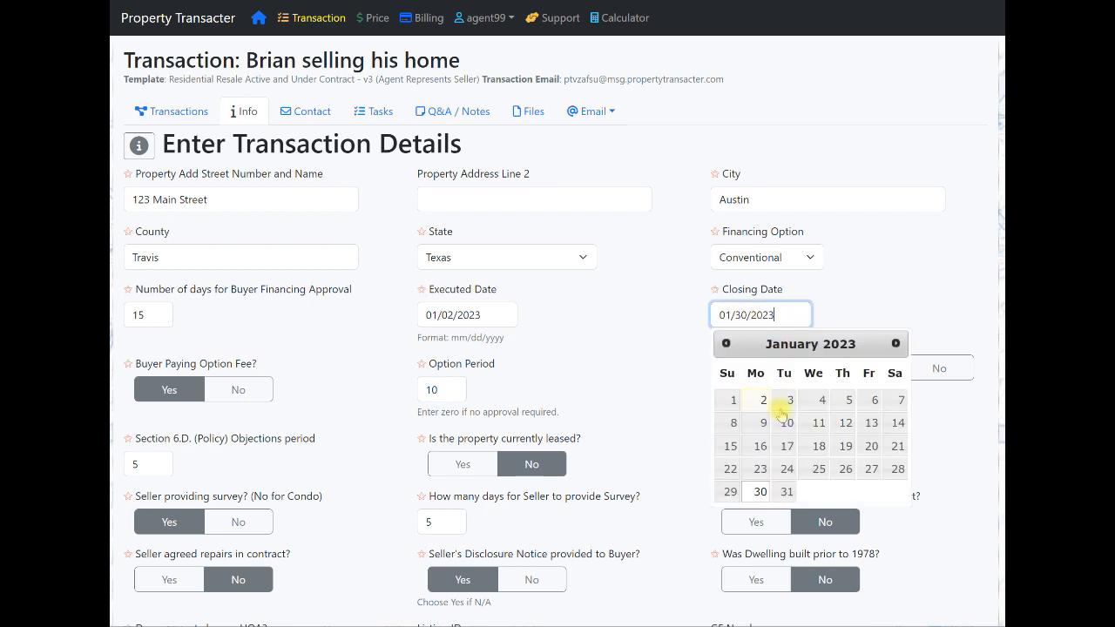
click(784, 493)
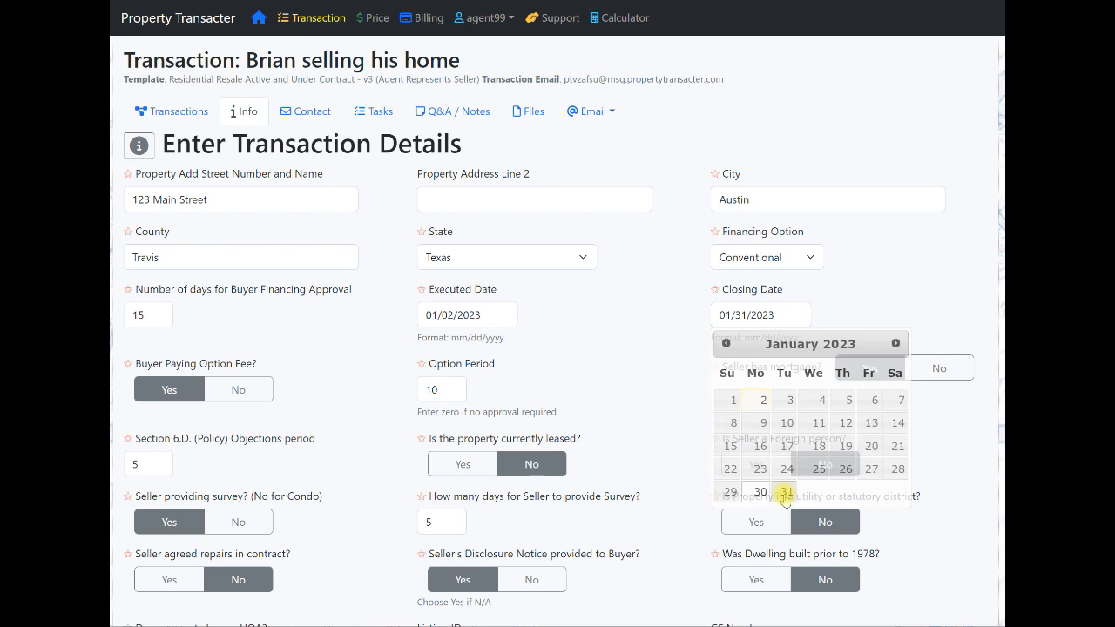
Step: Answer Yes to the utility or statutory district and seller agreed repairs questions, and save the transaction details
scroll(632, 387, down, 2)
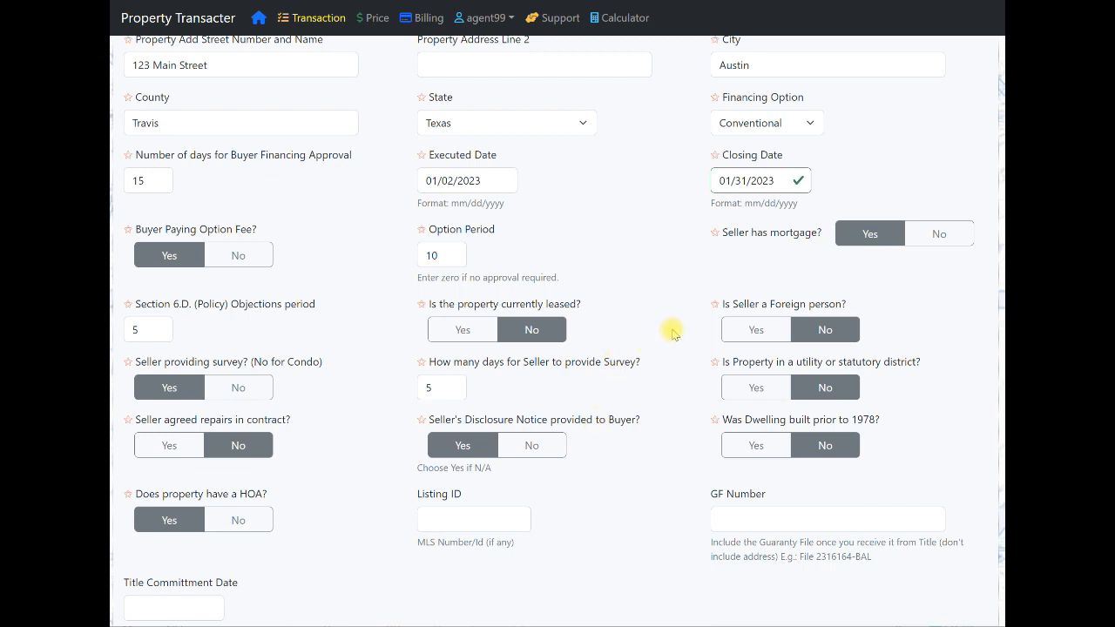
click(756, 389)
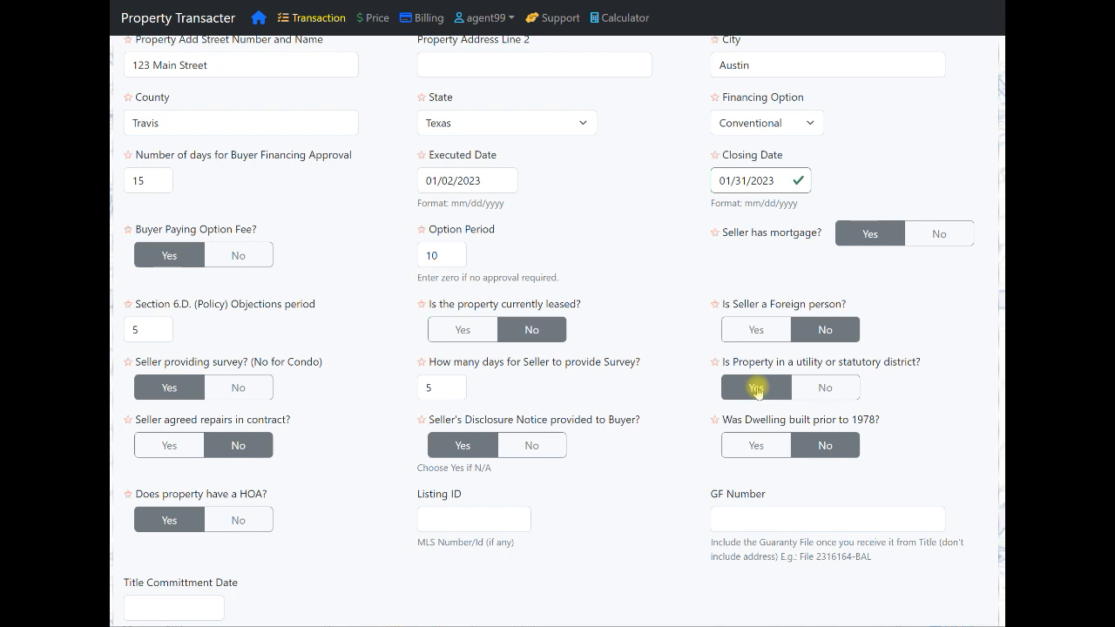
scroll(514, 440, down, 2)
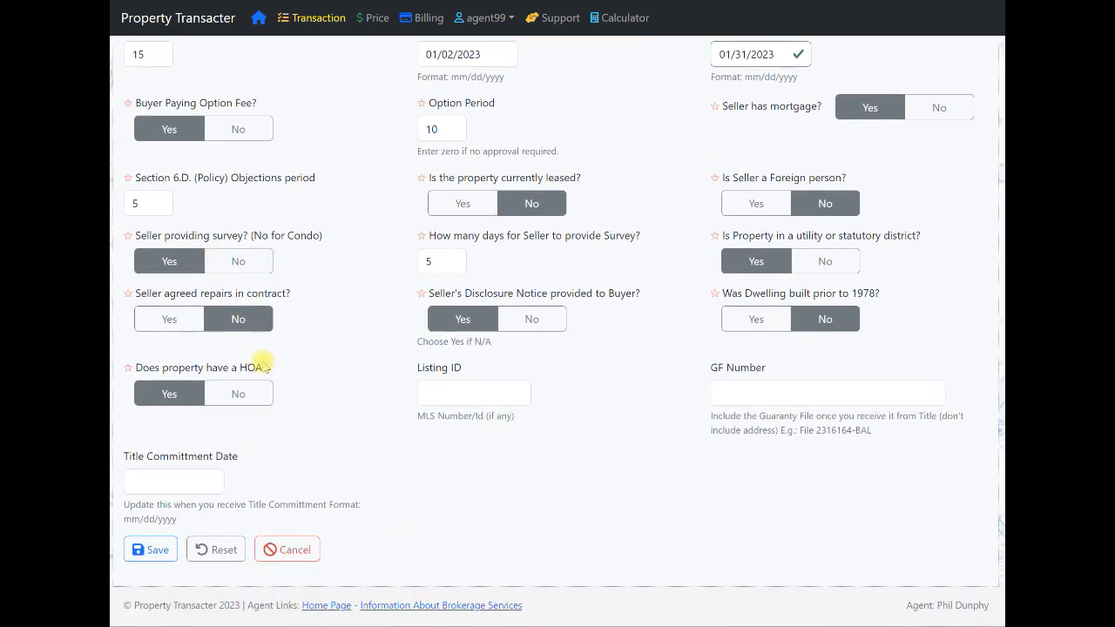
click(170, 320)
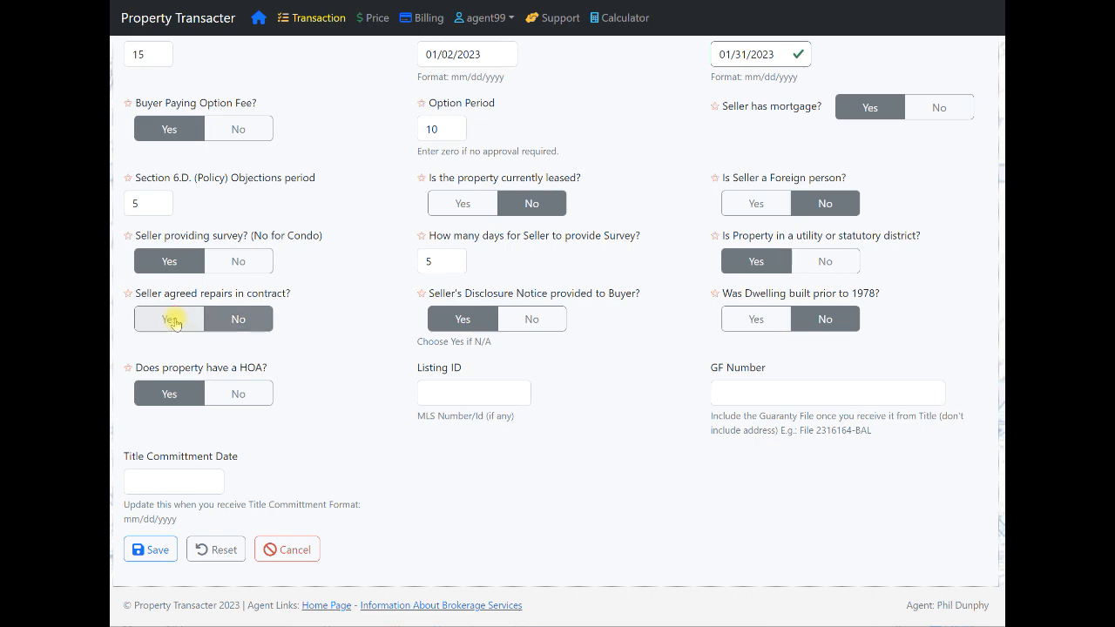
click(153, 550)
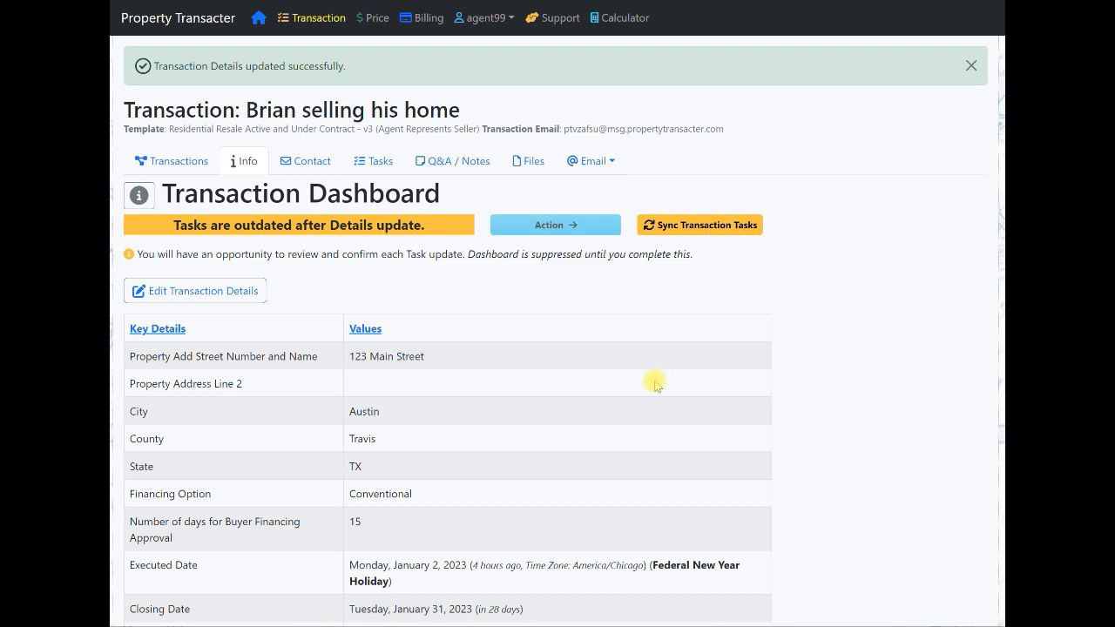
Step: Check the current task list for due dates following the transaction details update
click(377, 164)
scroll(522, 365, down, 1)
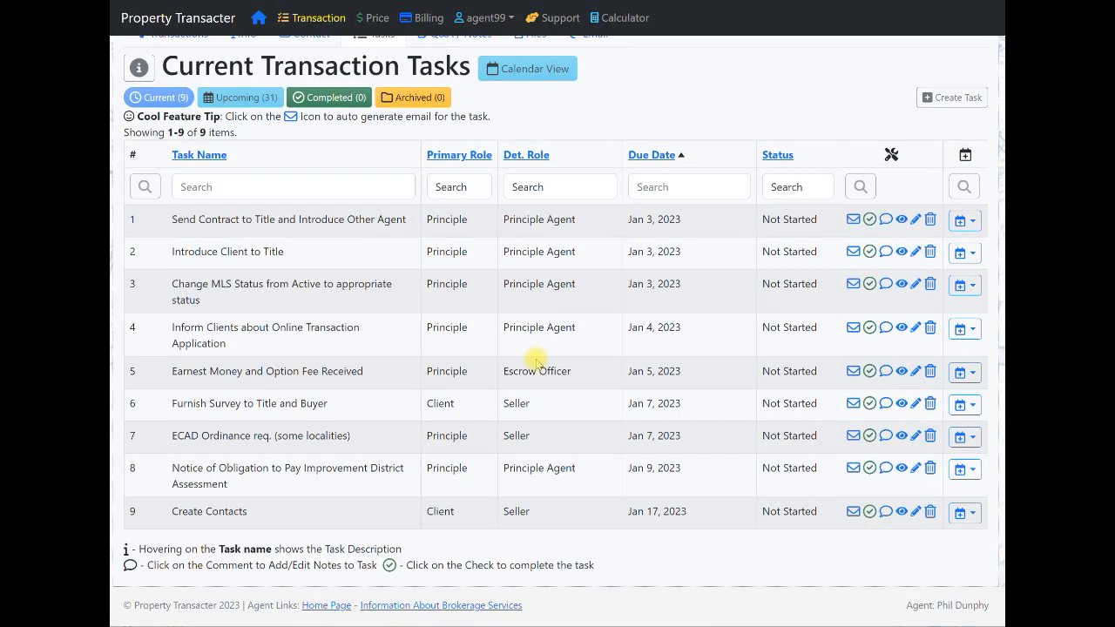
scroll(535, 360, up, 1)
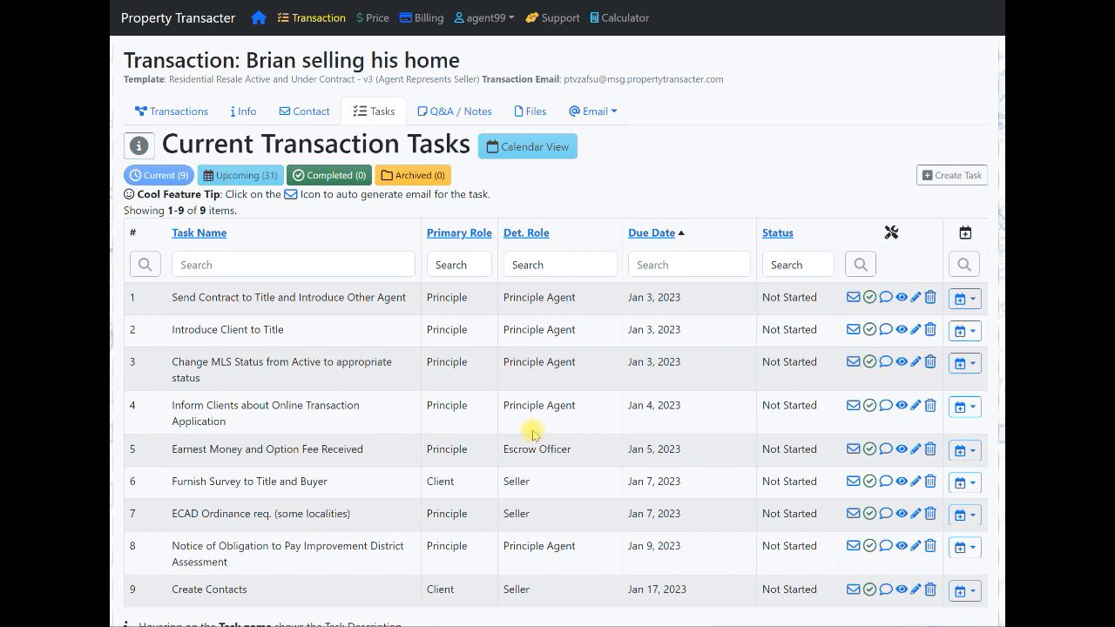
Step: Start syncing the transaction's tasks from its dashboard and review the listed differences between current and regenerated tasks
click(236, 114)
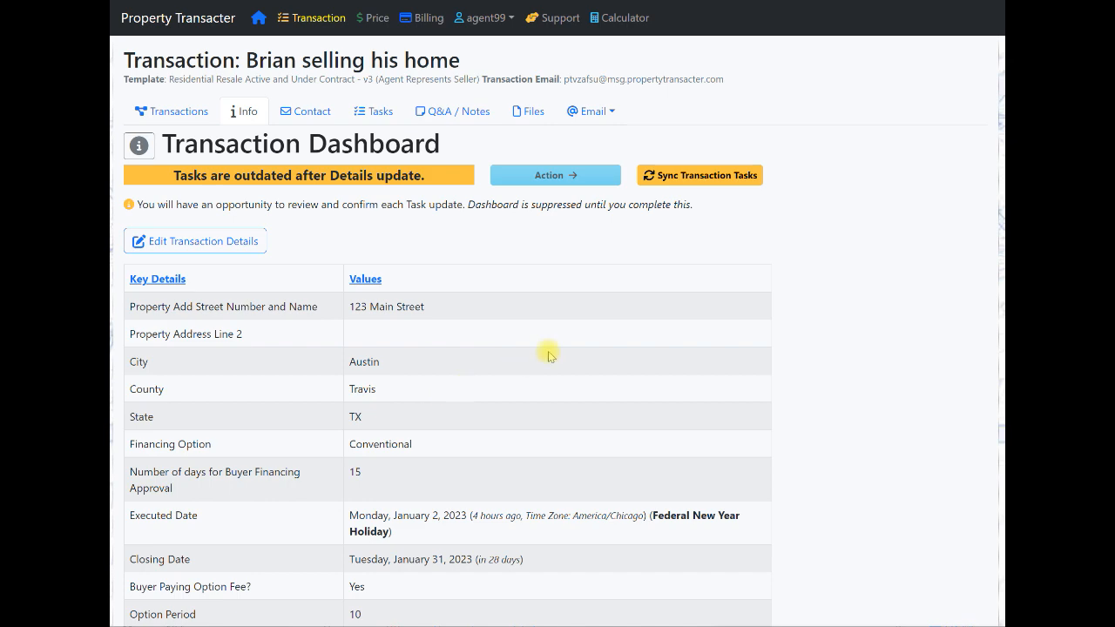
scroll(554, 351, down, 3)
scroll(556, 347, up, 3)
drag(179, 174, 418, 194)
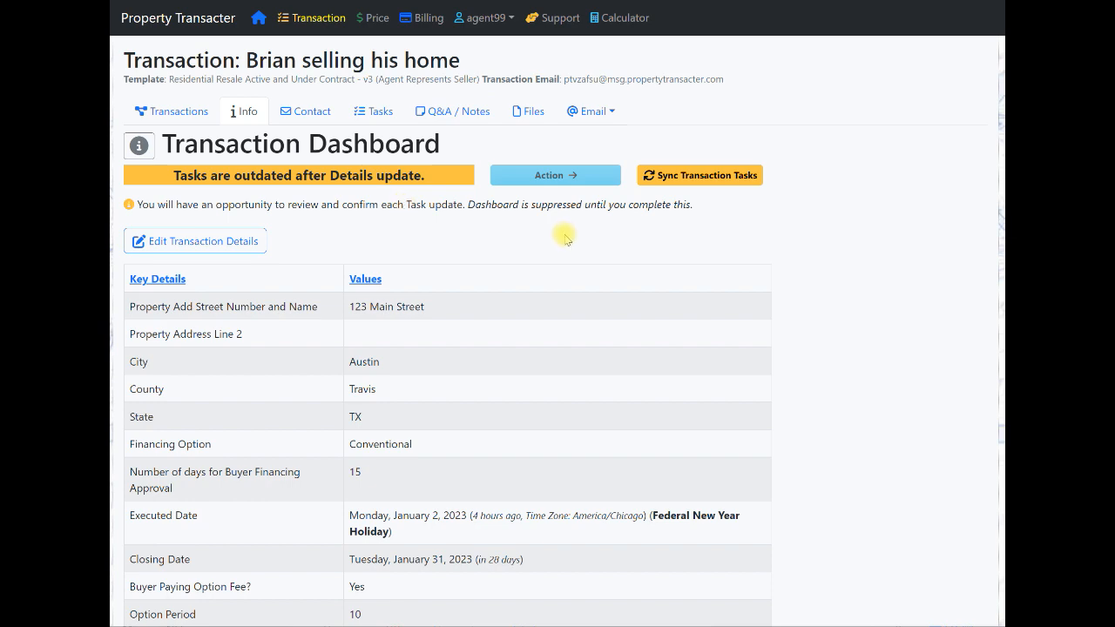
scroll(528, 369, down, 1)
scroll(528, 369, up, 1)
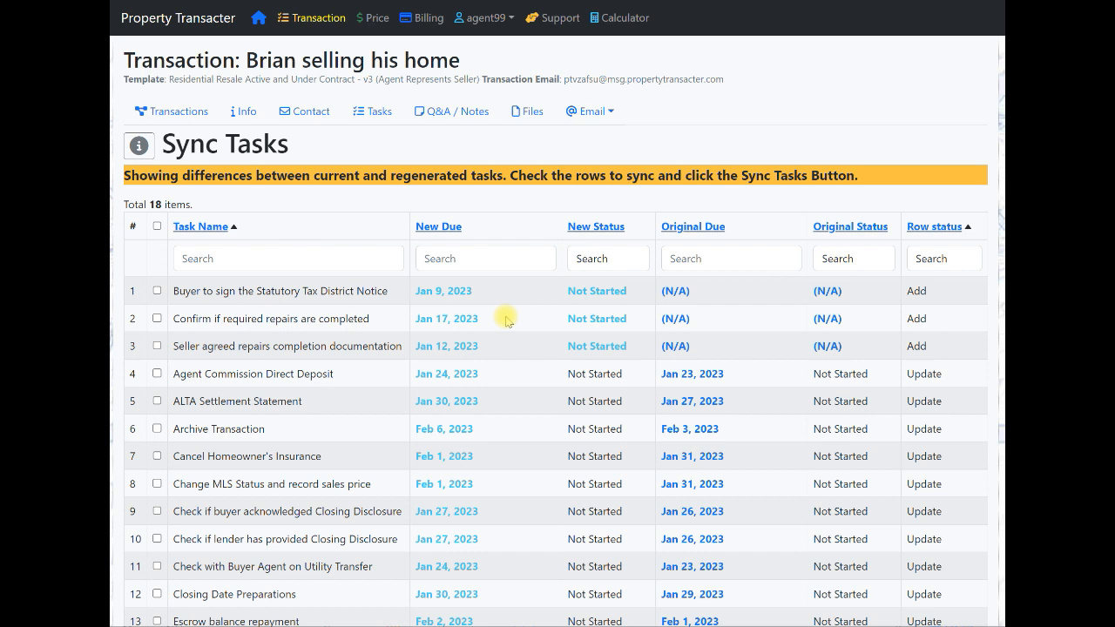
scroll(505, 320, down, 3)
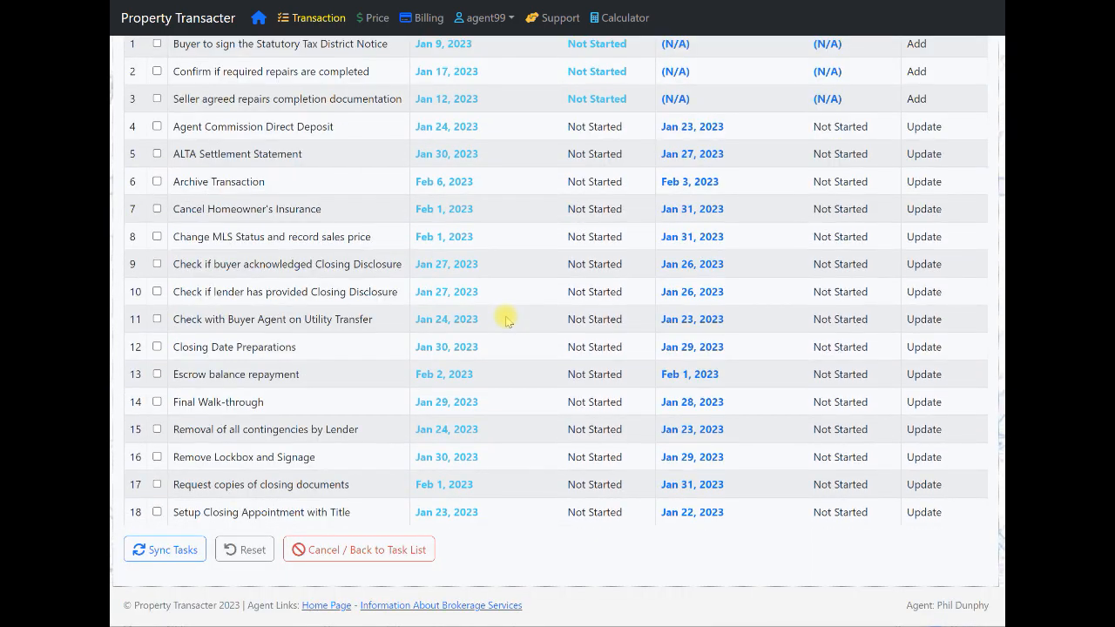
Step: Examine the tasks marked Add in the Sync Tasks list, including the Statutory Tax District Notice and the repair tasks
scroll(506, 321, up, 3)
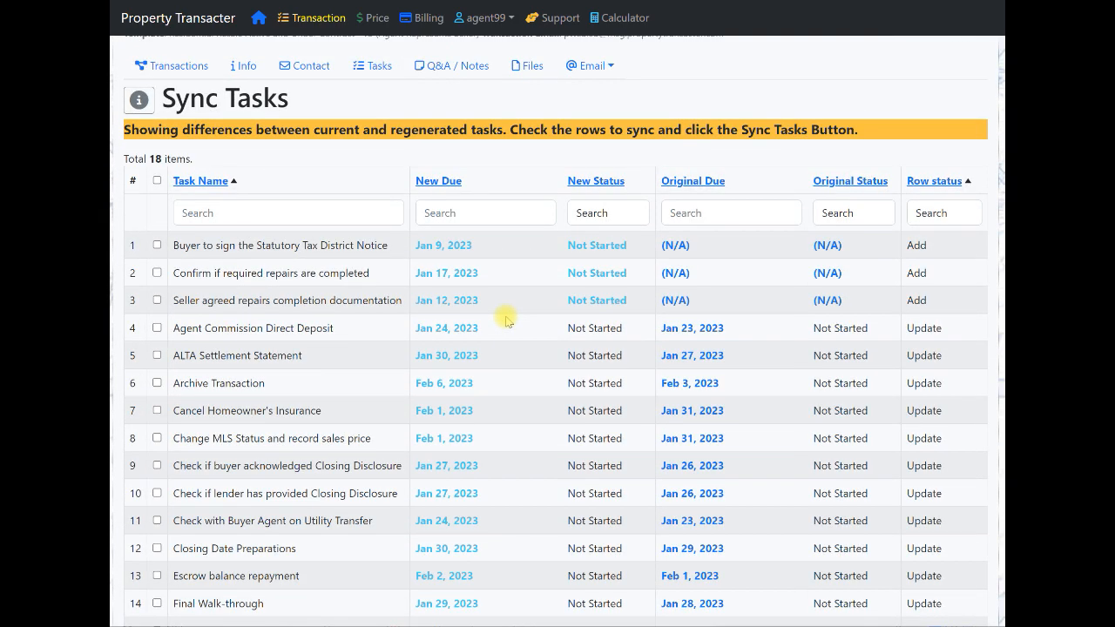
scroll(506, 320, down, 2)
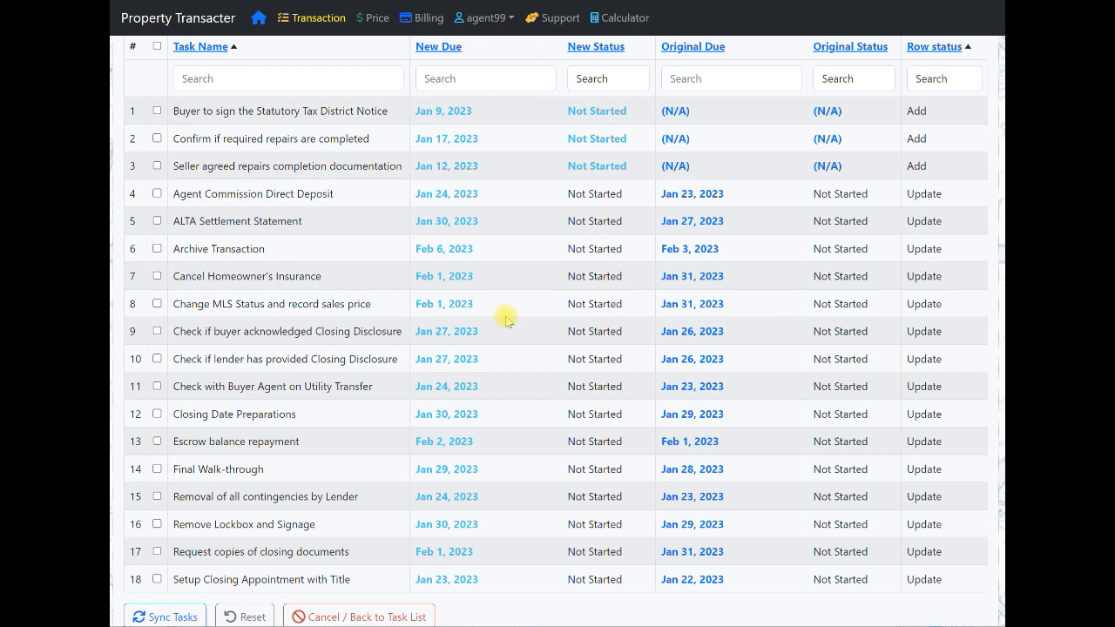
scroll(506, 320, up, 1)
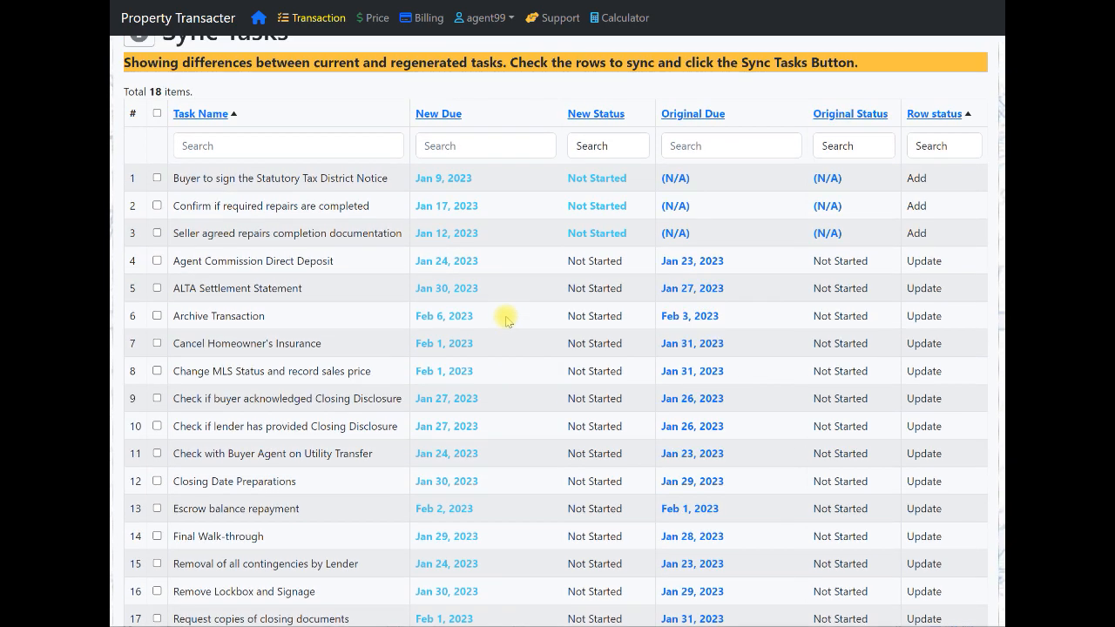
scroll(506, 320, up, 1)
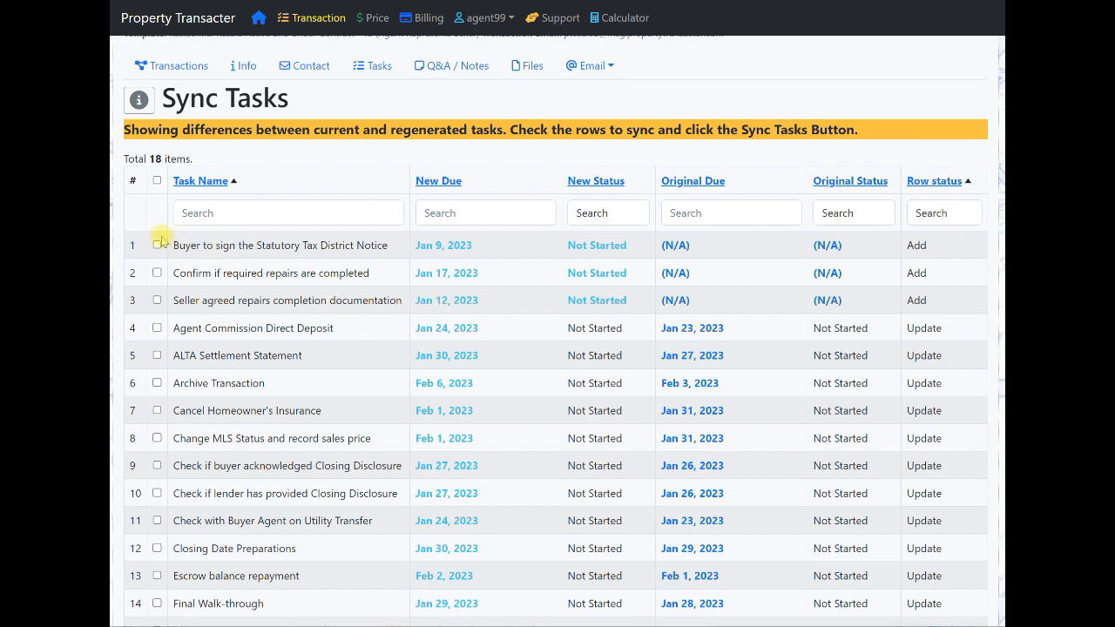
drag(172, 246, 368, 246)
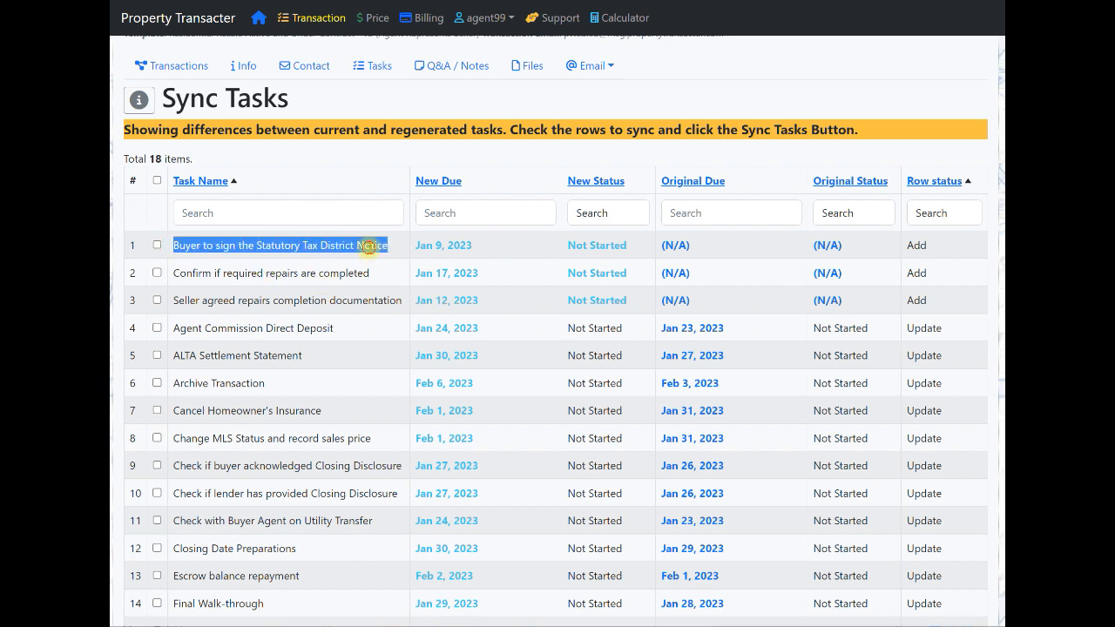
click(369, 249)
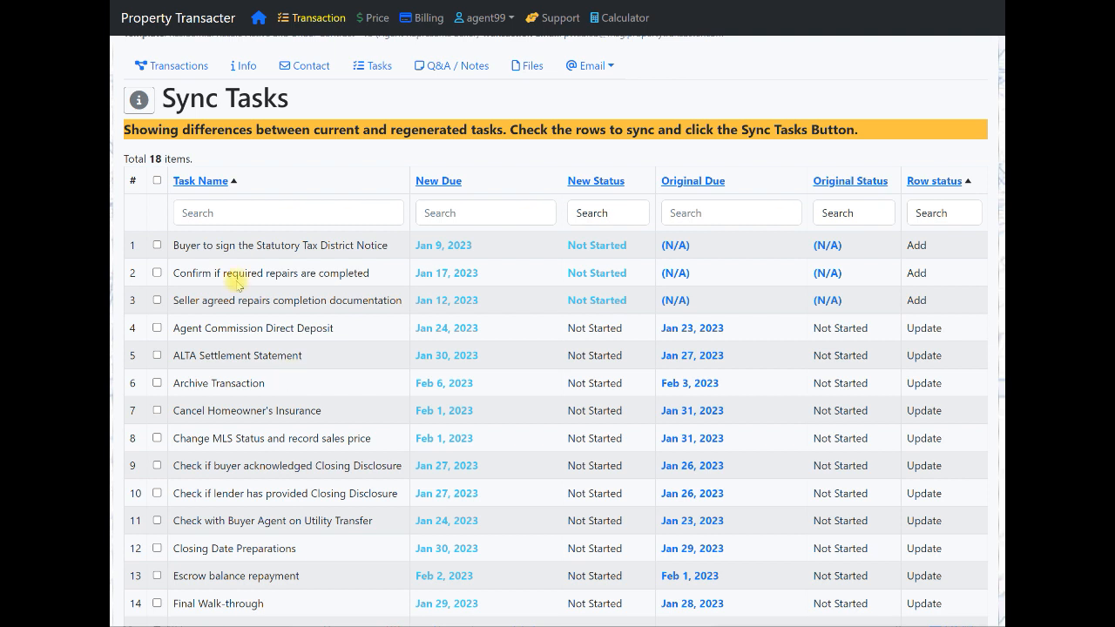
mouse_move(234, 278)
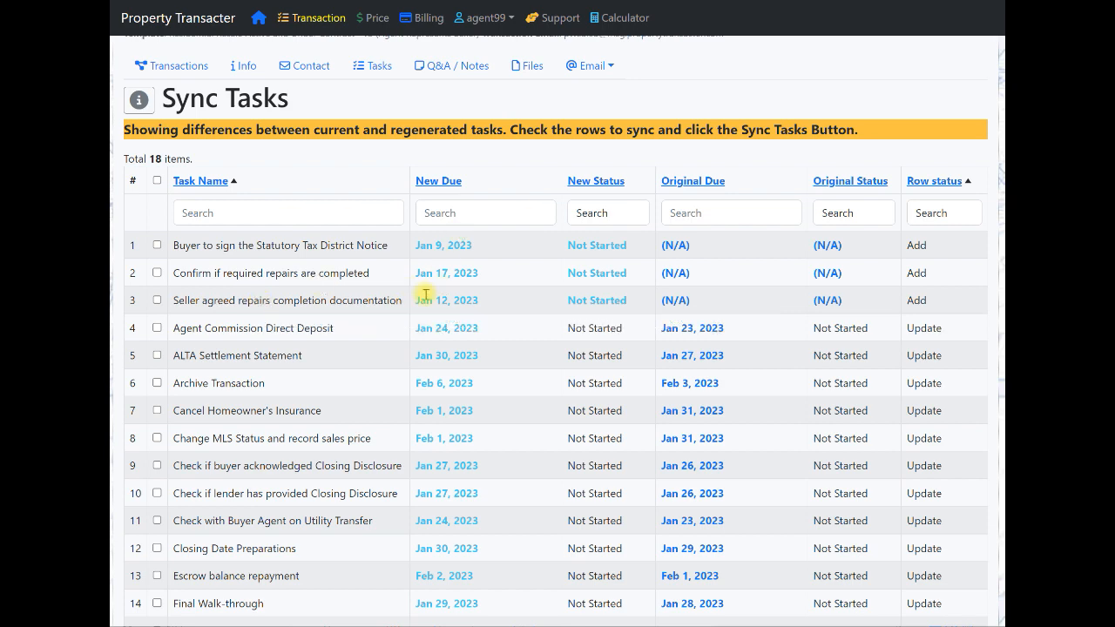
Step: Compare the new and original due dates of the tasks marked Update in the sync list
scroll(353, 325, down, 1)
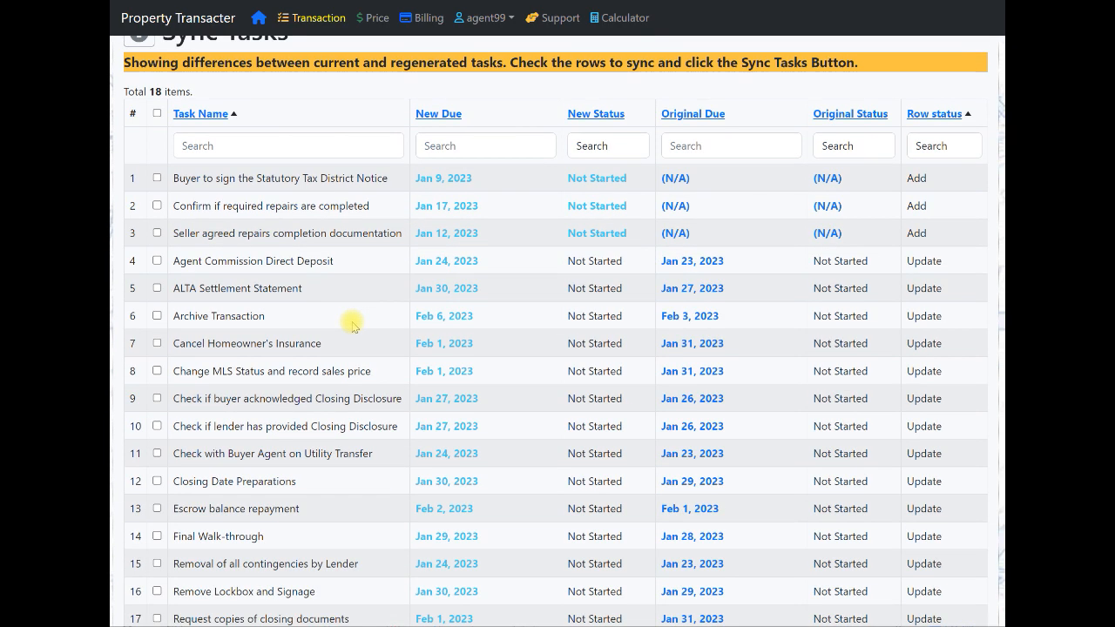
mouse_move(353, 325)
mouse_move(362, 294)
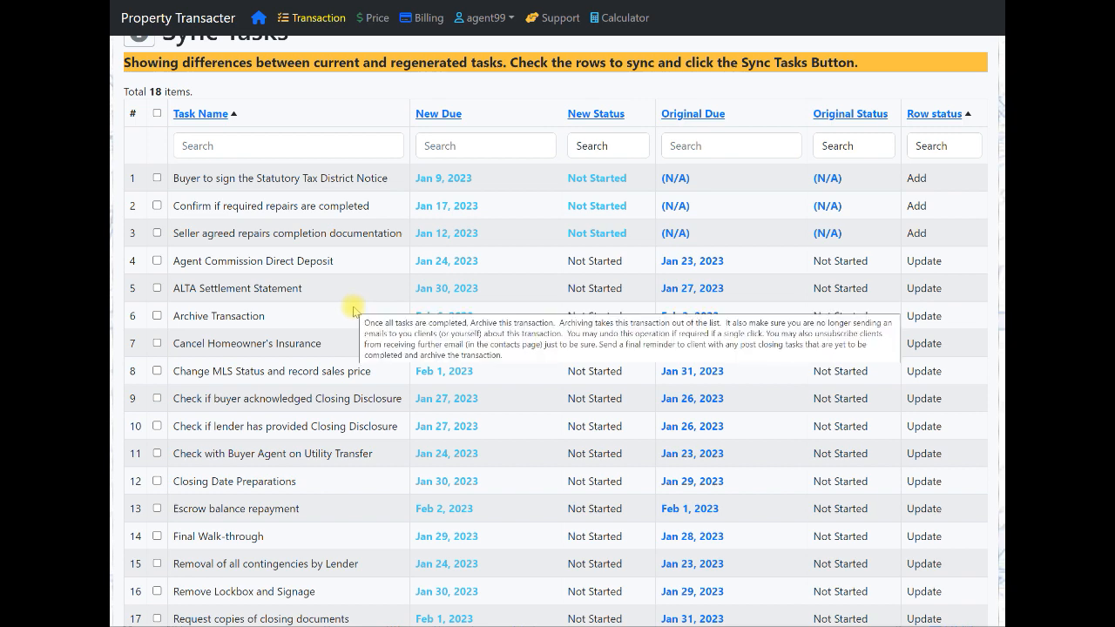
scroll(353, 309, down, 1)
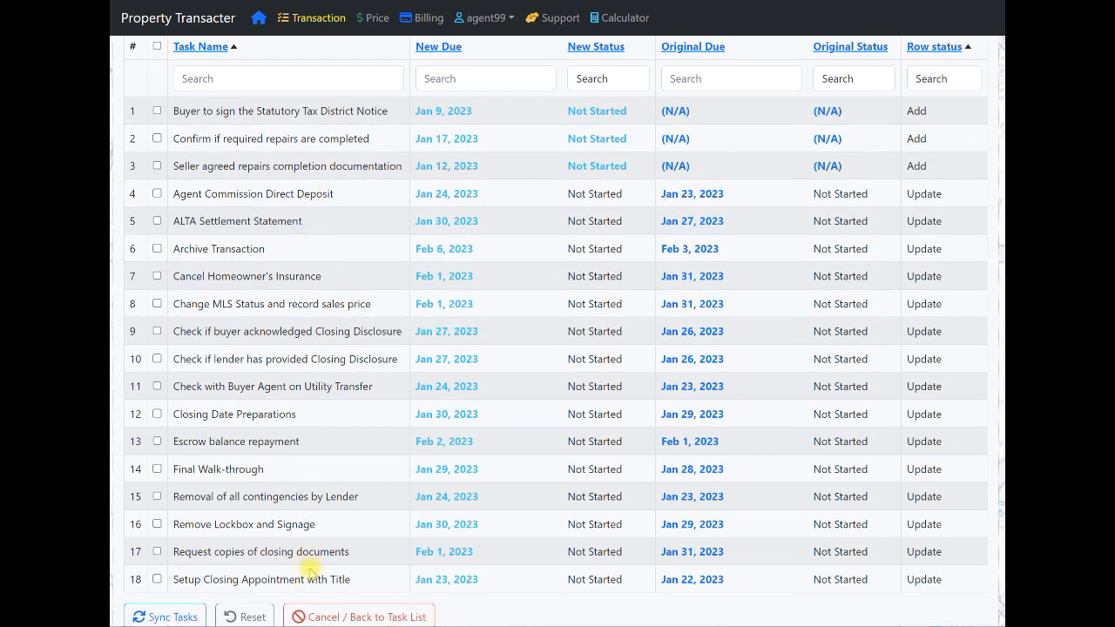
scroll(316, 435, down, 1)
mouse_move(316, 431)
scroll(316, 432, up, 1)
mouse_move(364, 529)
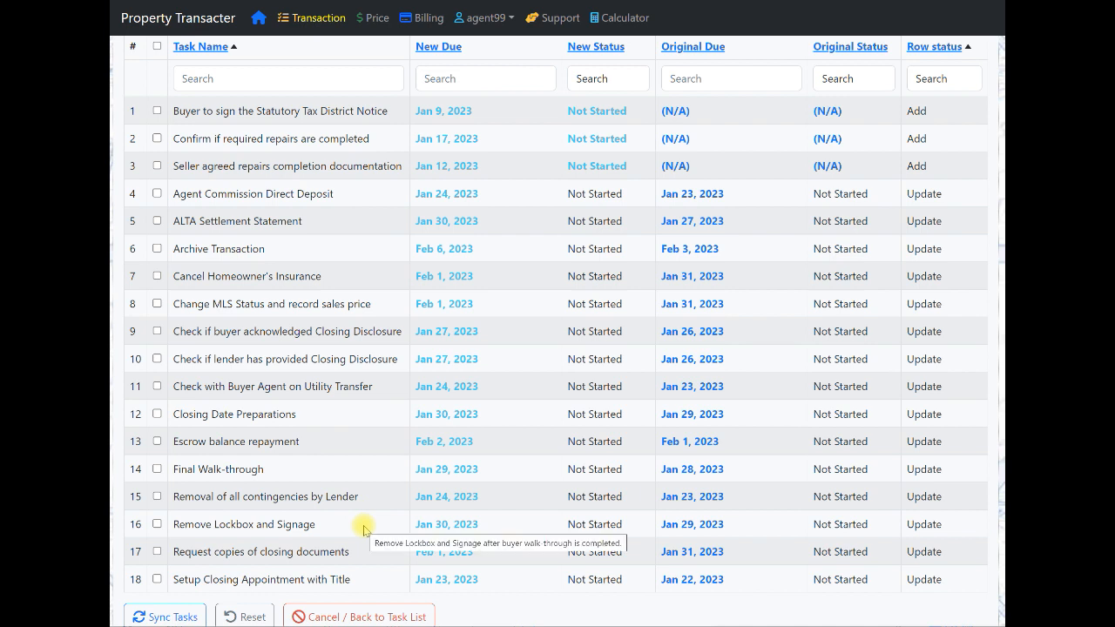
scroll(399, 374, up, 1)
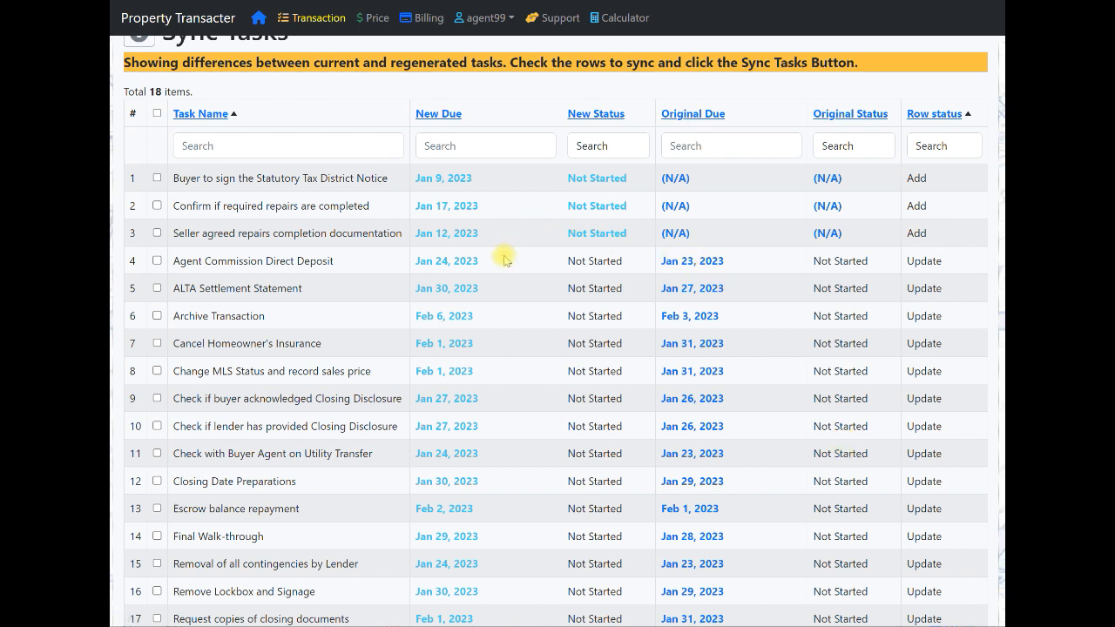
scroll(503, 260, down, 2)
scroll(503, 260, up, 2)
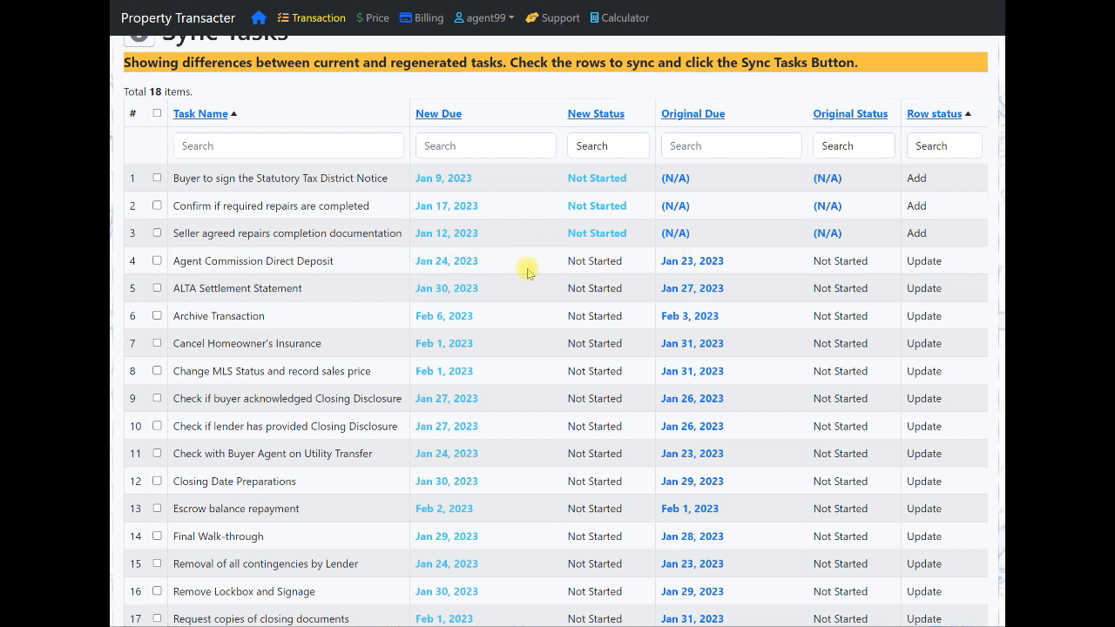
scroll(672, 371, down, 2)
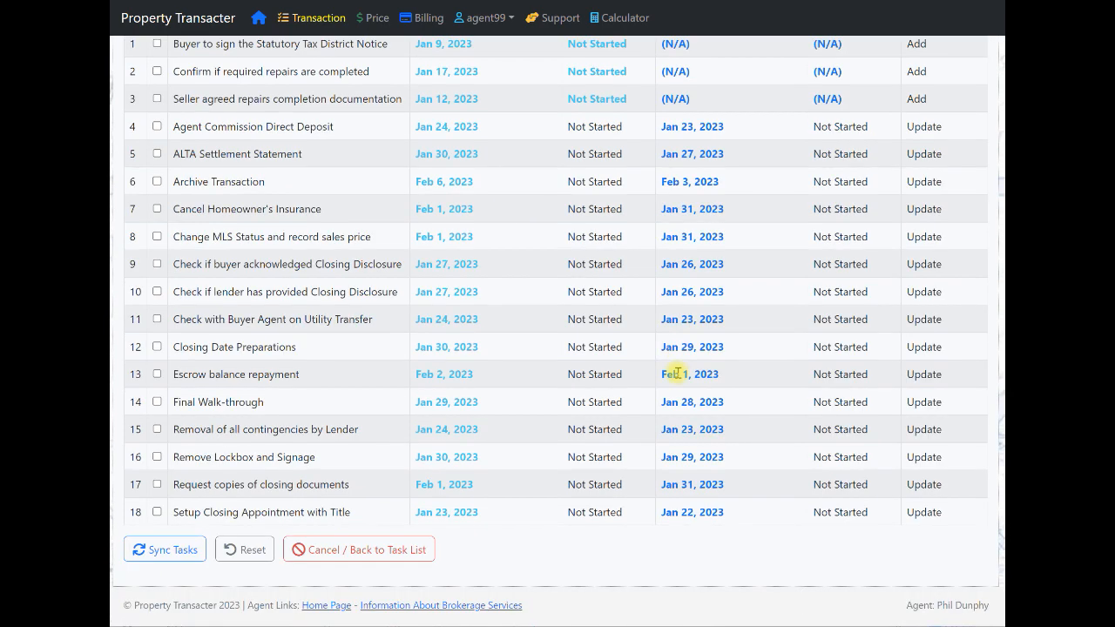
scroll(678, 373, up, 1)
scroll(677, 372, up, 2)
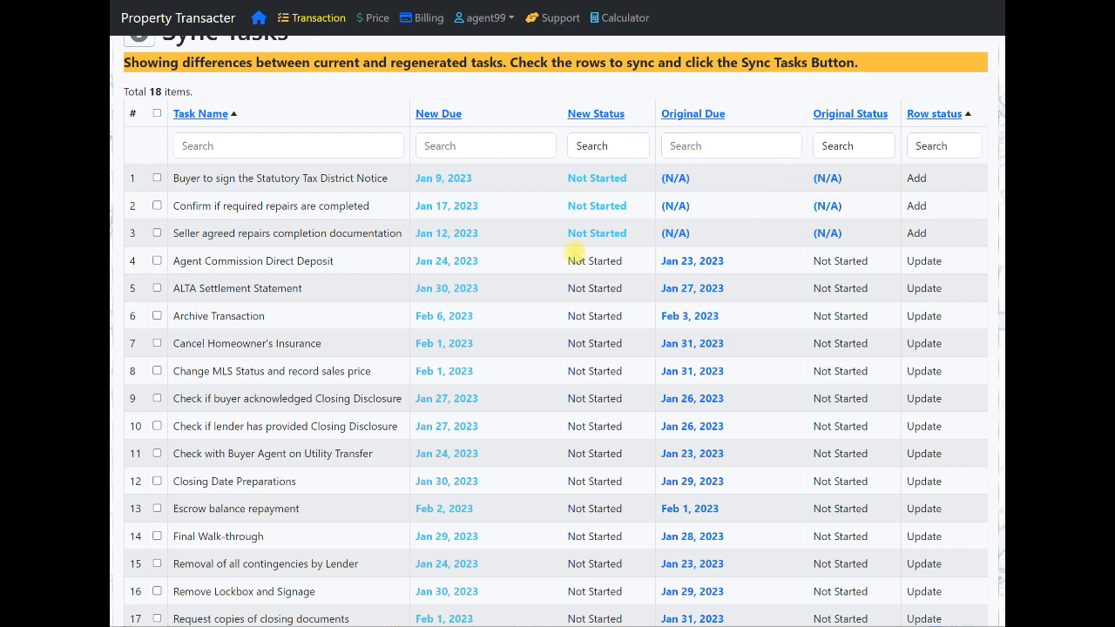
scroll(591, 337, down, 2)
scroll(590, 337, up, 2)
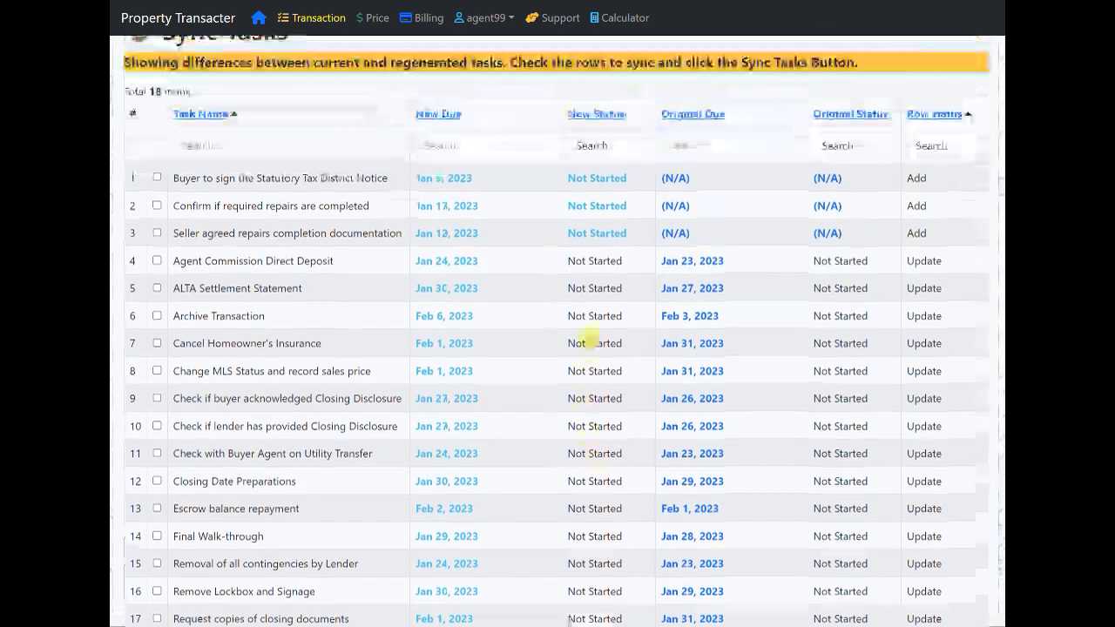
scroll(590, 337, down, 1)
scroll(590, 337, down, 1)
scroll(582, 340, up, 3)
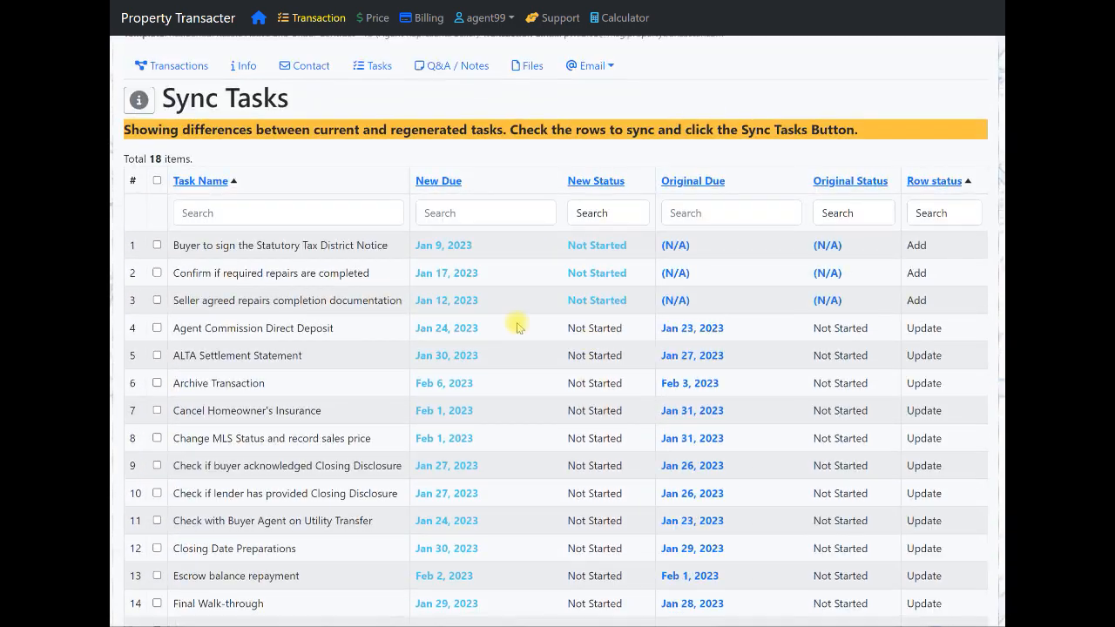
Step: Select all the listed tasks for syncing and look over the selection
click(157, 180)
scroll(501, 355, down, 3)
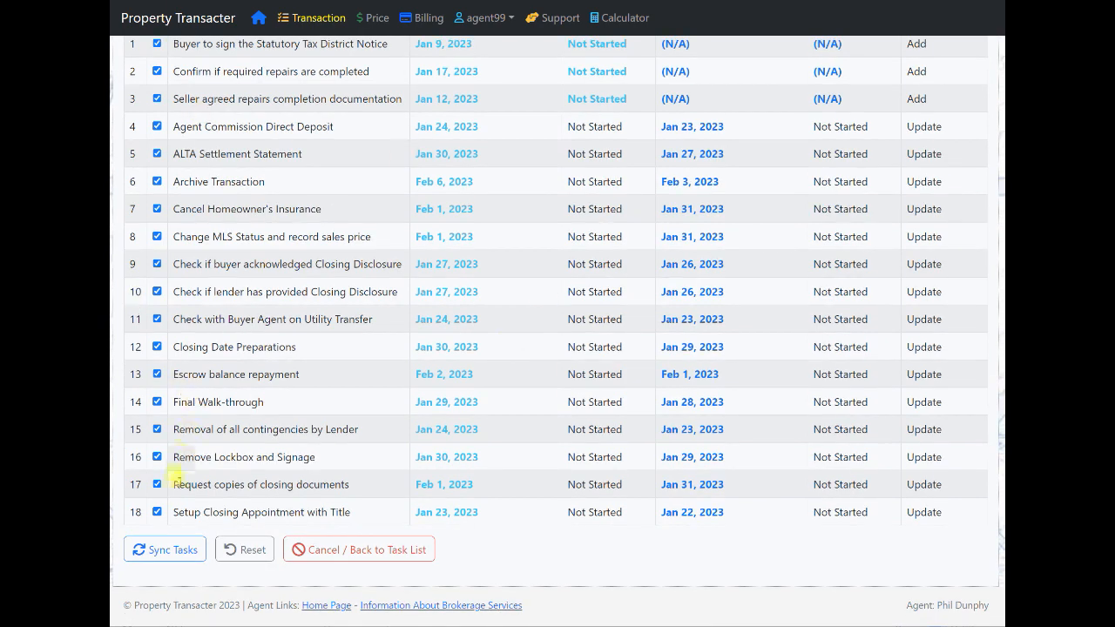
scroll(455, 355, up, 1)
scroll(454, 355, up, 3)
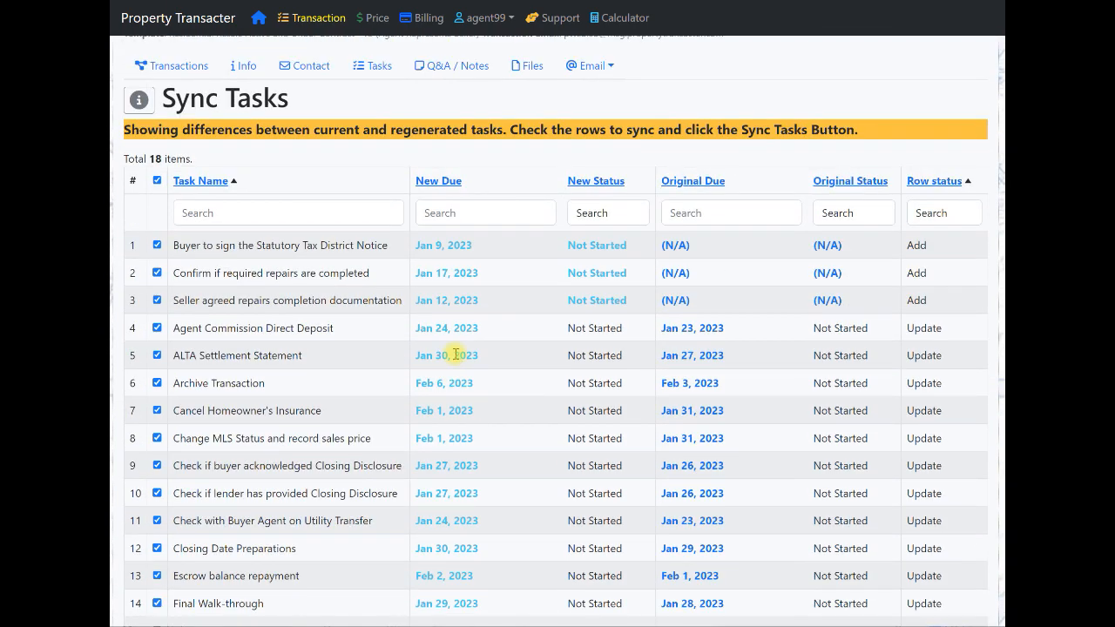
scroll(455, 355, down, 2)
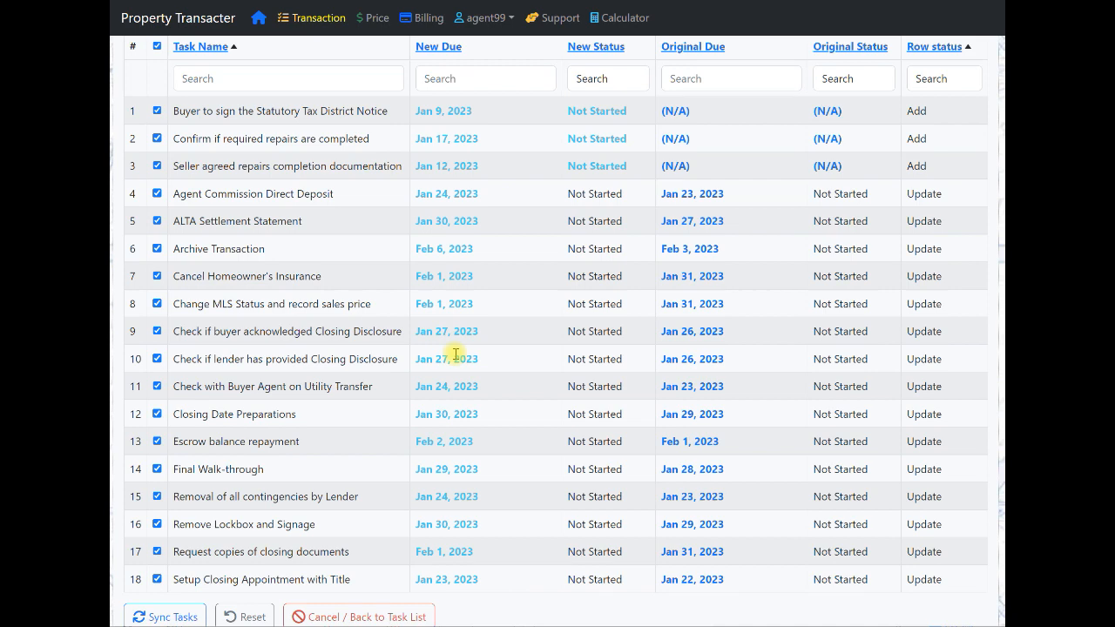
scroll(456, 353, up, 1)
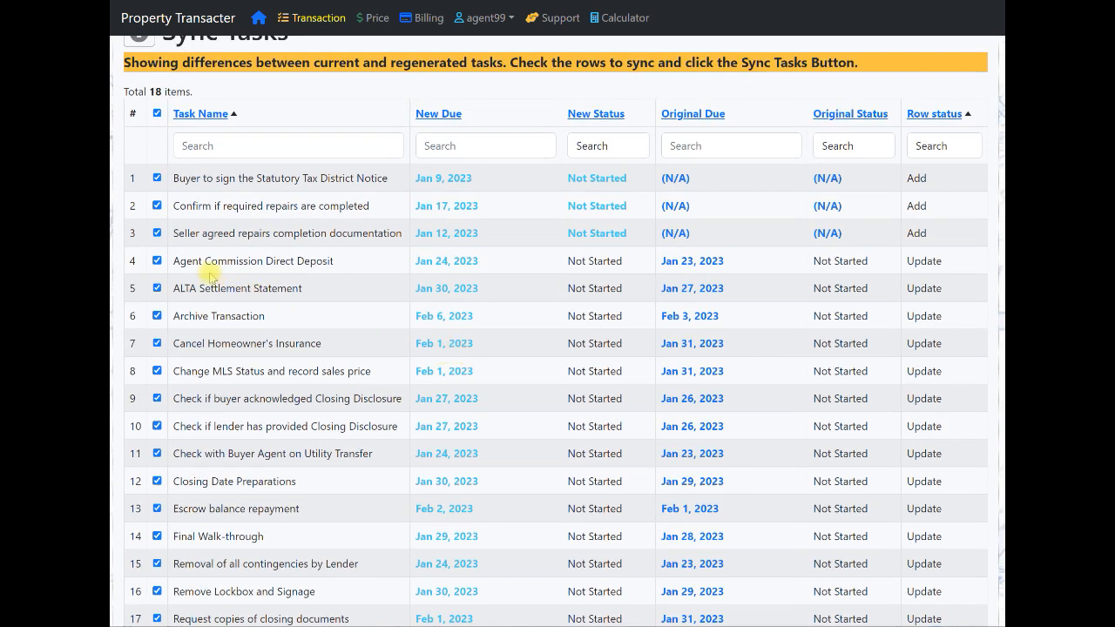
Step: Deselect the ALTA Settlement Statement task from the sync, and select it again
click(157, 288)
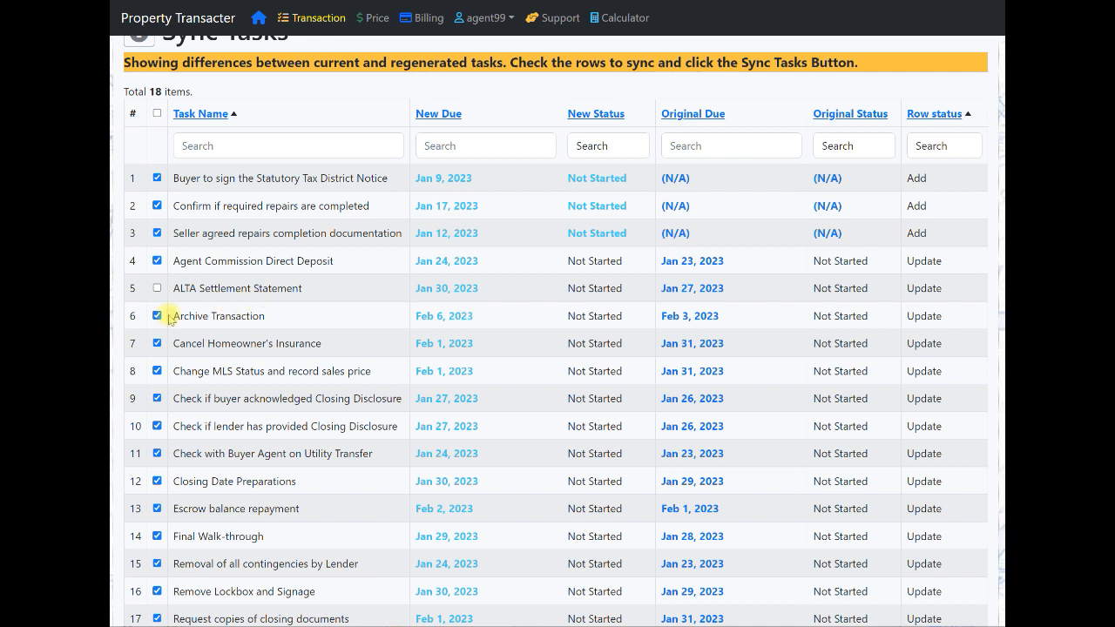
mouse_move(318, 376)
click(156, 288)
mouse_move(238, 309)
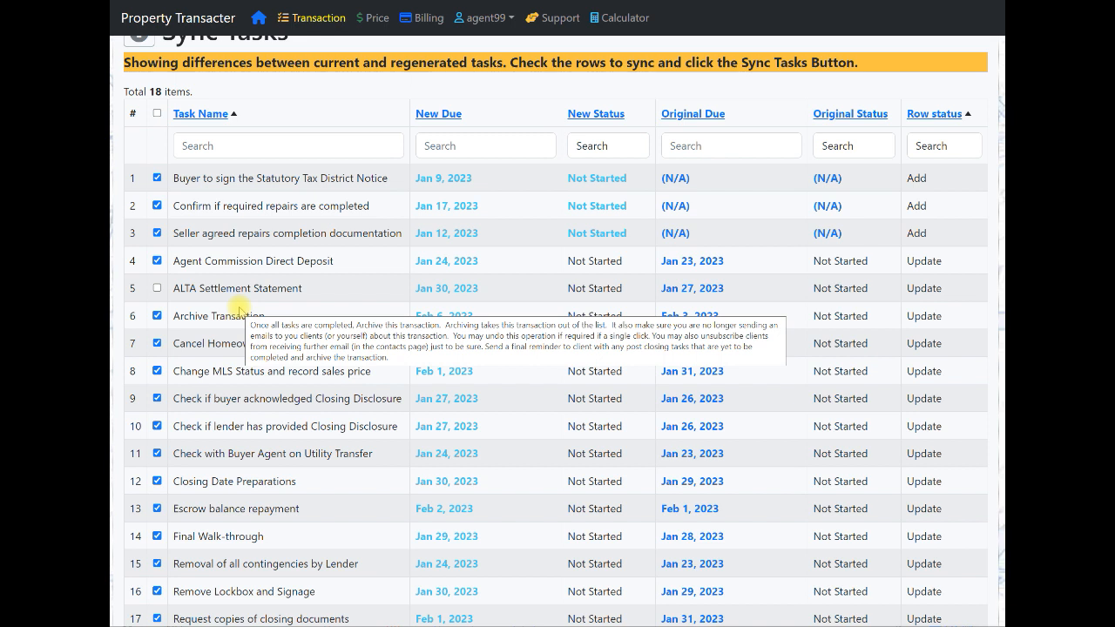
mouse_move(287, 349)
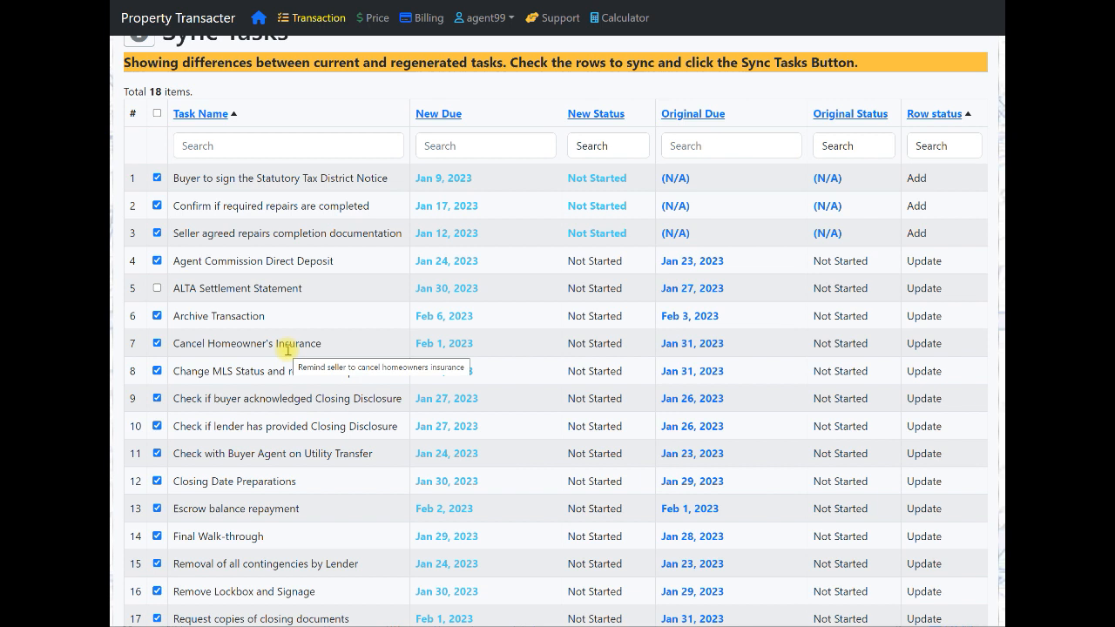
scroll(290, 348, down, 1)
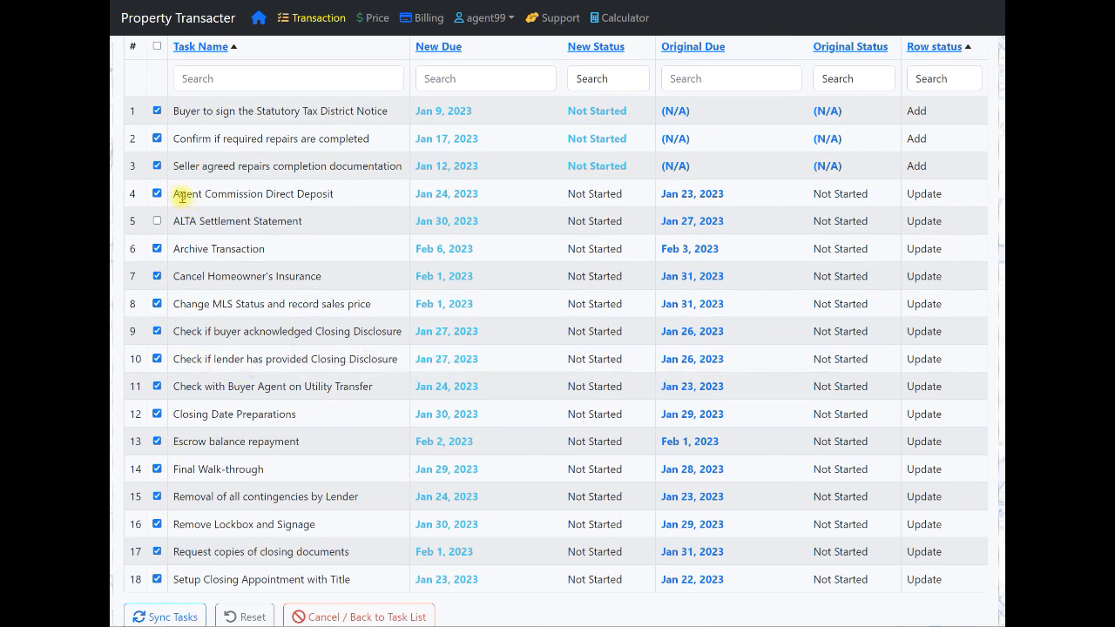
click(158, 221)
Step: Leave the Final Walk-through task out of the selection and sync all the other selected tasks
click(156, 469)
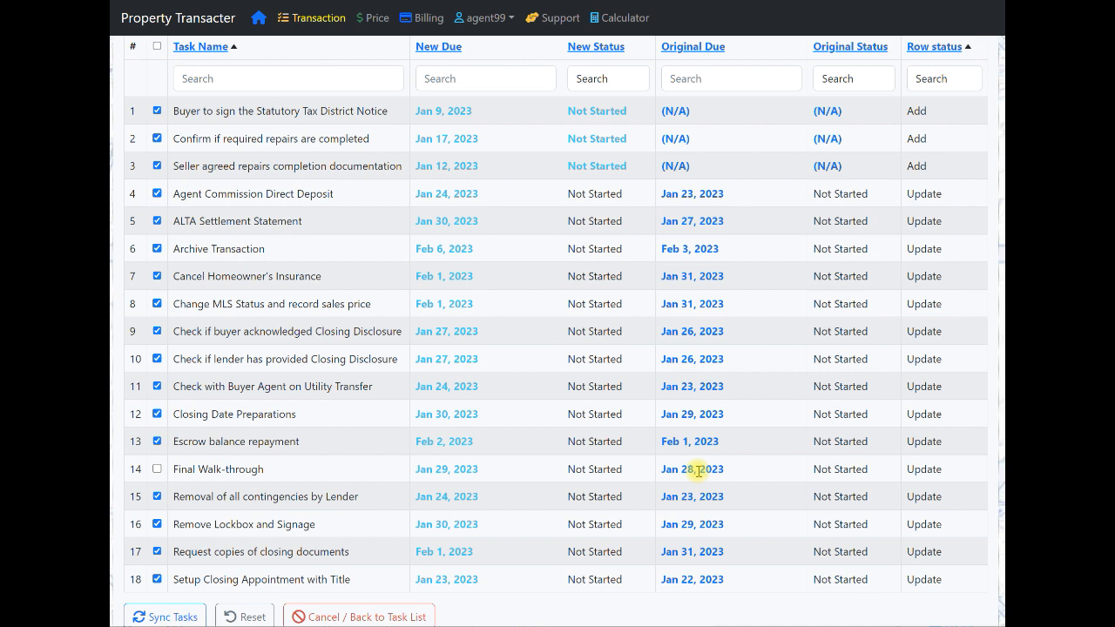
scroll(547, 457, down, 1)
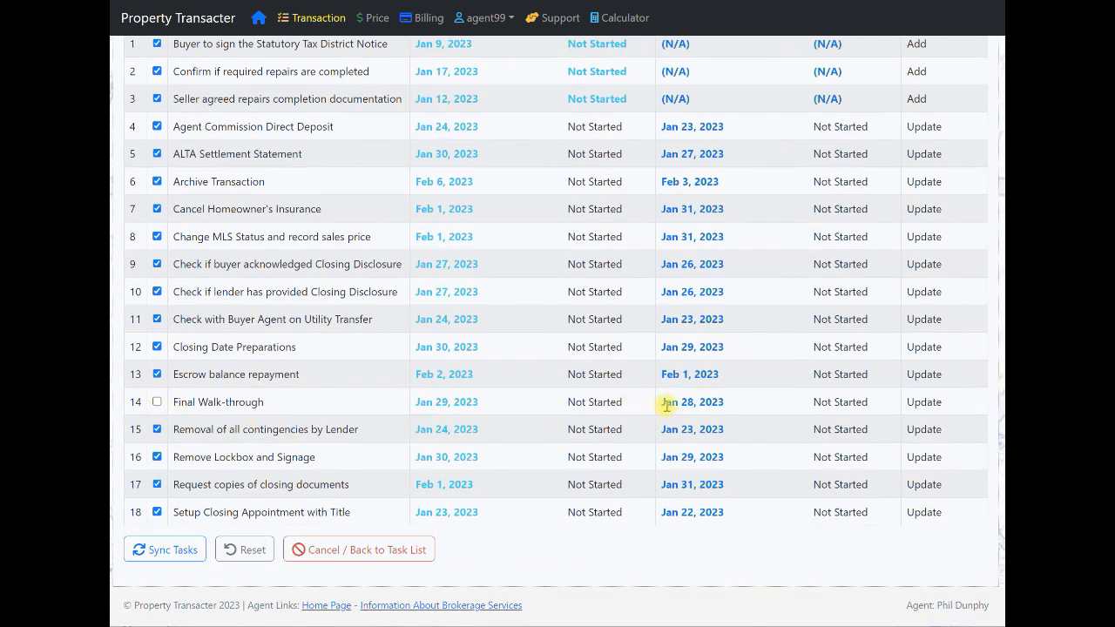
click(183, 549)
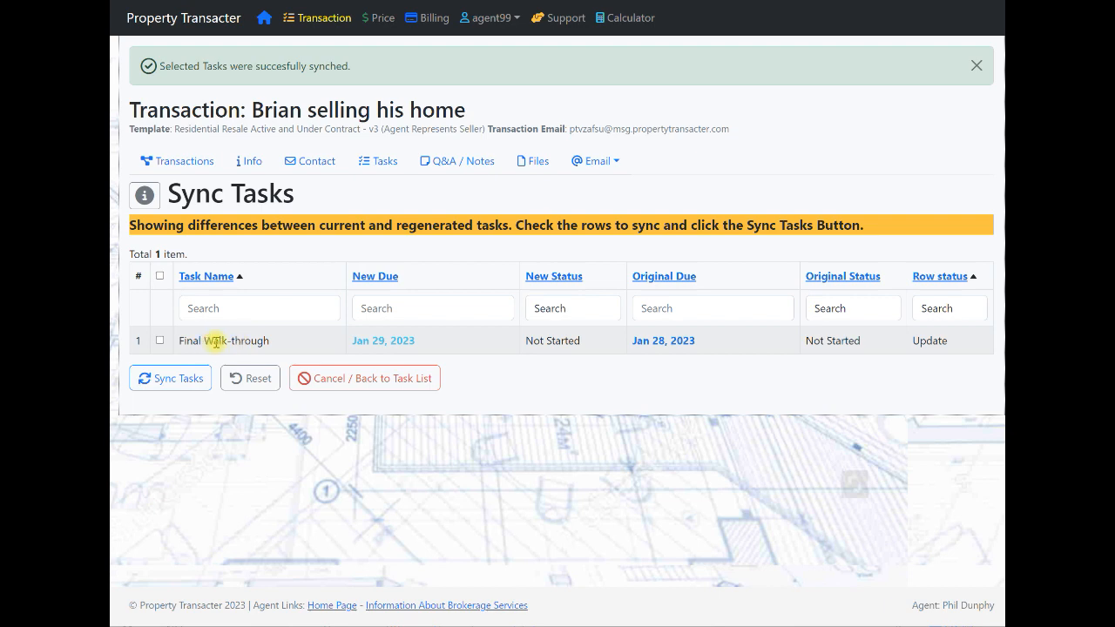
mouse_move(216, 342)
Step: Check the sync notice on the transaction dashboard and open the sync list of remaining transaction tasks
click(248, 162)
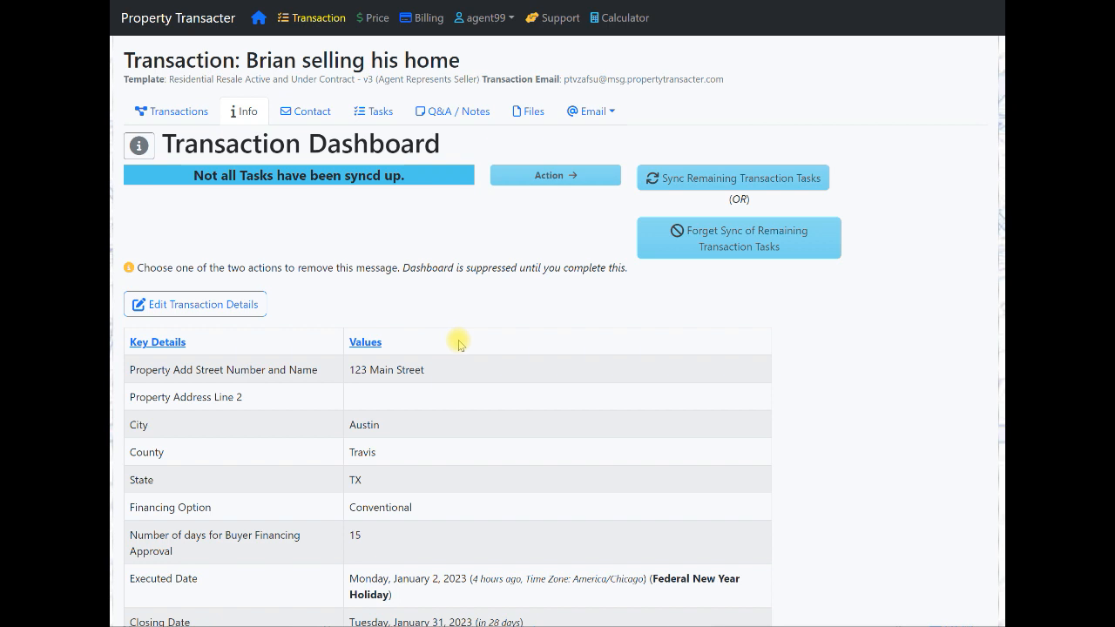
drag(203, 175, 384, 177)
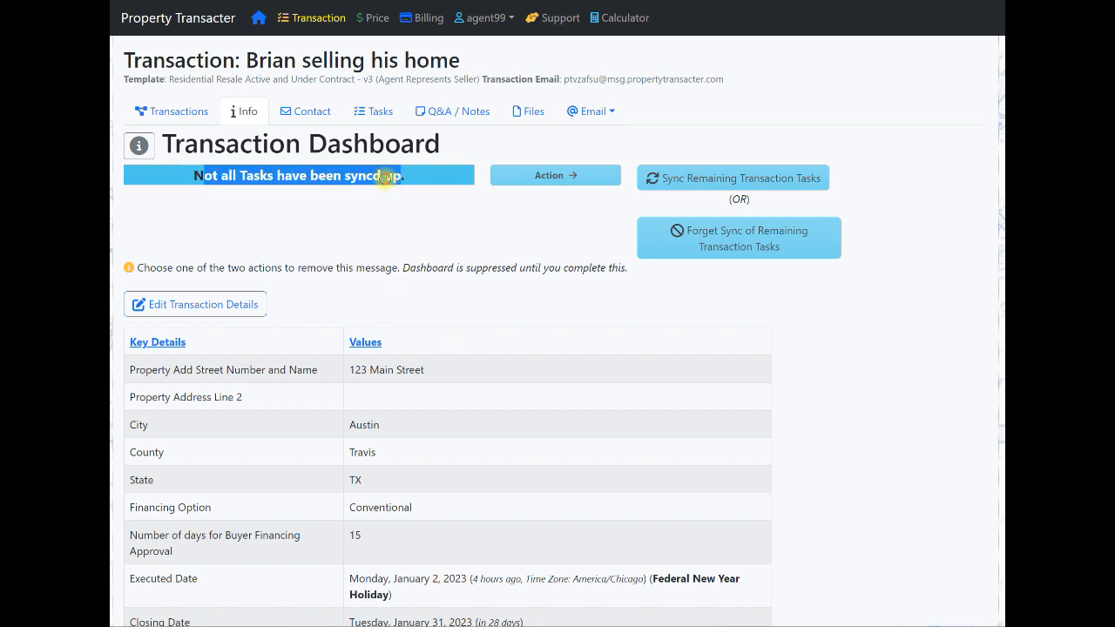
click(422, 216)
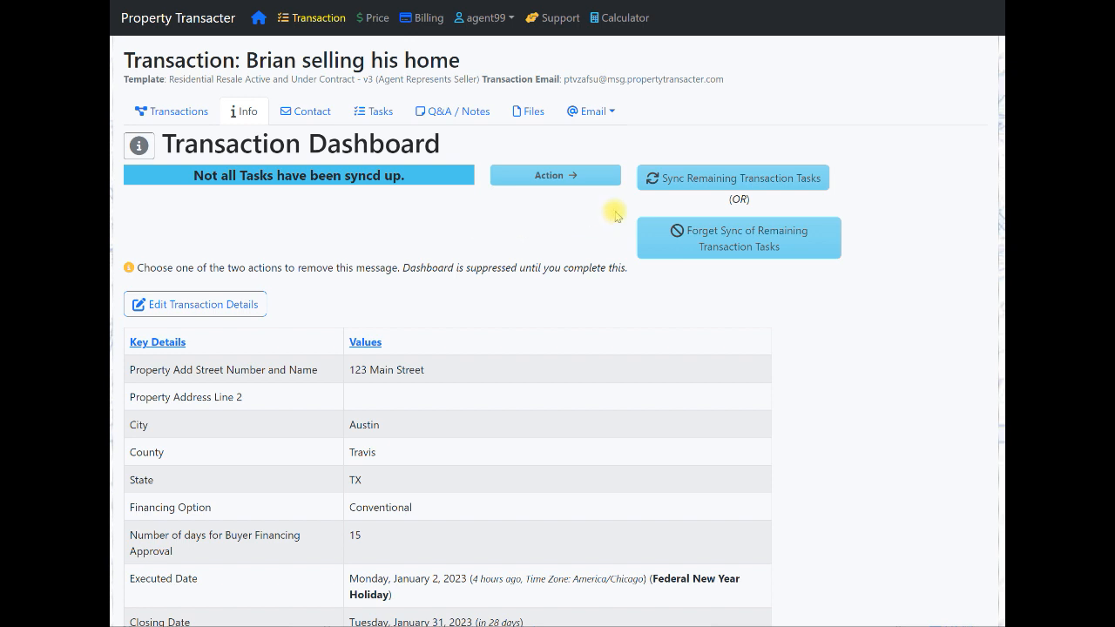
click(707, 179)
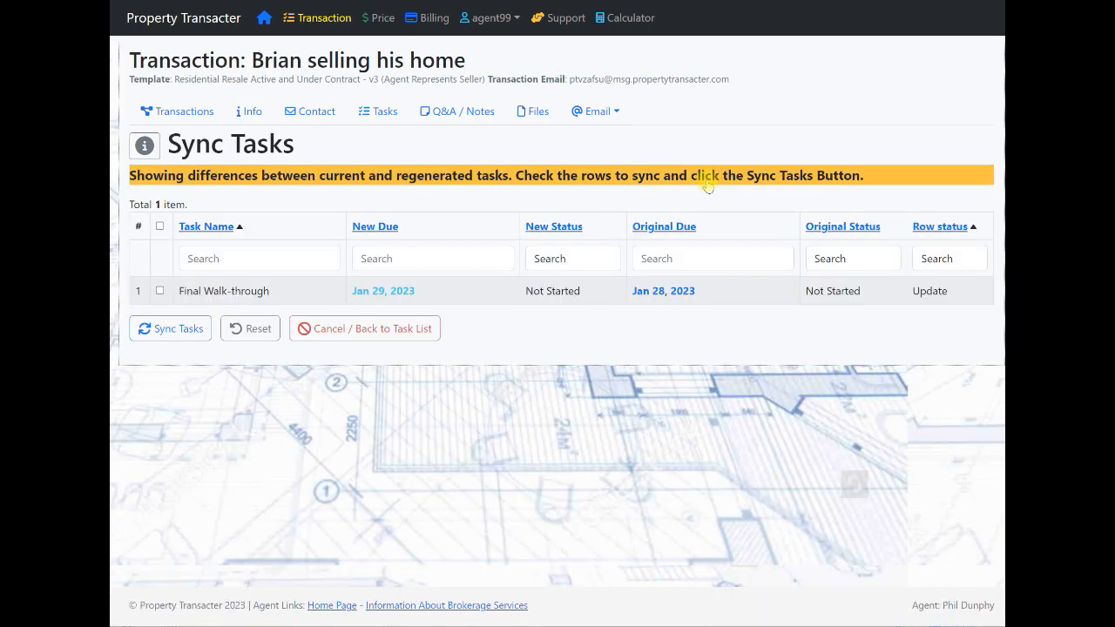
Step: Return to the transaction dashboard and forget the sync of the remaining transaction tasks
click(249, 111)
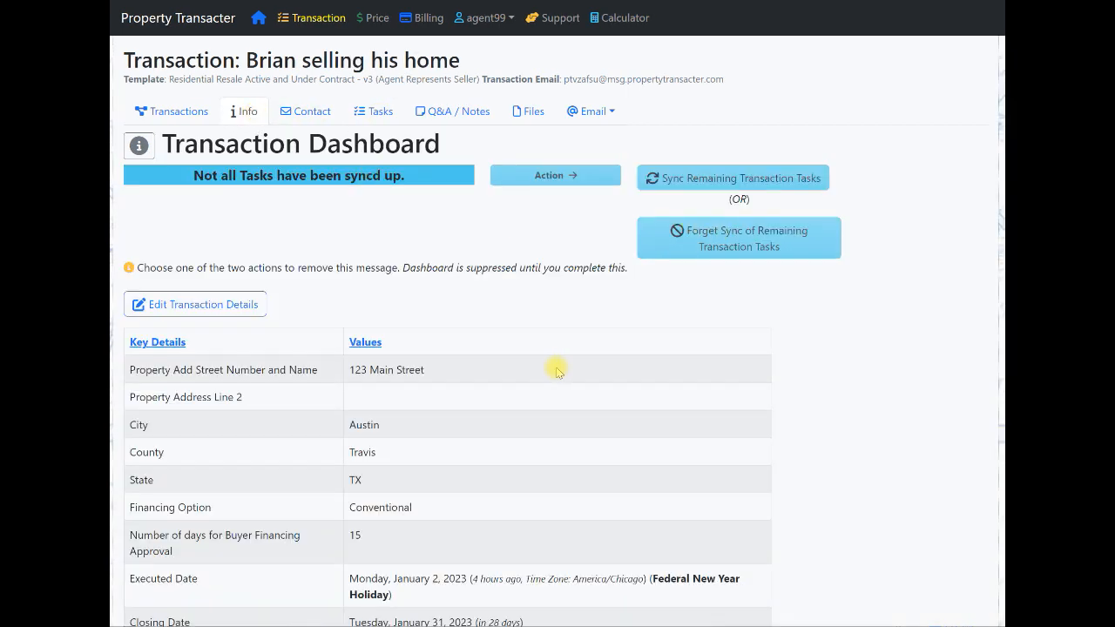
scroll(560, 367, down, 6)
scroll(562, 367, up, 6)
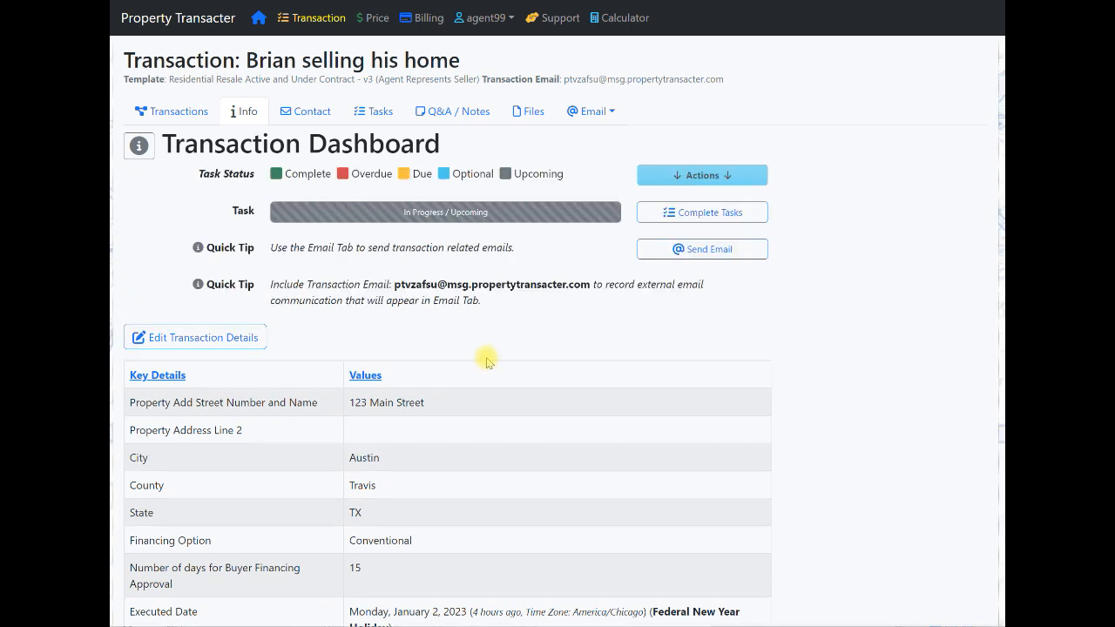
Step: Look over the transaction dashboard and its key details, and open the current transaction tasks
scroll(479, 377, down, 1)
scroll(478, 373, down, 3)
scroll(473, 368, up, 3)
click(379, 119)
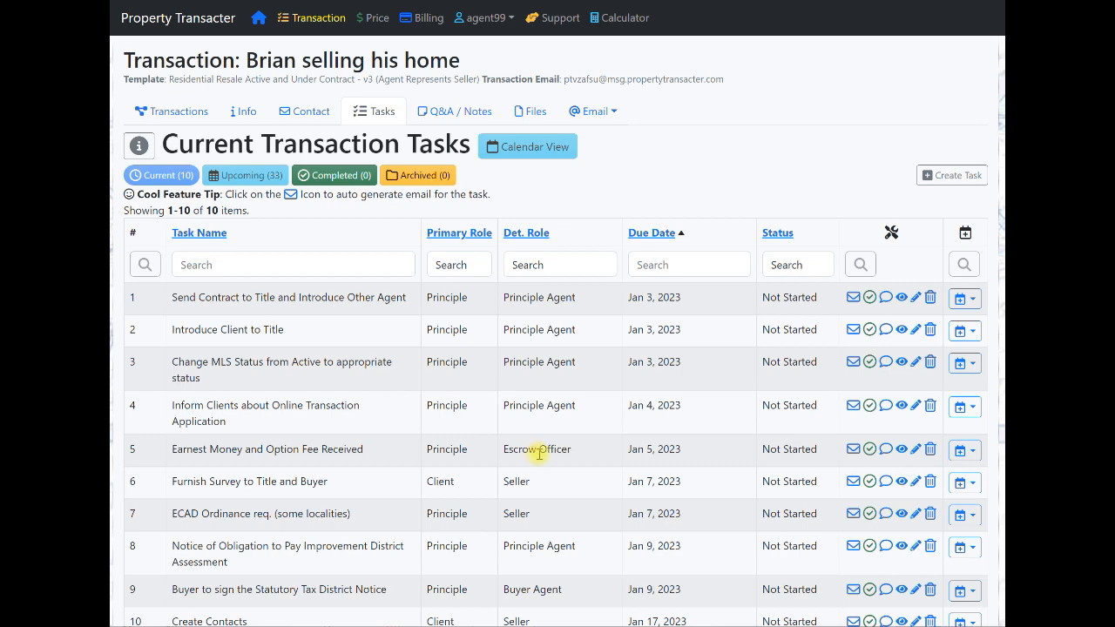
Step: Look through the full list of current transaction tasks with their roles, due dates and statuses
scroll(537, 451, down, 3)
scroll(540, 451, up, 3)
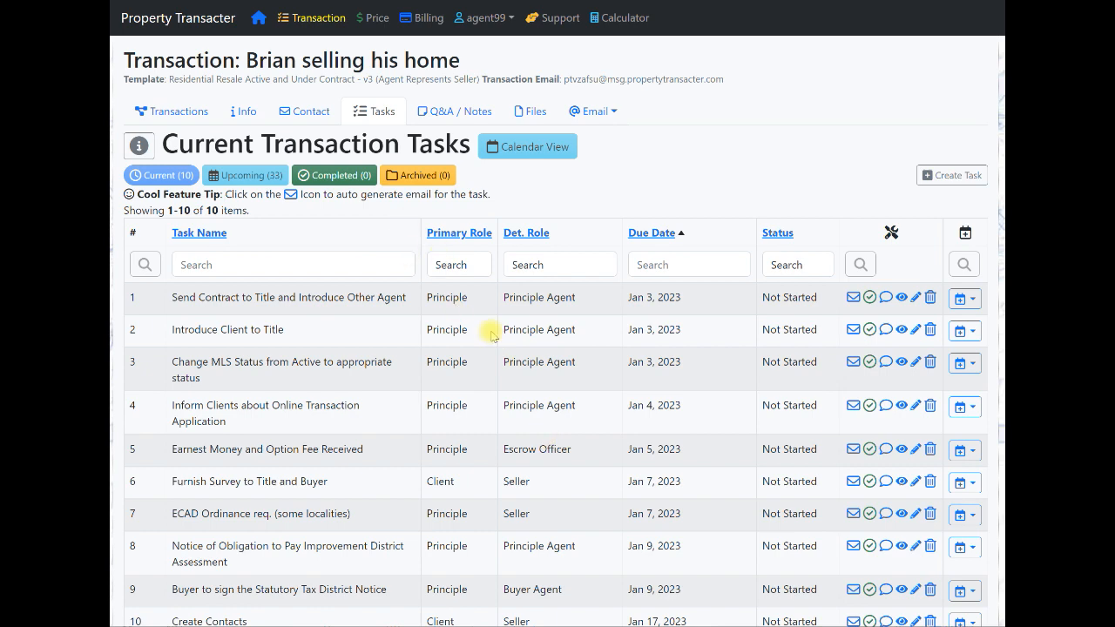
scroll(558, 353, down, 3)
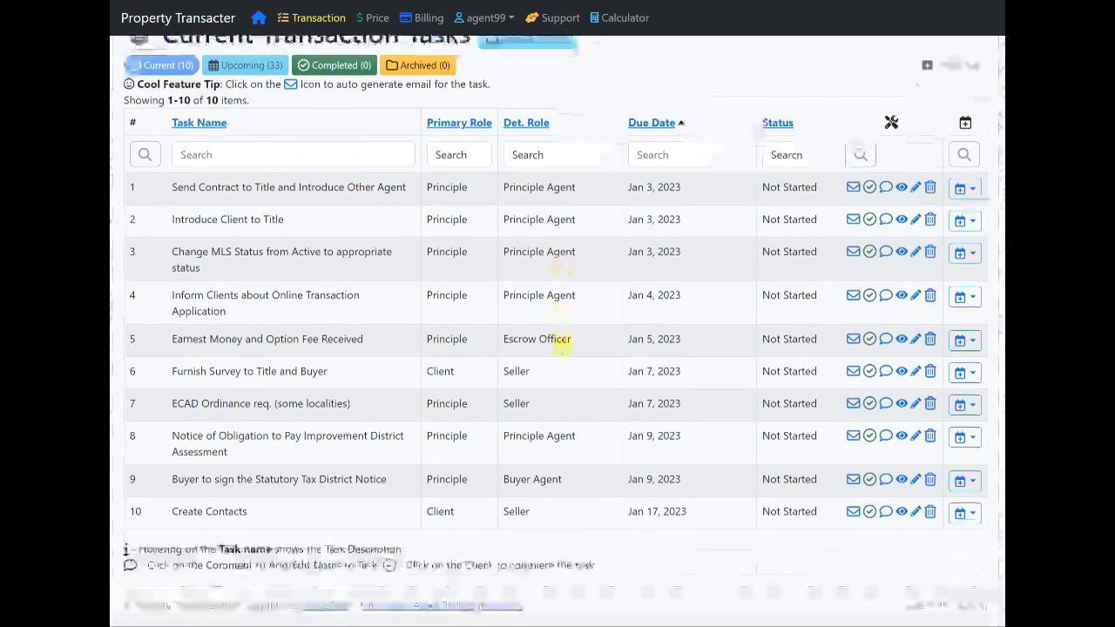
scroll(561, 348, up, 3)
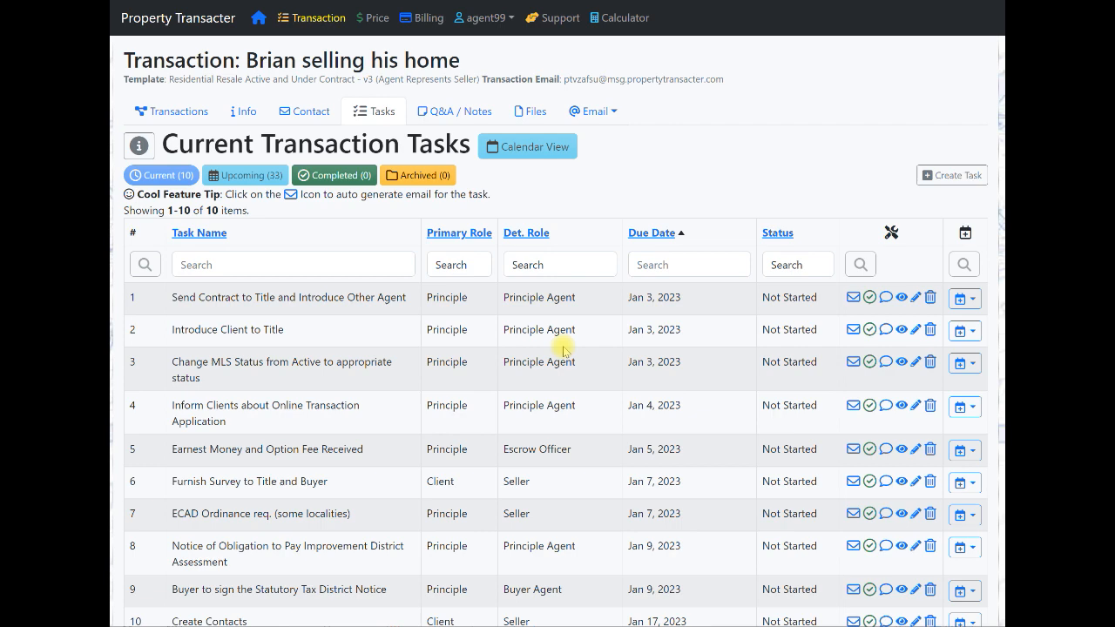
scroll(563, 350, down, 3)
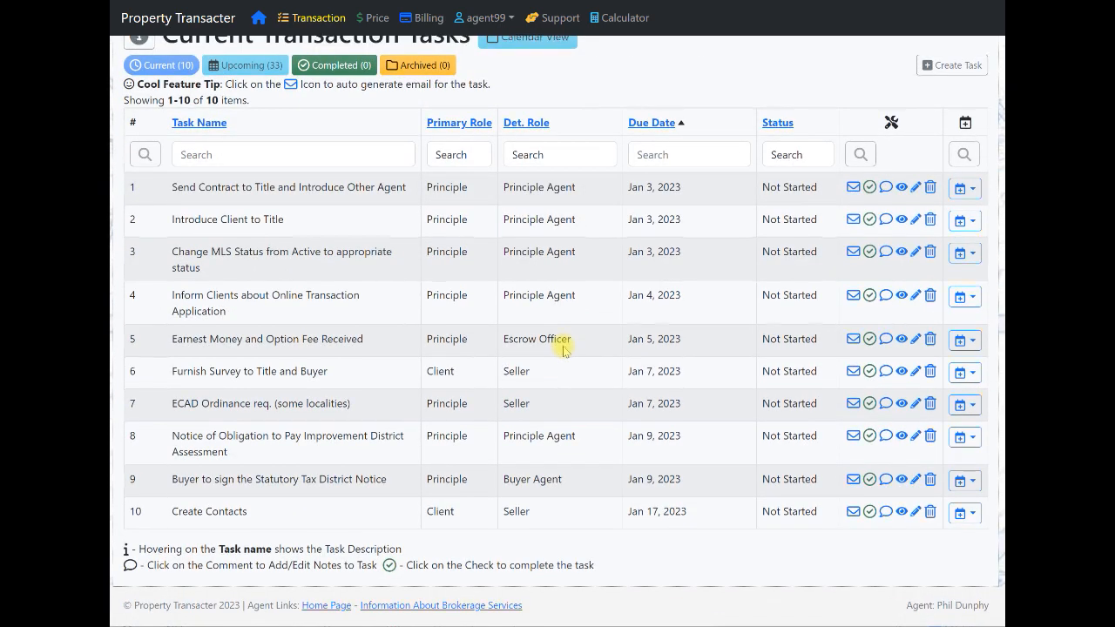
scroll(563, 350, up, 3)
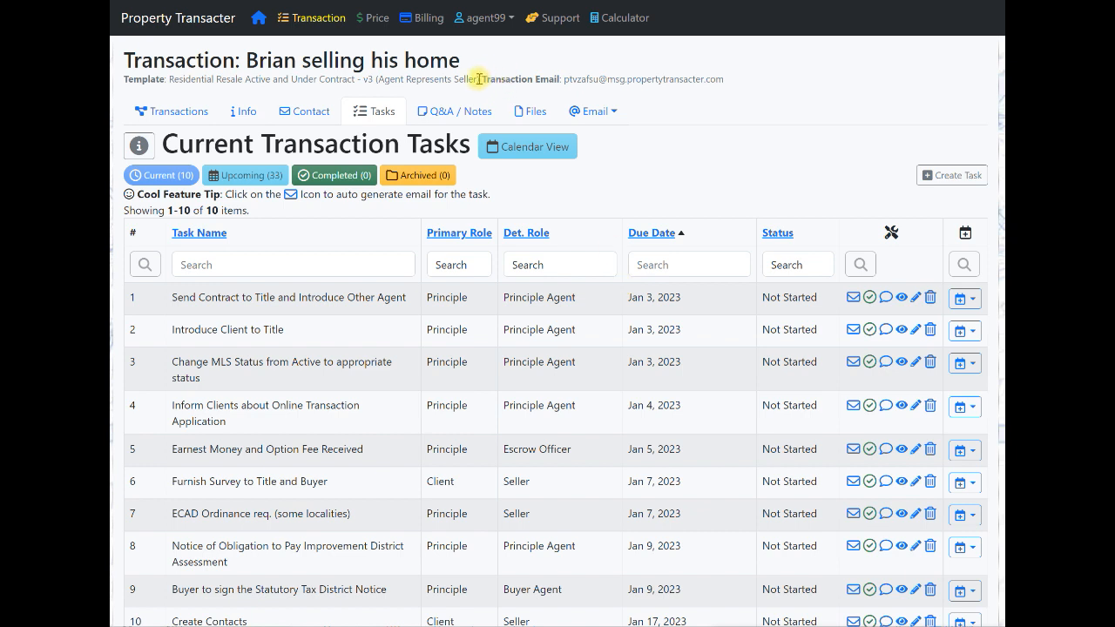
Step: Locate the transaction email address in the page header and open the transaction's list of emails
drag(486, 78, 747, 79)
click(601, 79)
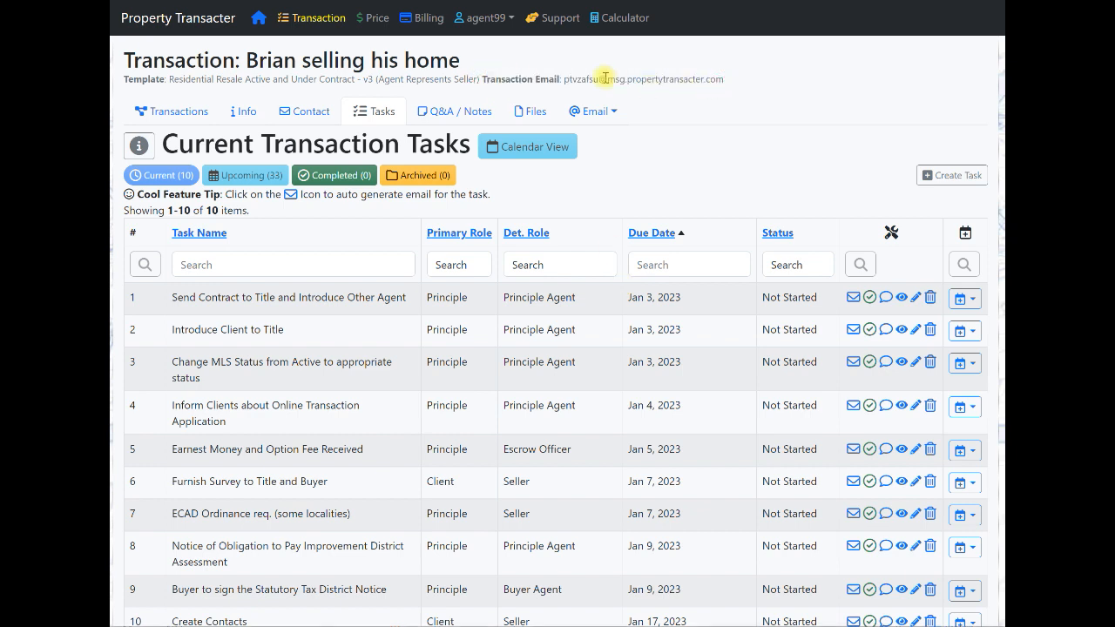
drag(566, 80, 730, 83)
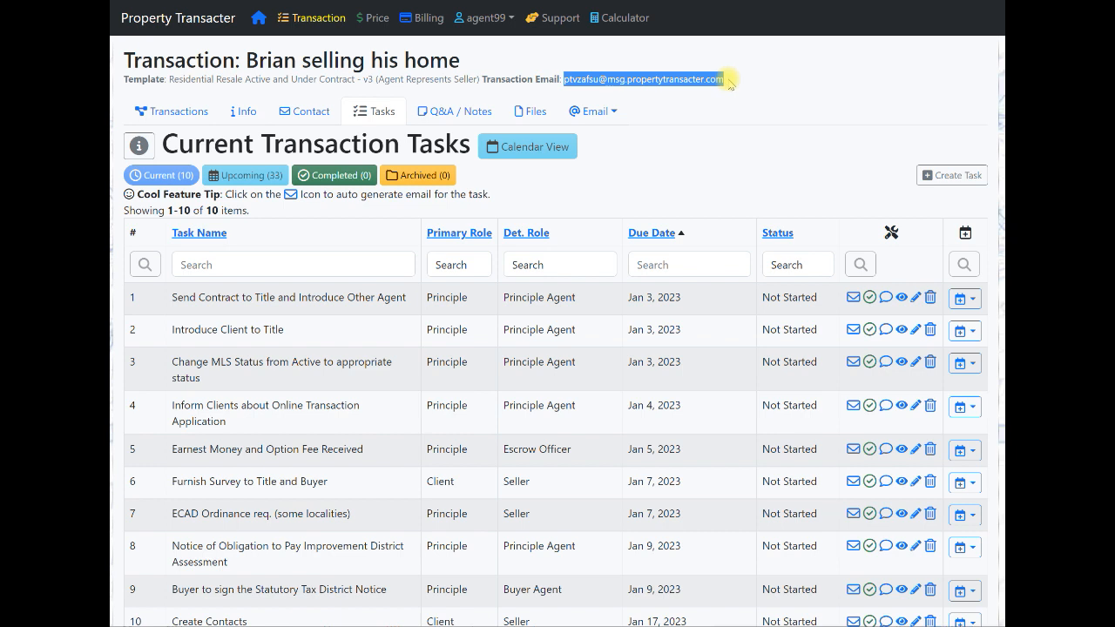
click(685, 101)
click(607, 114)
click(574, 169)
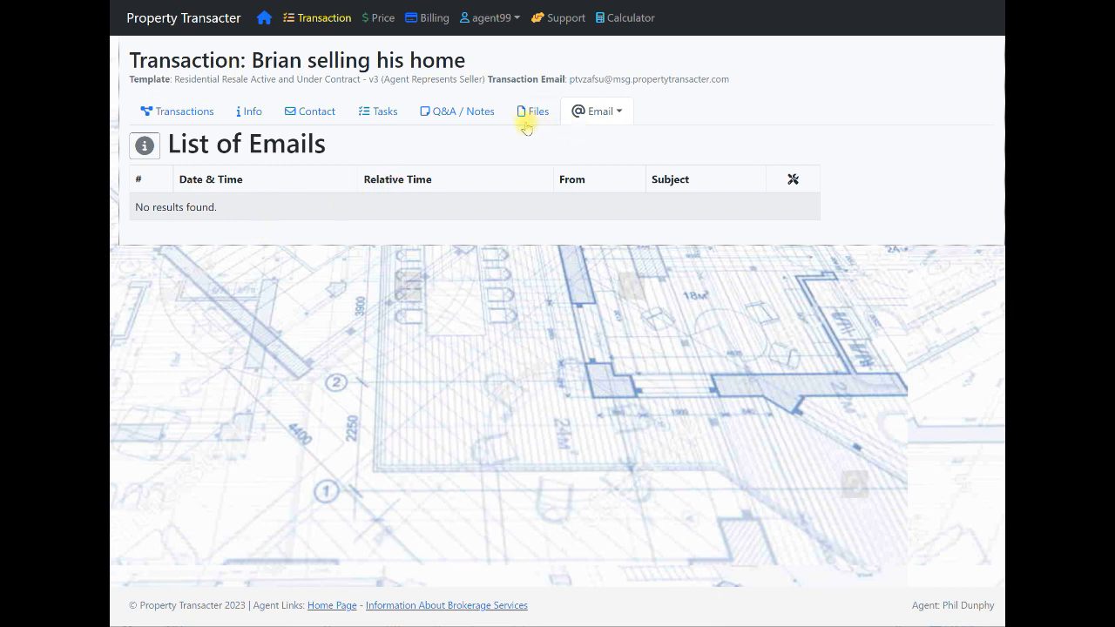
Step: Compose a new email from the transaction and insert "Test" before the property address in the subject
click(582, 113)
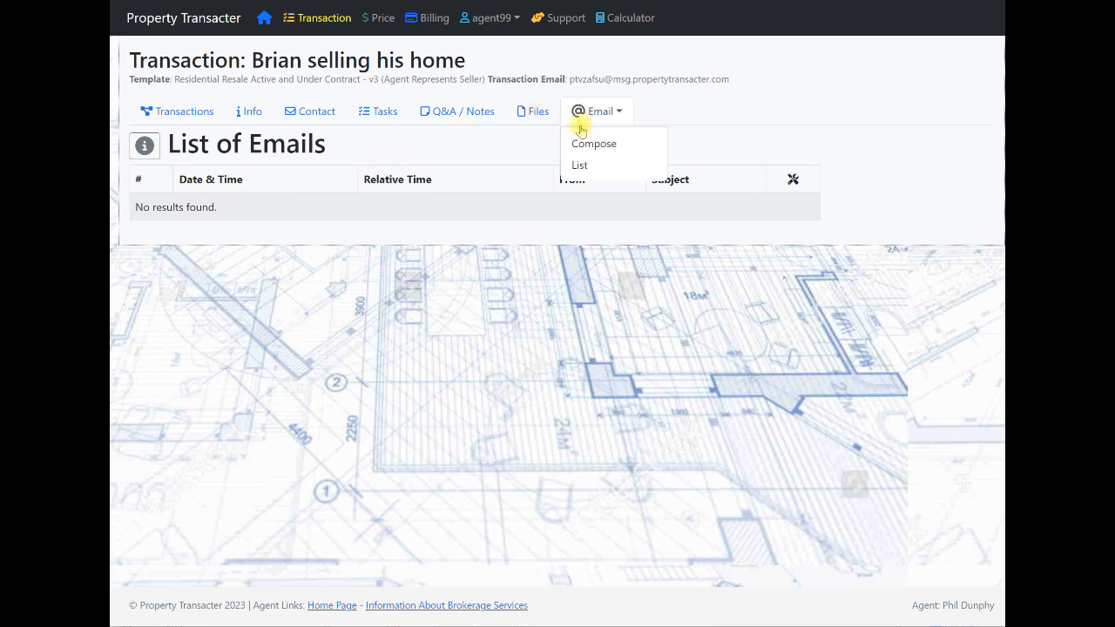
click(579, 145)
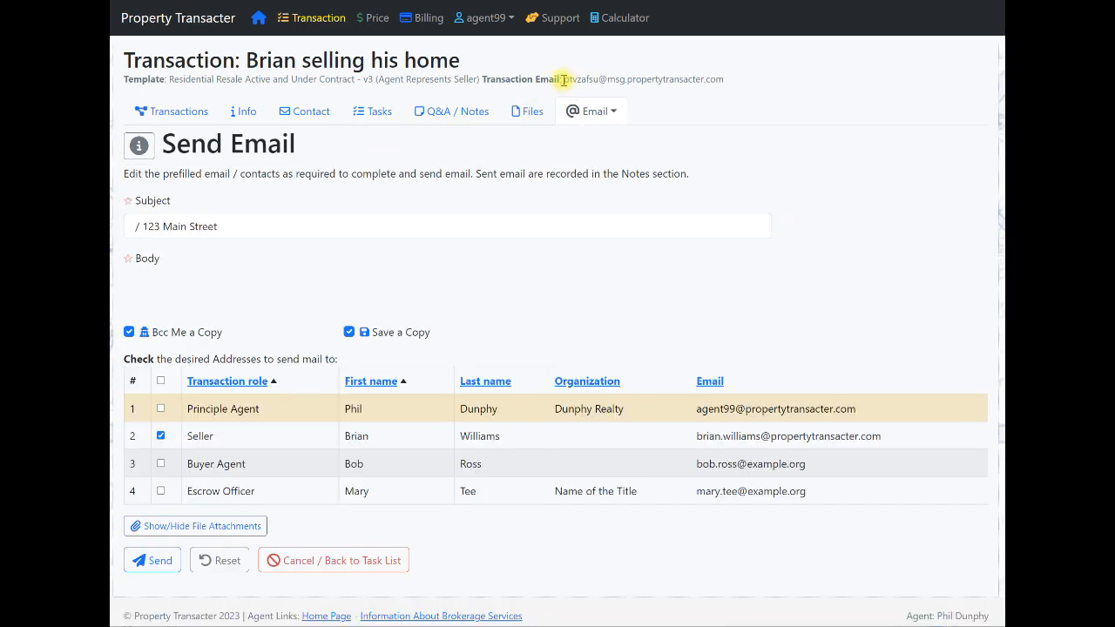
drag(562, 78, 722, 77)
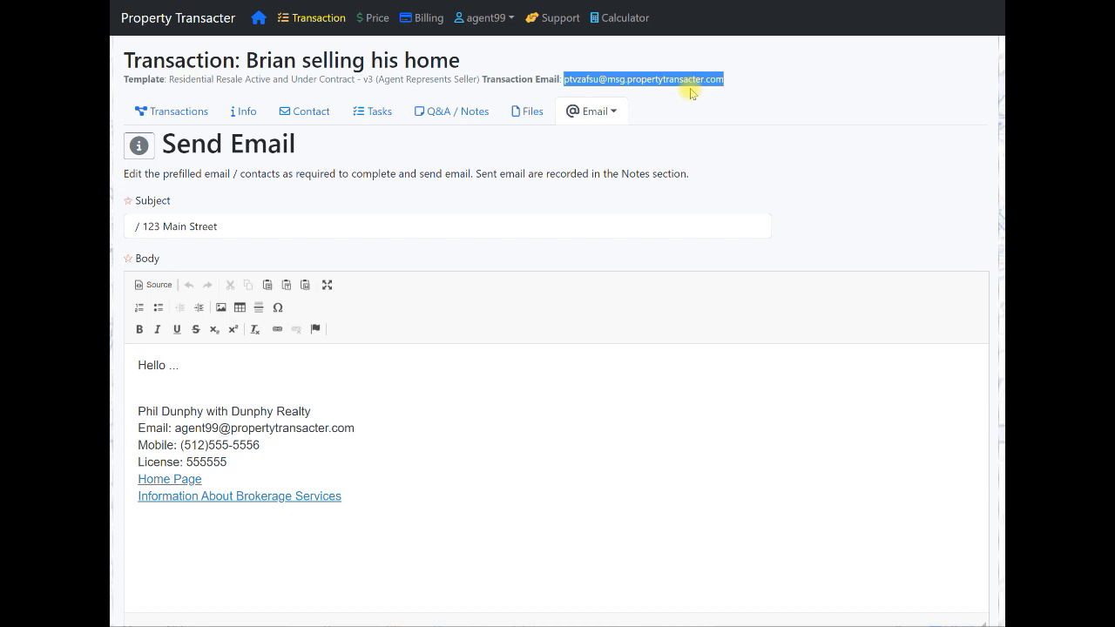
click(251, 229)
click(129, 227)
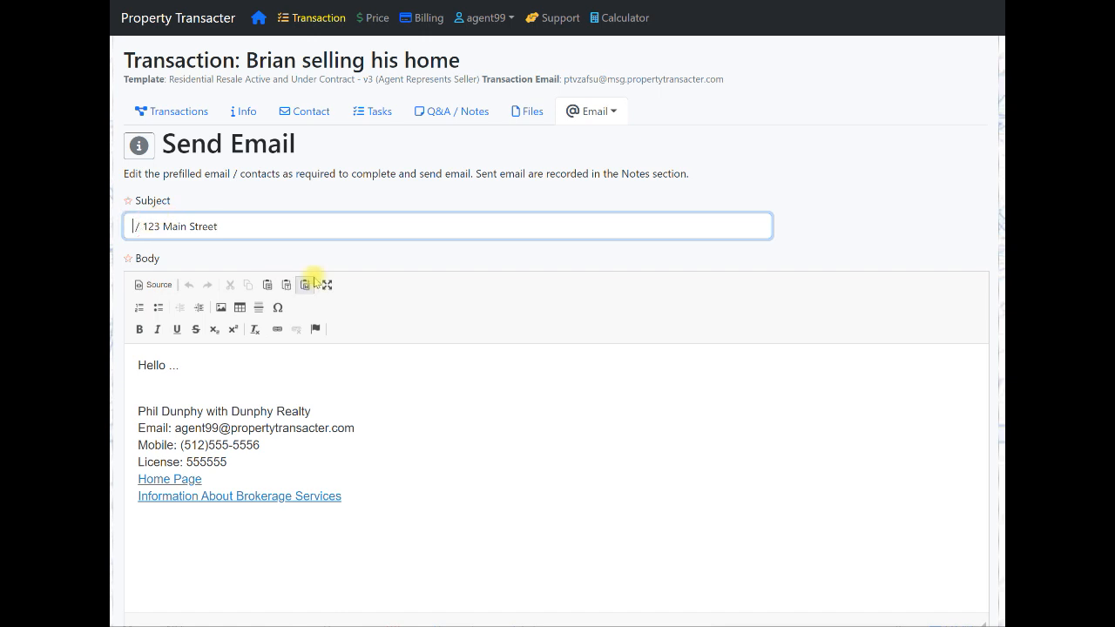
text(Test)
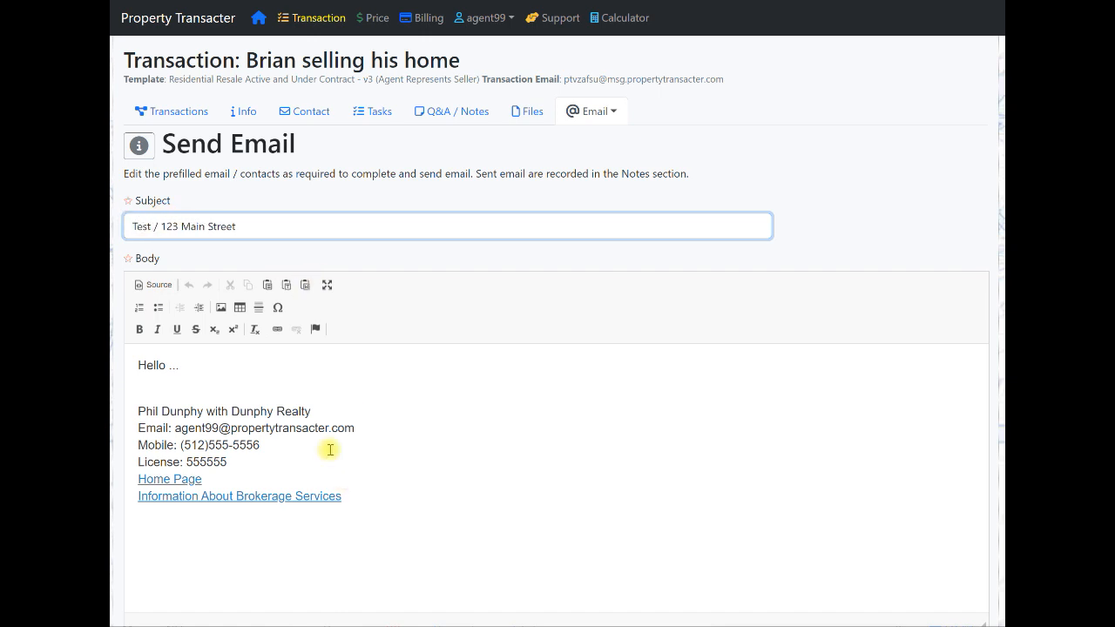
Step: Add "Test" after the greeting in the email body and send it to the seller with the Bcc and saved copies enabled
click(241, 364)
text(Test)
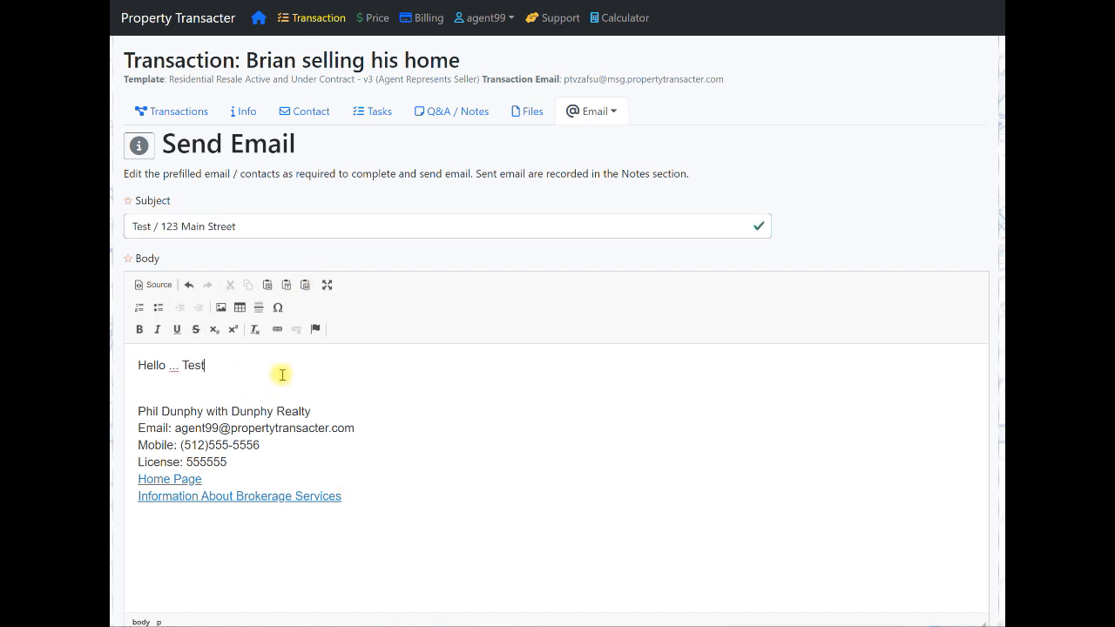
scroll(283, 375, down, 2)
scroll(283, 374, down, 2)
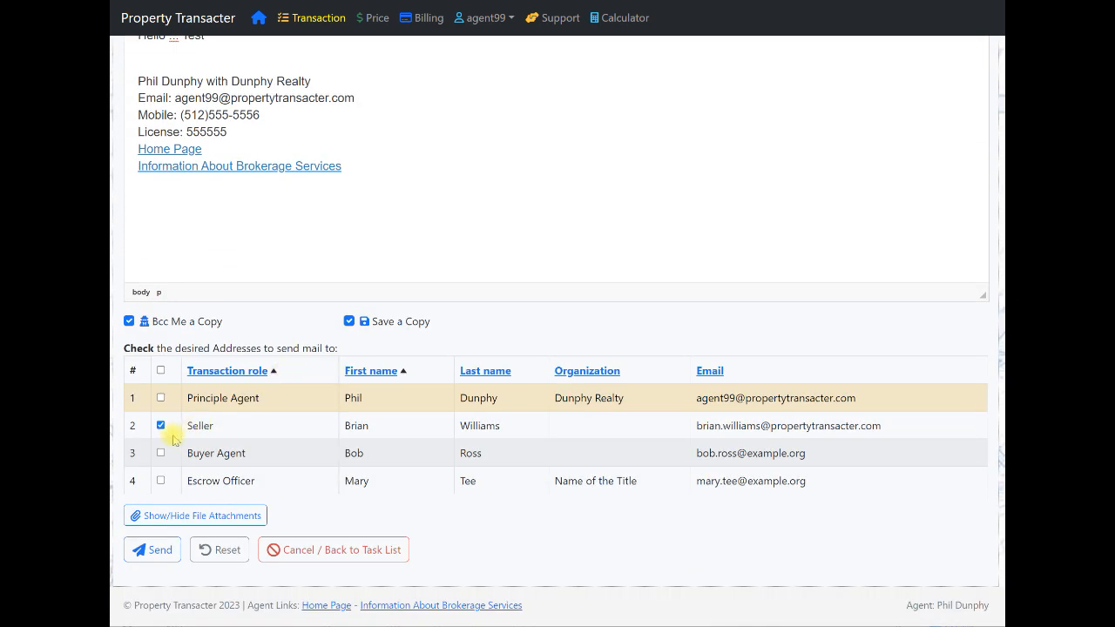
scroll(330, 440, up, 4)
scroll(341, 430, down, 4)
click(159, 550)
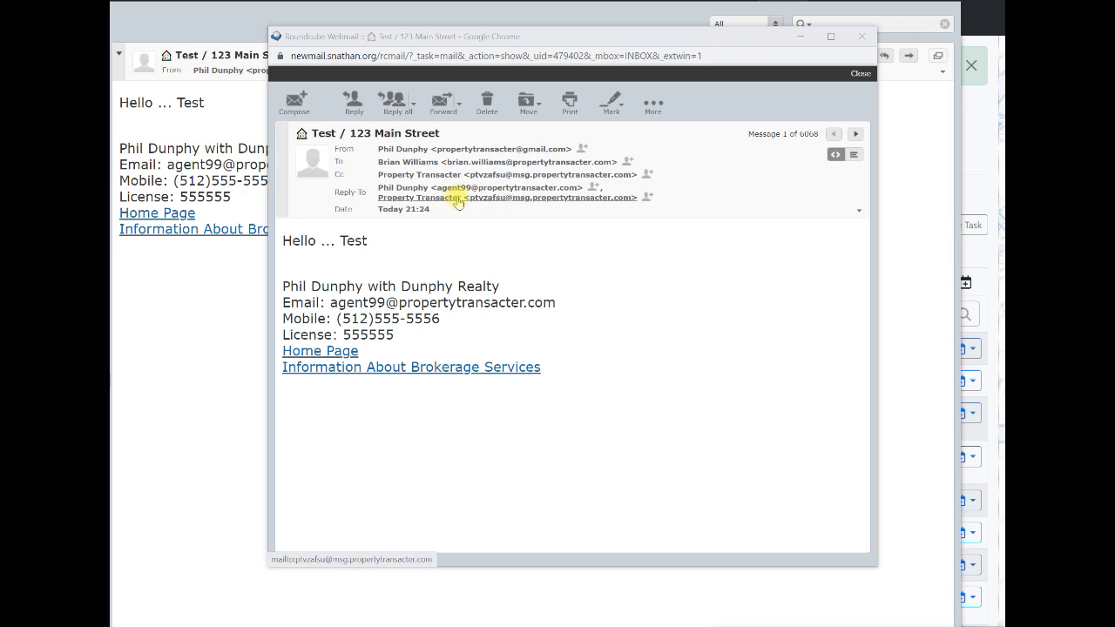
Step: Start a reply to the received test email in the webmail and check the transaction email address among its recipients
click(353, 102)
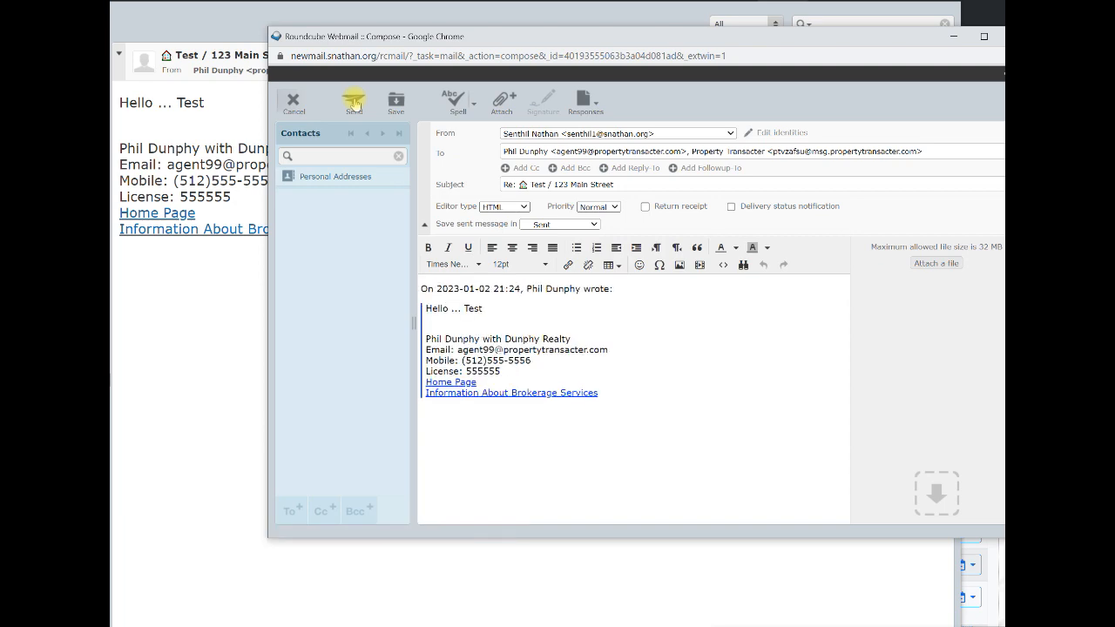
drag(505, 34, 400, 53)
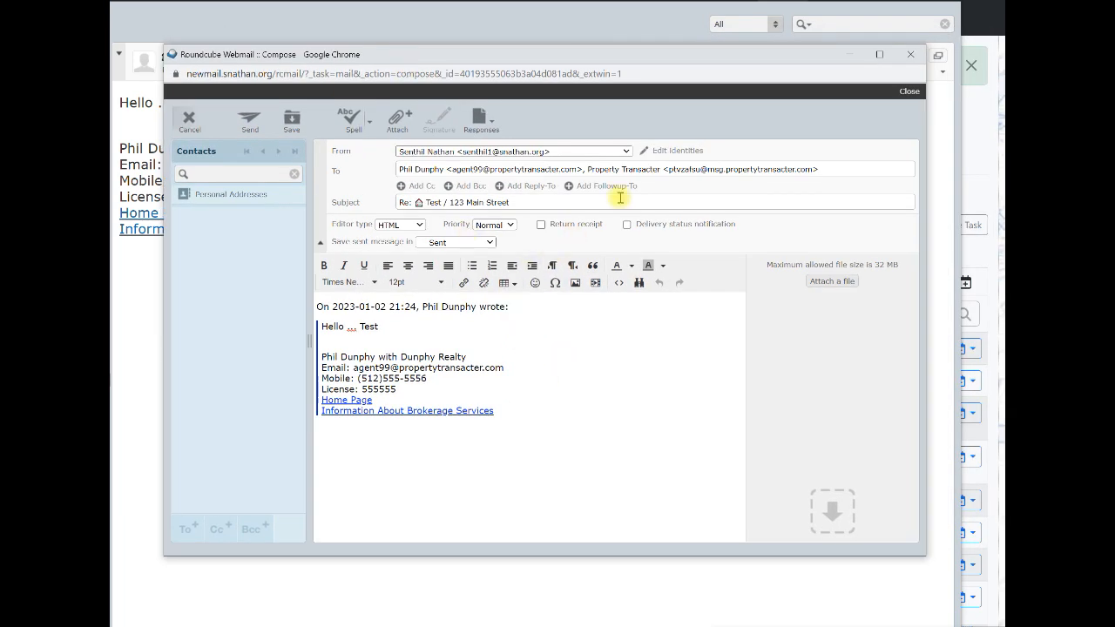
drag(587, 169, 835, 175)
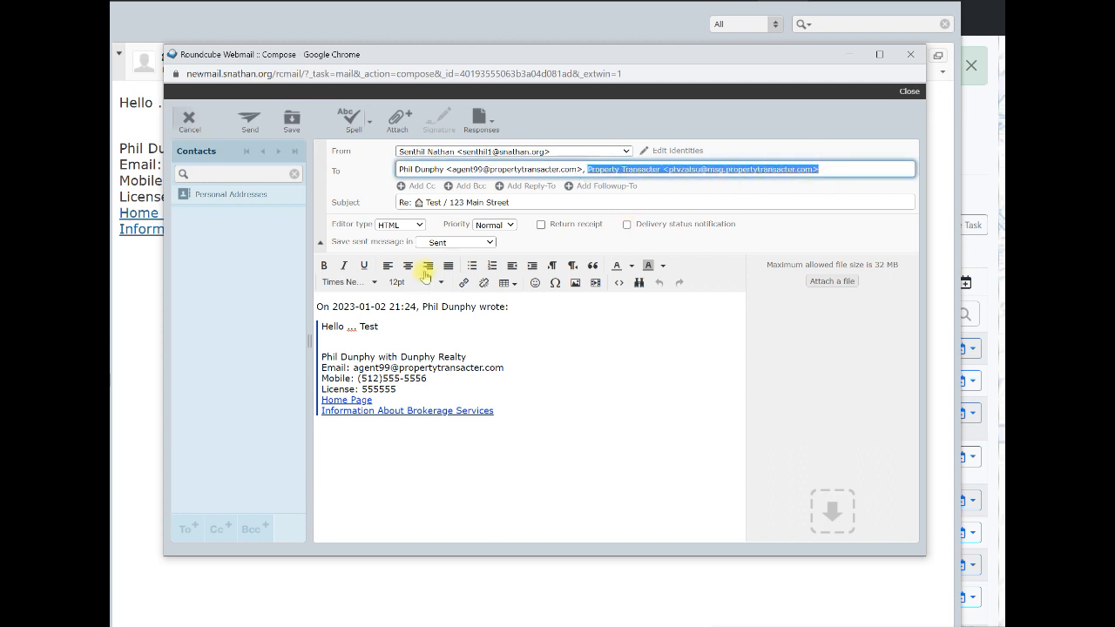
Step: Write "Responding to this email!" above the quoted message and send the reply
click(321, 306)
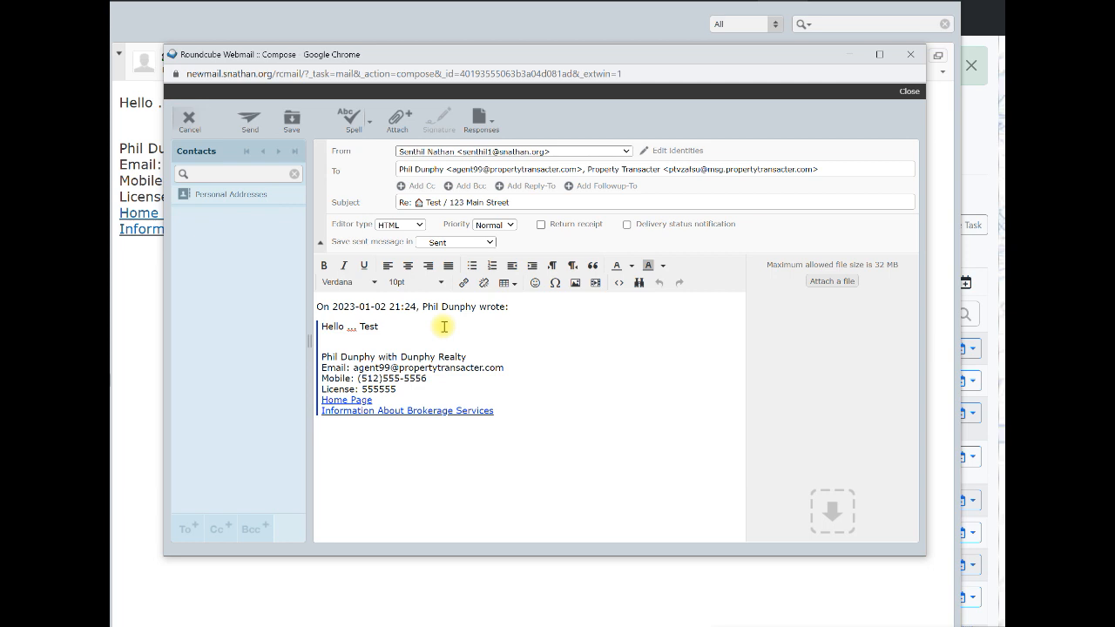
key(Return)
key(Up)
text(Responsding to this email)
right_click(352, 306)
click(376, 315)
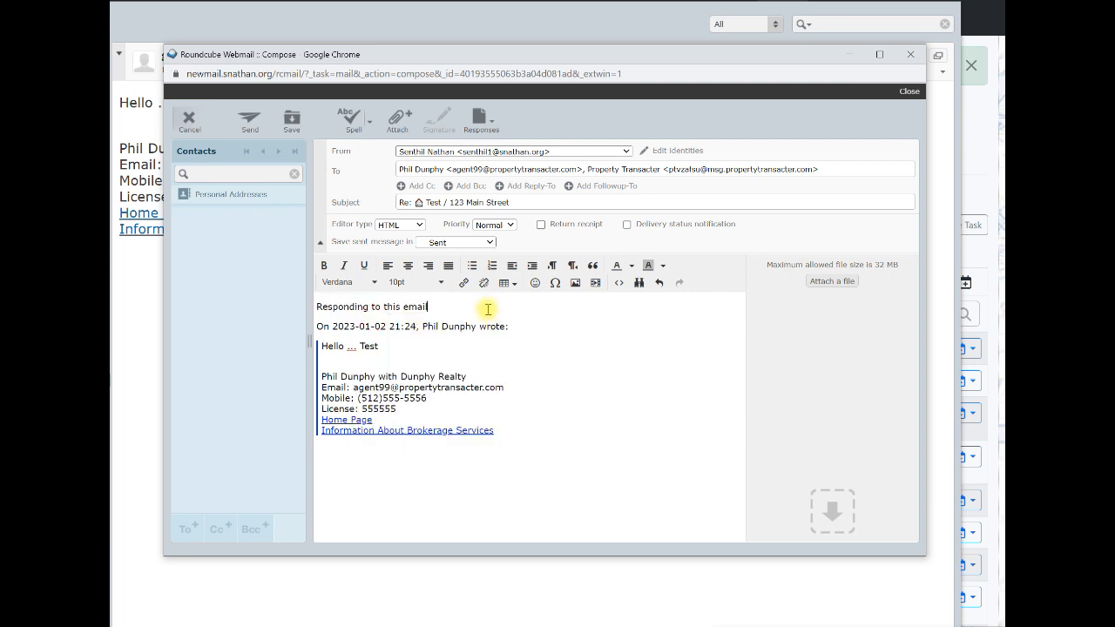
text(!)
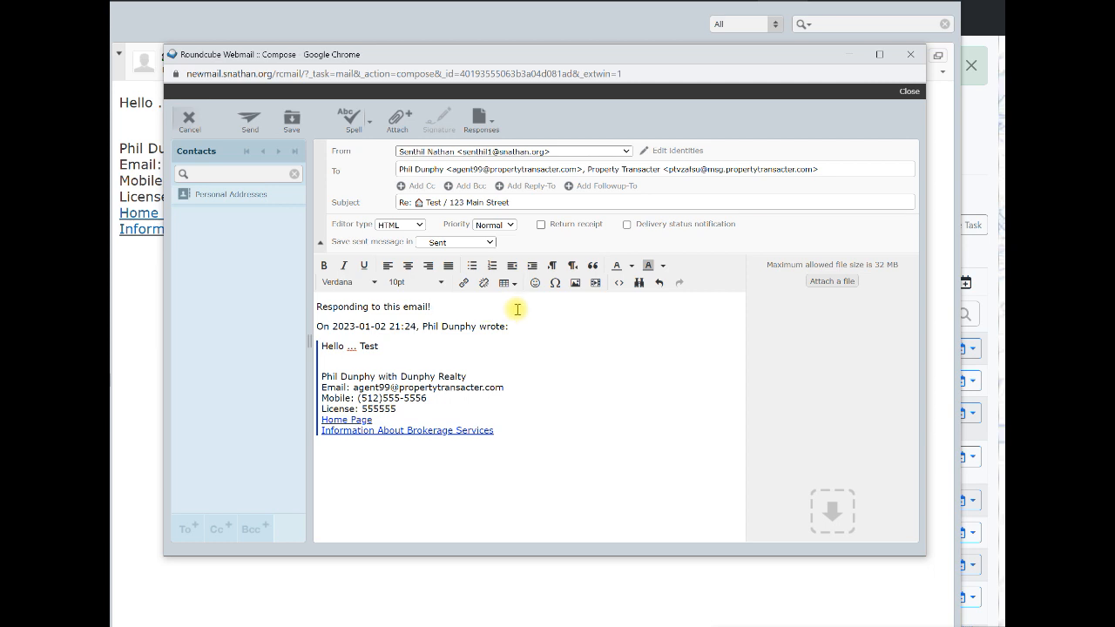
click(250, 119)
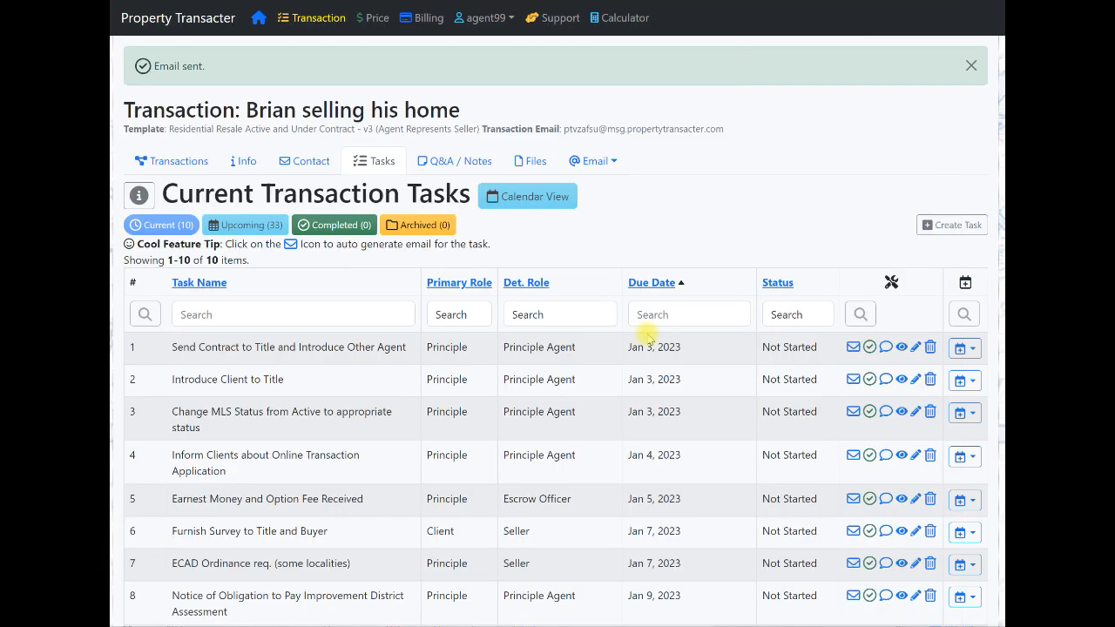
Step: Check the transaction's email list for the recorded reply and open that message to read it
click(604, 162)
click(592, 215)
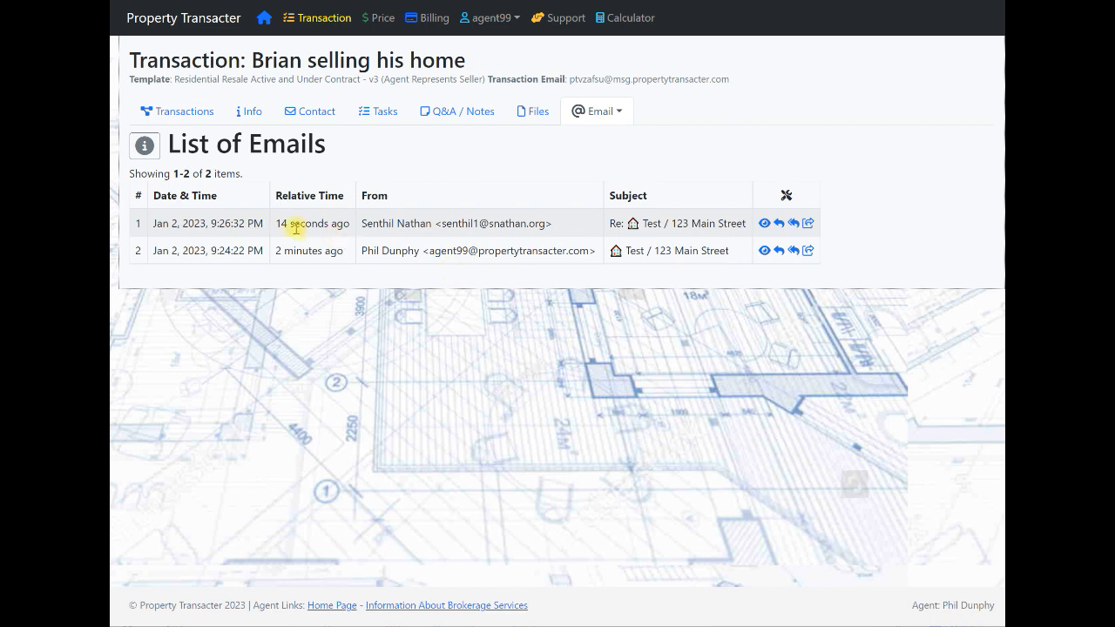
drag(292, 224, 506, 220)
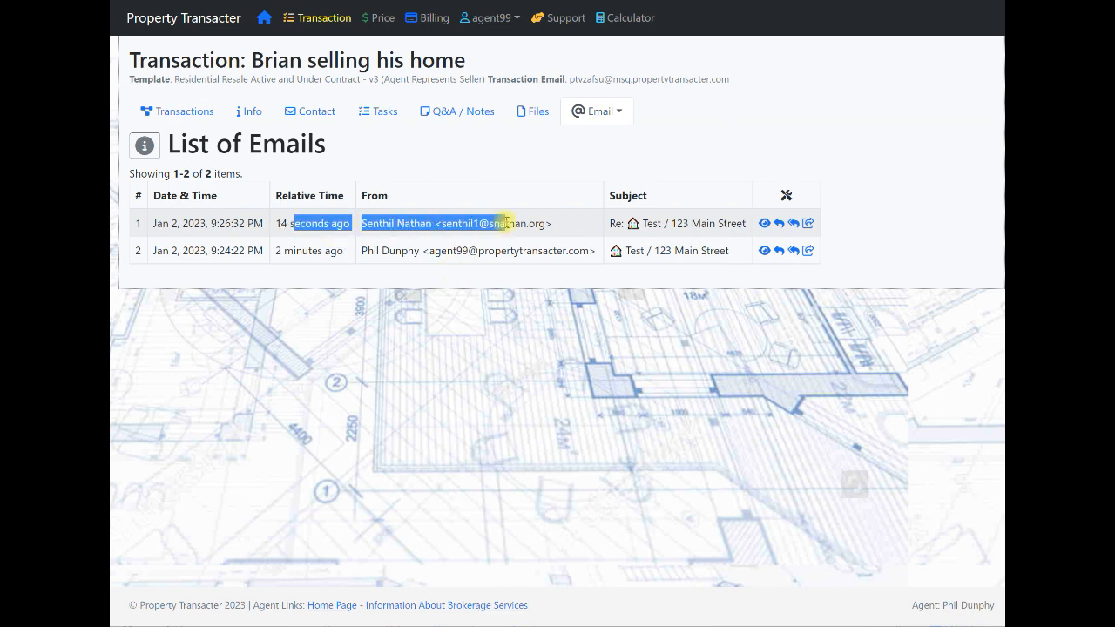
click(510, 220)
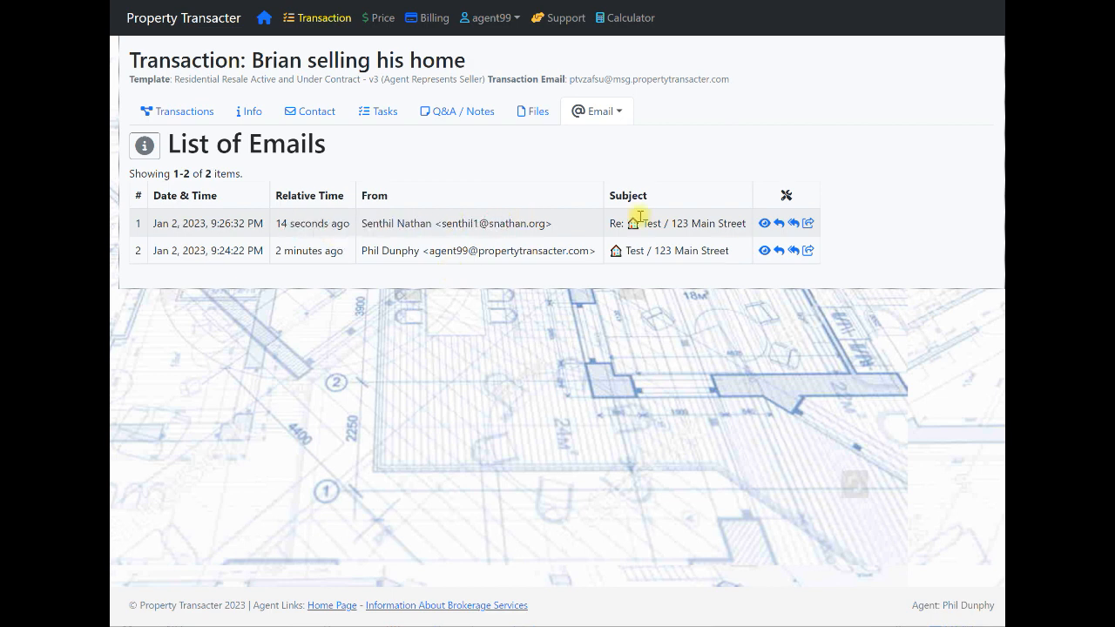
click(764, 224)
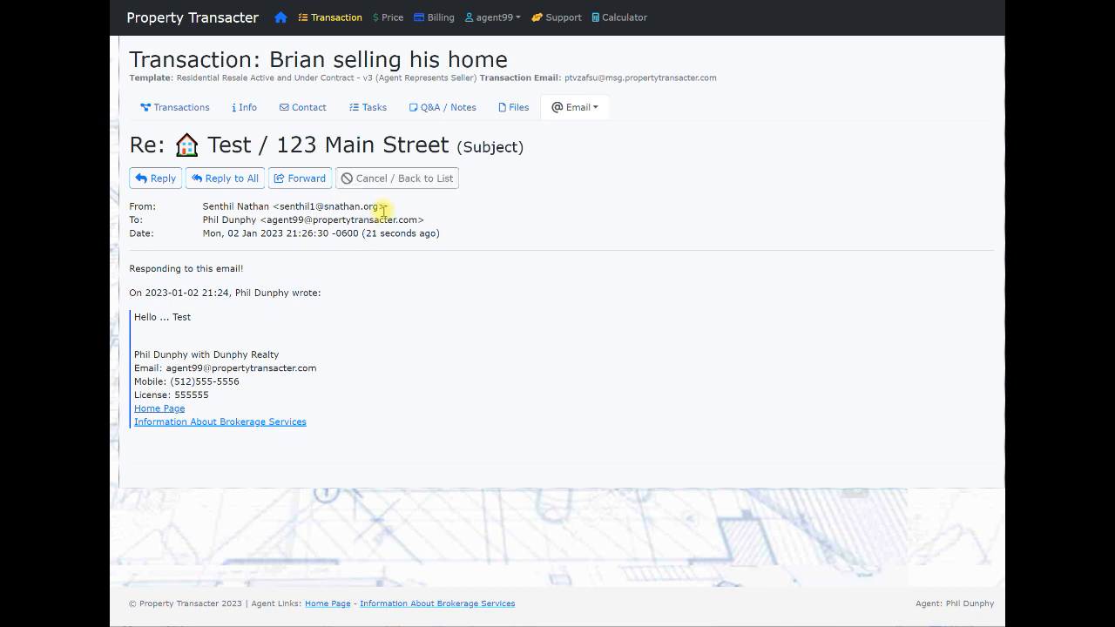
click(406, 185)
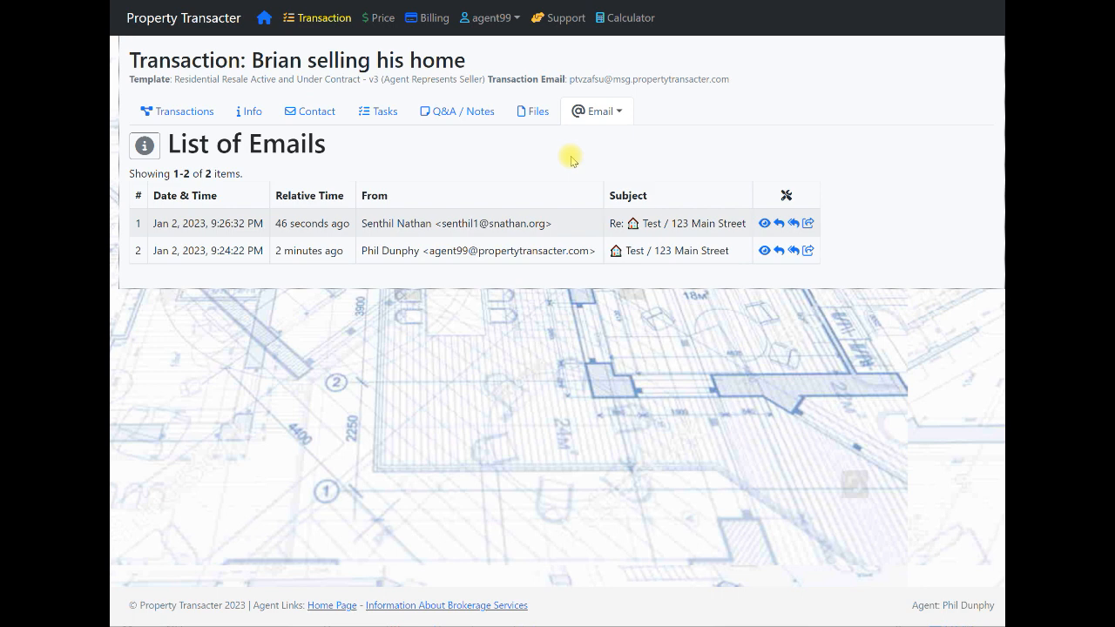
click(764, 224)
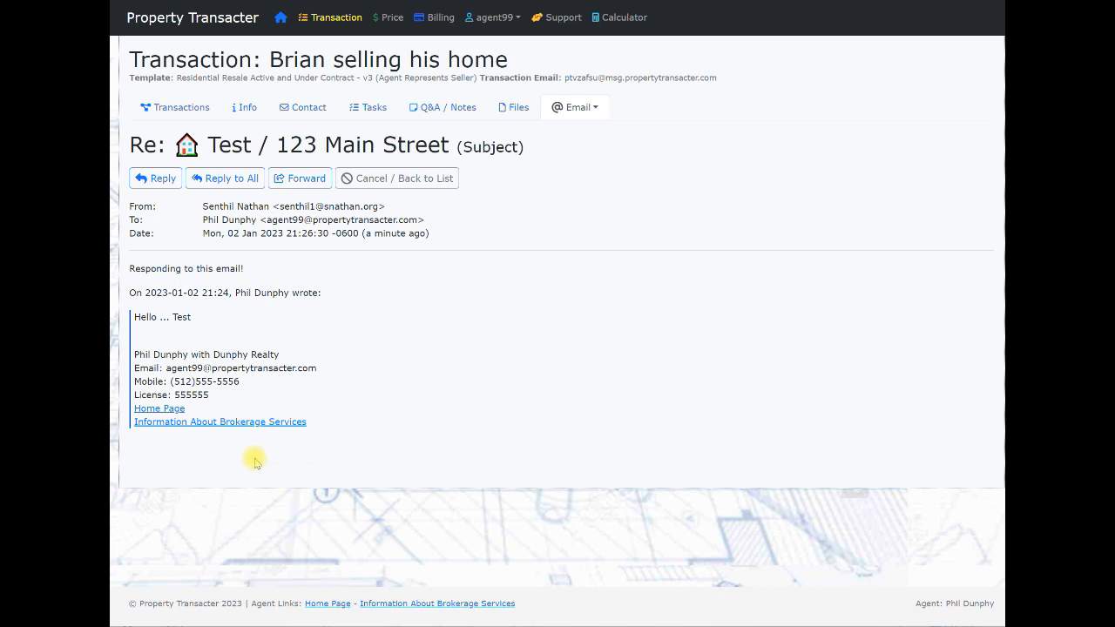
Step: Visit the transaction's files and look over the key details on the transaction dashboard
click(515, 107)
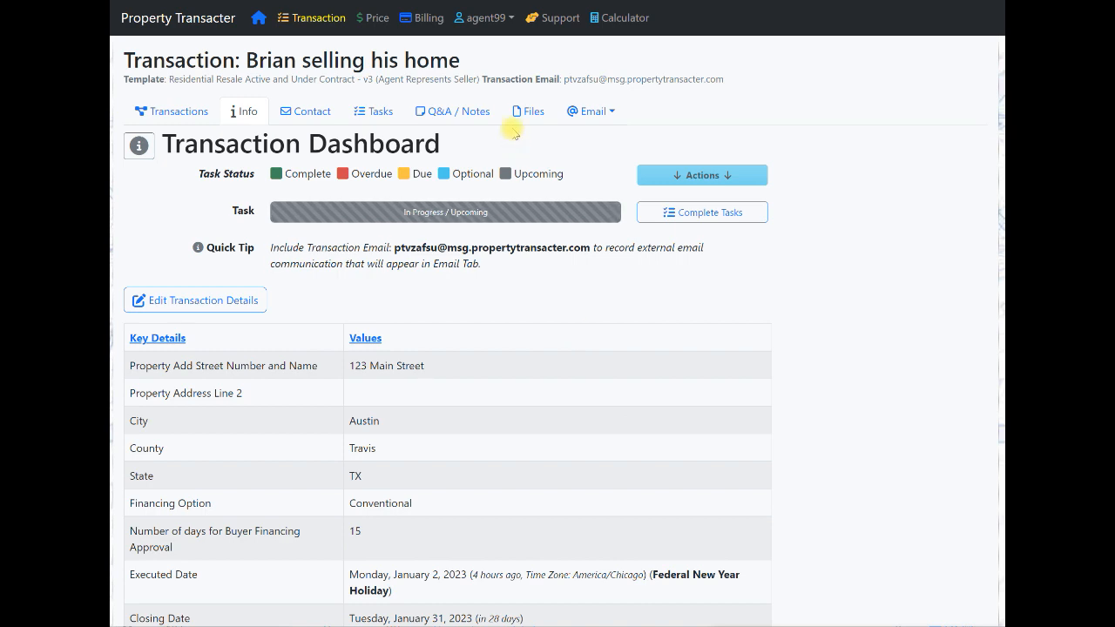
scroll(577, 325, down, 6)
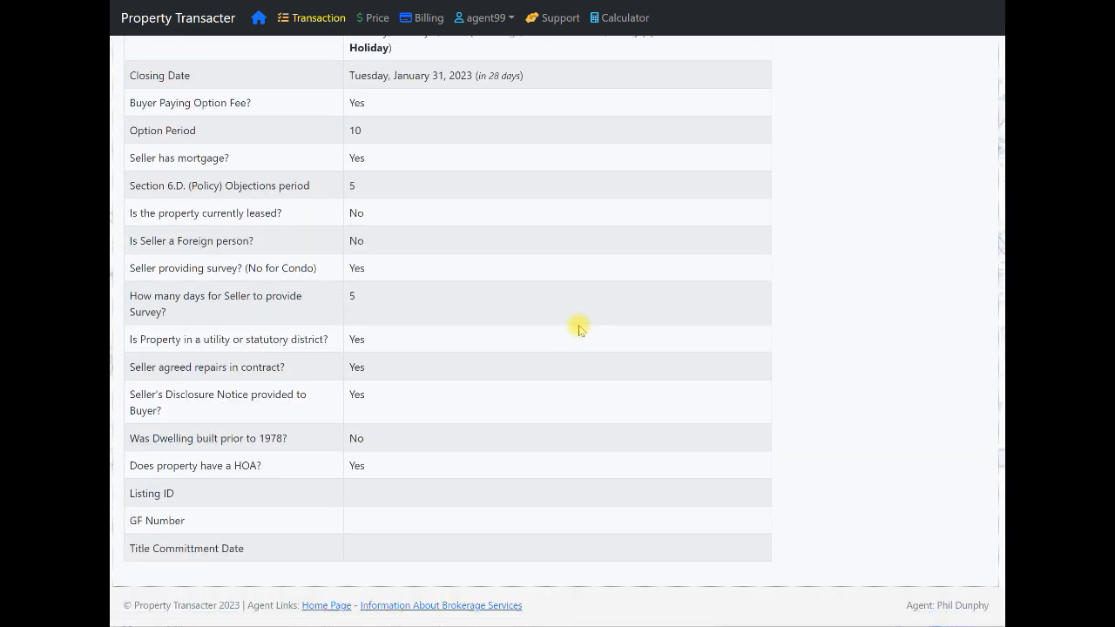
scroll(577, 325, up, 6)
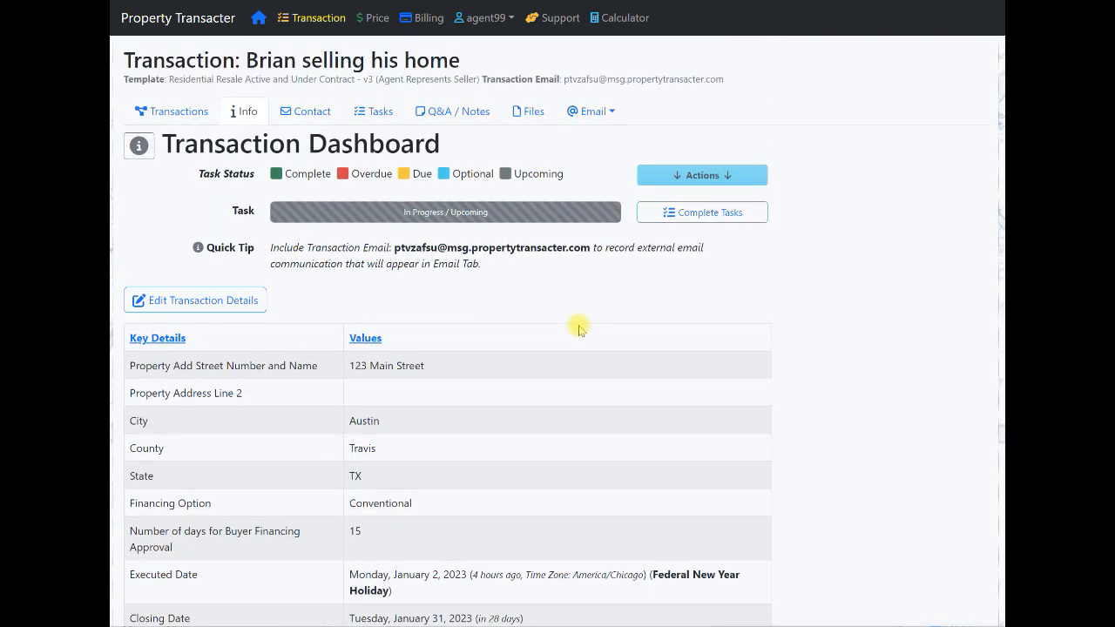
Step: Start a new support request for the transaction about selling the home and set its type to Problem Encountered
click(543, 18)
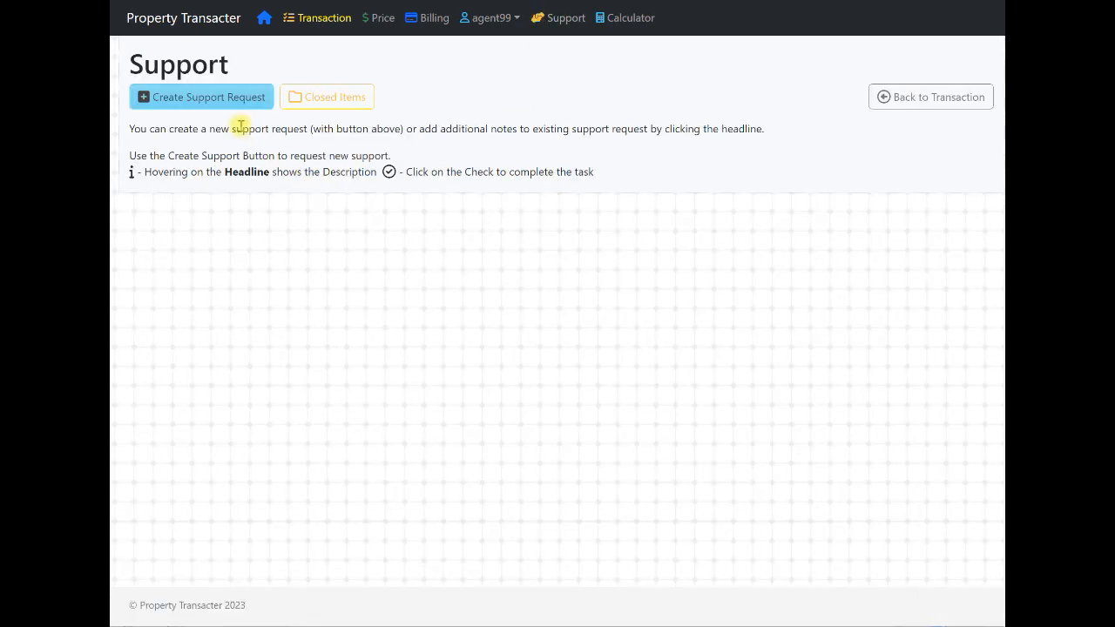
click(231, 99)
click(278, 121)
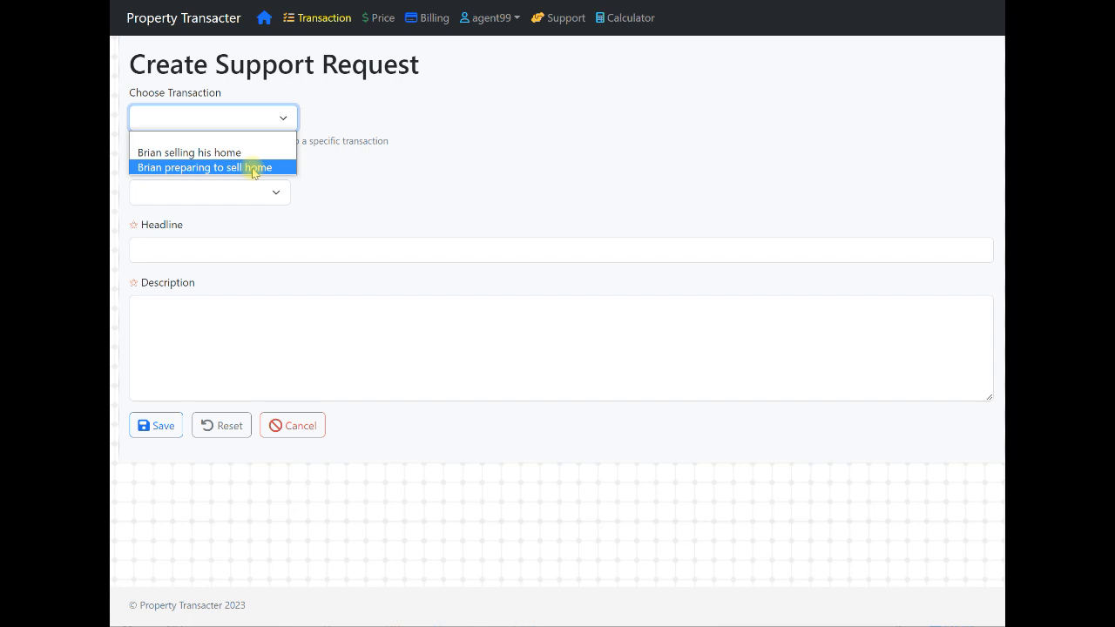
click(251, 153)
click(252, 190)
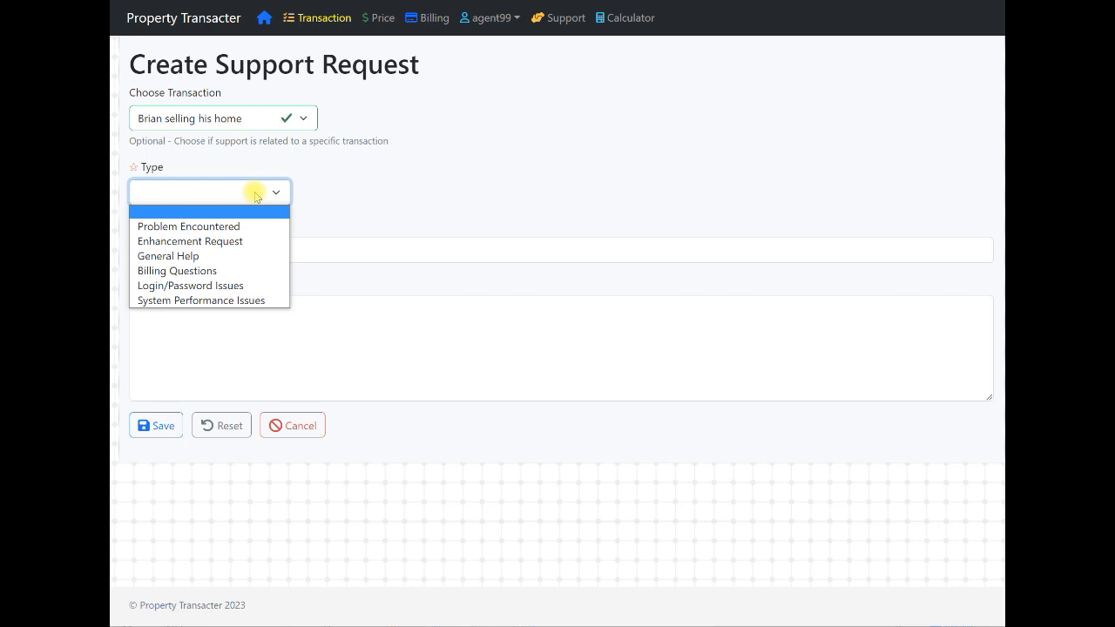
click(247, 224)
Step: Enter "Some problem" as both the headline and the description of the support request and save it
click(287, 252)
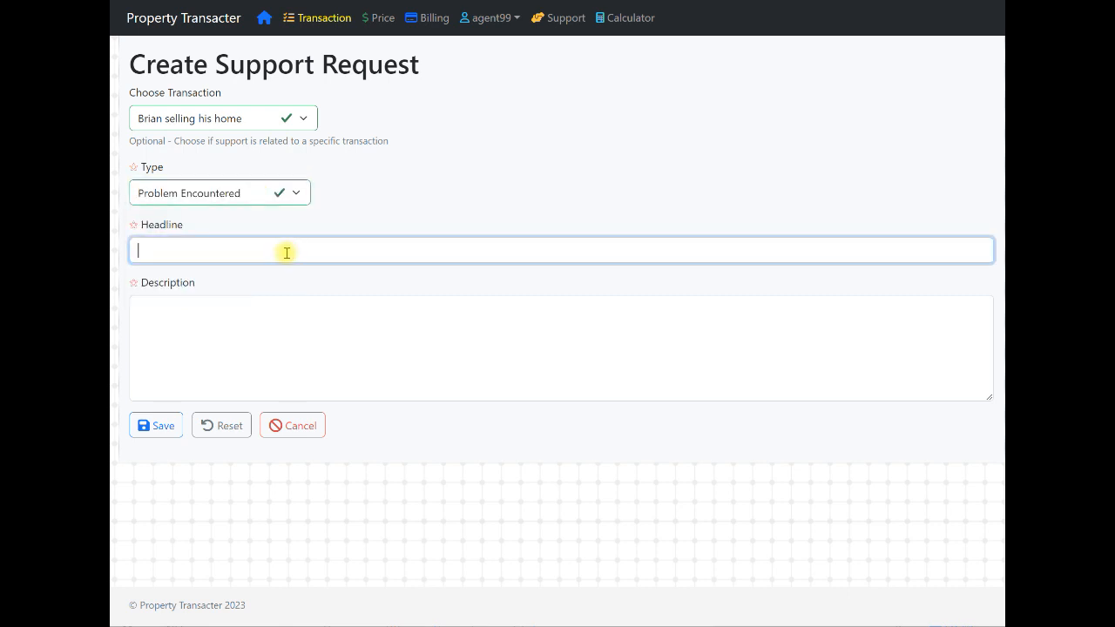
text(Some problem)
key(Tab)
text(Some prob)
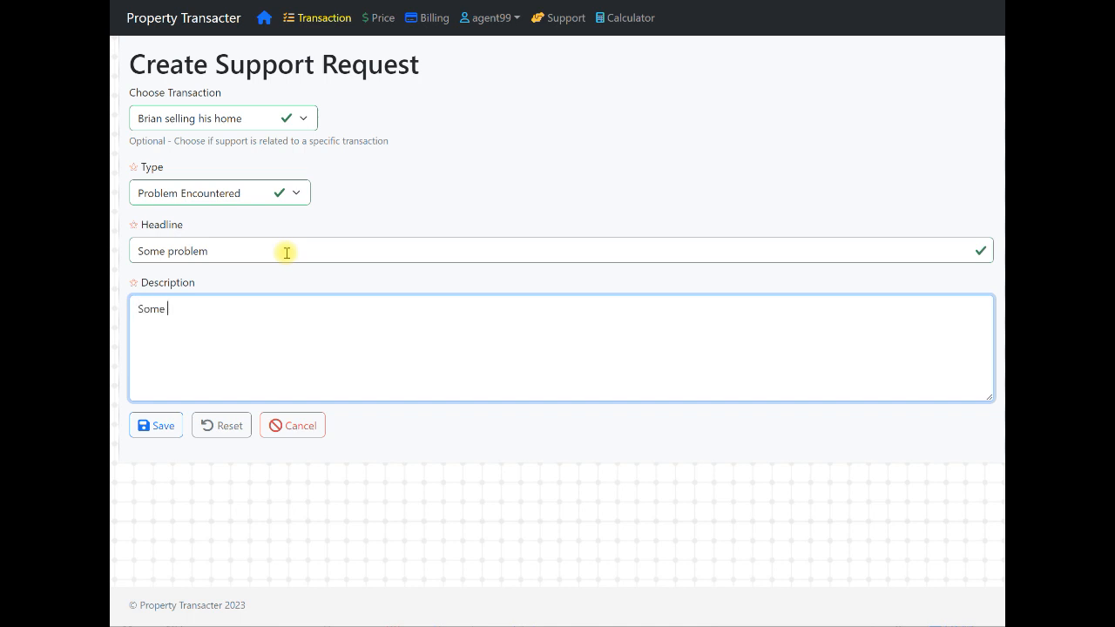
text(lem)
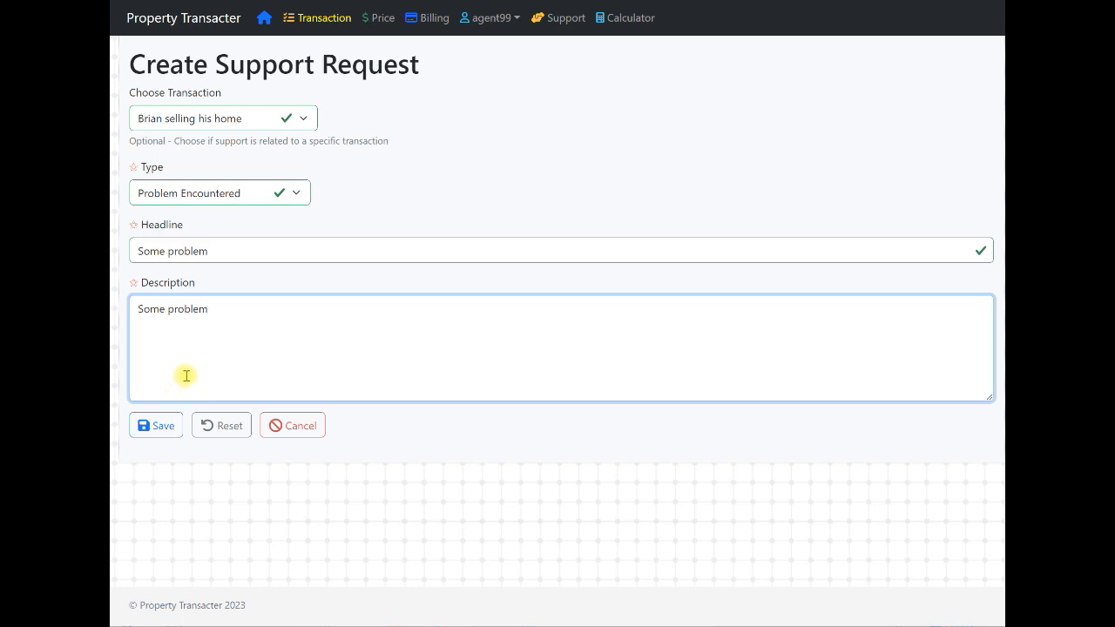
click(162, 426)
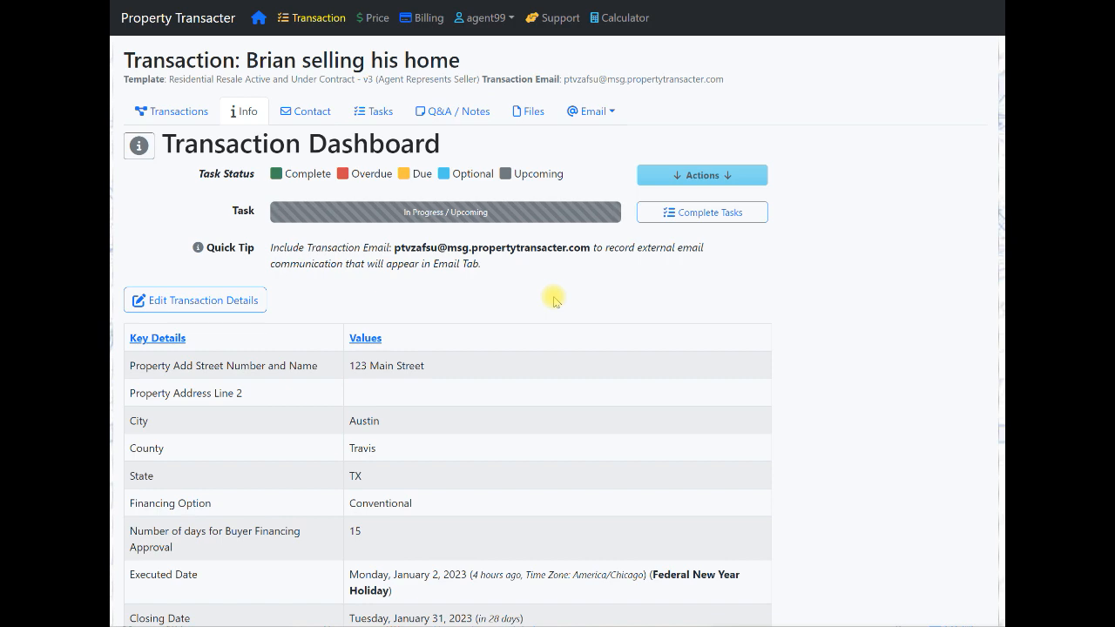
Step: Log out of the agent account and open the public contact form
scroll(552, 299, down, 5)
scroll(553, 299, up, 5)
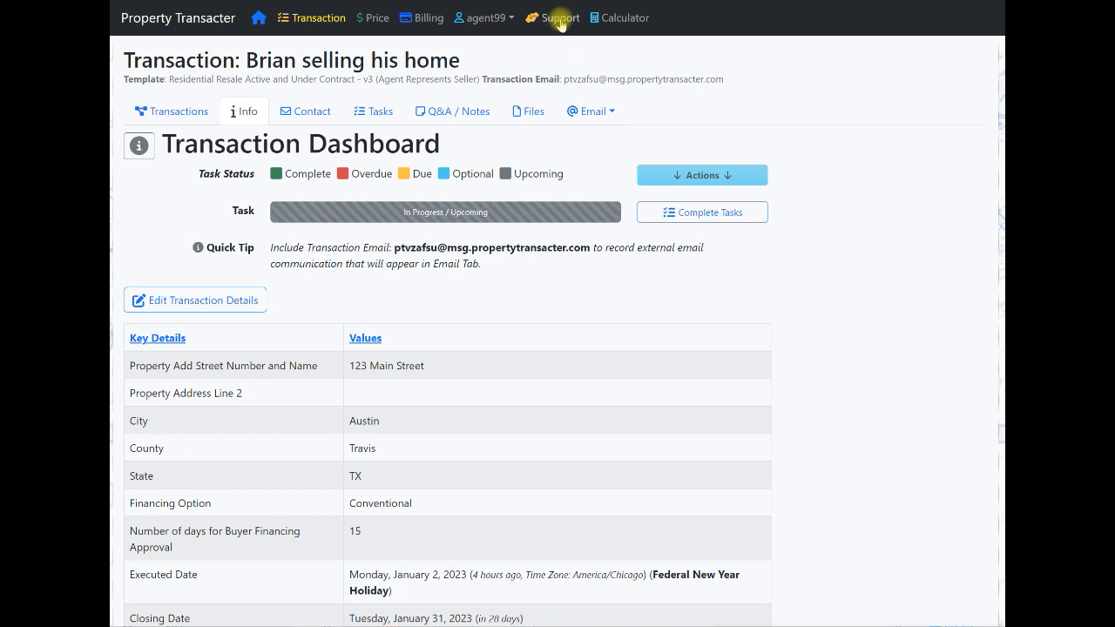
click(508, 18)
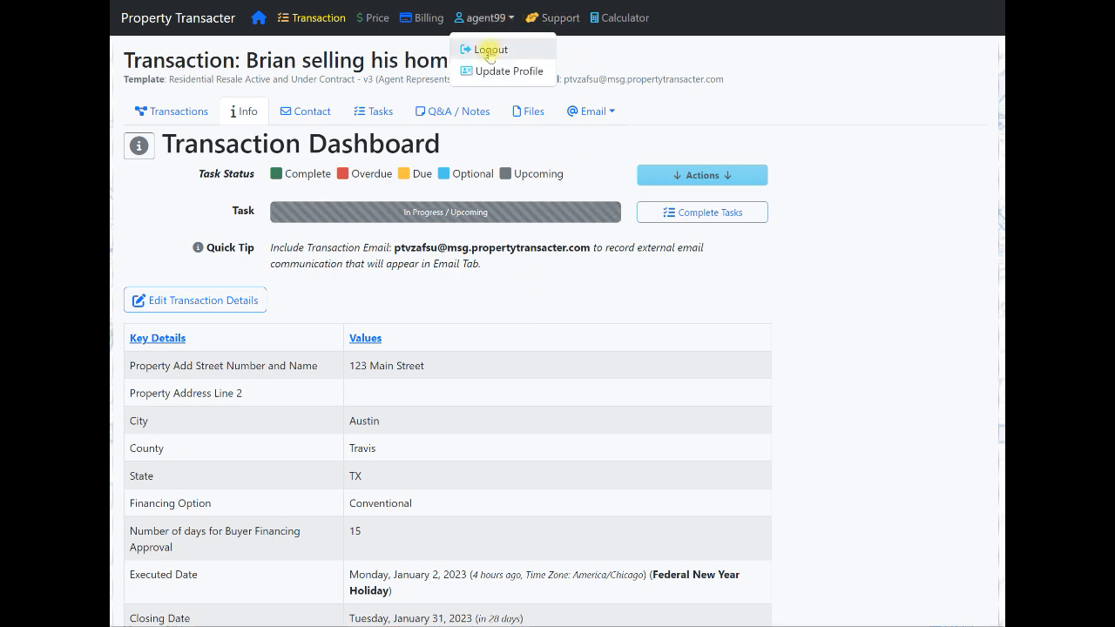
click(489, 51)
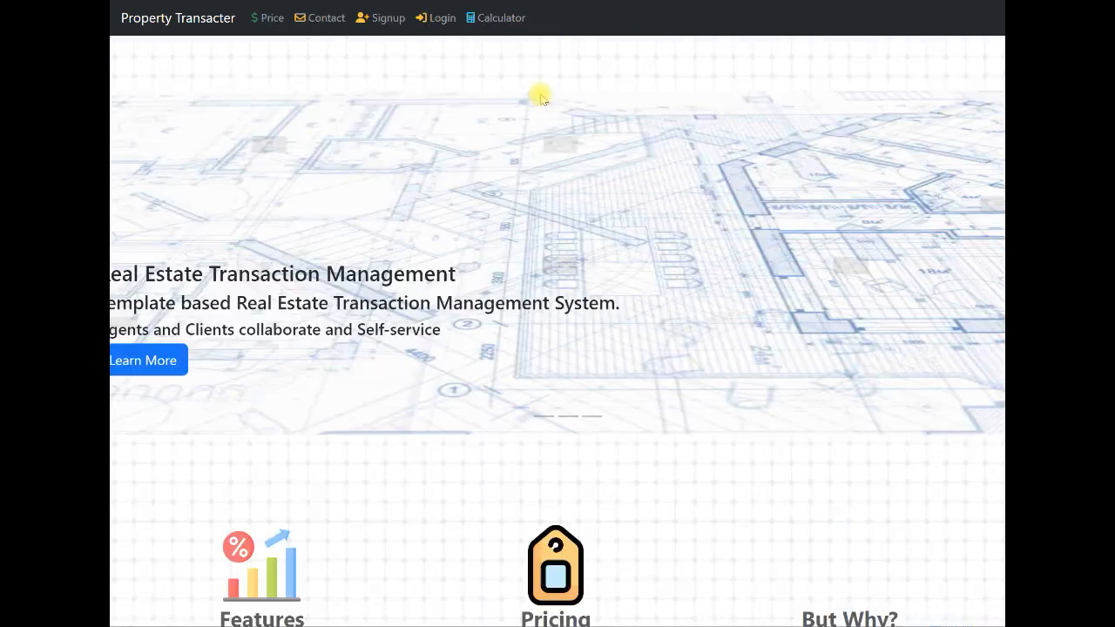
click(330, 21)
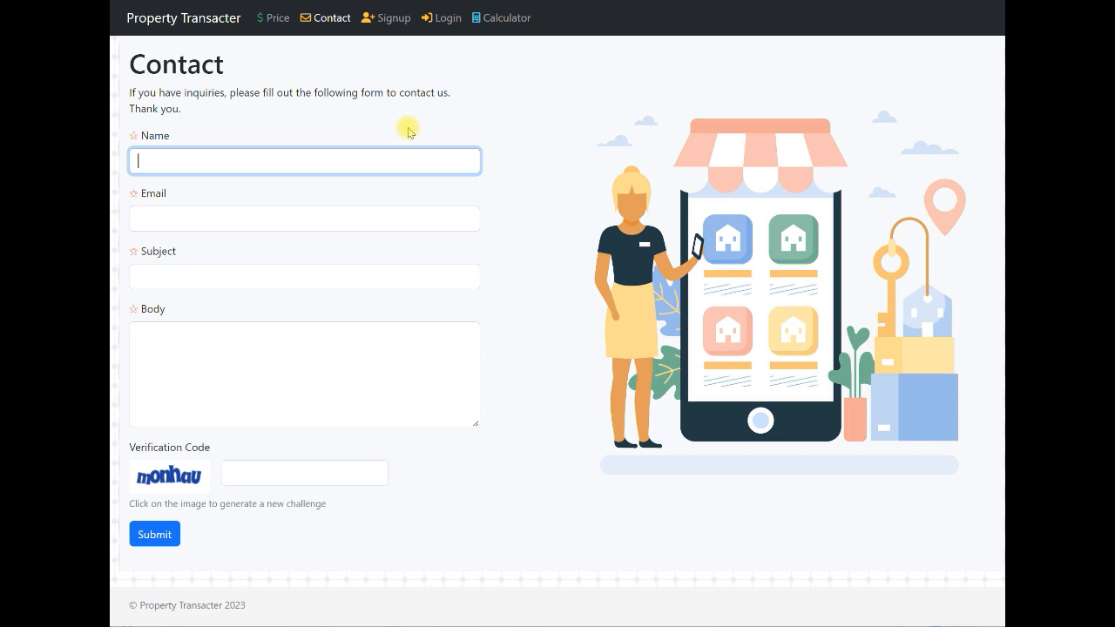
Step: Look over the available real estate calculators and return to the site's home page to view its overview sections
click(493, 20)
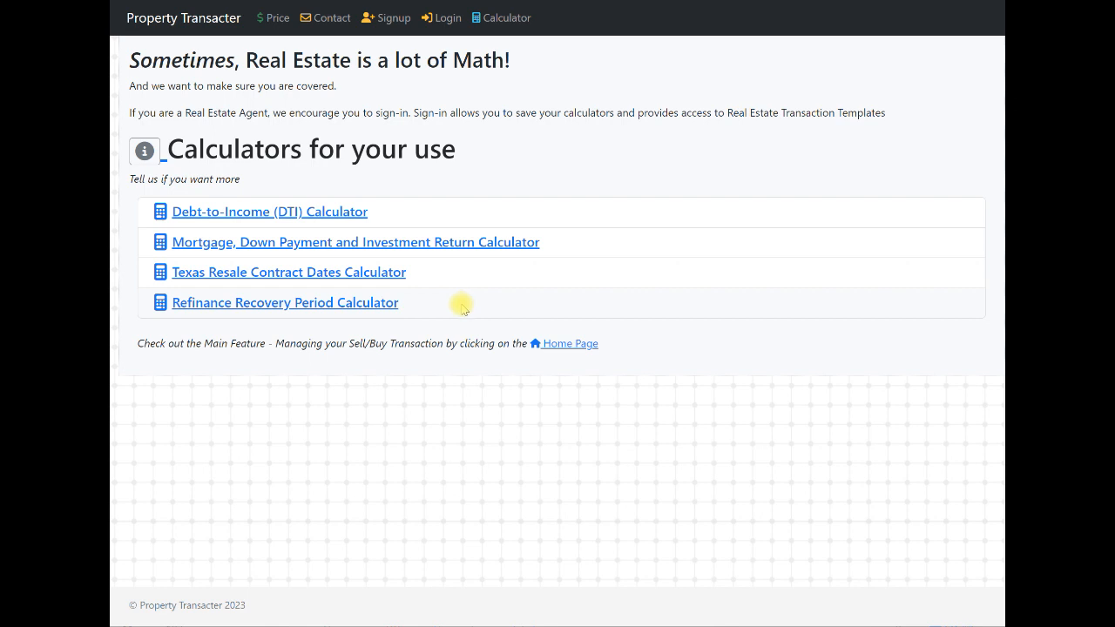
mouse_move(271, 216)
mouse_move(281, 246)
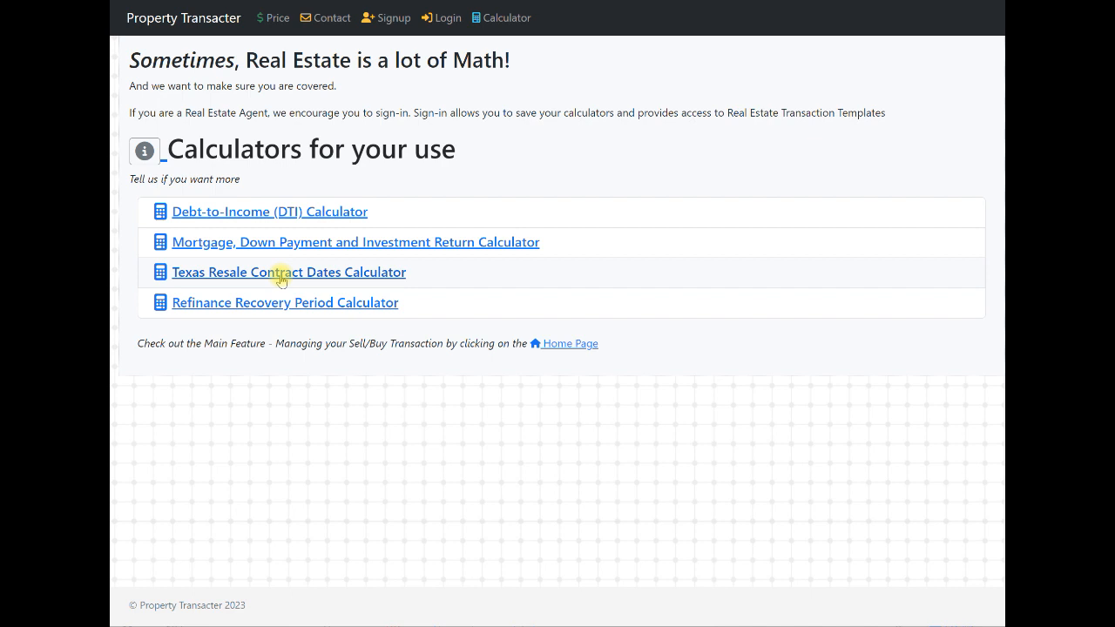
mouse_move(280, 279)
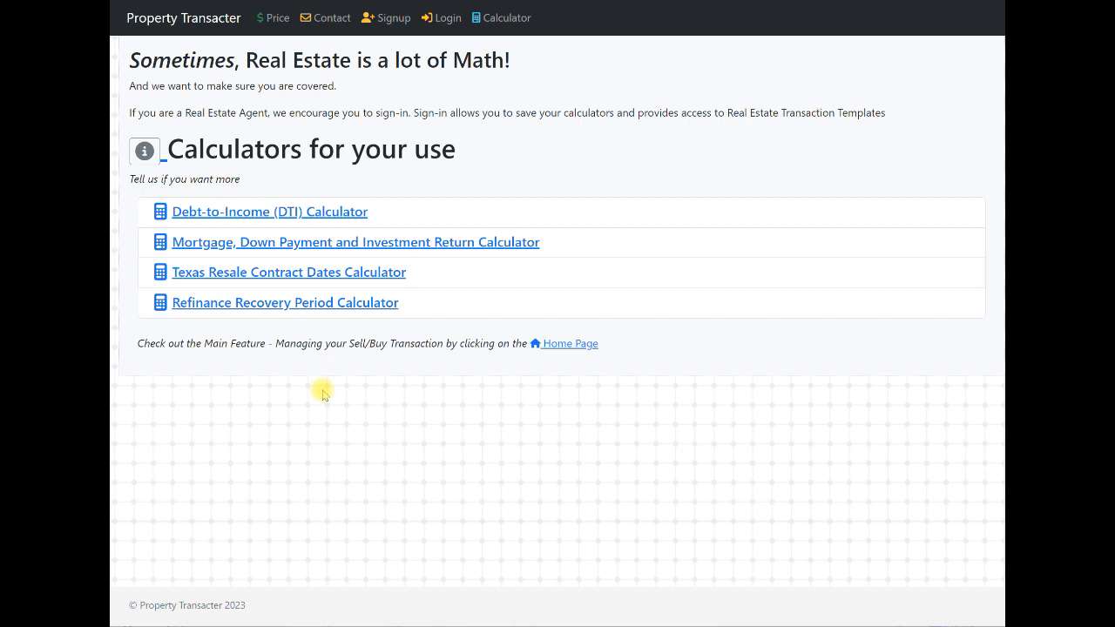
click(214, 21)
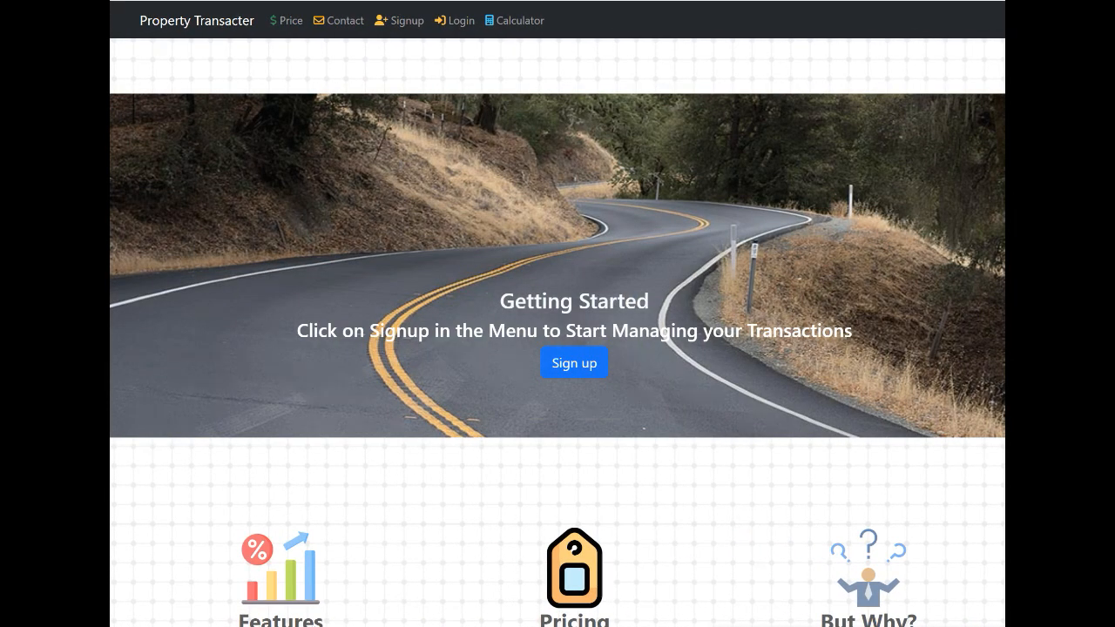
scroll(642, 350, down, 5)
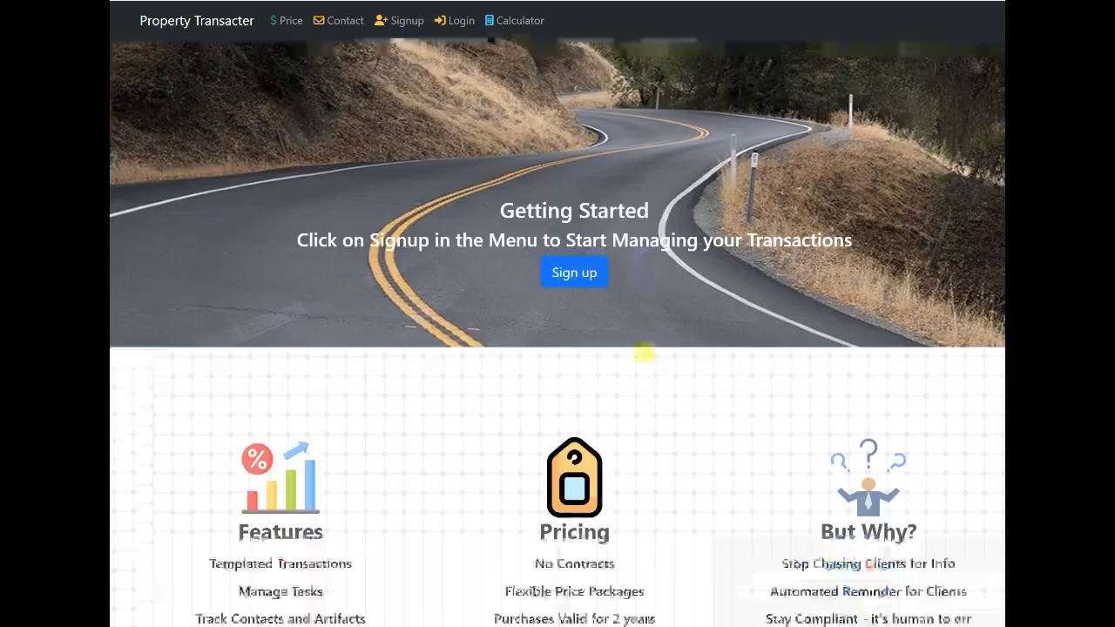